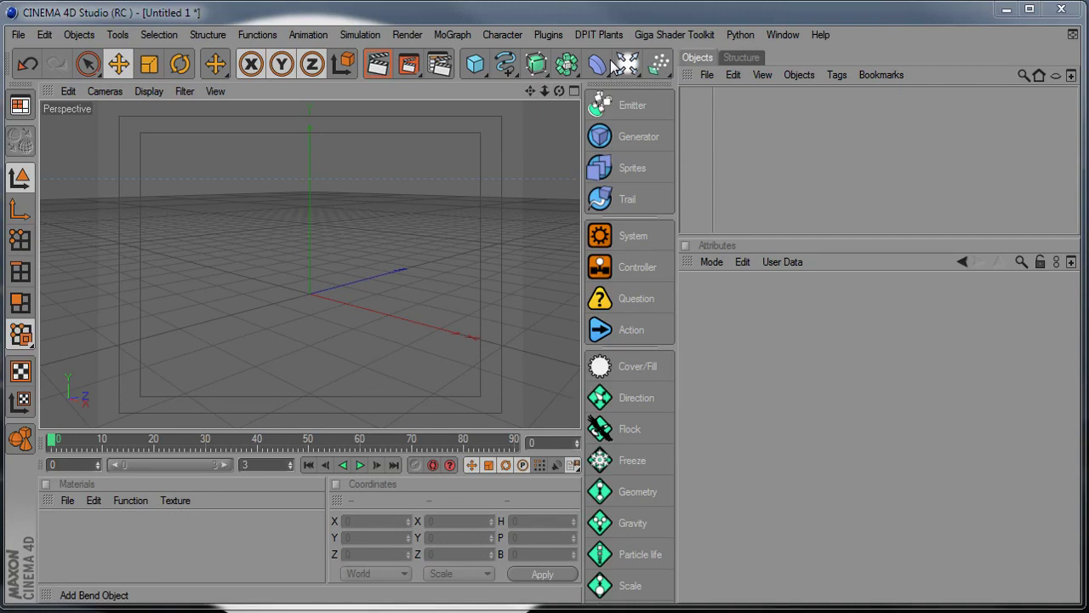
Add an X-Particles emitter to the scene and play the animation to preview its particles.
click(626, 112)
drag(864, 234, 851, 188)
alt+drag(443, 358, 393, 414)
click(360, 464)
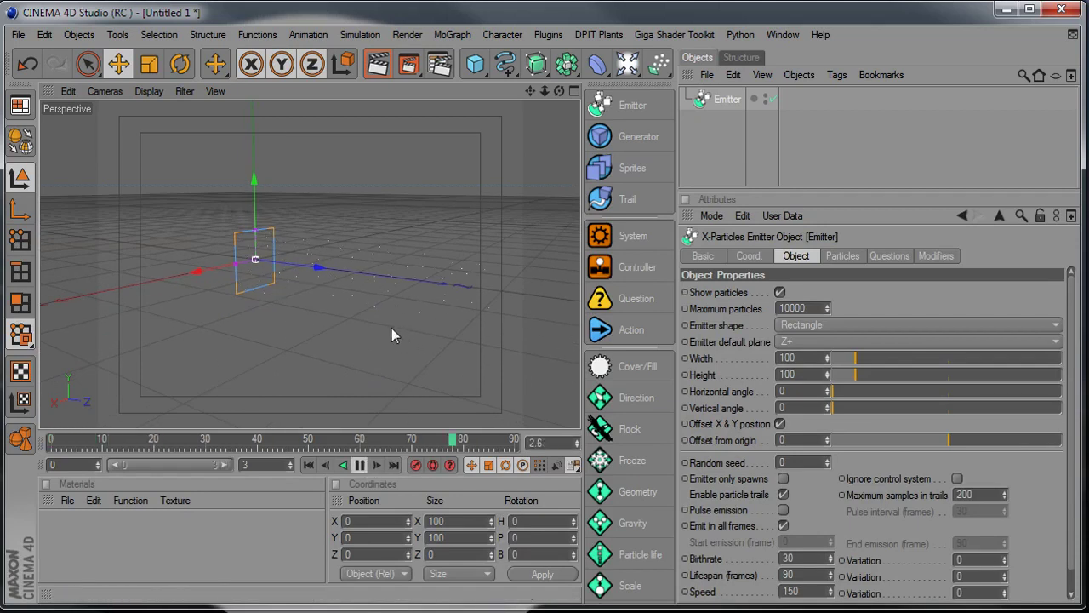
alt+drag(383, 304, 380, 322)
scroll(168, 332, up, 4)
scroll(167, 331, down, 2)
drag(856, 192, 858, 145)
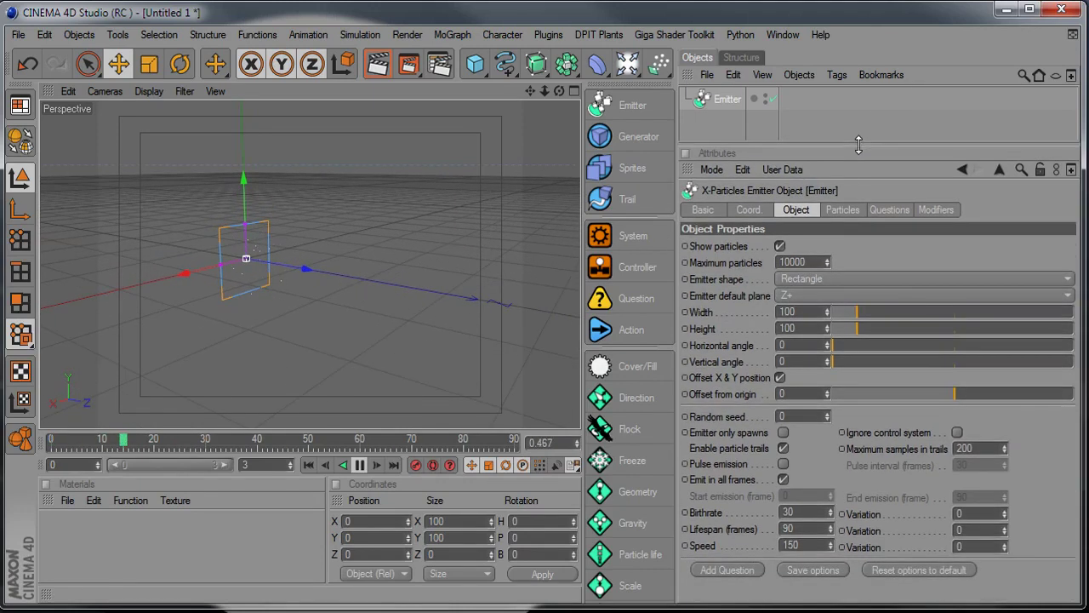
Display the emitter's particles as Squares and color them orange-yellow with a hue of 44.
click(840, 211)
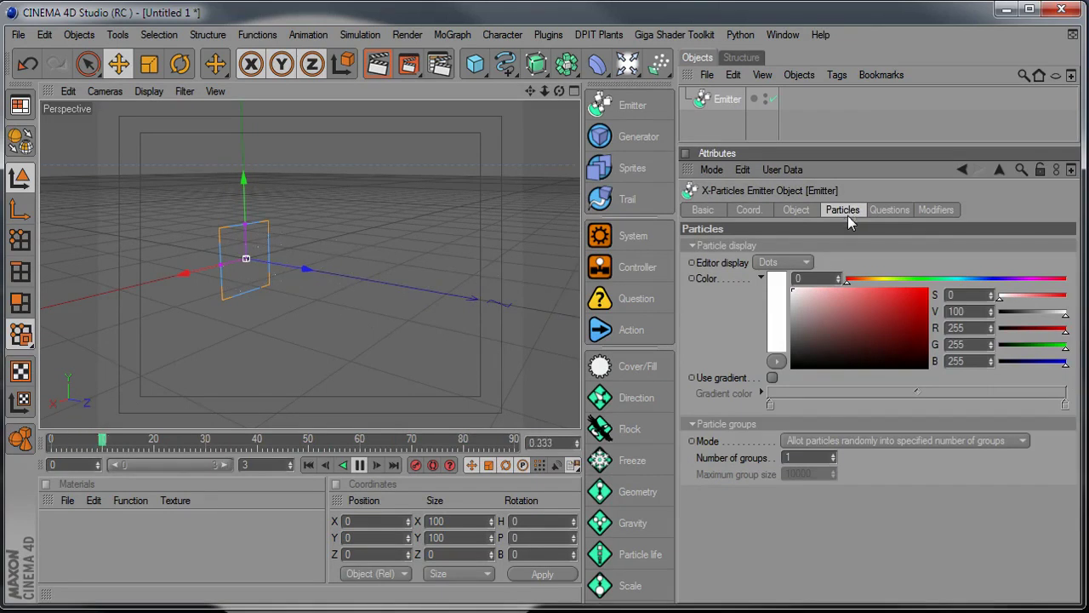
click(784, 263)
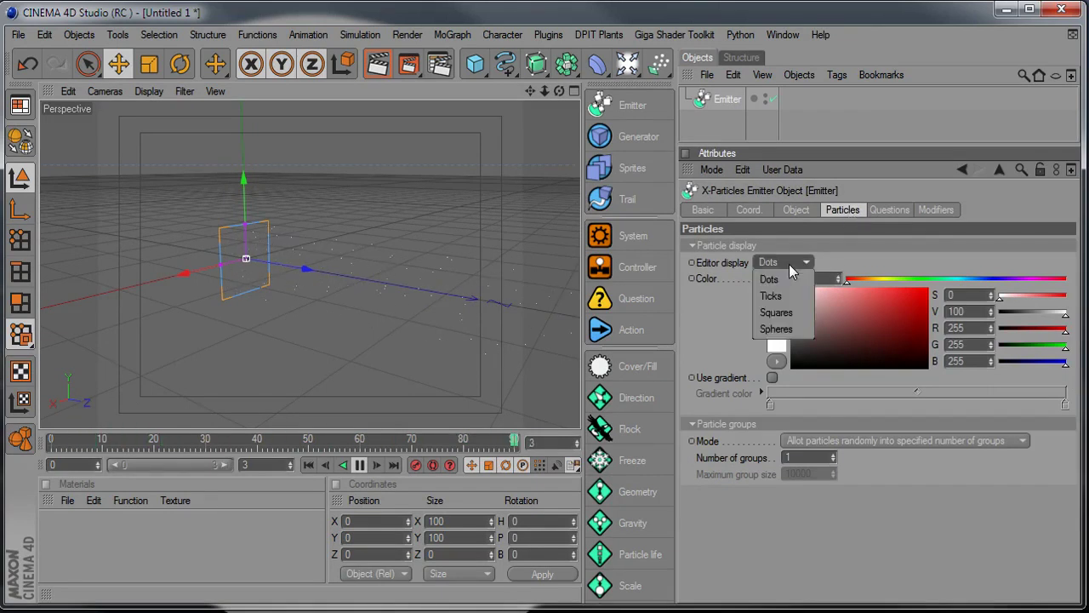
click(788, 313)
click(874, 277)
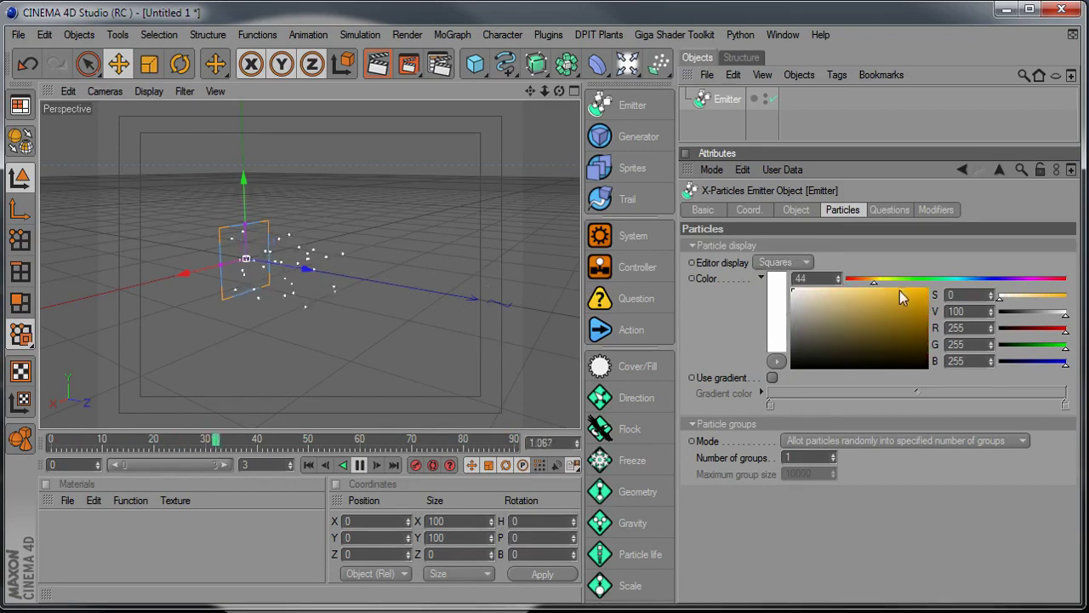
click(927, 290)
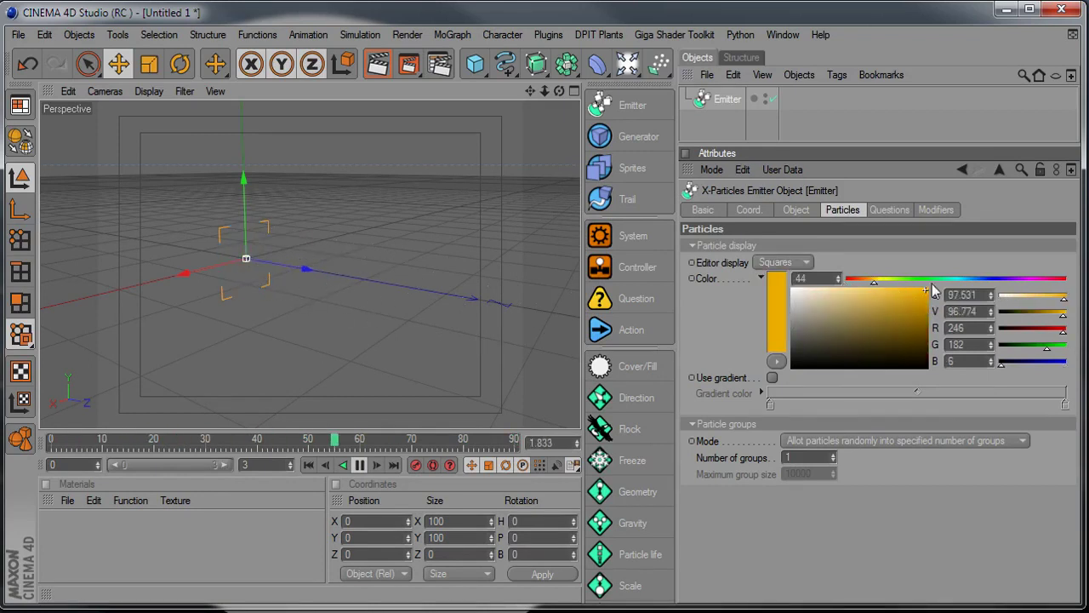
click(761, 279)
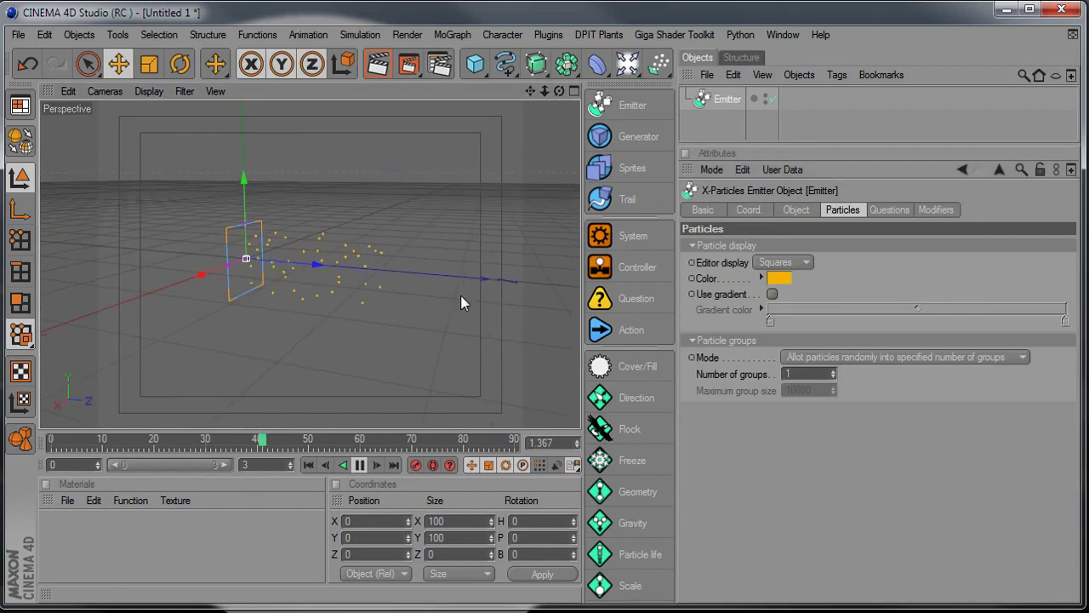
Keep the Rectangle emitter shape and enlarge its width and height together to 159.
click(796, 211)
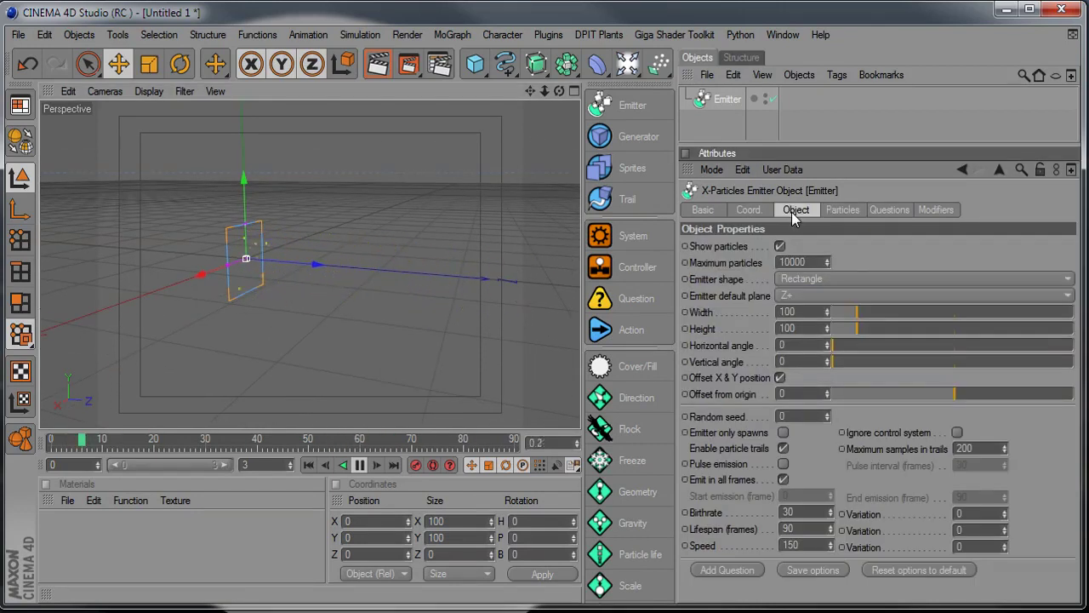
click(751, 280)
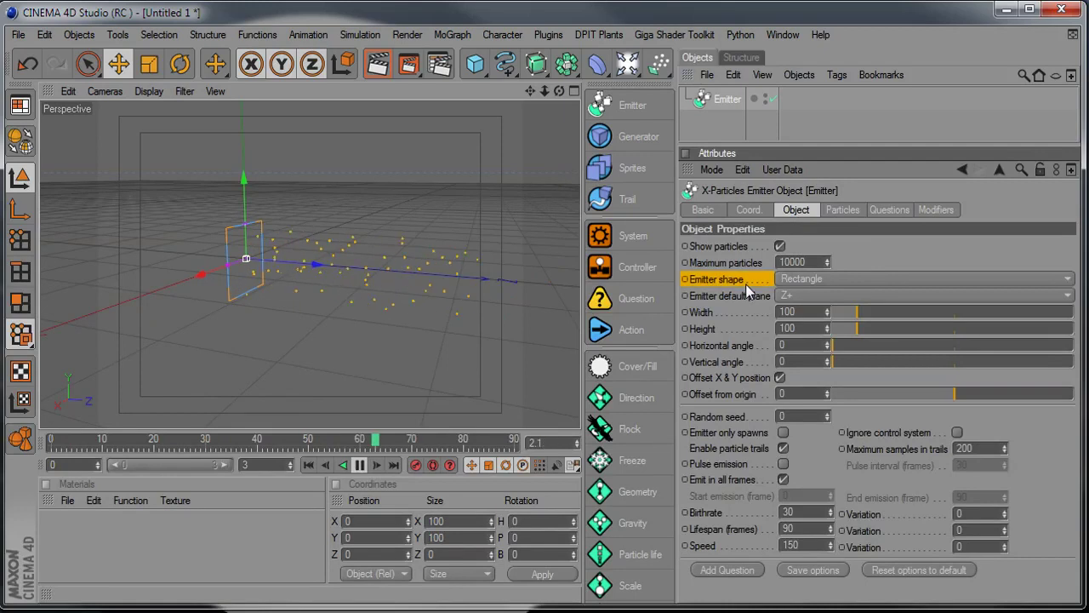
click(810, 281)
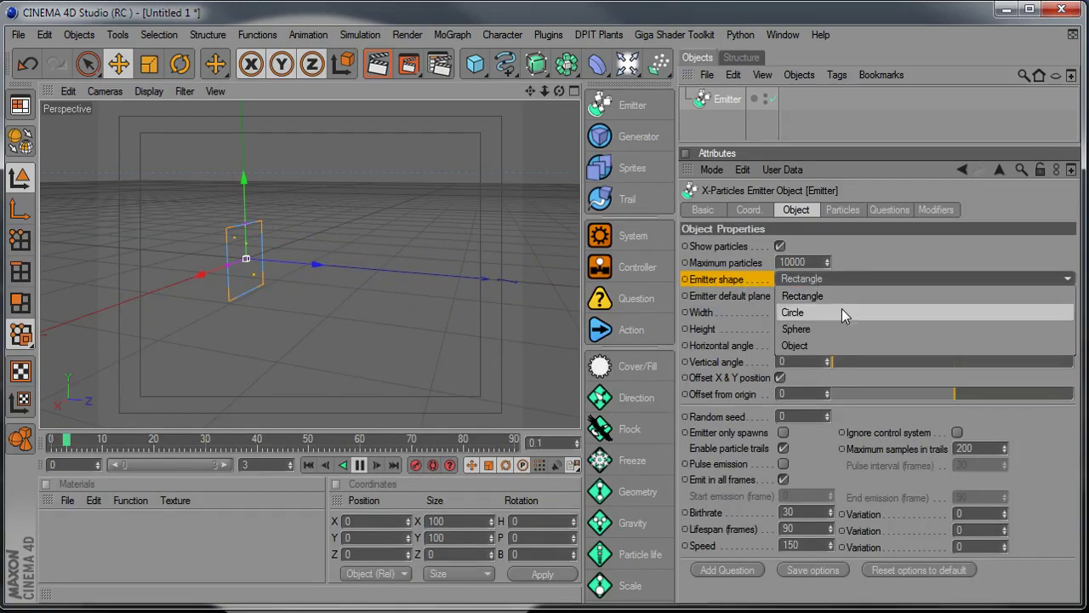
click(839, 295)
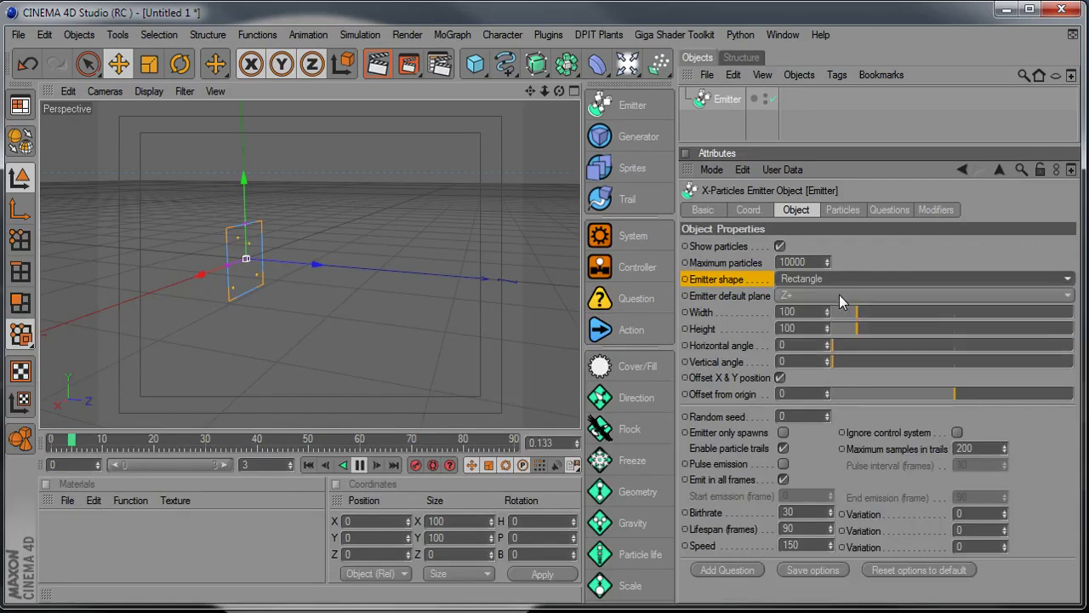
click(721, 314)
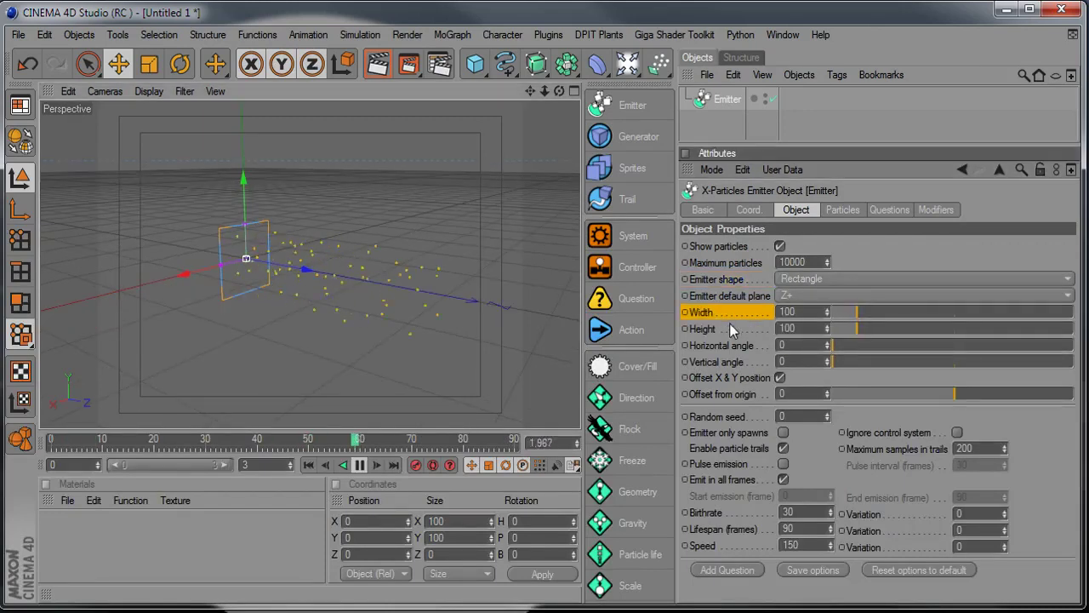
ctrl+click(728, 328)
drag(859, 312, 872, 311)
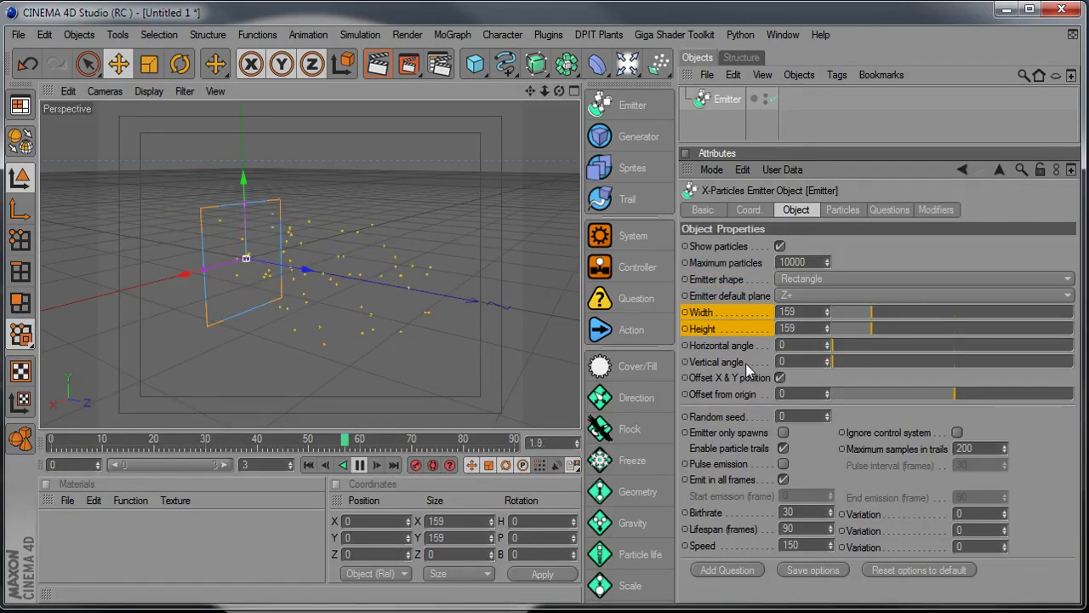
Spread the emission by setting the emitter's horizontal and vertical angles together to 77.
click(709, 348)
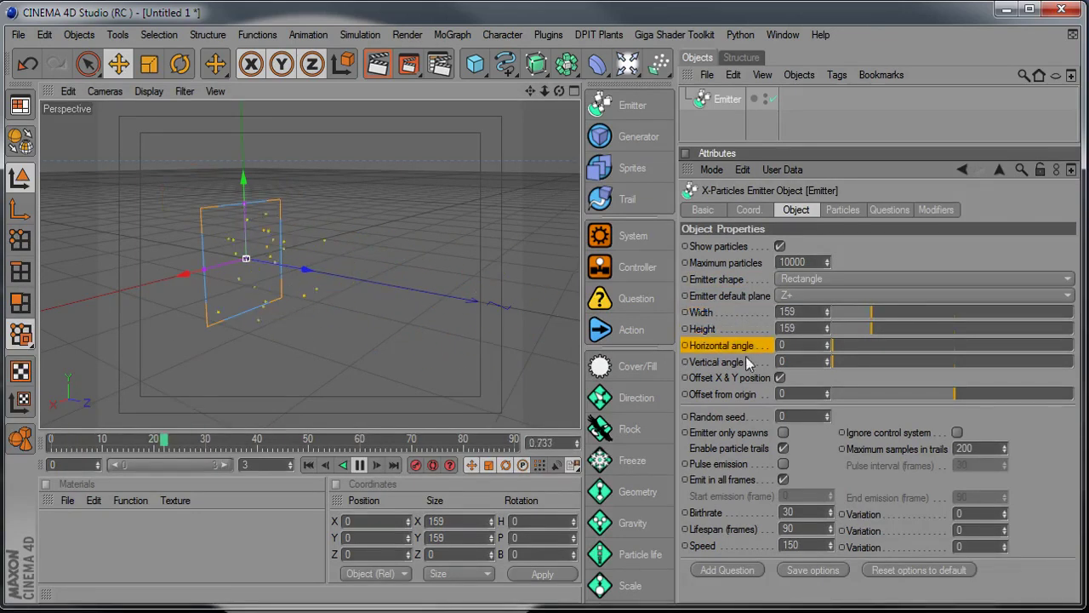
ctrl+click(734, 362)
drag(833, 348, 936, 348)
alt+drag(466, 319, 534, 291)
alt+right_drag(460, 318, 399, 320)
Set the emitter's birthrate to 300 and speed to 250, and reset its horizontal and vertical angles to 0.
click(803, 513)
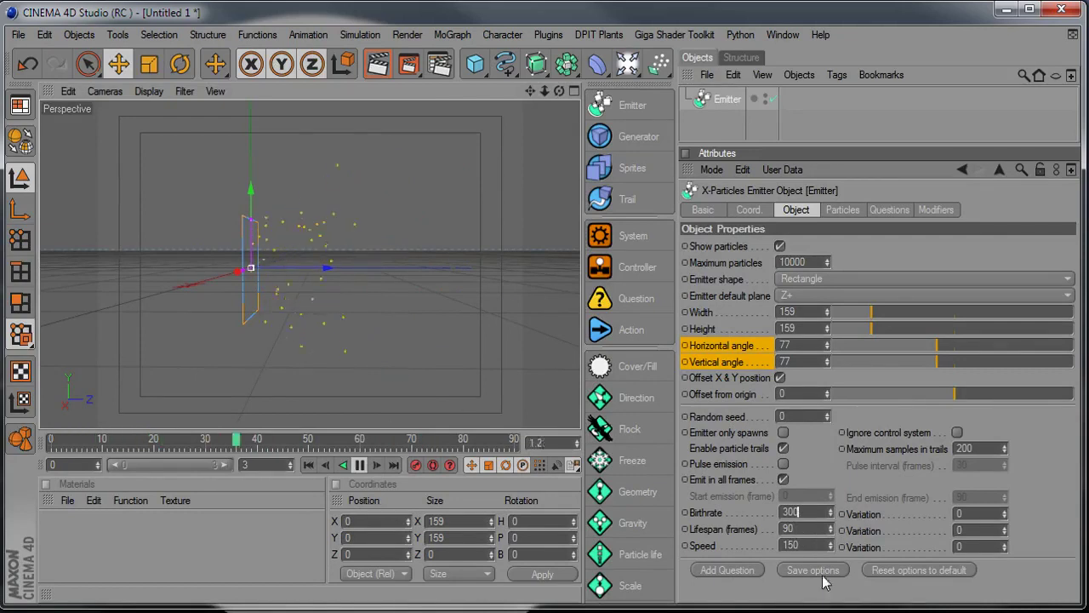
drag(808, 541, 650, 542)
text(250)
key(Return)
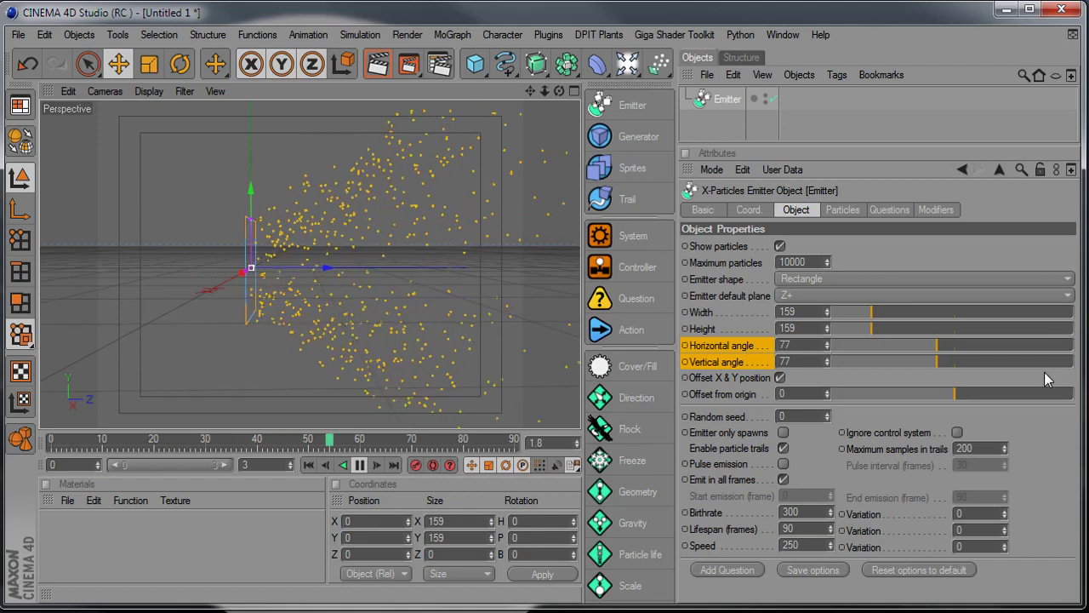
drag(904, 357, 832, 350)
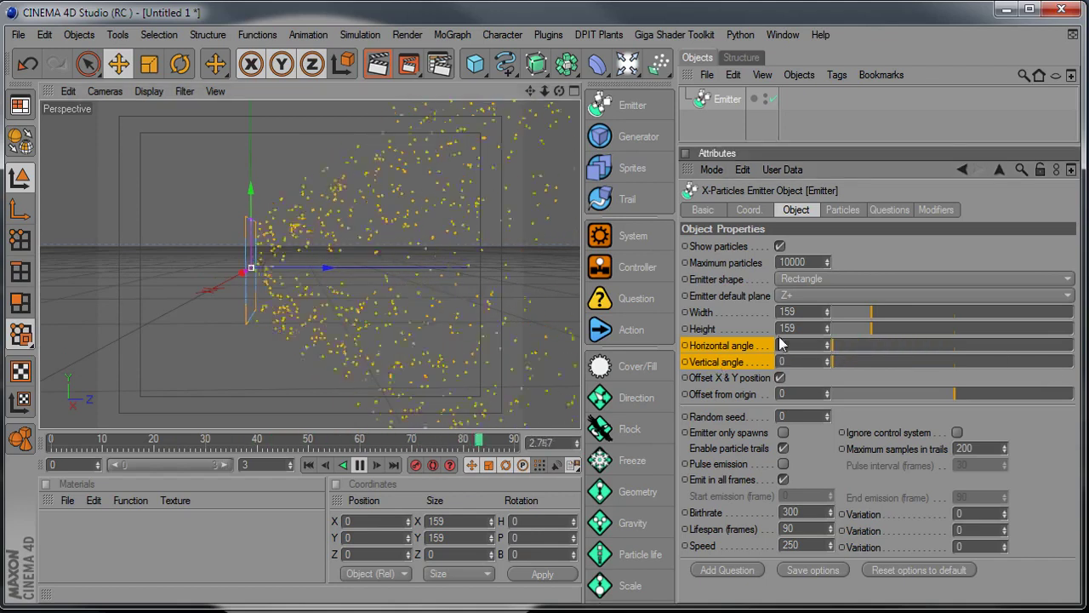
Change the emitter shape to Circle and try a cone angle of 111 before resetting it to 0.
click(832, 279)
click(845, 312)
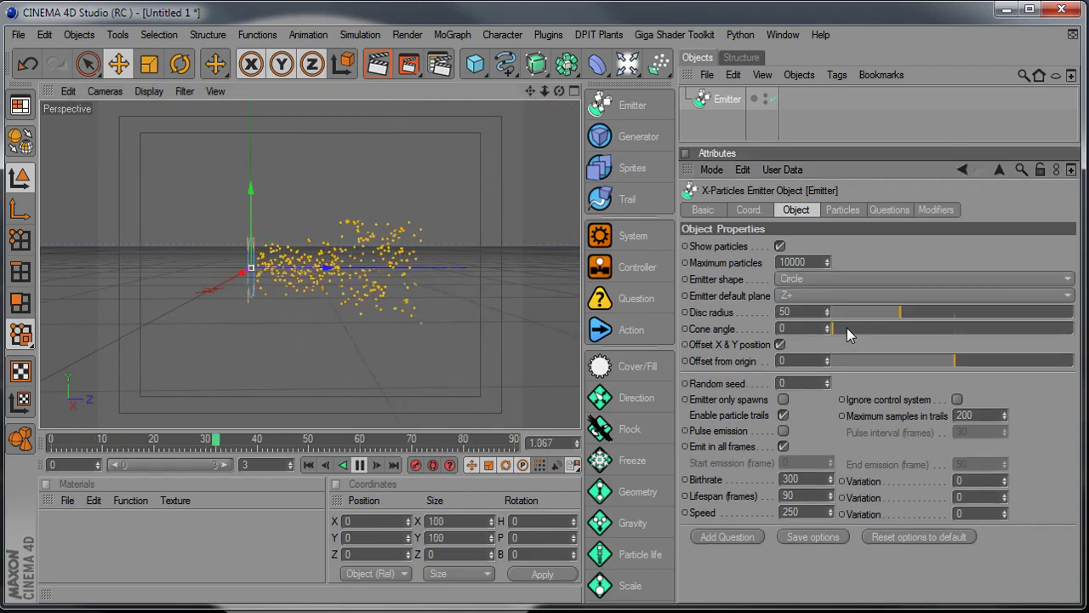
drag(863, 331, 983, 330)
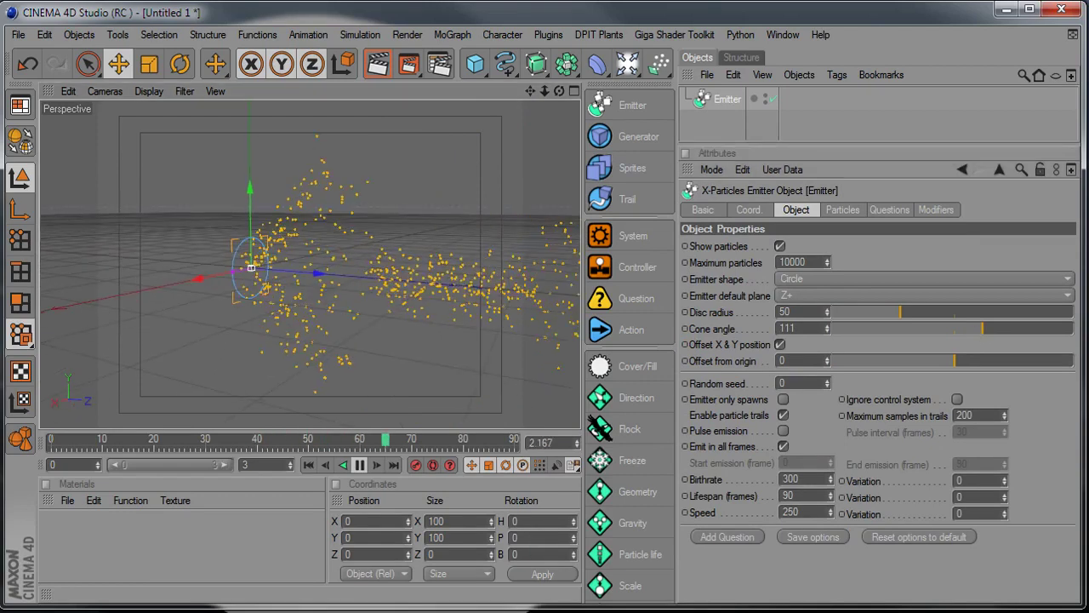
drag(982, 331, 727, 340)
Try the Sphere emitter shape, and finally set the emitter shape to Object.
click(797, 280)
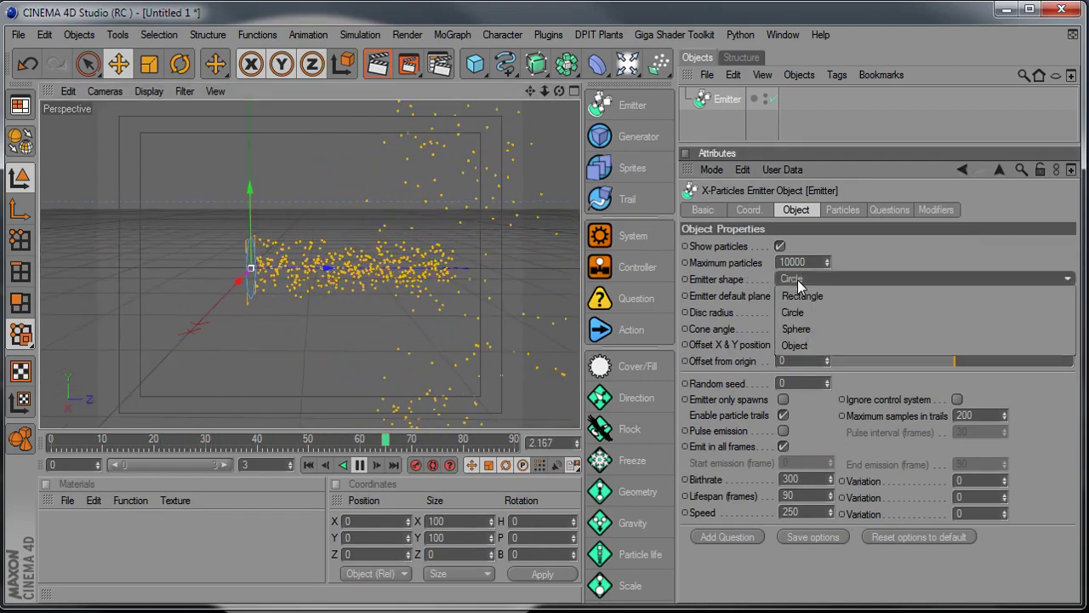
click(797, 329)
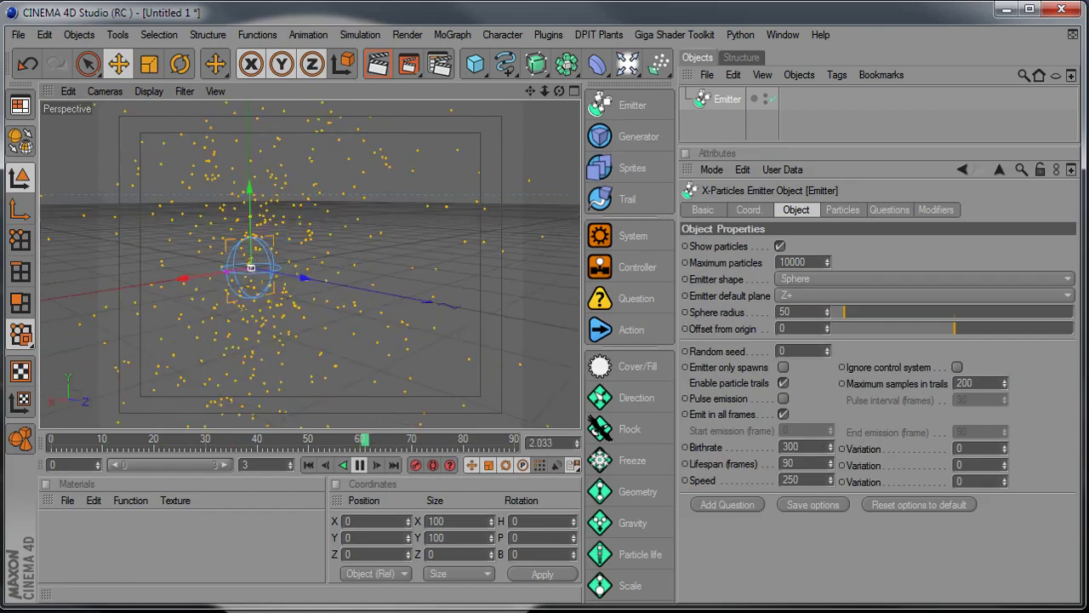
click(810, 279)
click(815, 343)
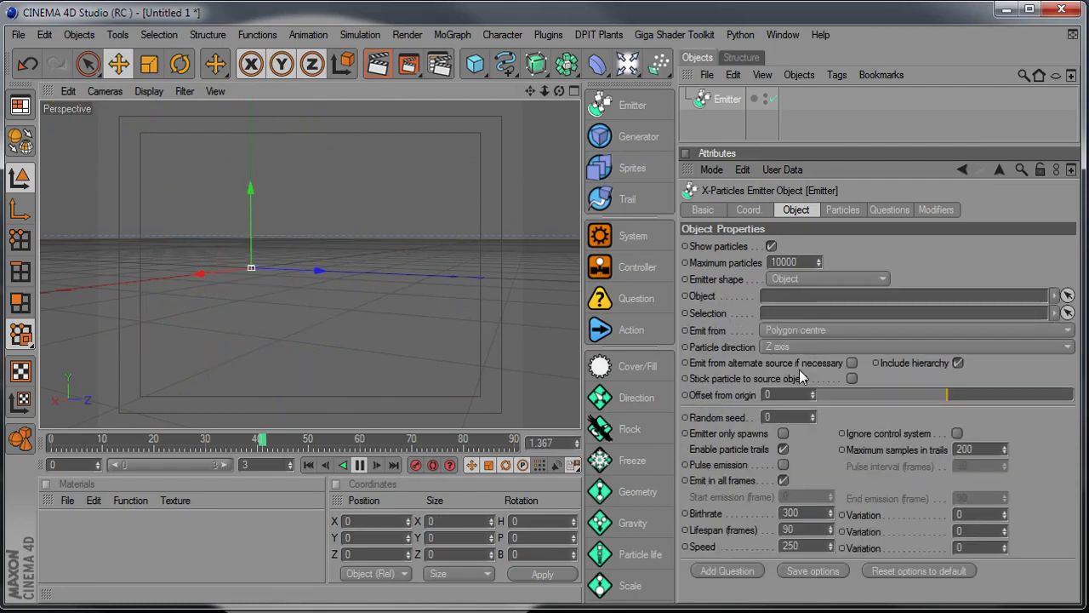
Create a circle spline, make it editable and assign it as the emitter's source object.
drag(505, 64, 636, 145)
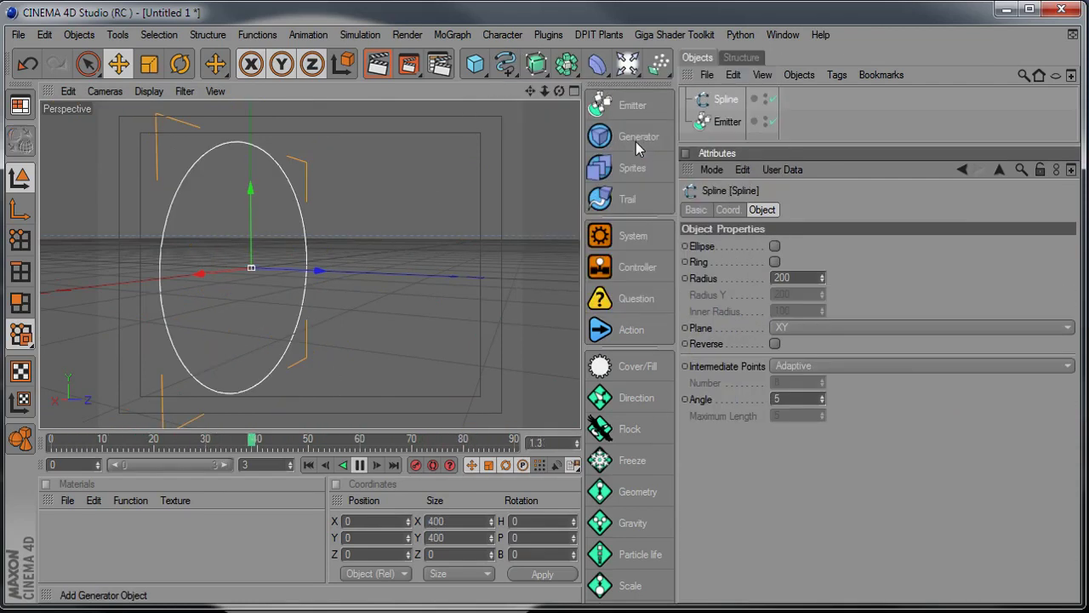
key(c)
click(725, 121)
drag(820, 324, 812, 296)
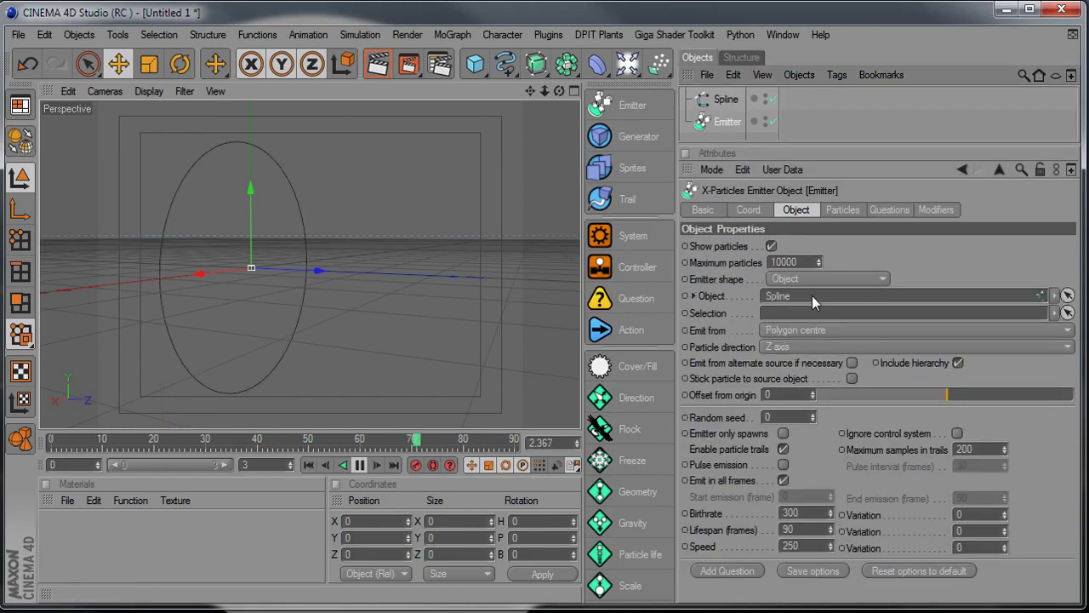
Set the emitter to emit from the spline's Points and play the animation.
alt+drag(543, 303, 536, 340)
alt+right_drag(536, 340, 464, 340)
alt+drag(464, 340, 473, 353)
click(802, 330)
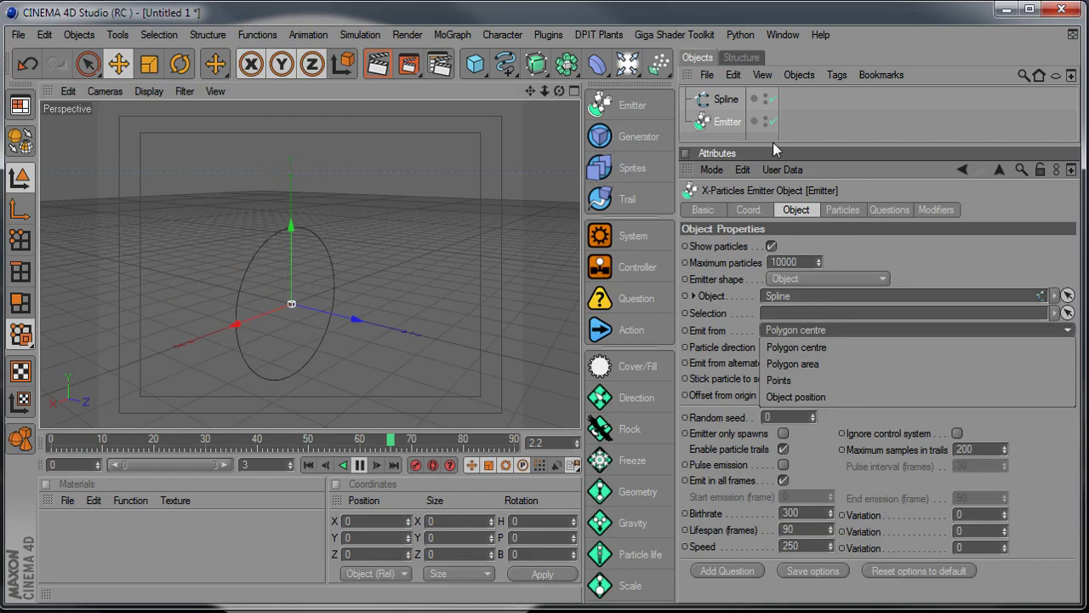
click(897, 110)
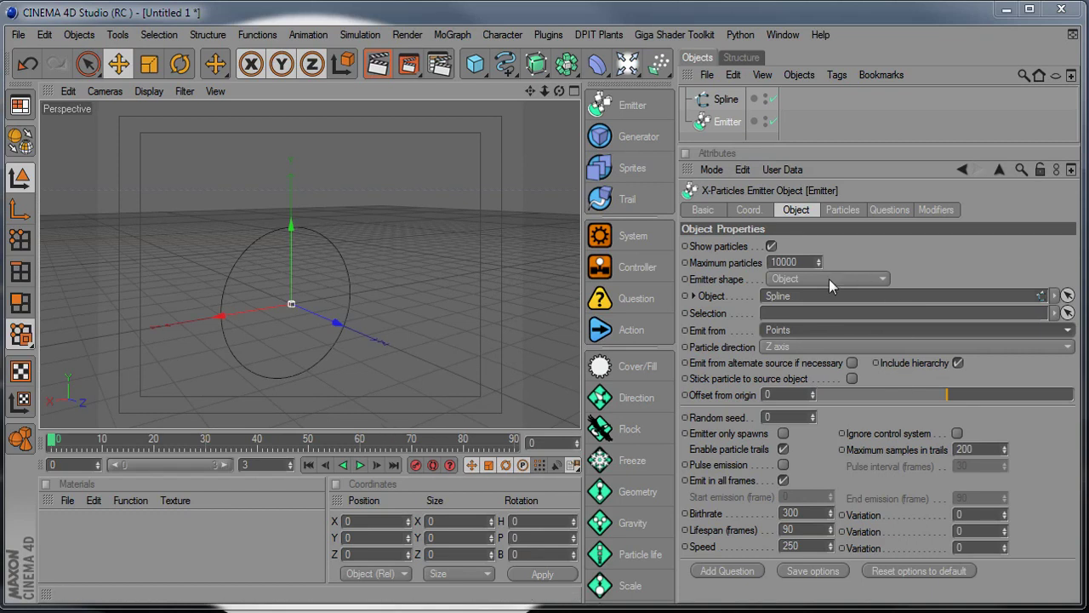
click(798, 329)
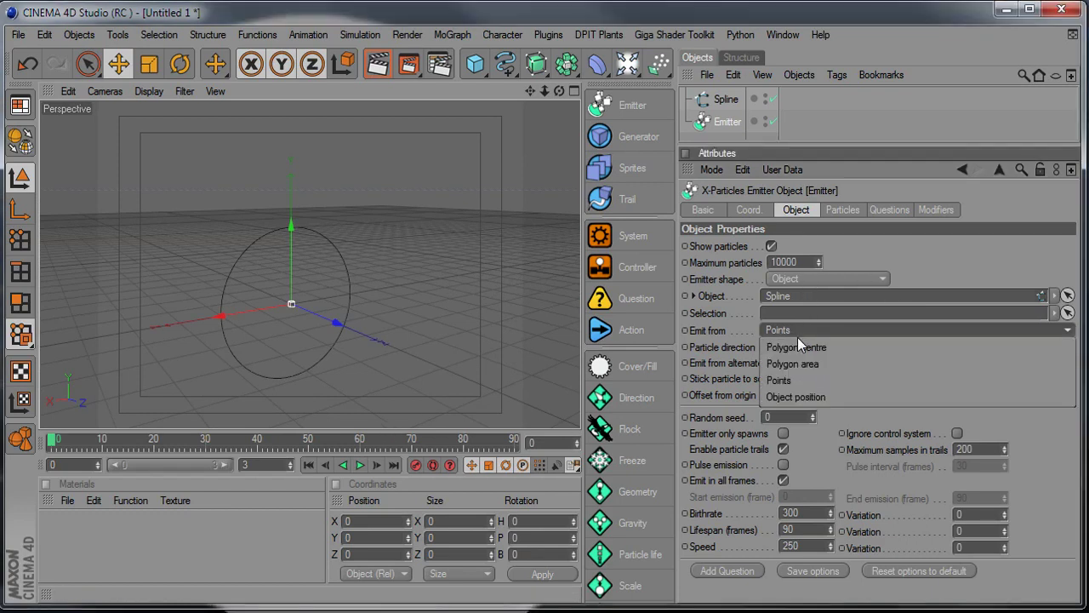
click(833, 379)
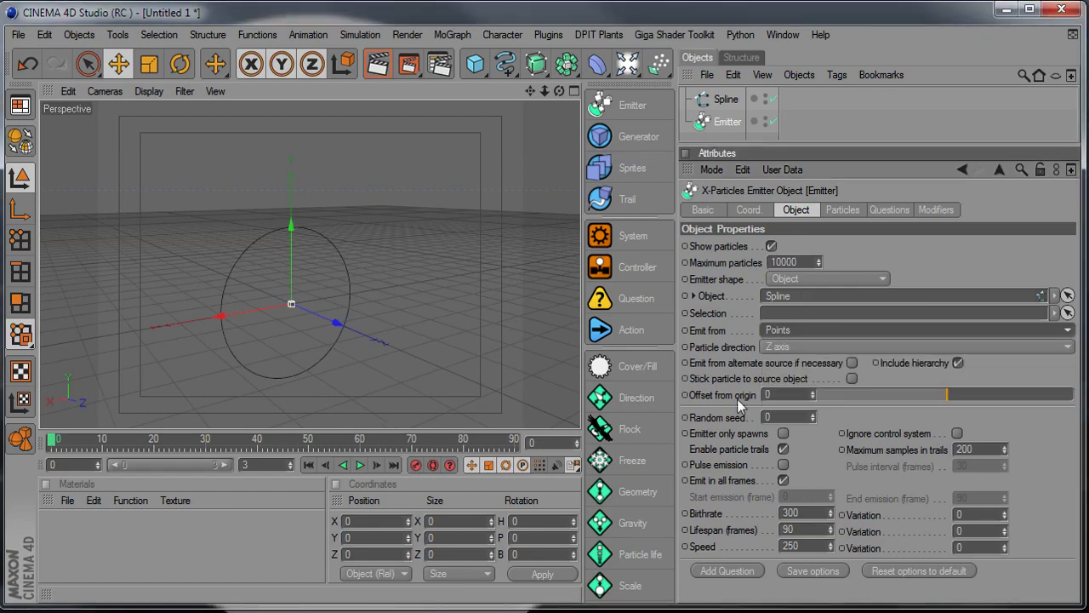
click(359, 464)
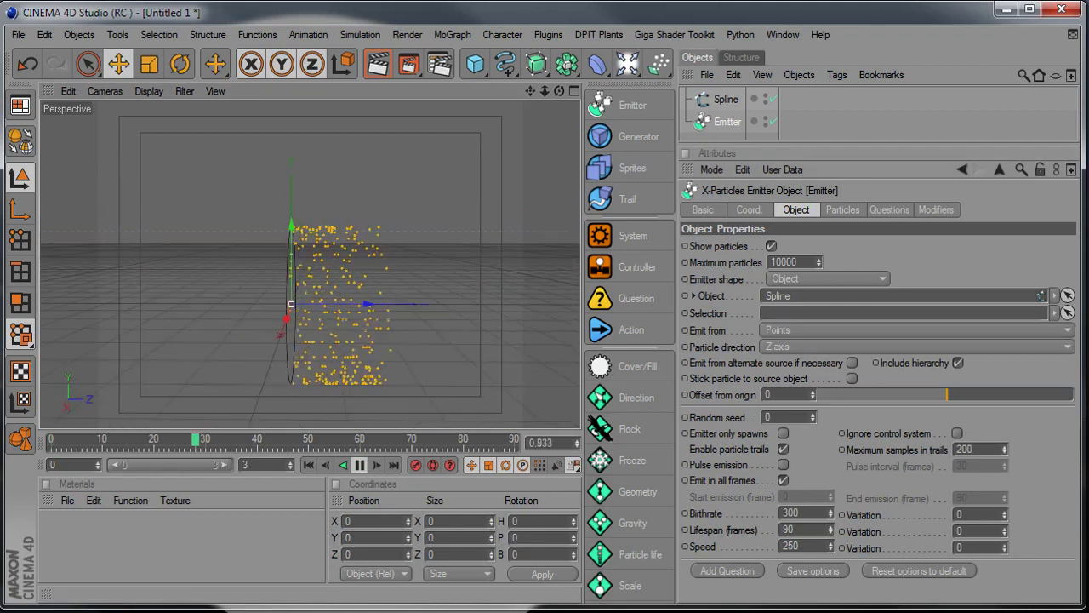
Try the X axis, Z axis and Normal particle directions, and finally set the emitter's particle direction to Random.
click(780, 347)
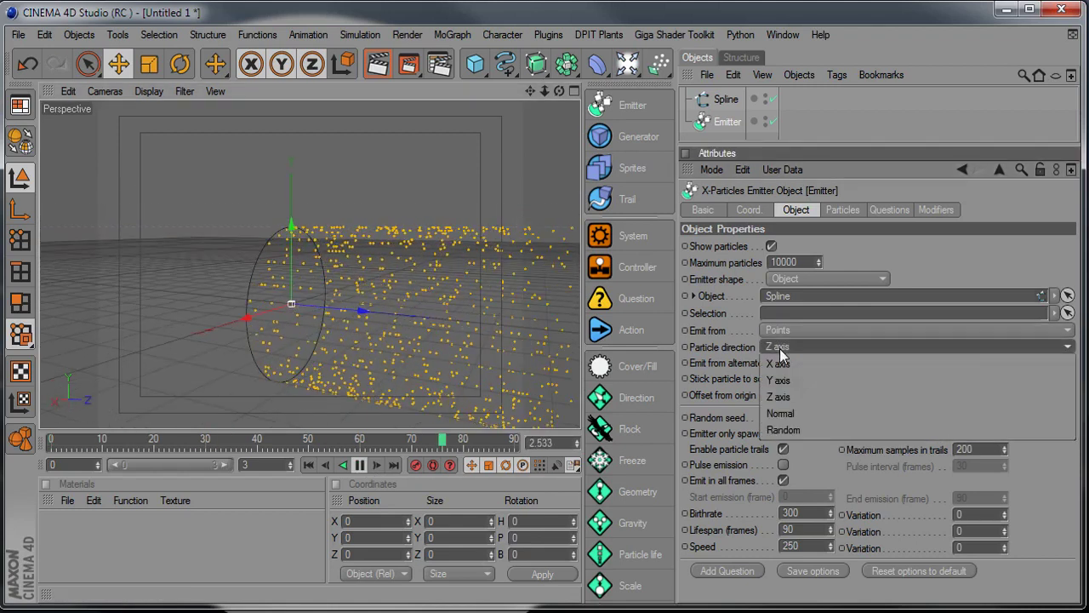
click(792, 367)
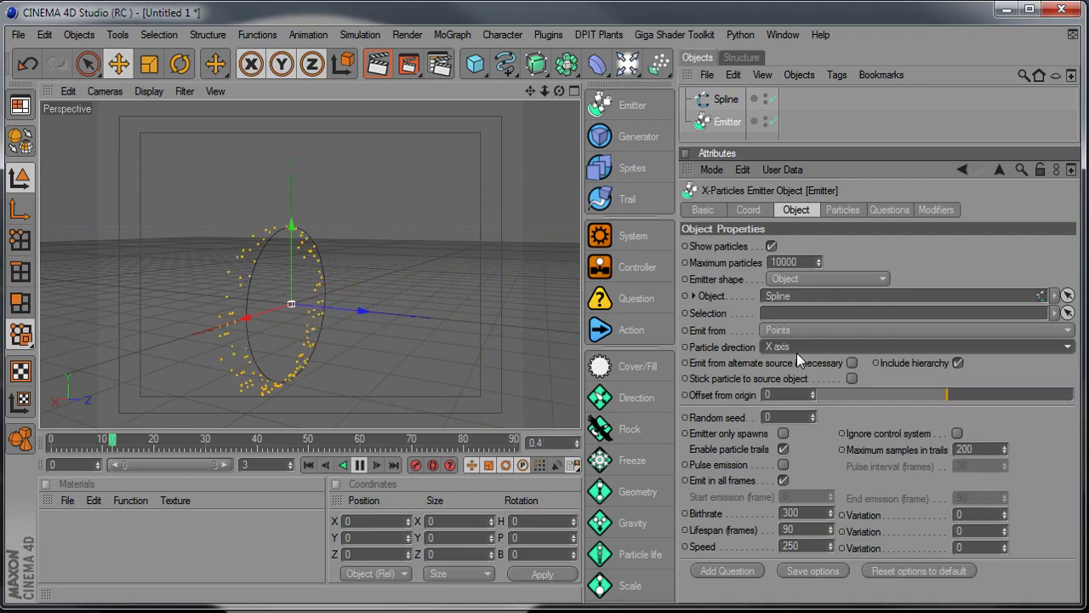
click(796, 349)
click(799, 396)
click(804, 349)
click(801, 414)
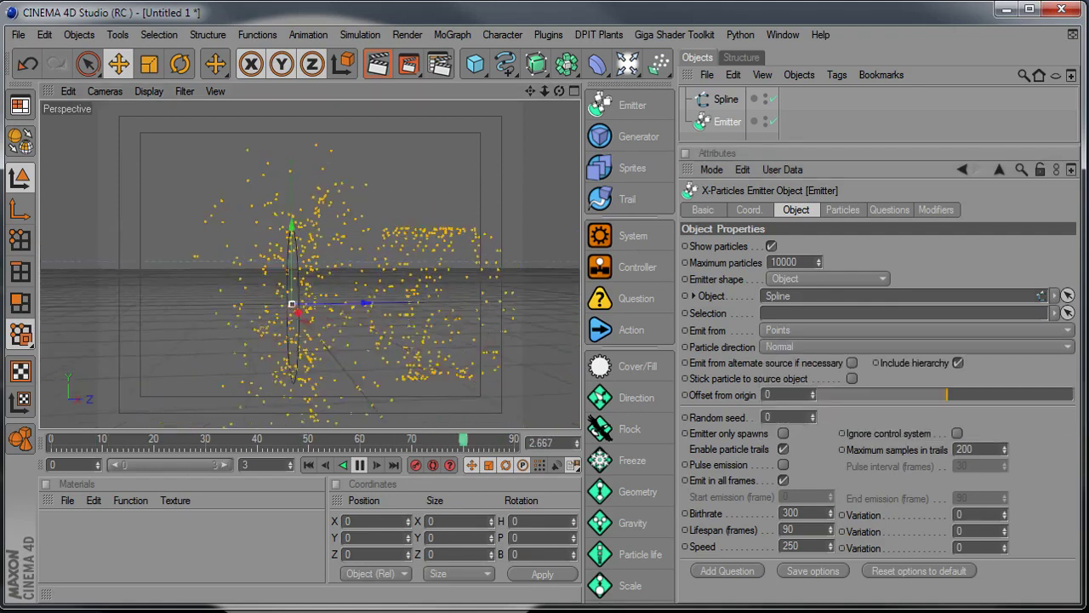
click(799, 349)
click(800, 427)
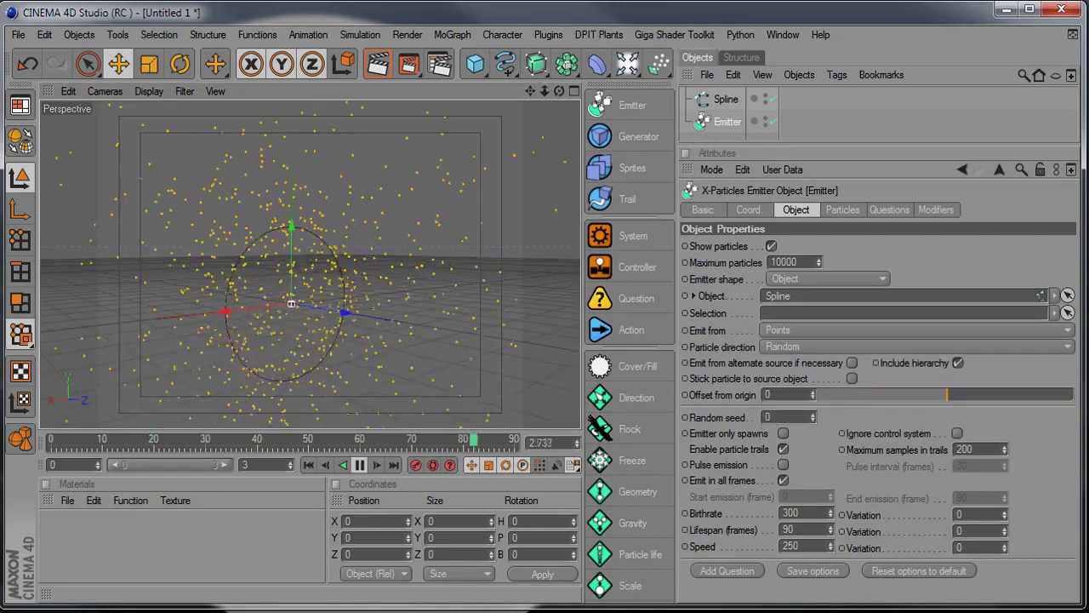
Rotate the circle spline in the viewport while the particles are emitting from it.
click(726, 100)
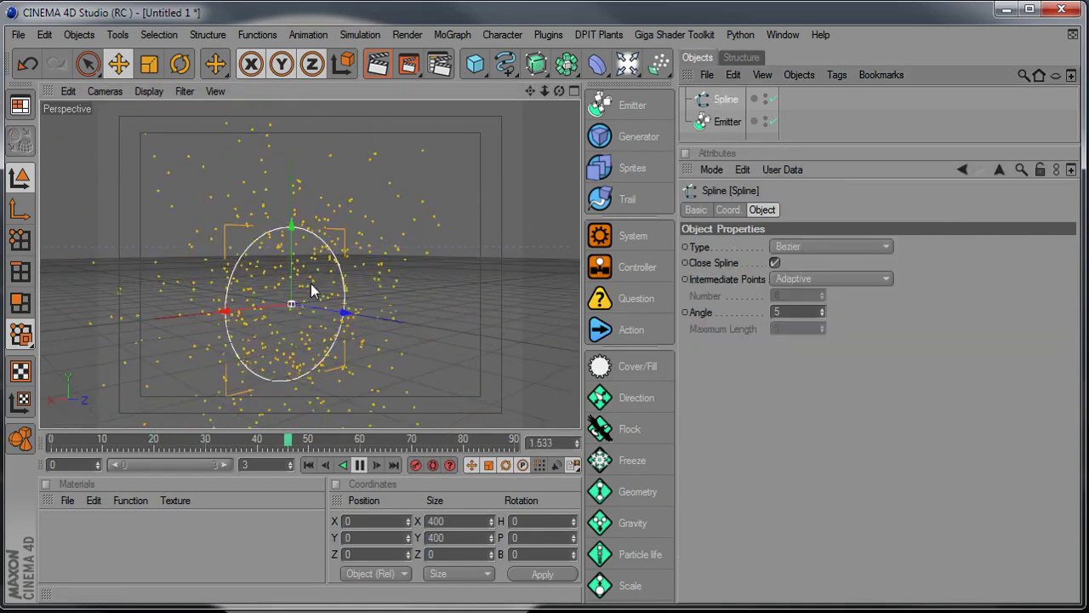
key(r)
drag(330, 308, 296, 303)
key(e)
Delete the circle spline from the scene, leaving only the emitter.
click(718, 101)
key(Delete)
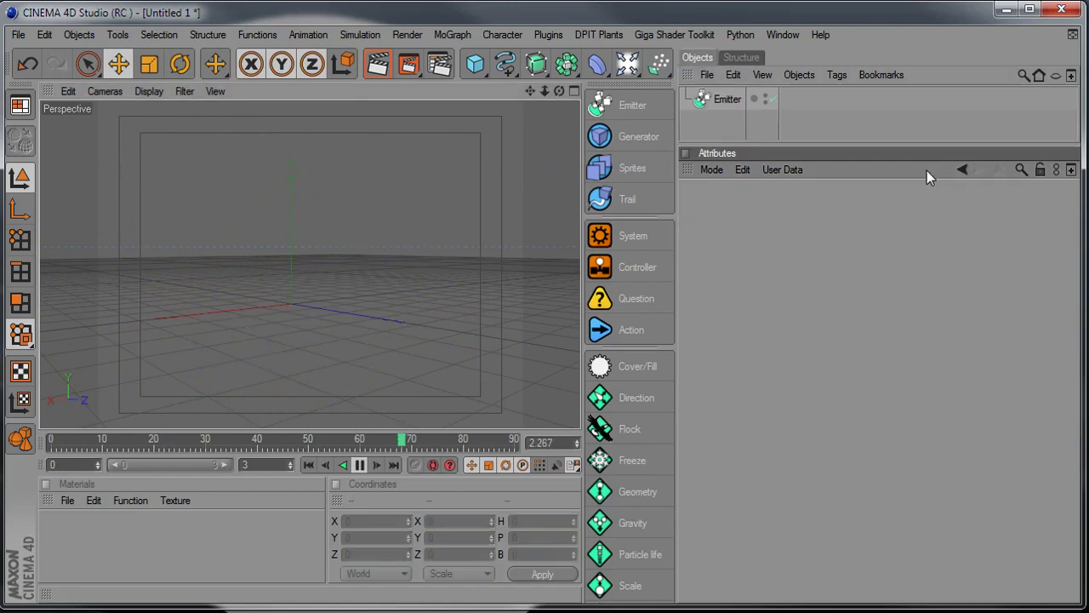
Add a sphere to the scene and convert it to an editable polygon object.
drag(475, 64, 622, 85)
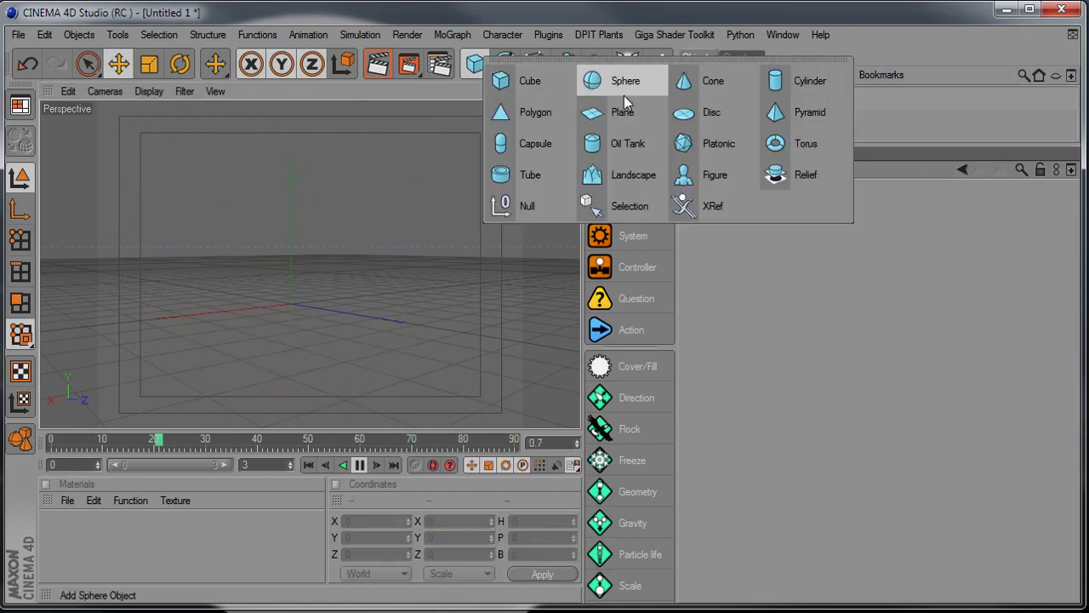
click(622, 85)
key(c)
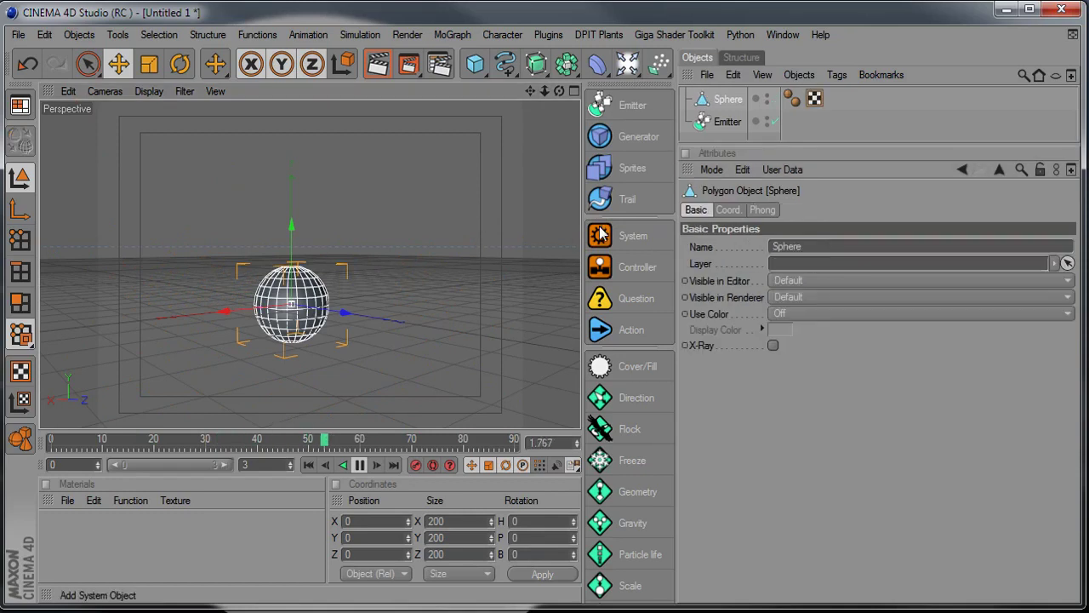
Assign the sphere as the emitter's source object so that particles emit from it.
click(727, 122)
drag(779, 316, 786, 297)
scroll(331, 326, up, 3)
alt+drag(331, 327, 277, 336)
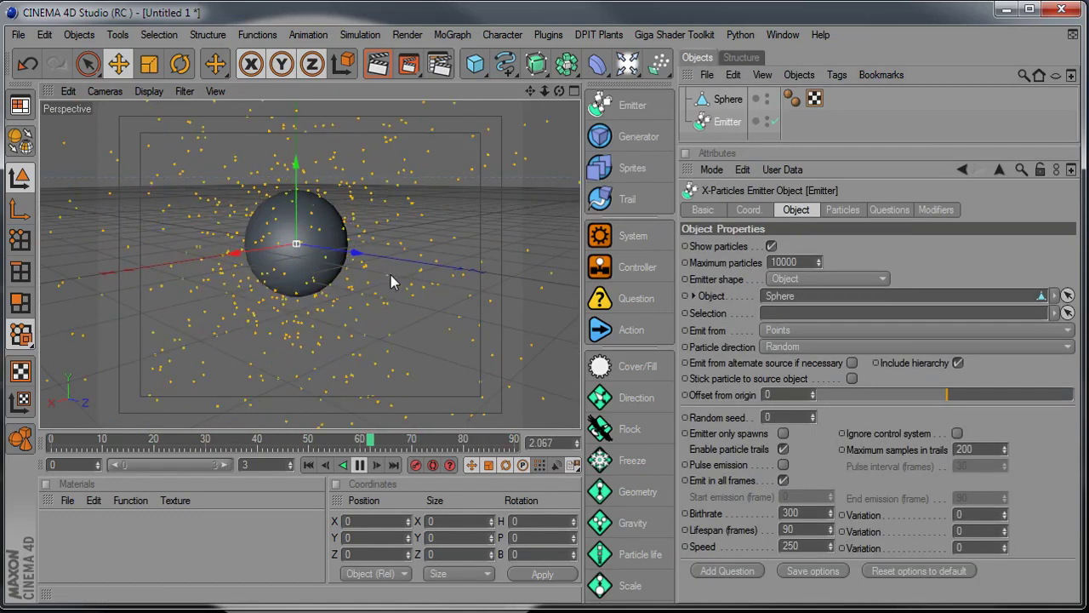
Set the emitter's particle speed to 10 and inspect the particles around the sphere.
click(808, 546)
text(1)
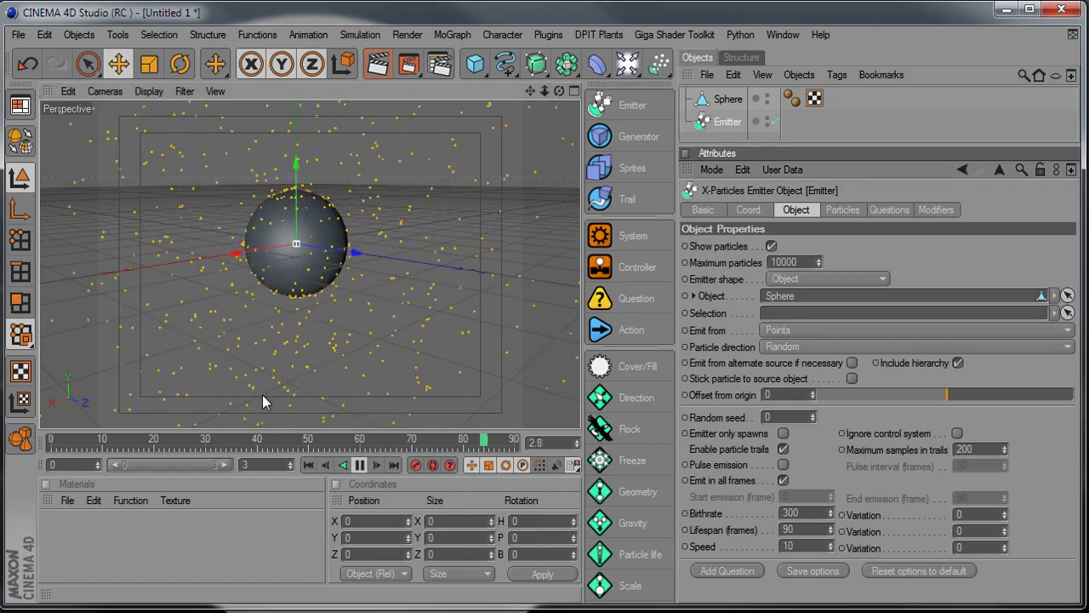
text(0)
key(Return)
alt+drag(402, 324, 391, 342)
alt+right_drag(388, 301, 410, 301)
alt+middle_drag(388, 301, 388, 340)
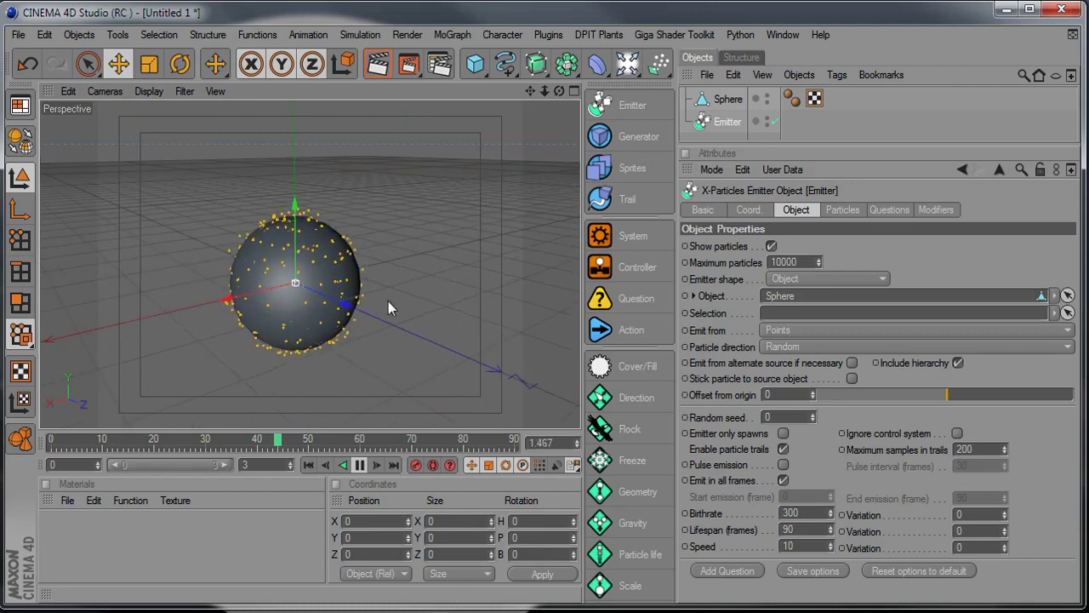
alt+drag(267, 355, 290, 332)
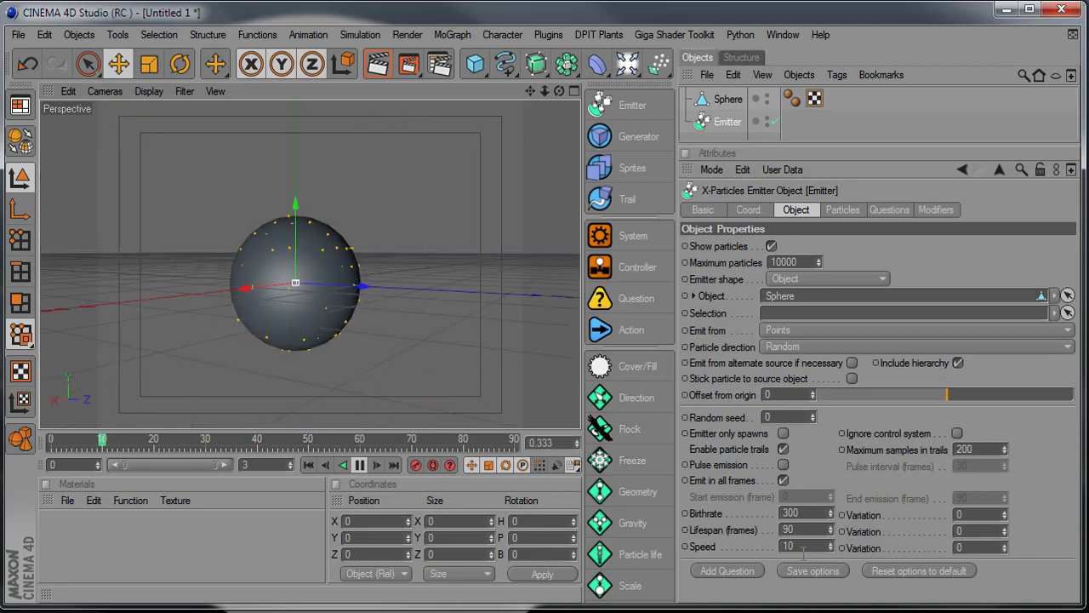
Set the emitter's particle speed to 25 and its birthrate to 500.
drag(802, 547, 698, 542)
text(25)
key(Return)
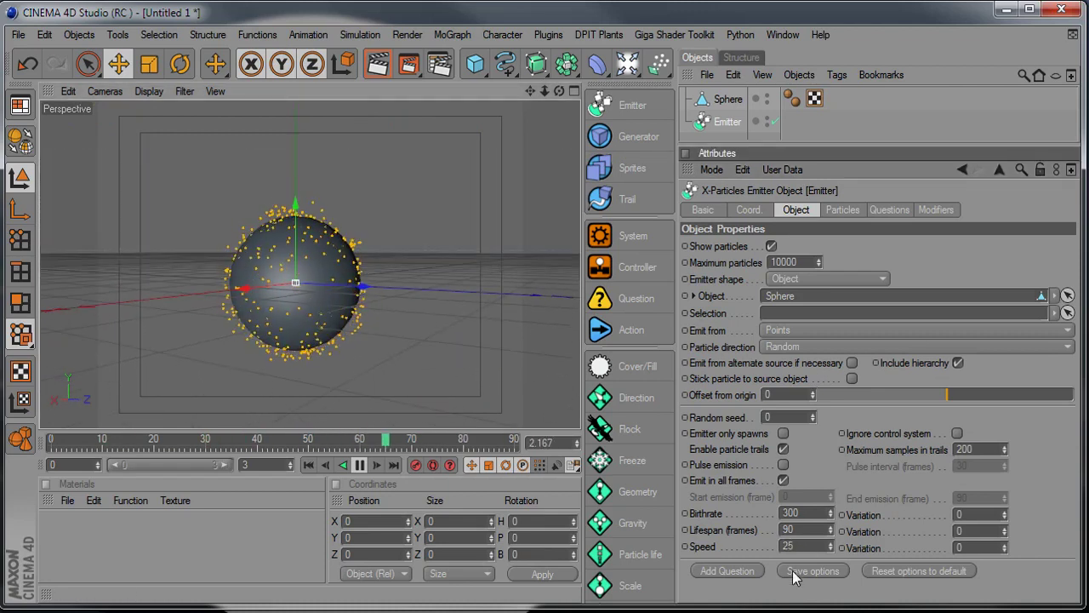
drag(798, 513, 708, 503)
text(500)
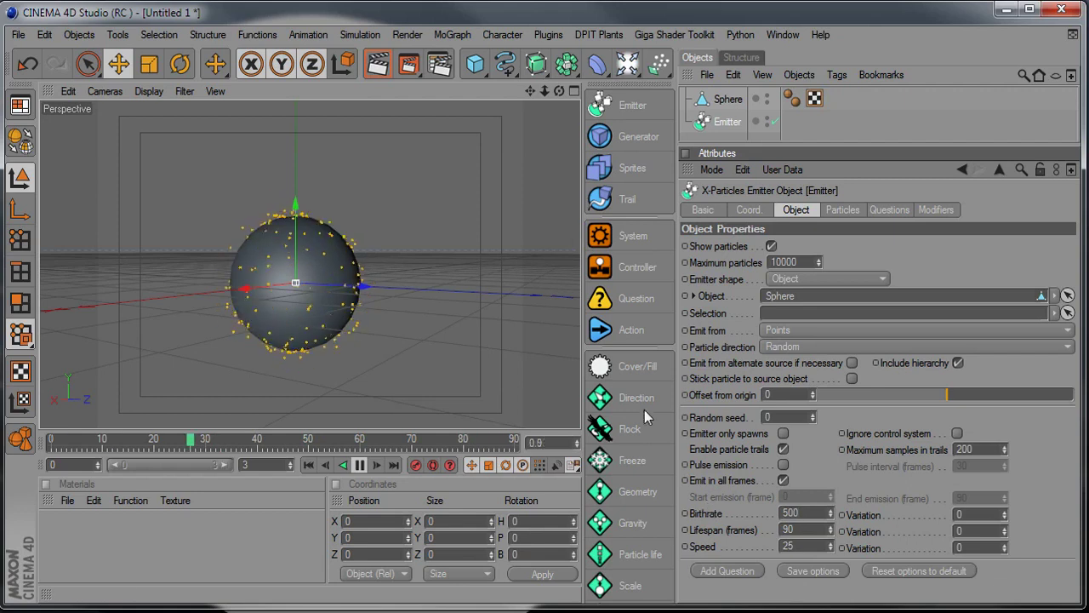
key(Return)
alt+drag(375, 364, 392, 363)
alt+right_drag(348, 360, 378, 360)
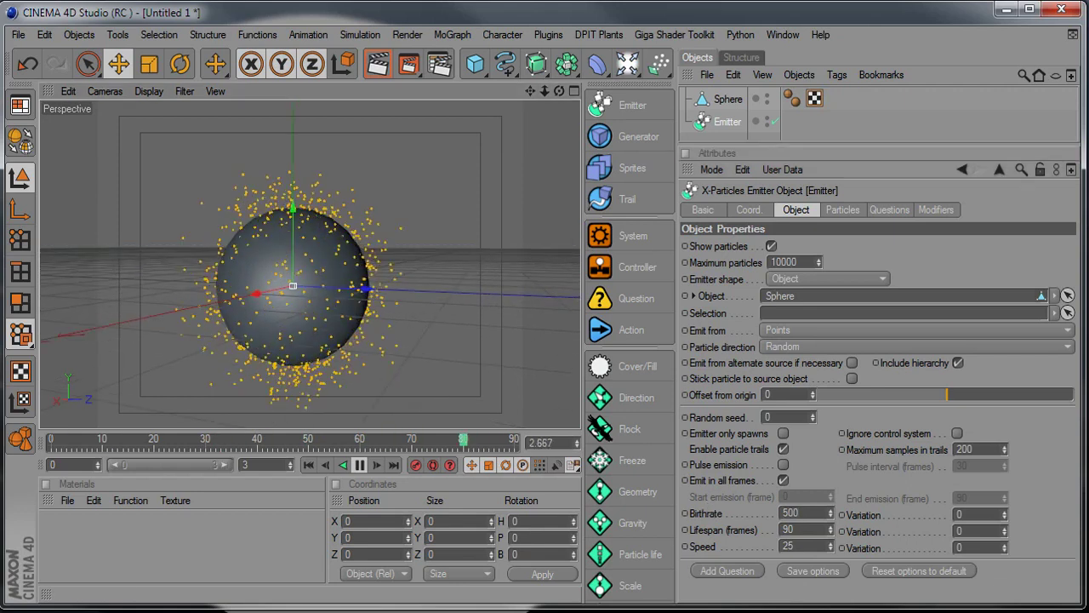
alt+drag(348, 360, 357, 358)
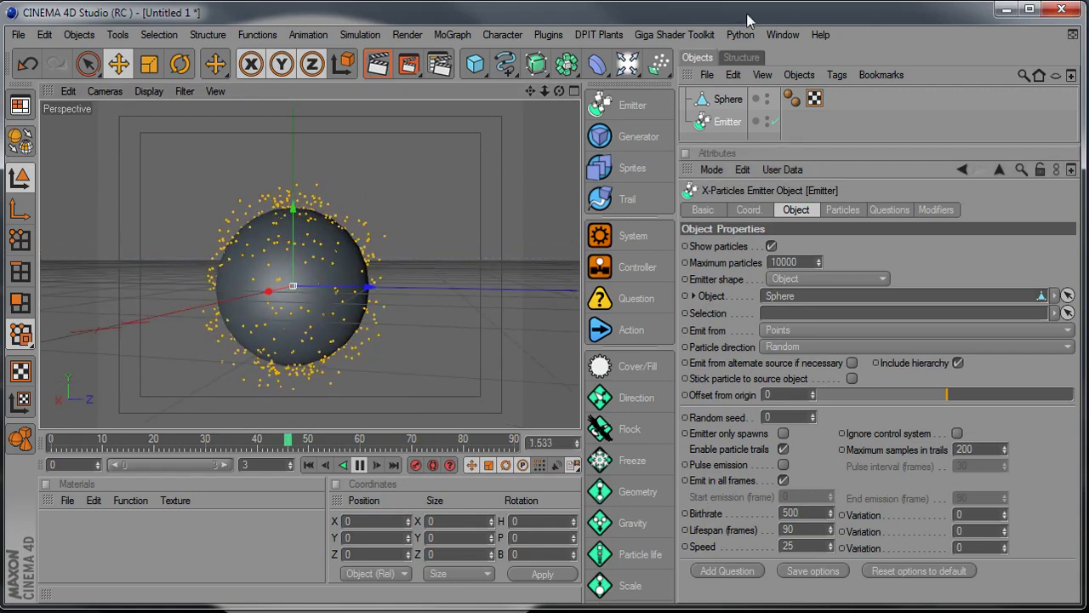
Loop-select the two adjacent bands of polygons around the sphere's middle.
click(722, 101)
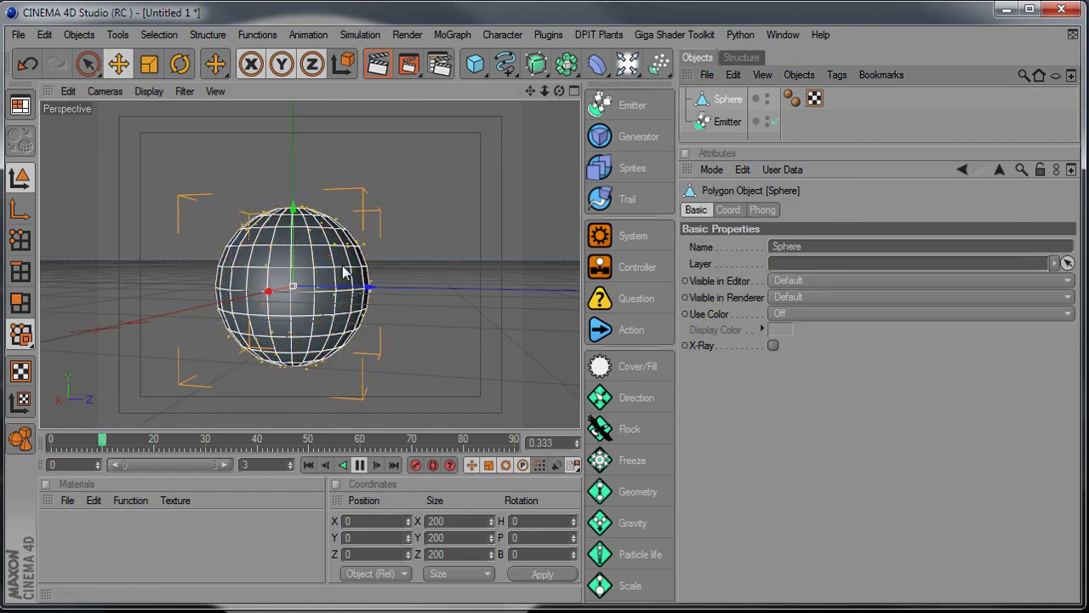
click(20, 303)
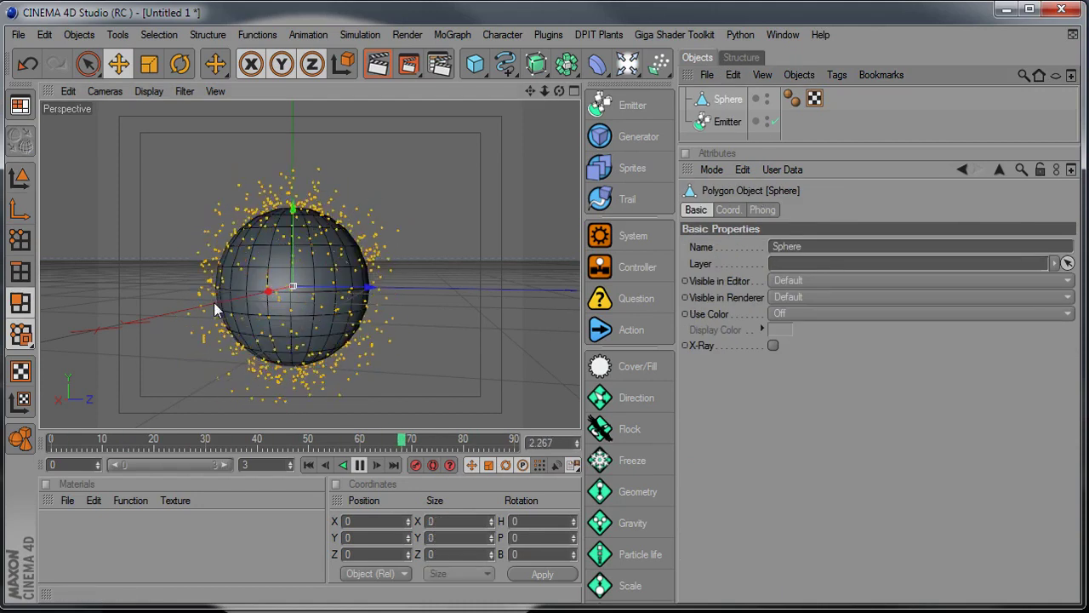
key(v)
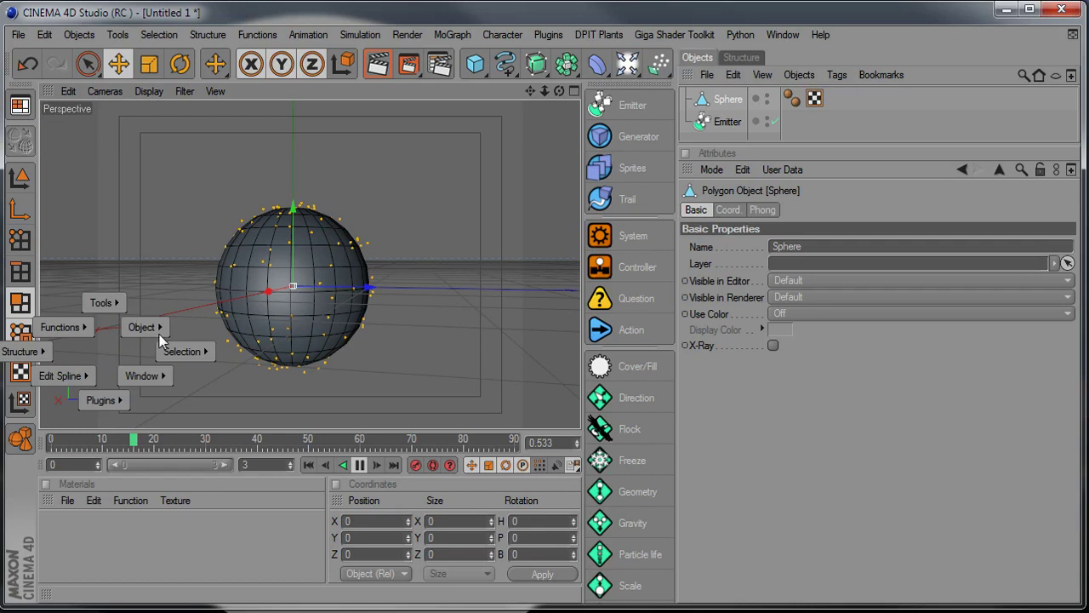
mouse_move(183, 352)
click(282, 337)
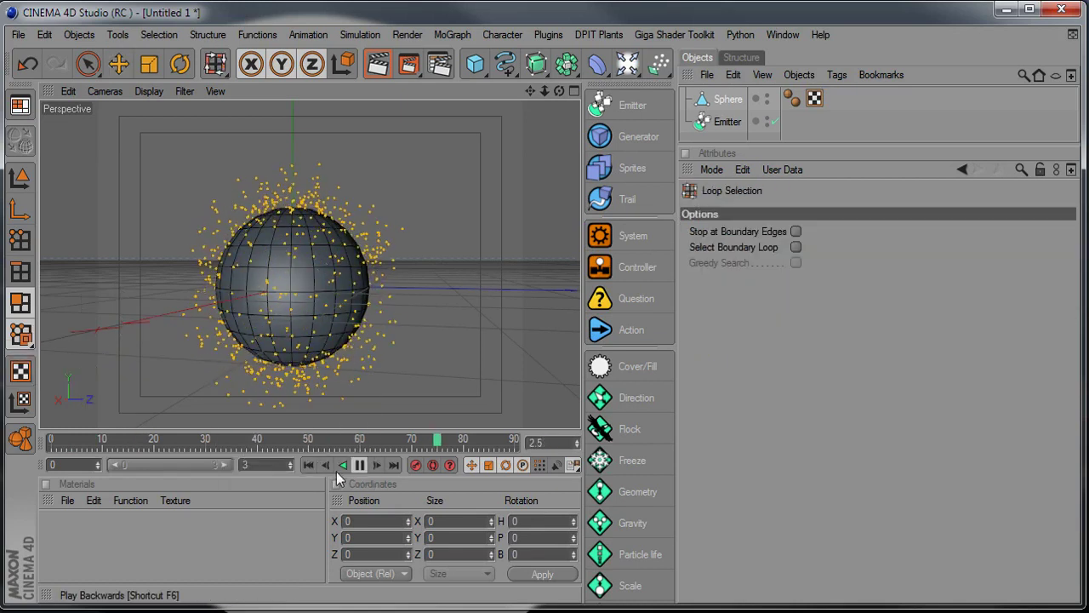
drag(276, 289, 291, 311)
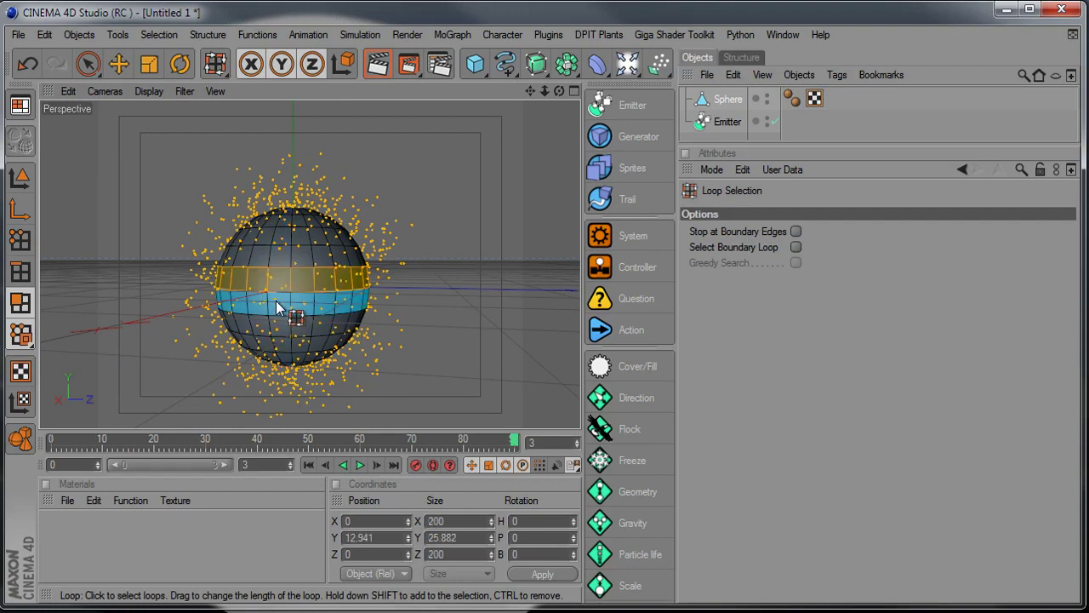
Store the selected polygon bands as a polygon selection and assign them a vertex weight with the Set mode.
click(170, 35)
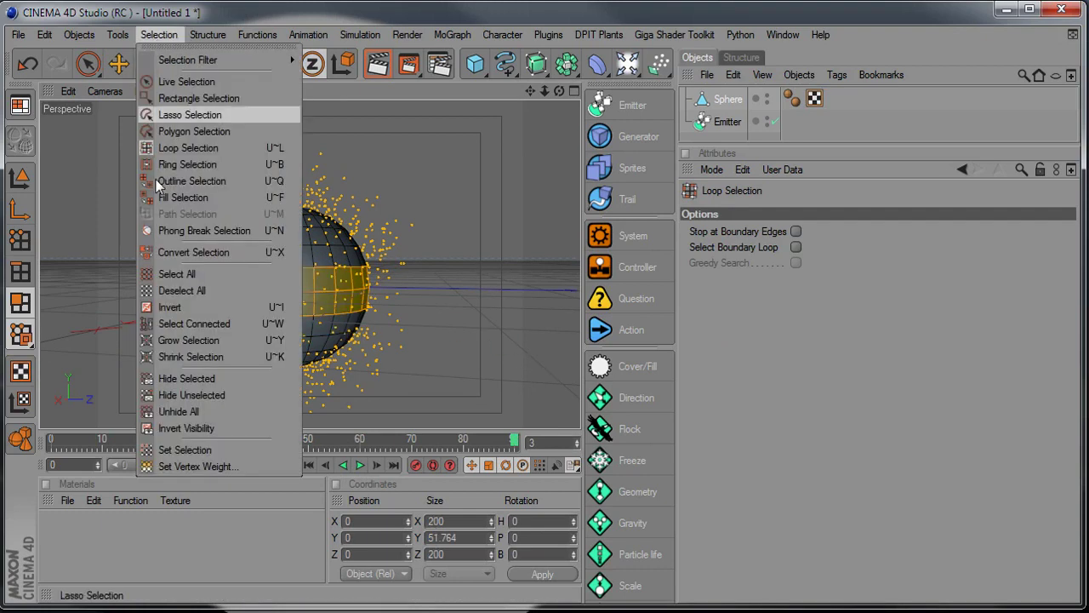
click(190, 456)
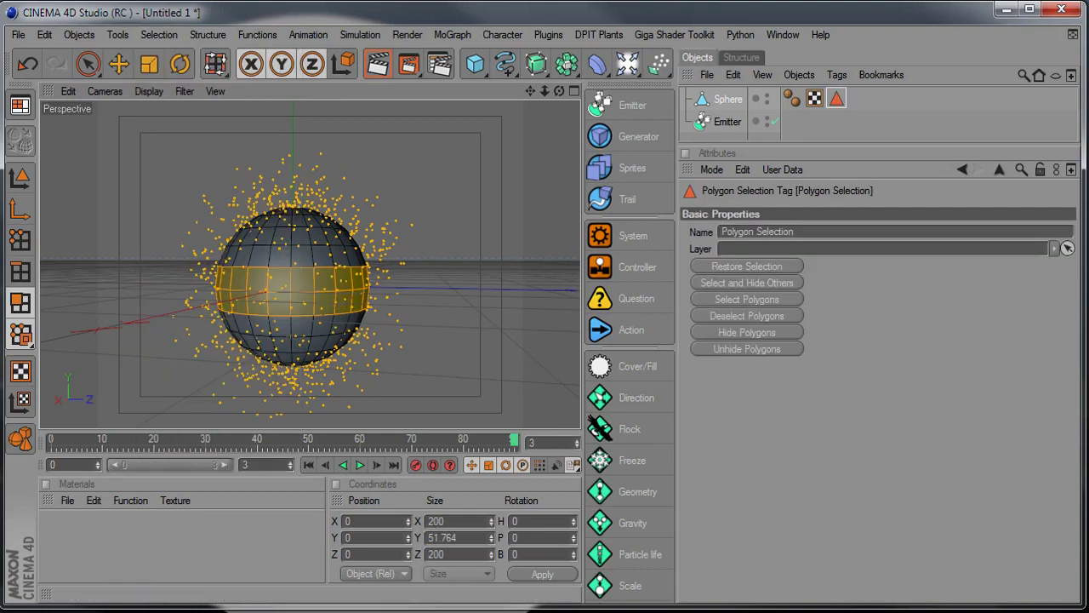
click(168, 32)
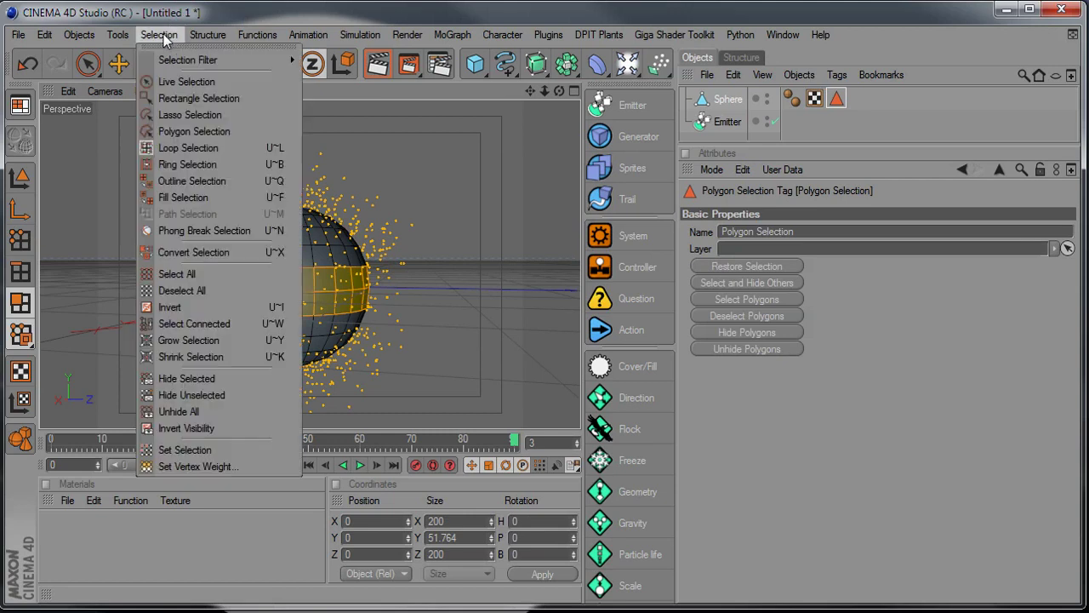
click(194, 467)
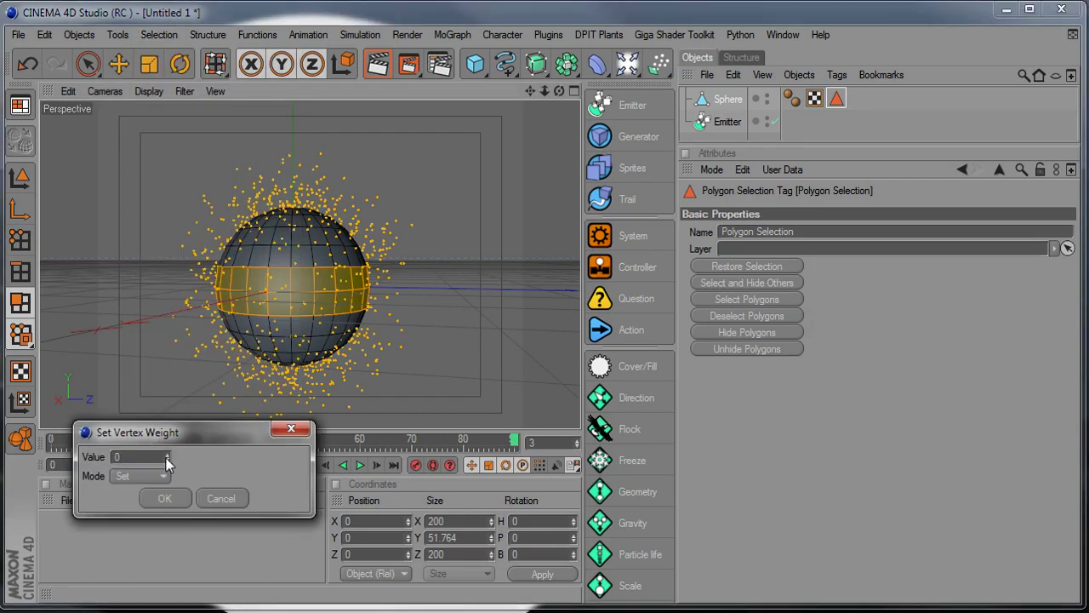
click(171, 496)
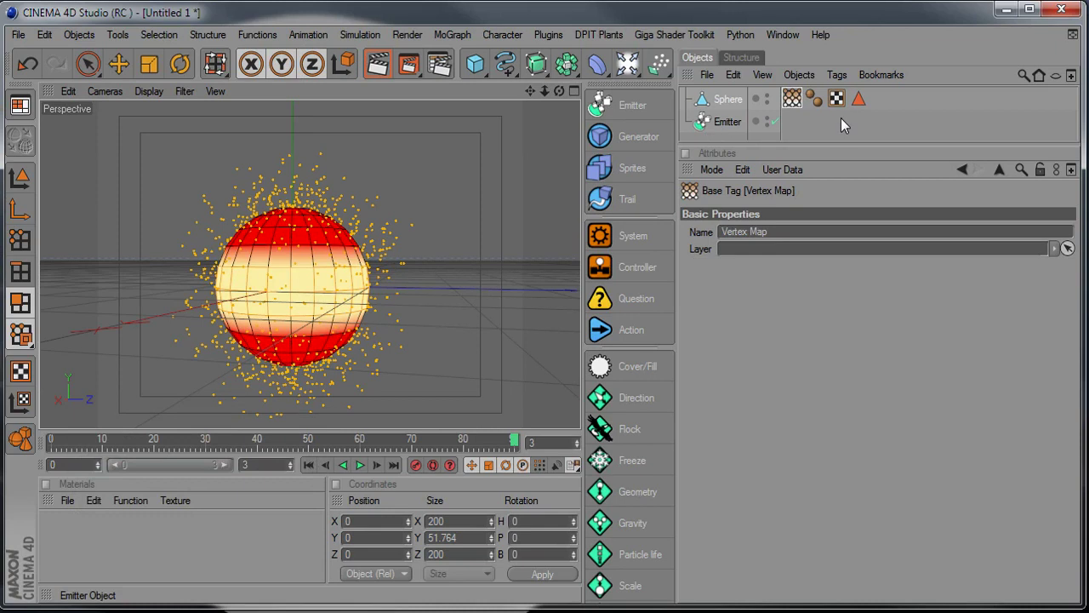
Try the polygon selection as the emitter's Selection, finally use the sphere's vertex map instead, and play the animation.
click(839, 120)
double_click(719, 124)
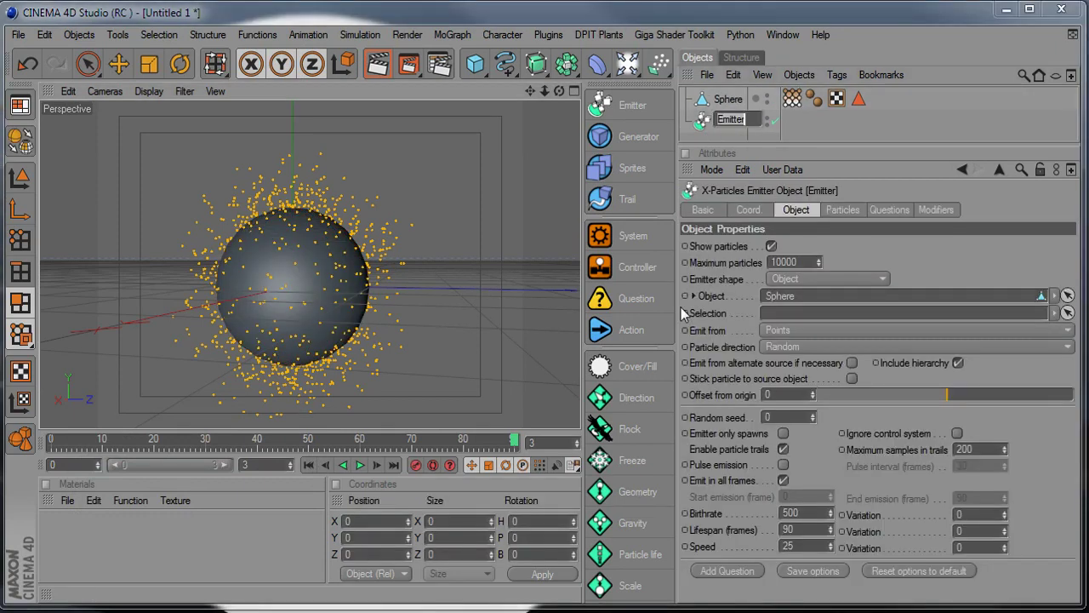
click(729, 315)
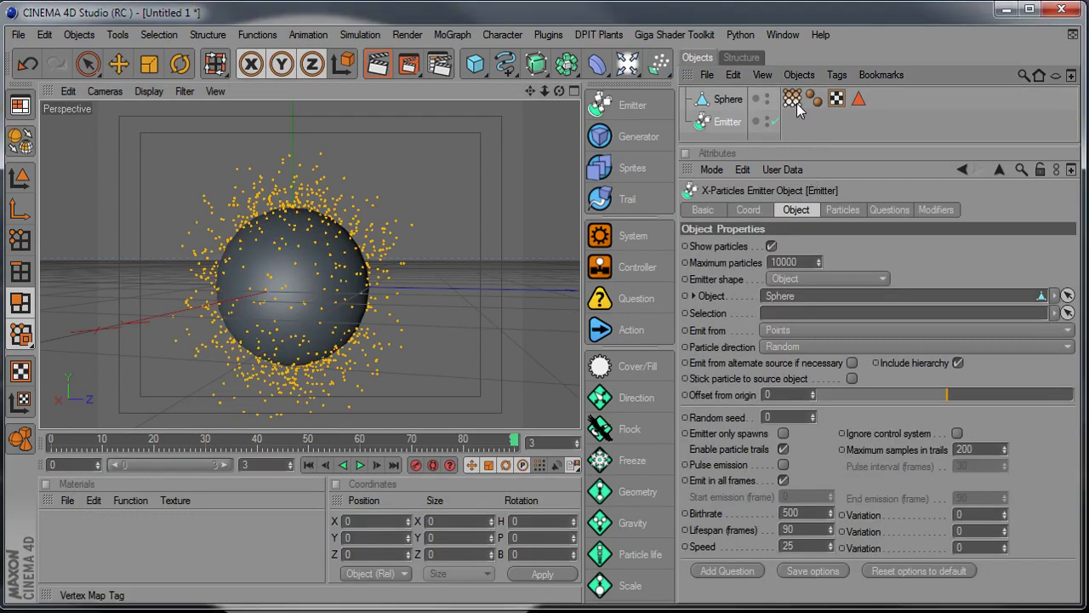
drag(793, 100, 822, 317)
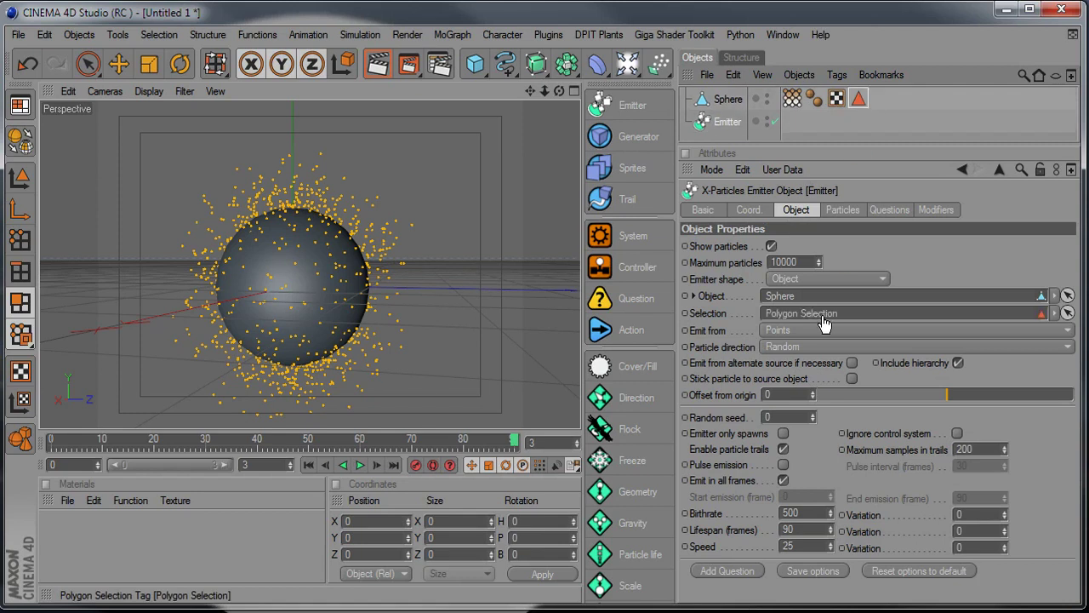
click(359, 467)
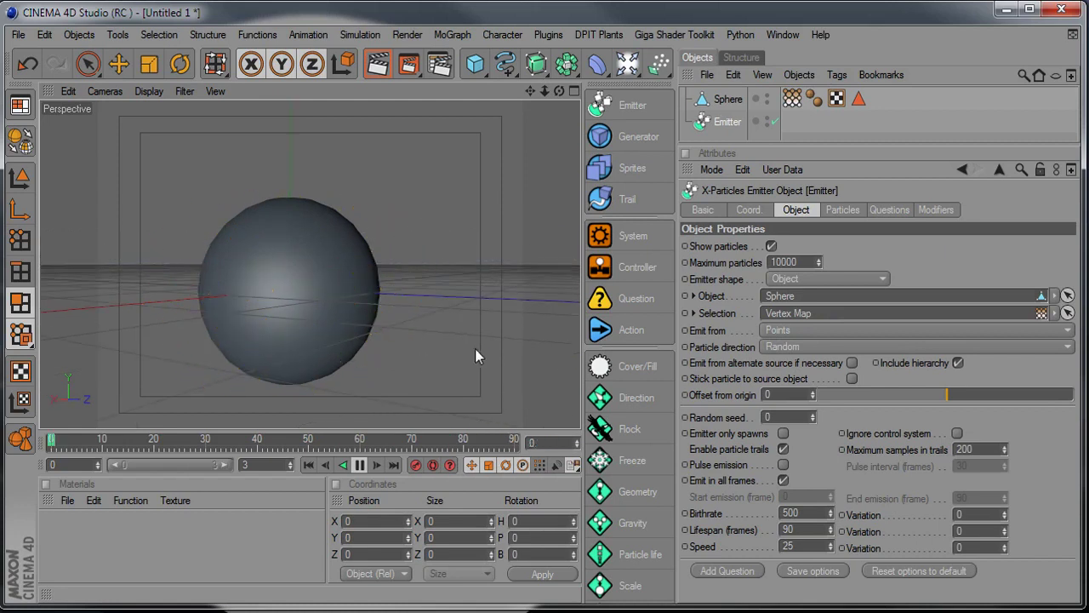
Try emitting from the Polygon centre, set Emit from back to Points, and inspect the emission around the sphere.
click(777, 332)
click(784, 347)
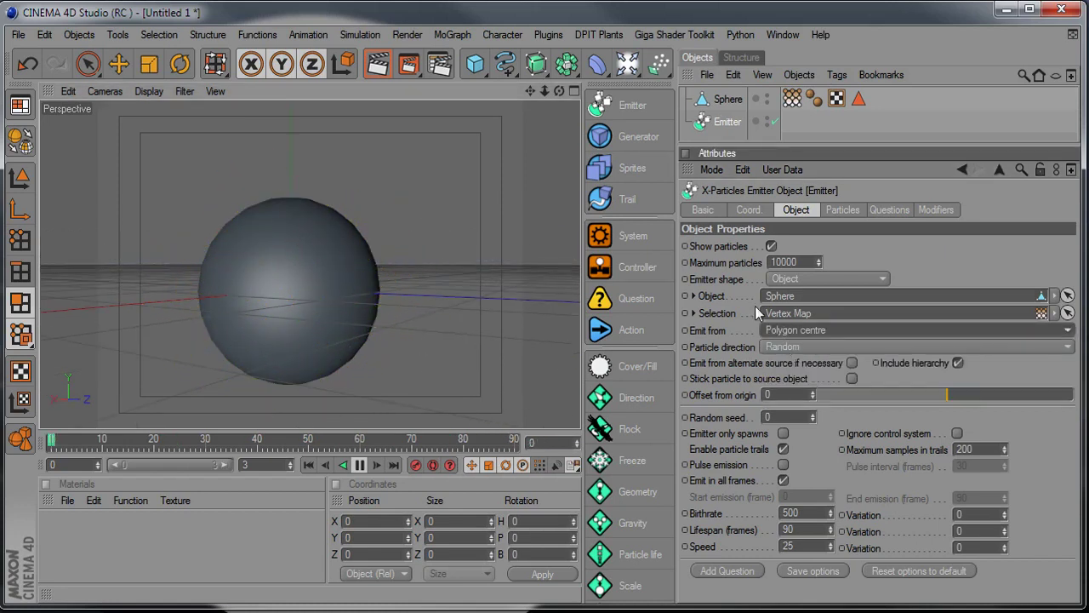
click(798, 337)
click(789, 383)
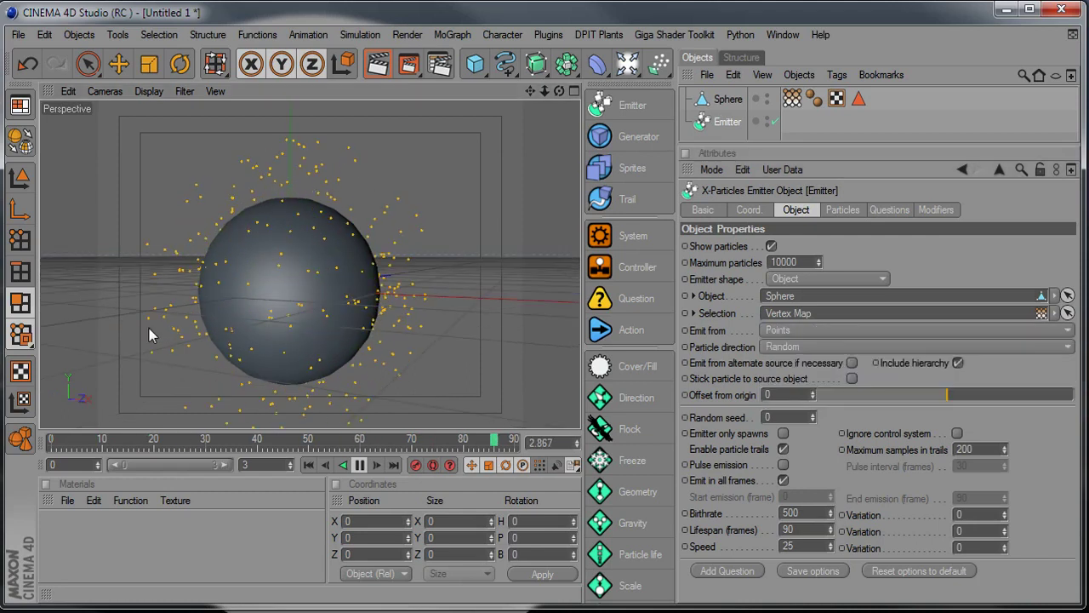
alt+drag(494, 340, 392, 340)
alt+right_drag(495, 340, 430, 342)
alt+drag(445, 337, 379, 368)
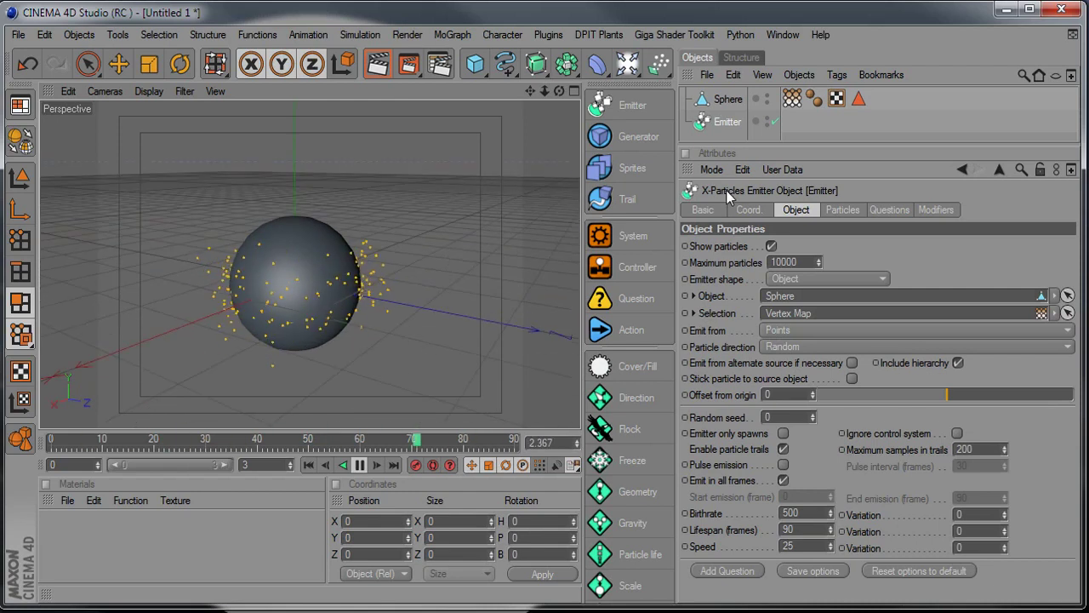
Delete the sphere from the scene and set the emitter shape to Rectangle.
click(722, 100)
key(Delete)
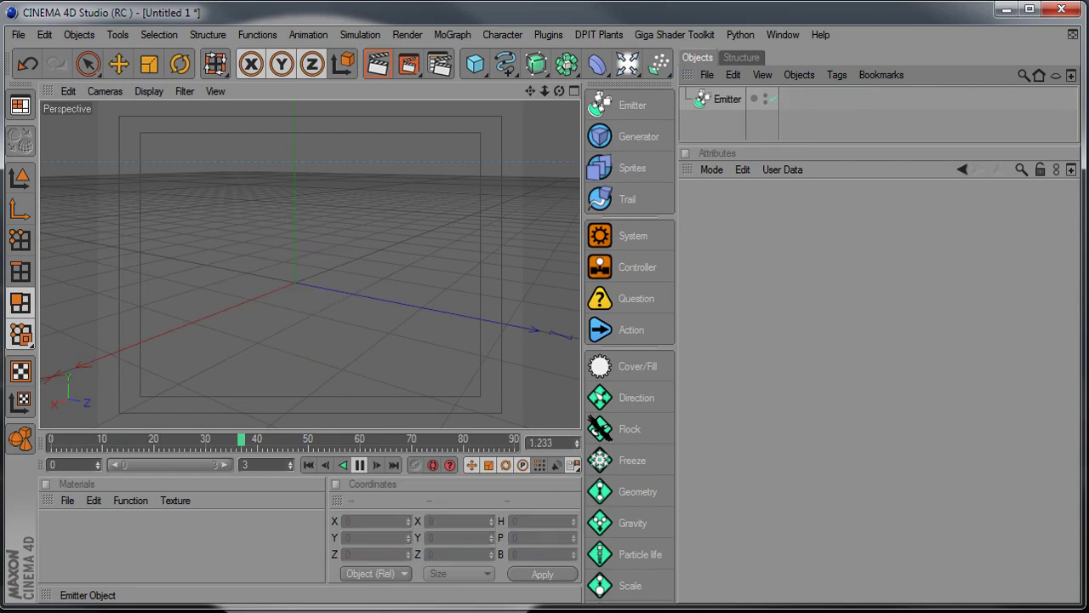
click(703, 102)
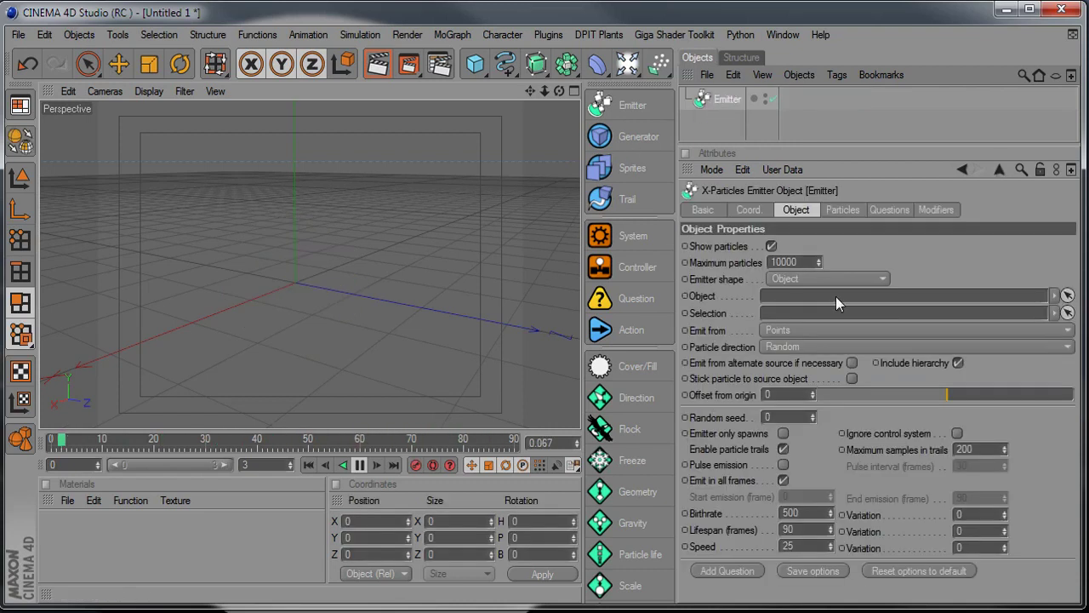
click(835, 278)
click(837, 294)
alt+drag(418, 336, 414, 352)
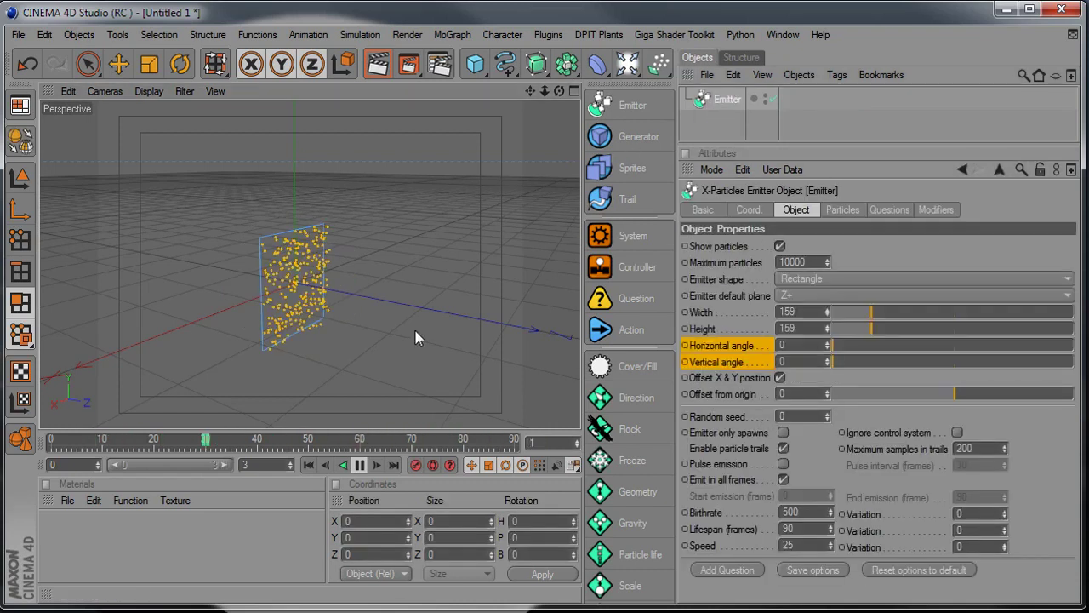
alt+right_drag(413, 352, 455, 361)
alt+middle_drag(464, 366, 411, 337)
alt+drag(410, 337, 333, 364)
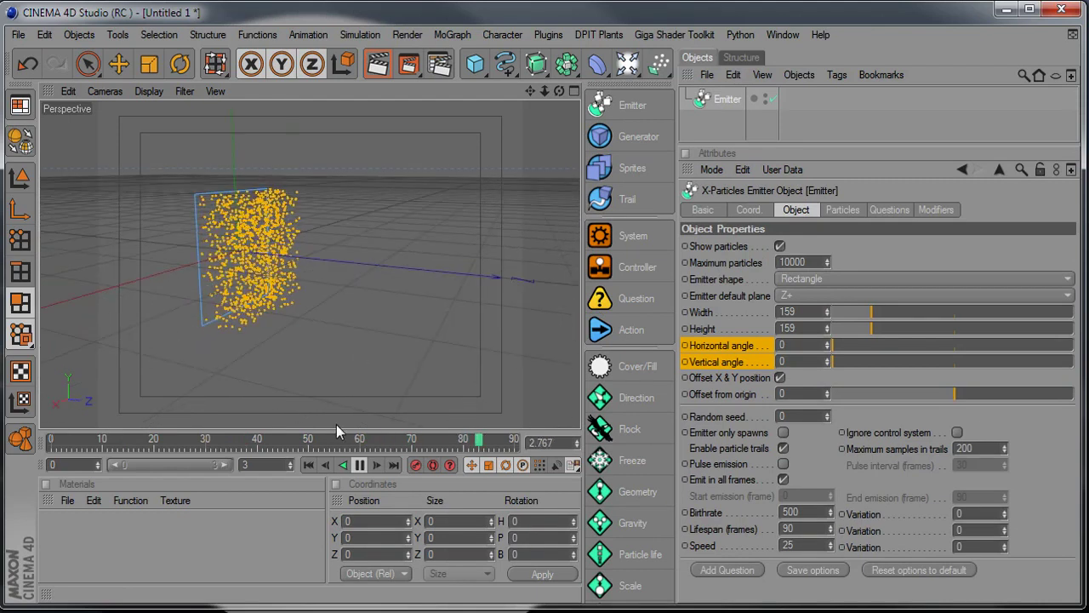
Set the rectangular emitter's particle speed to 100.
click(795, 545)
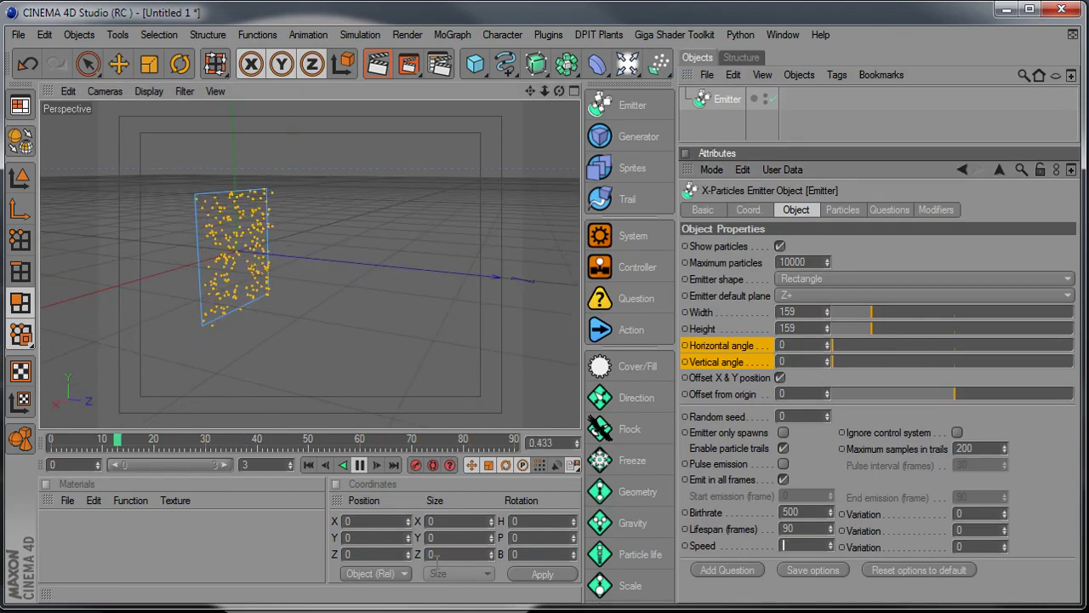
key(BackSpace)
key(BackSpace)
text(100)
alt+drag(281, 377, 334, 359)
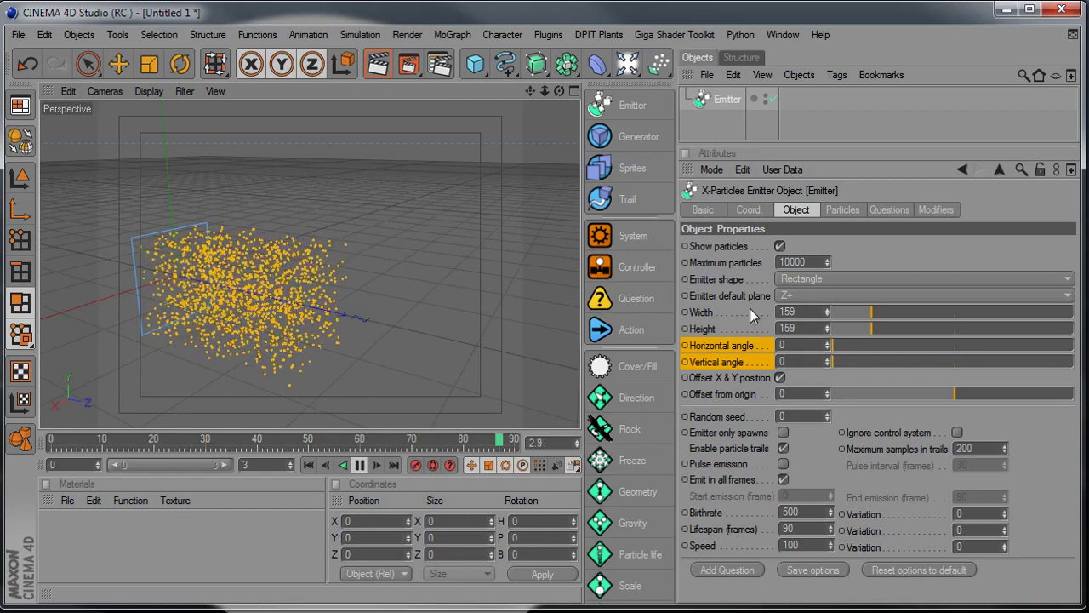
Reduce the rectangular emitter's width and height to 99 and set its offset from origin to about -16.
click(722, 313)
mouse_move(872, 311)
mouse_down()
mouse_move(846, 309)
mouse_move(857, 308)
mouse_up()
alt+middle_drag(294, 330, 220, 355)
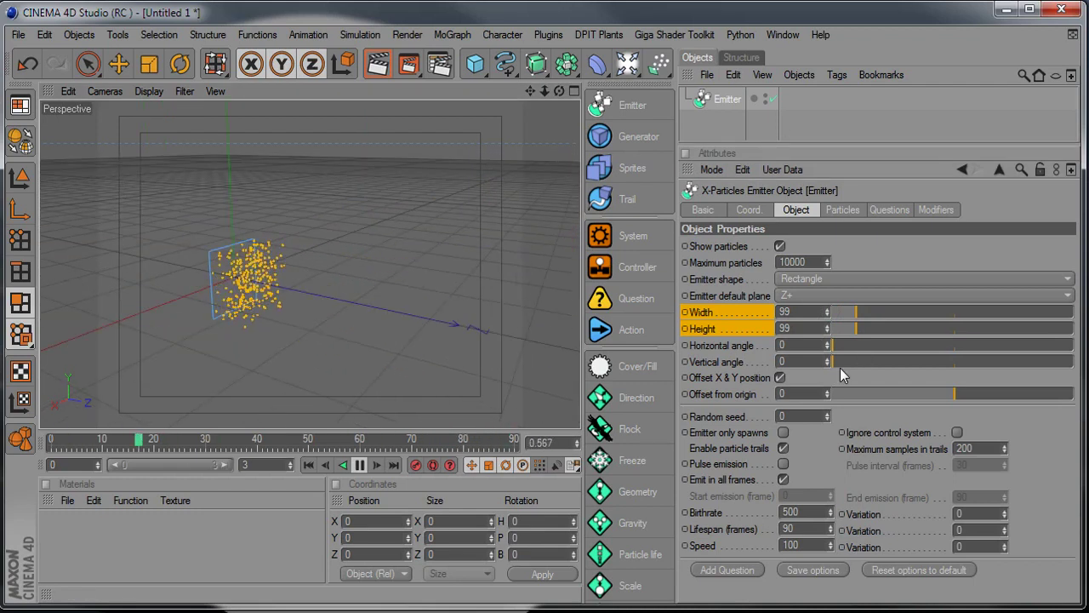
drag(954, 395, 940, 393)
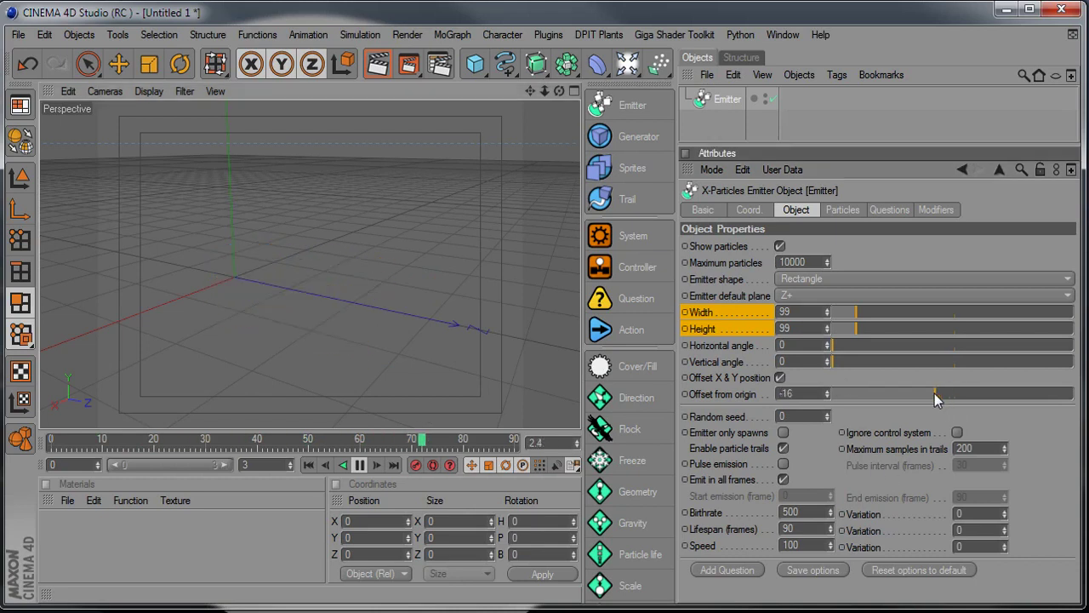
Try different offsets from origin for the rectangular emitter, finishing at 0, and inspect the emission from several angles.
alt+drag(254, 338, 254, 304)
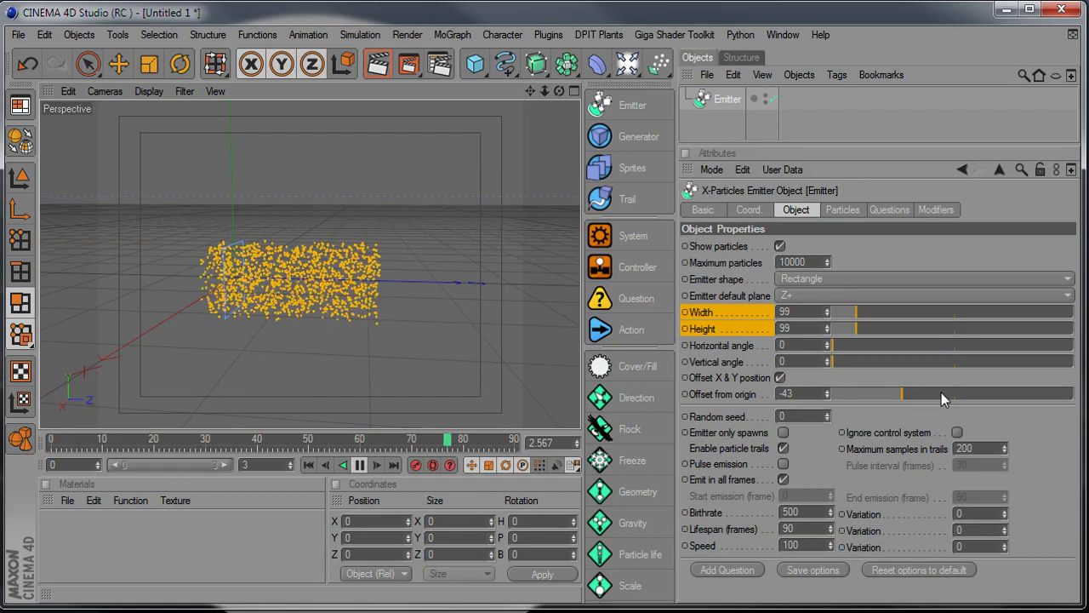
drag(940, 393, 953, 395)
drag(791, 394, 691, 412)
text(0)
key(Return)
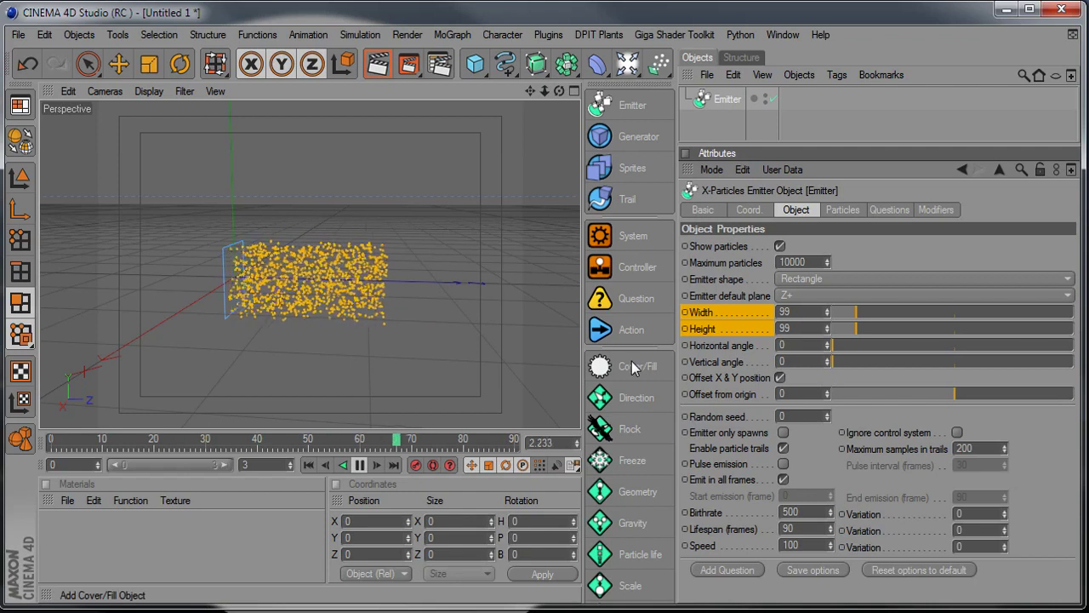
alt+drag(395, 315, 329, 316)
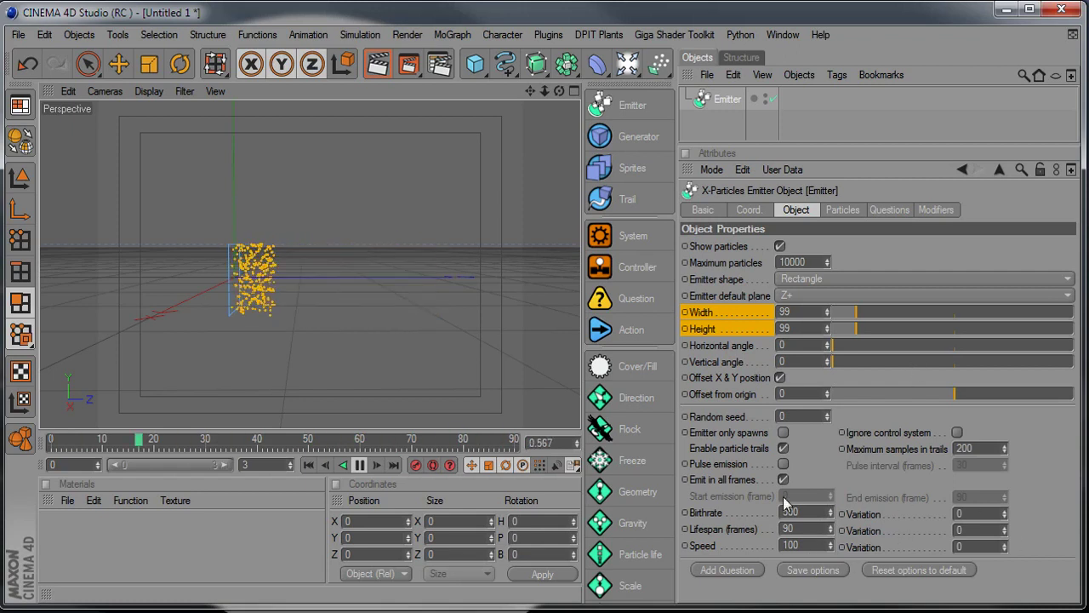
Add a Turbulence object to the scene and assign it to the emitter's particle modifiers list.
click(842, 209)
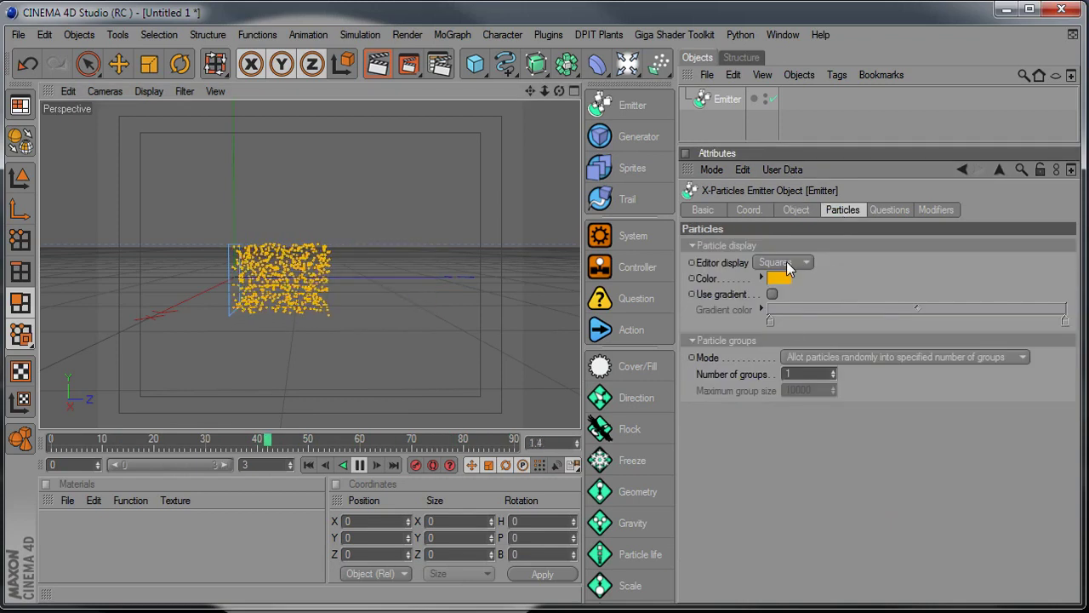
click(887, 211)
click(929, 210)
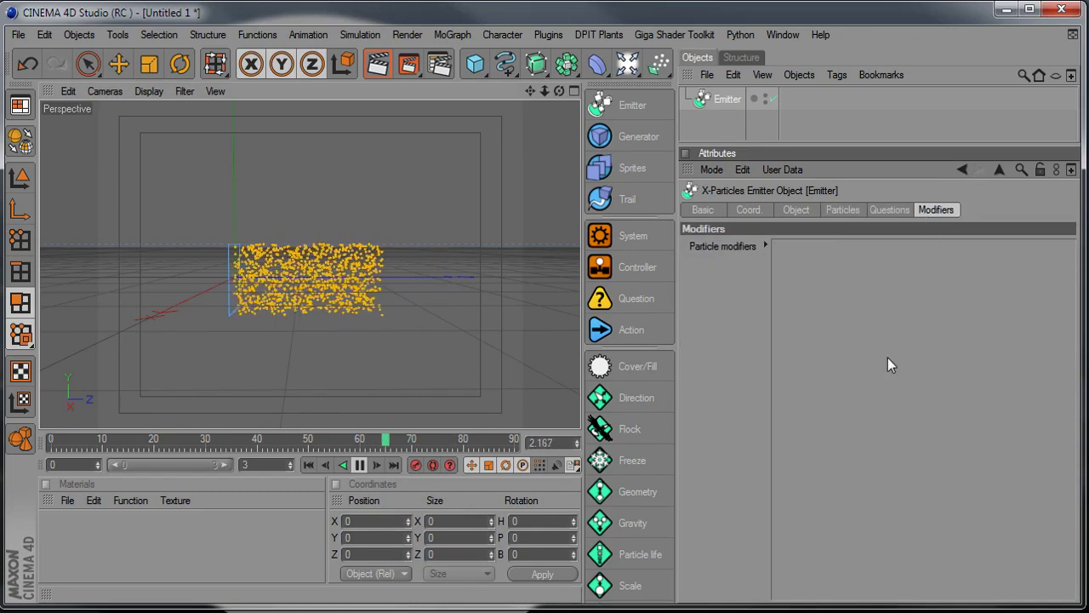
click(658, 64)
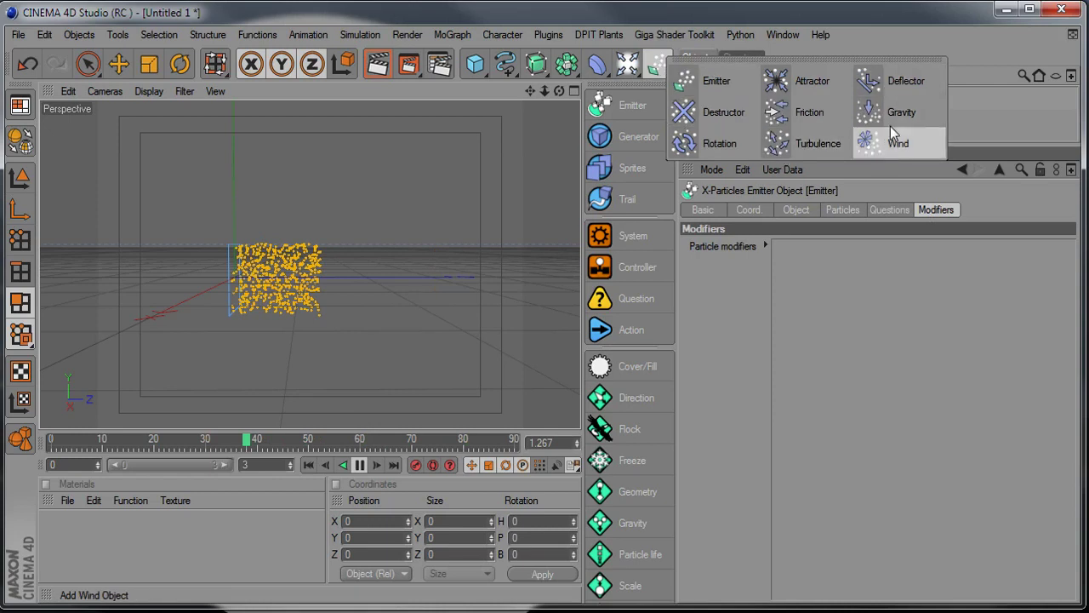
click(817, 145)
click(741, 101)
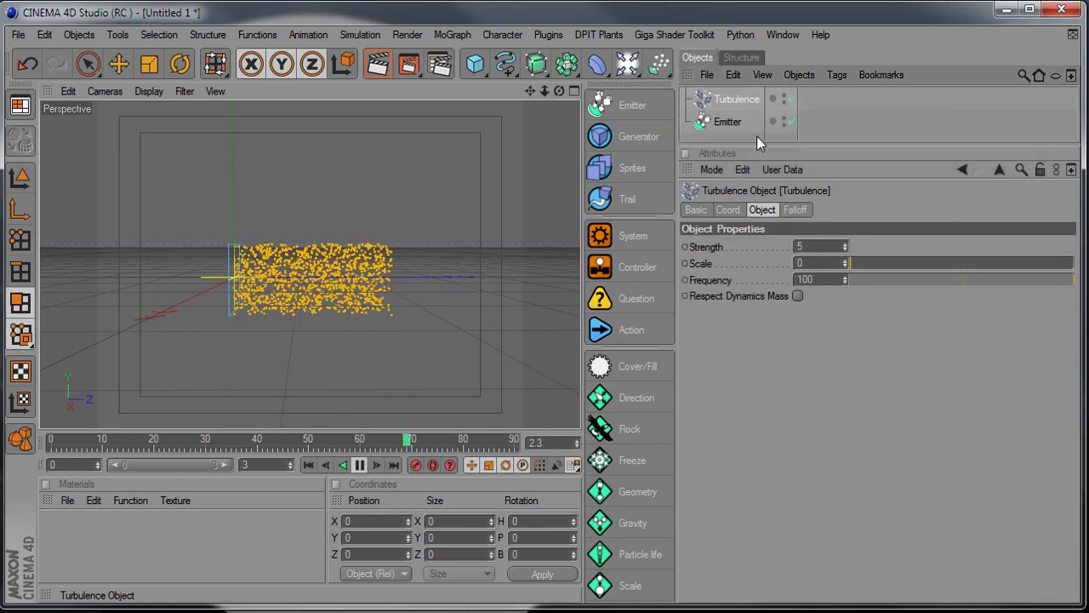
click(725, 121)
drag(739, 101, 855, 293)
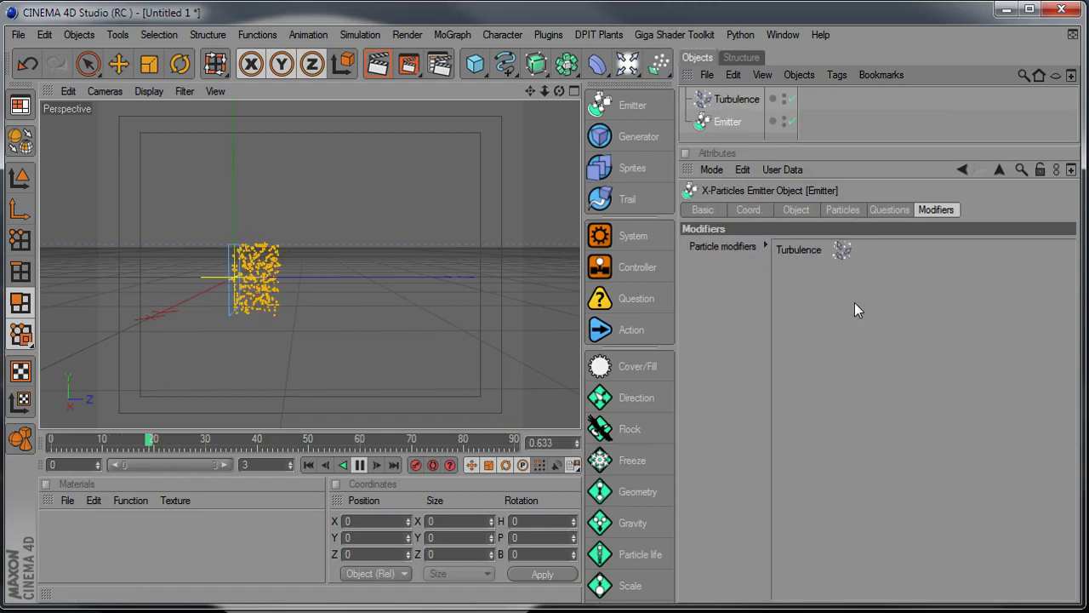
Set the Turbulence object's scale to about 468 and its frequency to about 29.
click(747, 102)
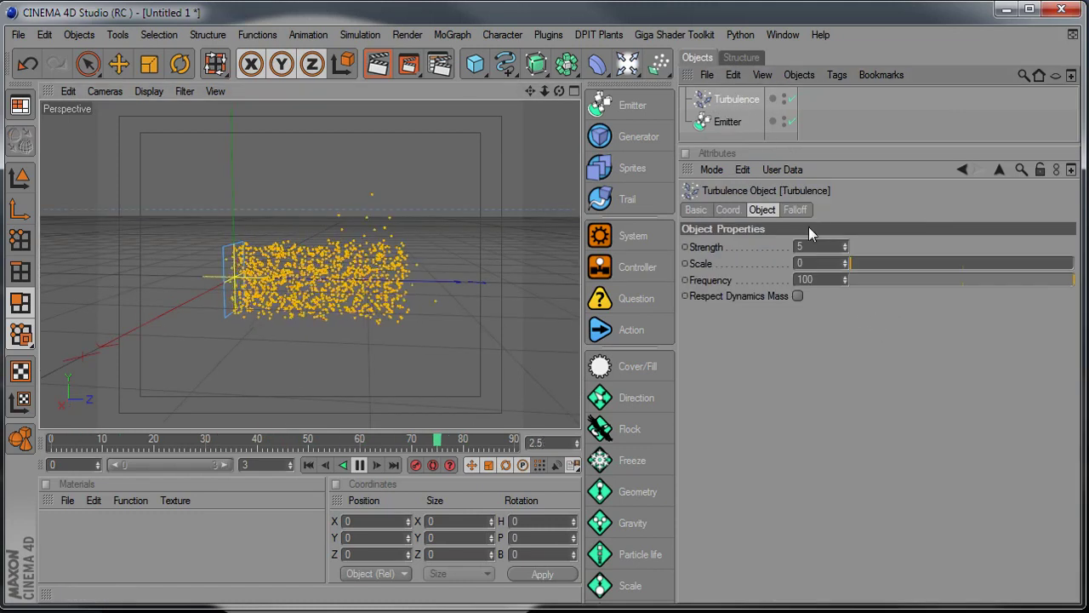
drag(869, 266, 956, 266)
drag(952, 281, 916, 281)
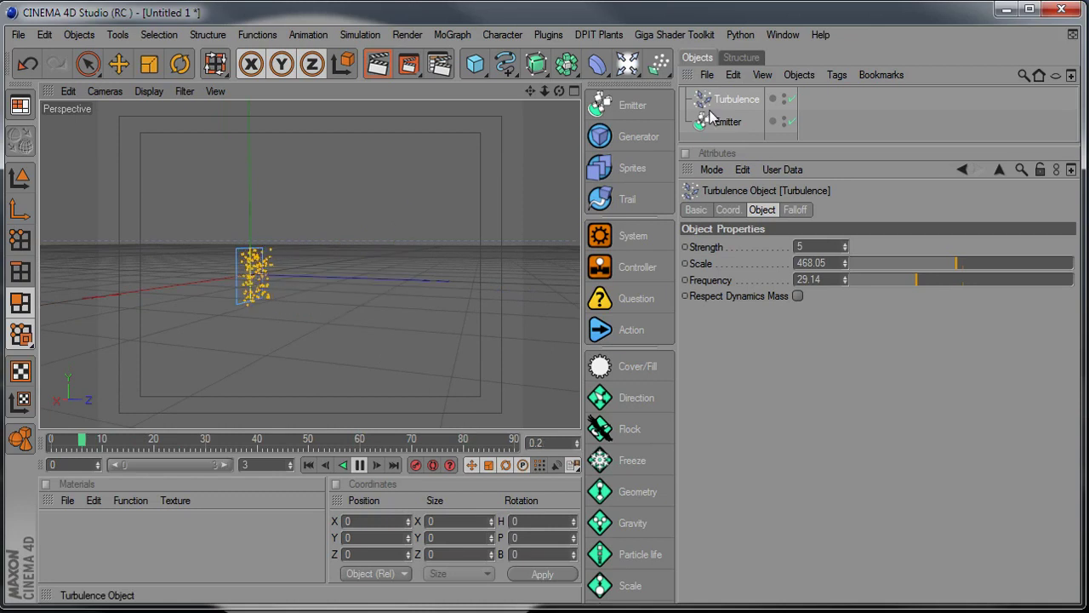
Delete the Turbulence object and select the emitter again.
click(657, 64)
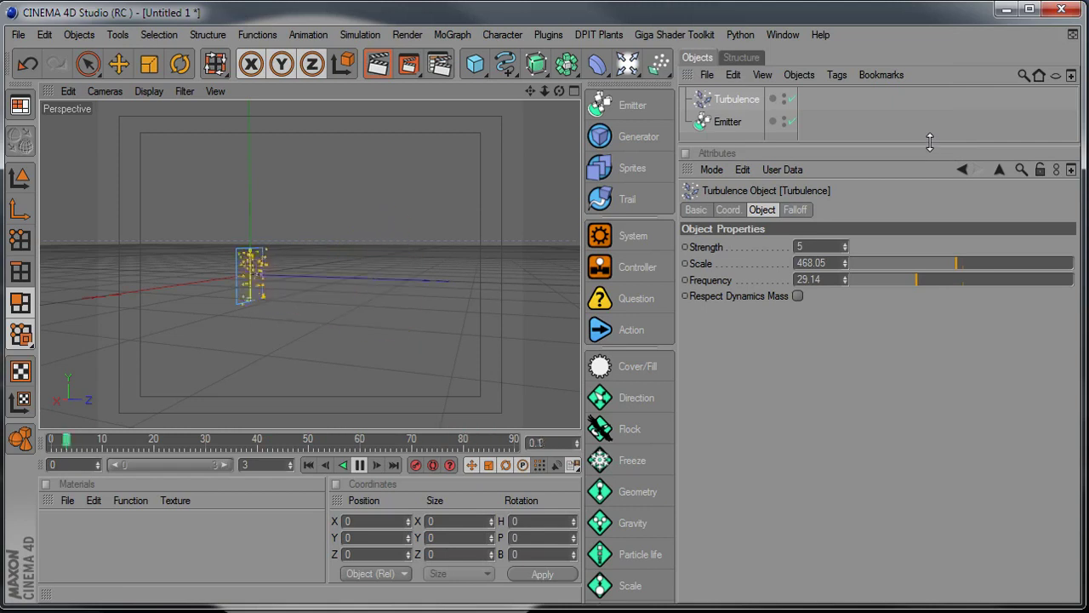
key(Delete)
click(725, 98)
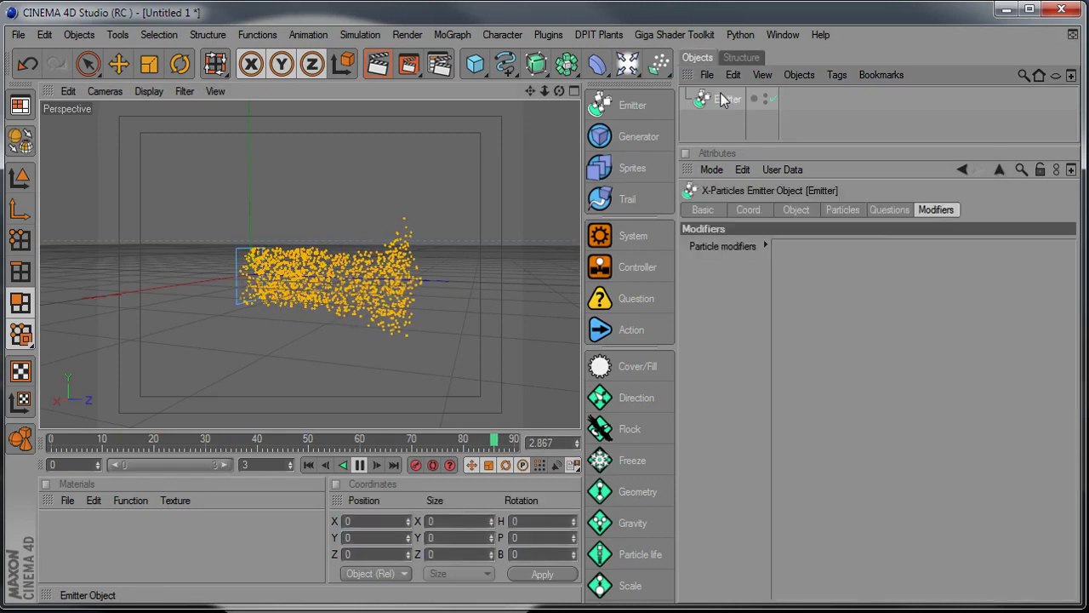
Check the emitter's Questions settings, stop the playback and delete the emitter from the scene.
click(899, 209)
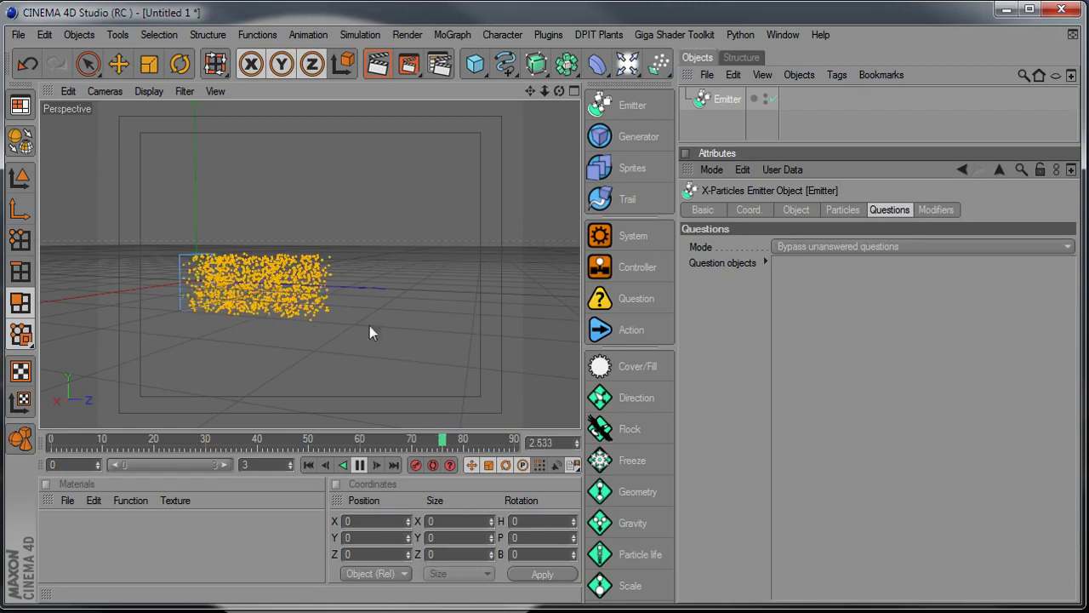
alt+drag(374, 346, 400, 336)
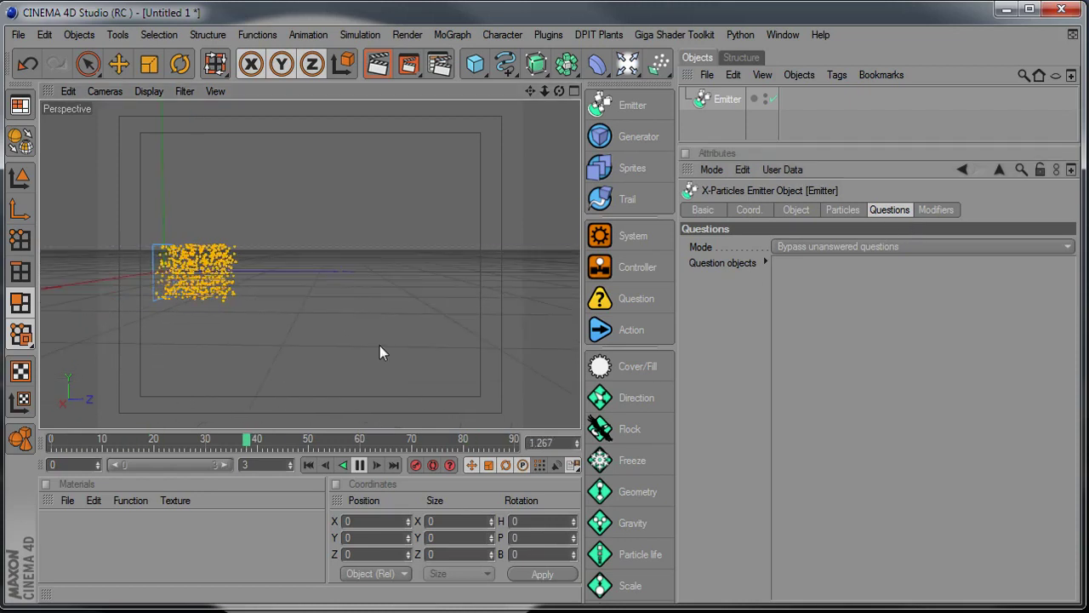
click(359, 464)
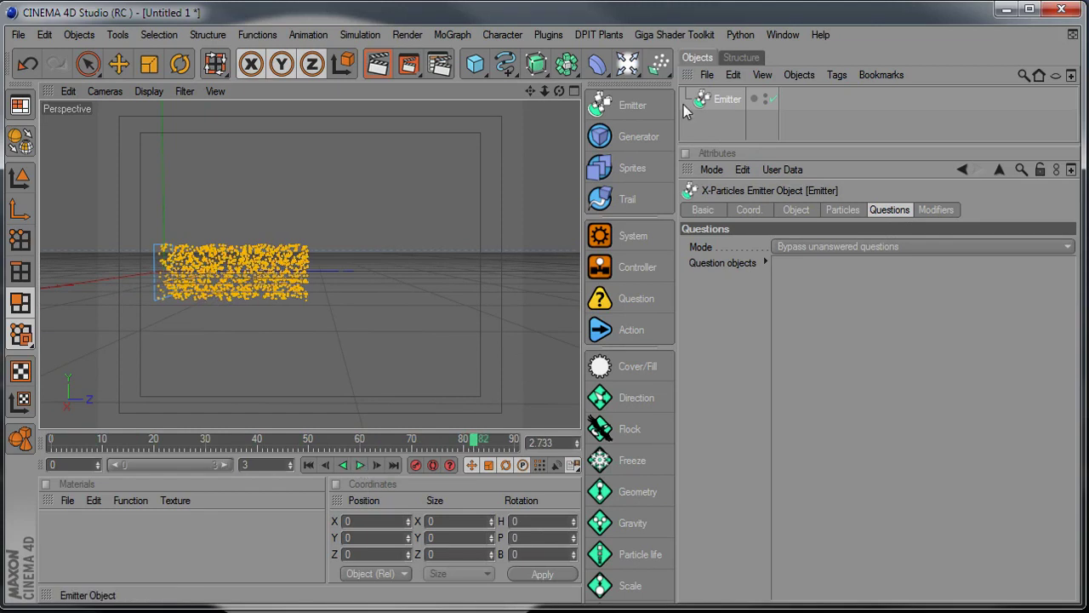
key(Delete)
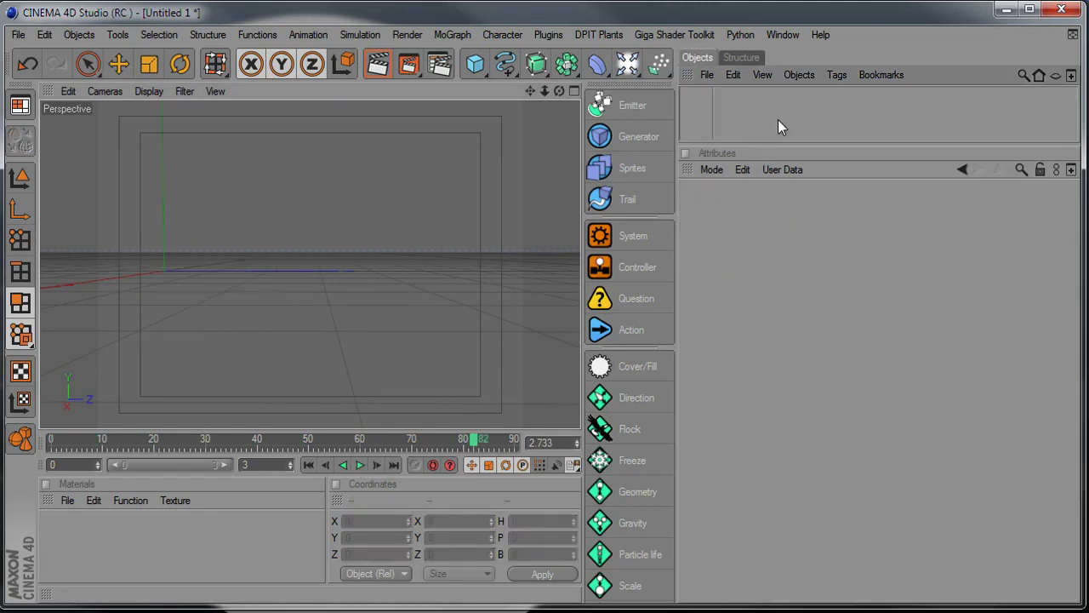
Add an X-Particles System object and give it a basic complete setup.
click(640, 237)
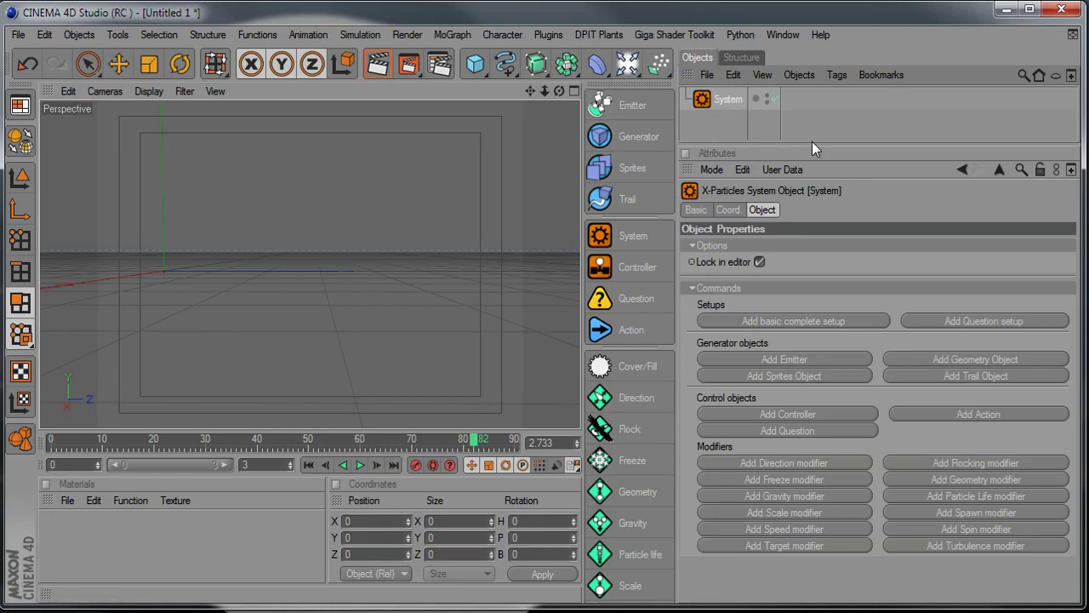
drag(812, 143, 809, 162)
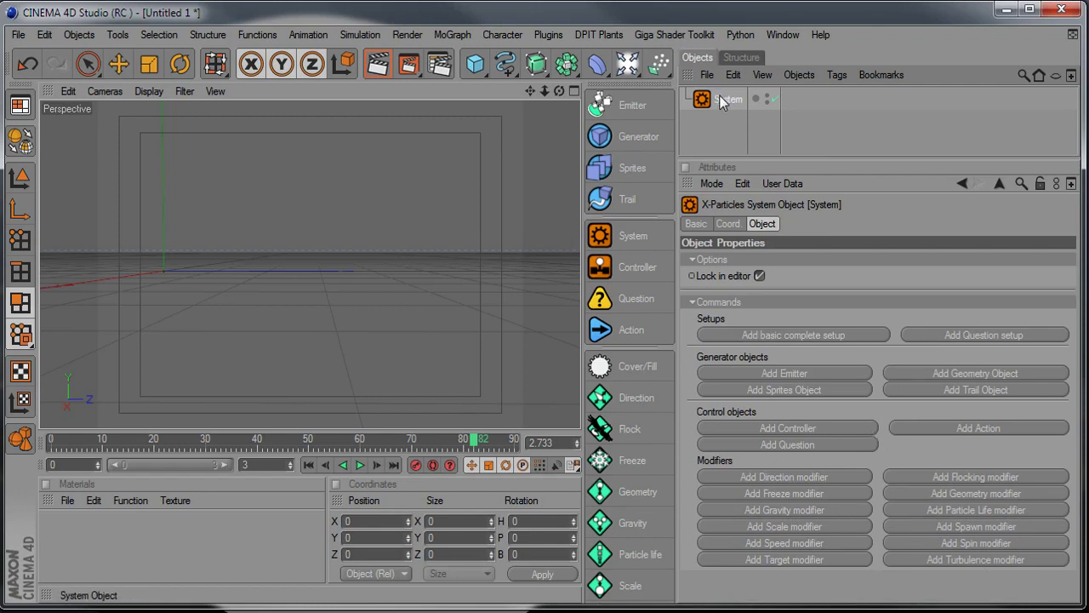
click(756, 336)
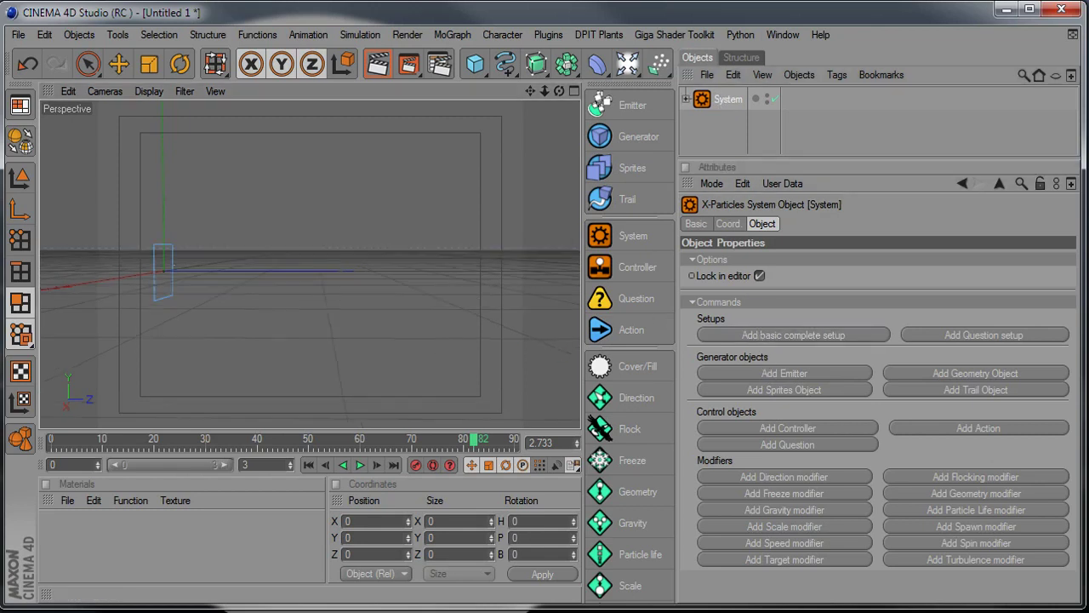
Expand the System hierarchy and examine the settings of its Emitter, Question, Controller and Action objects.
drag(746, 157, 742, 195)
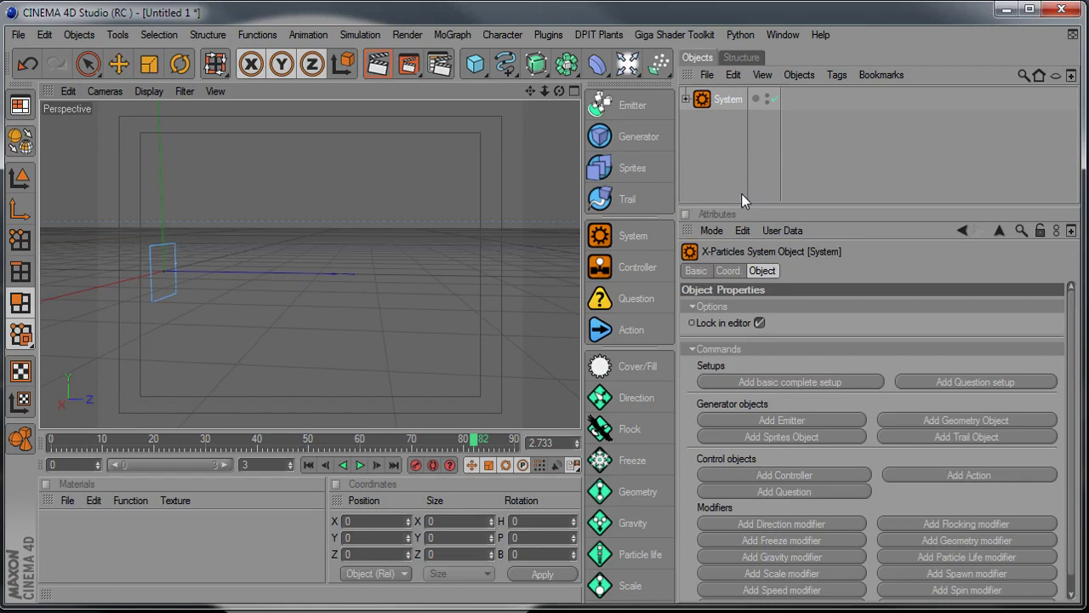
click(689, 121)
click(685, 100)
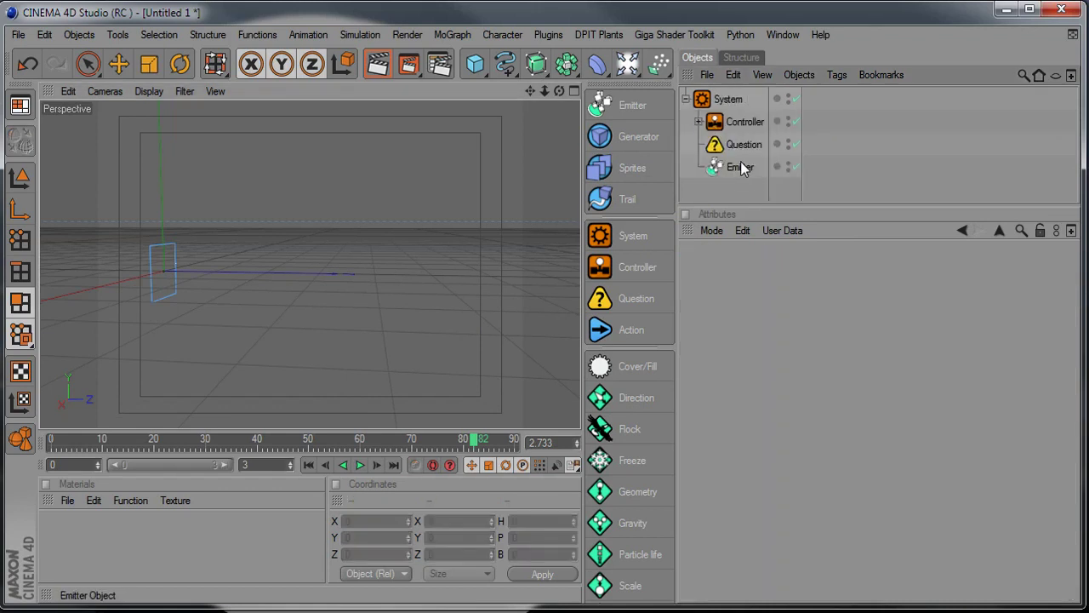
click(740, 168)
click(742, 145)
click(742, 124)
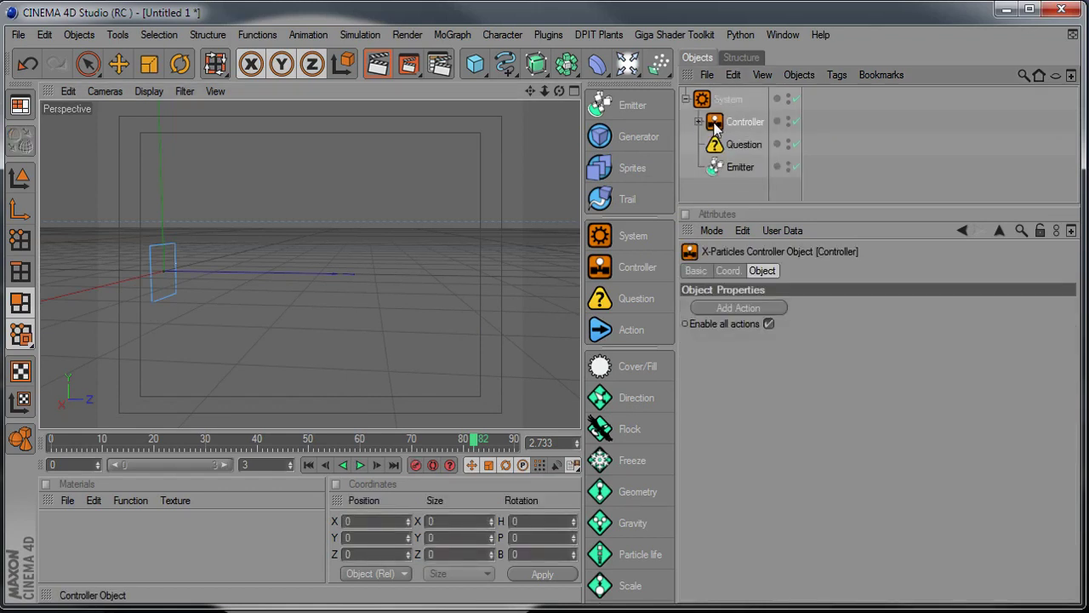
click(698, 122)
click(752, 145)
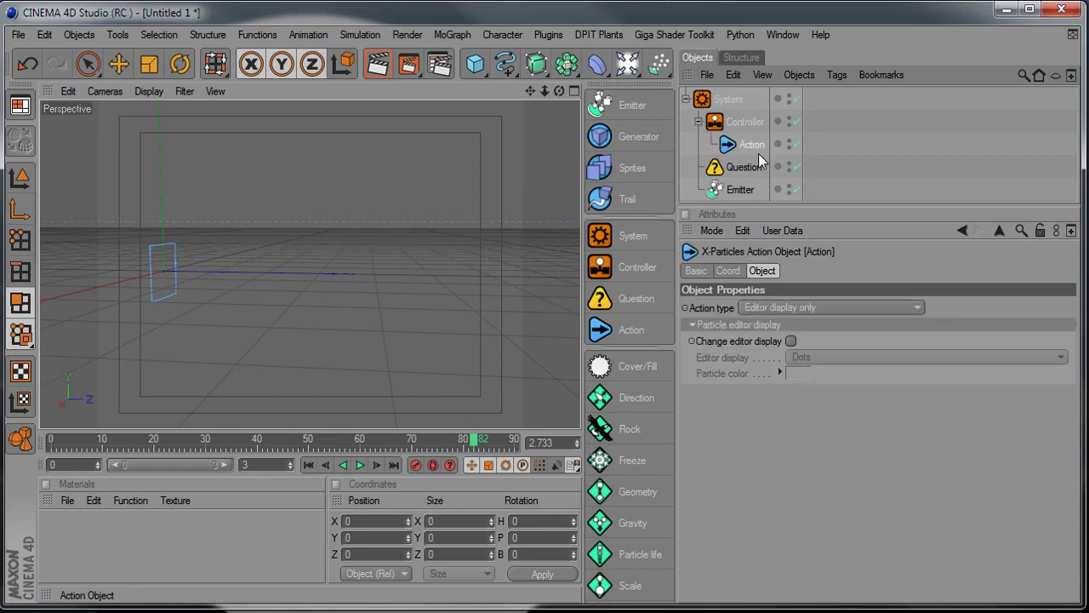
drag(834, 204, 838, 239)
click(737, 191)
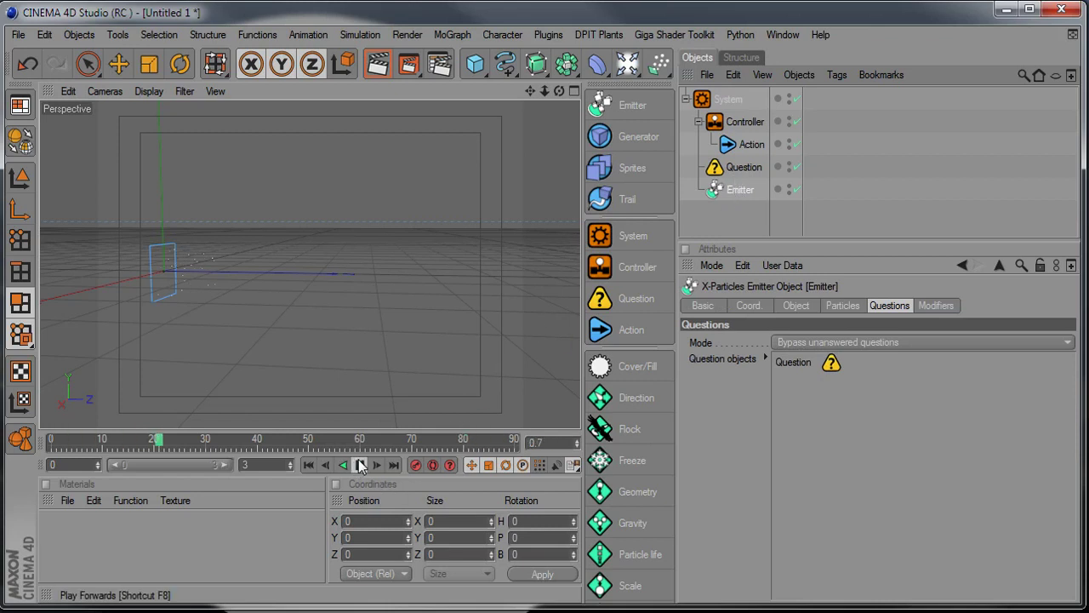
Set the project's maximum time and preview maximum time to 10 and its frame rate to 25 FPS.
key(ctrl+d)
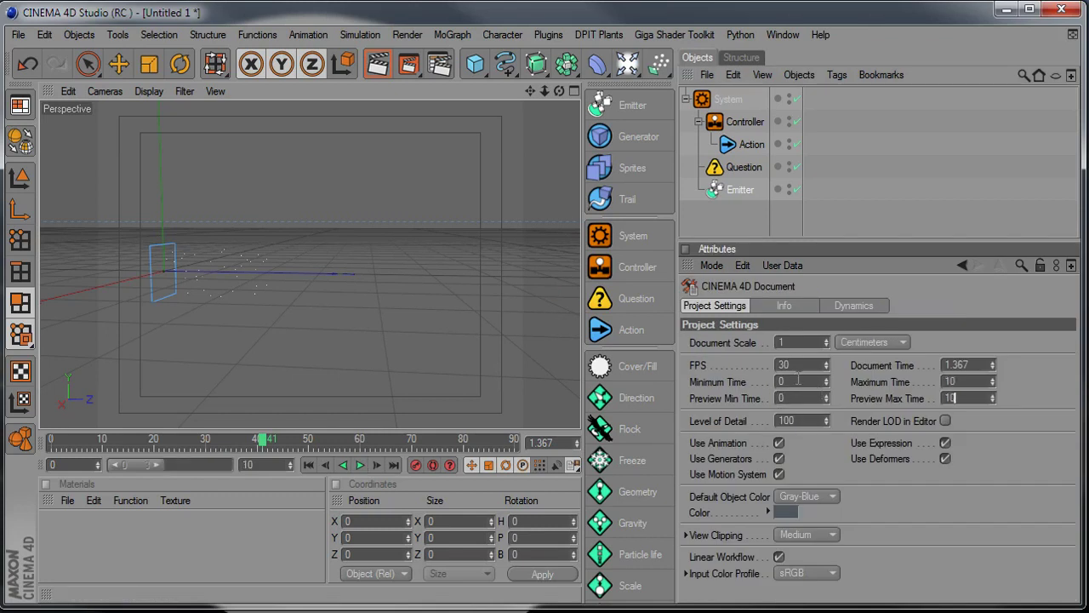
drag(801, 365, 507, 368)
text(25)
key(Return)
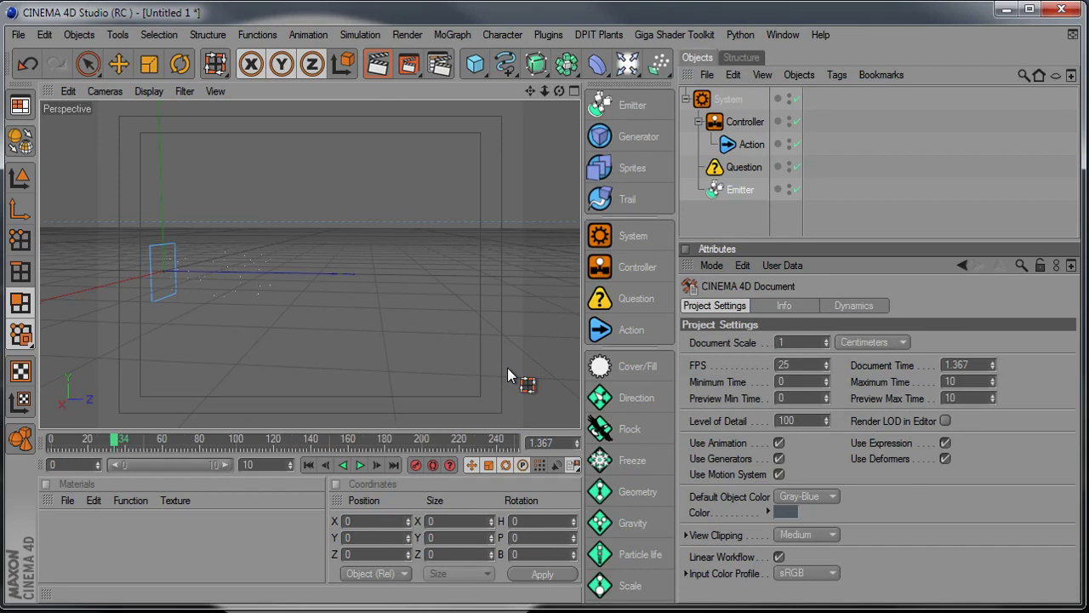
Set the emitter's particle color to yellow (RGB 255, 204, 0) and its editor display to Squares, and preview the playback.
alt+drag(382, 314, 473, 270)
click(748, 189)
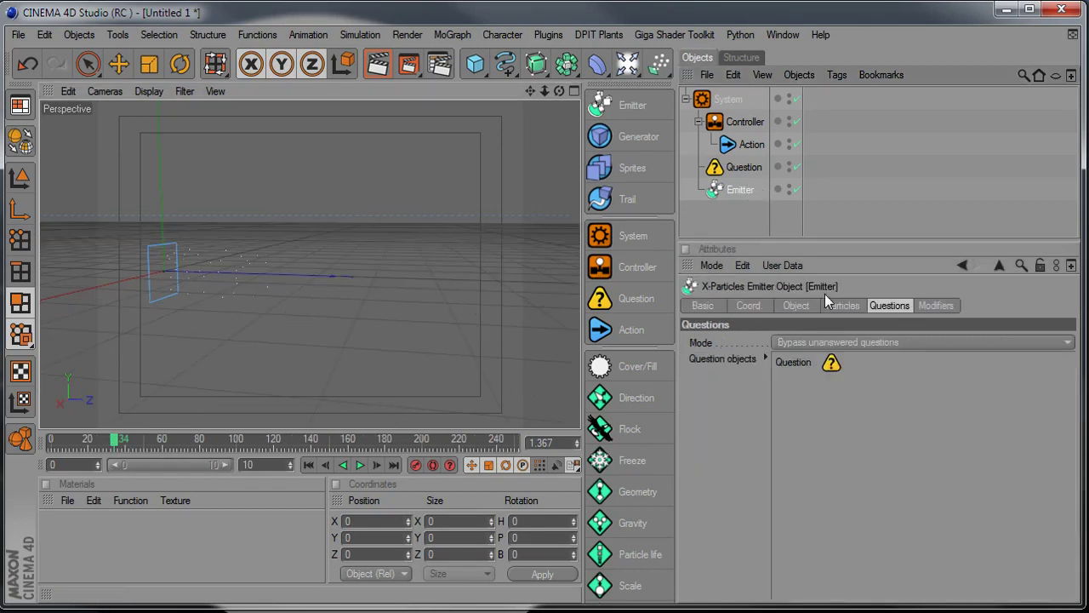
click(834, 304)
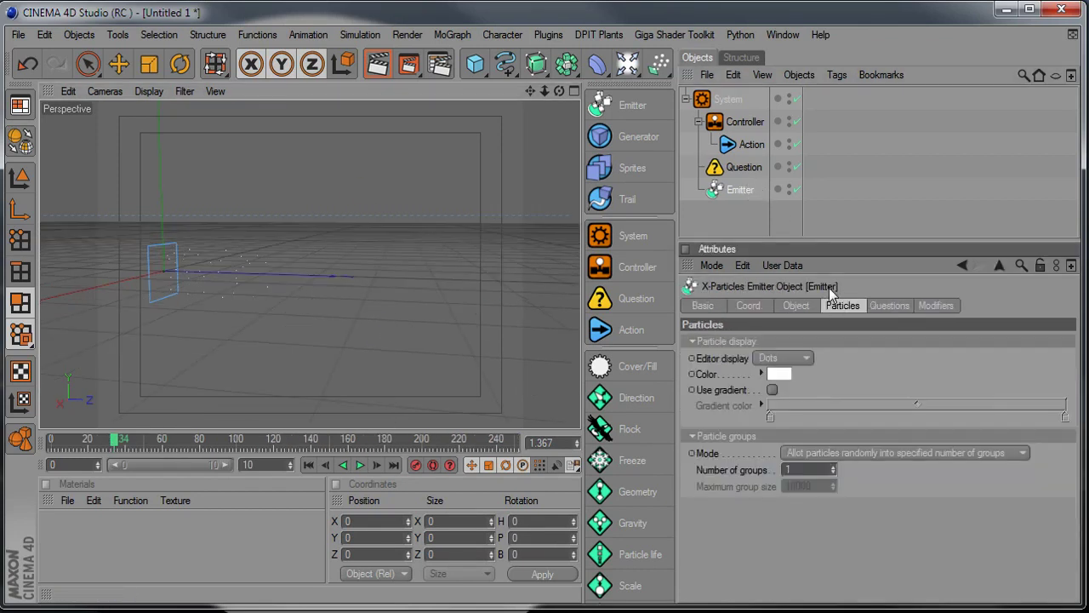
click(762, 373)
click(877, 376)
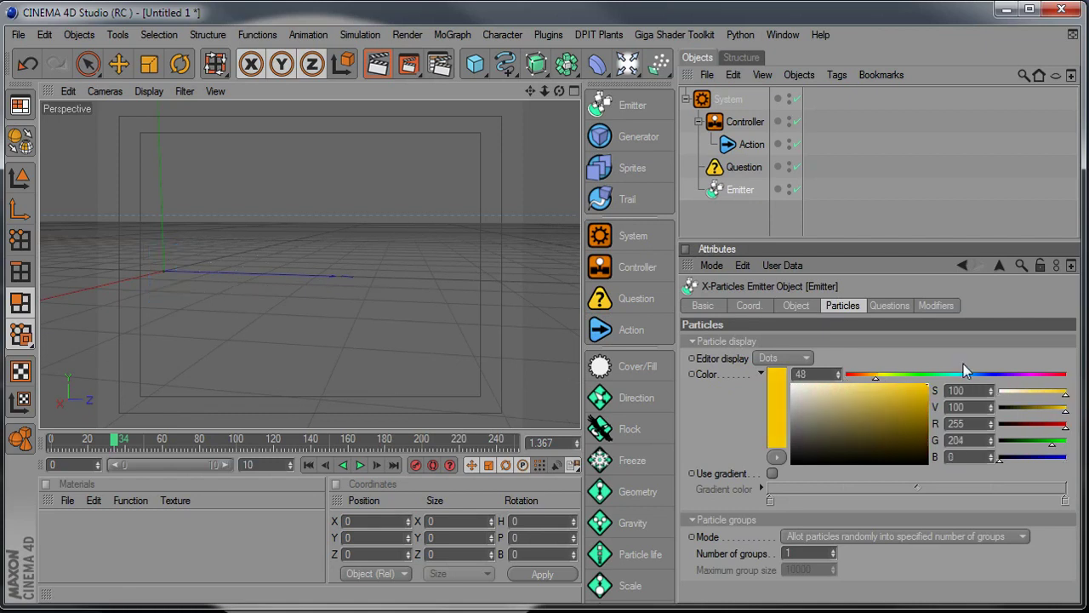
click(809, 364)
click(785, 403)
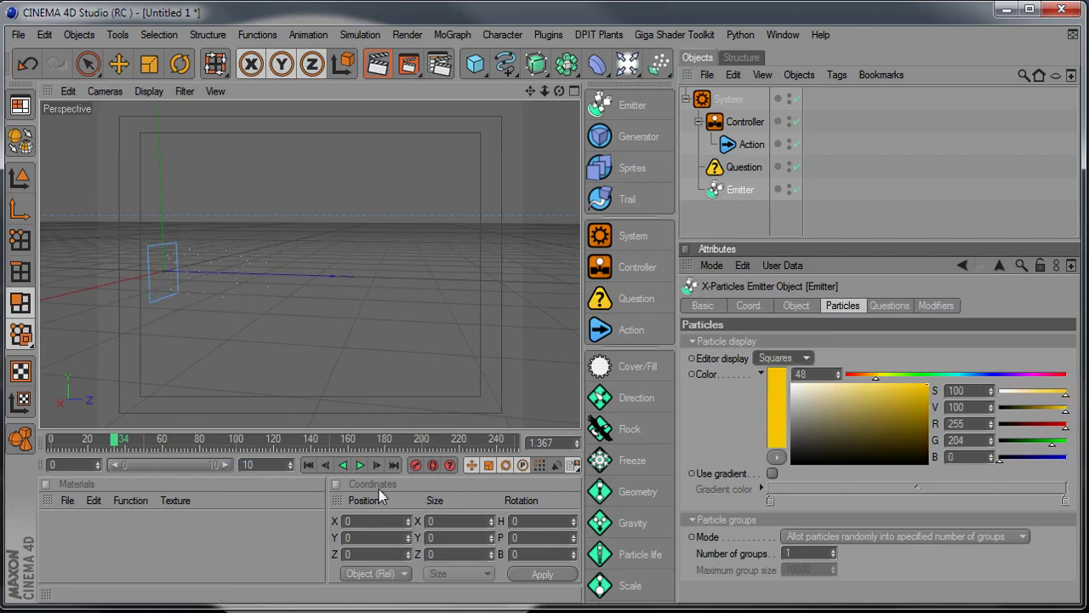
click(331, 466)
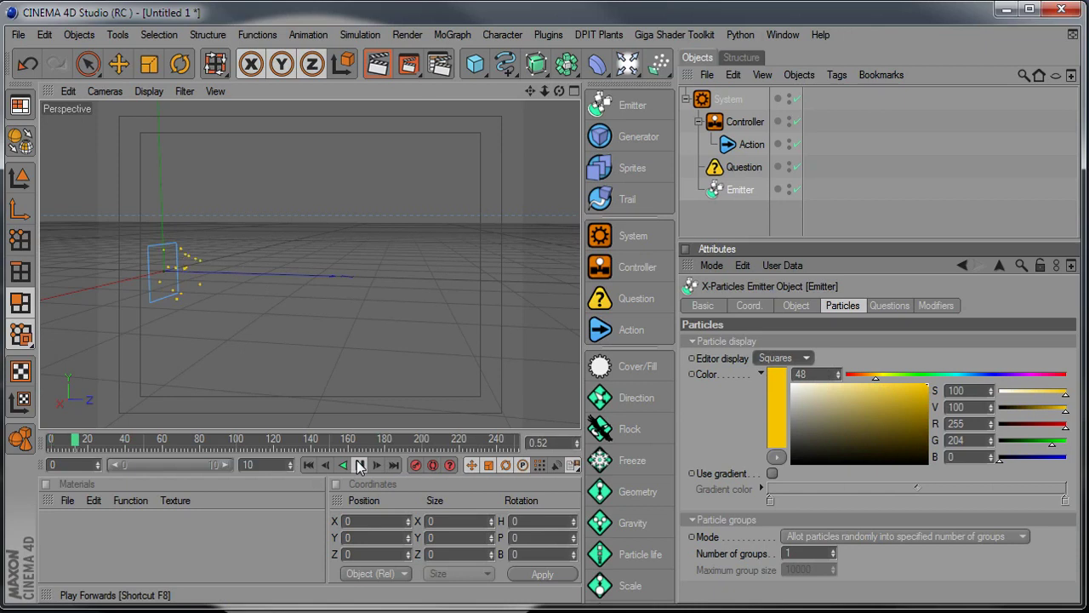
alt+drag(330, 336, 403, 333)
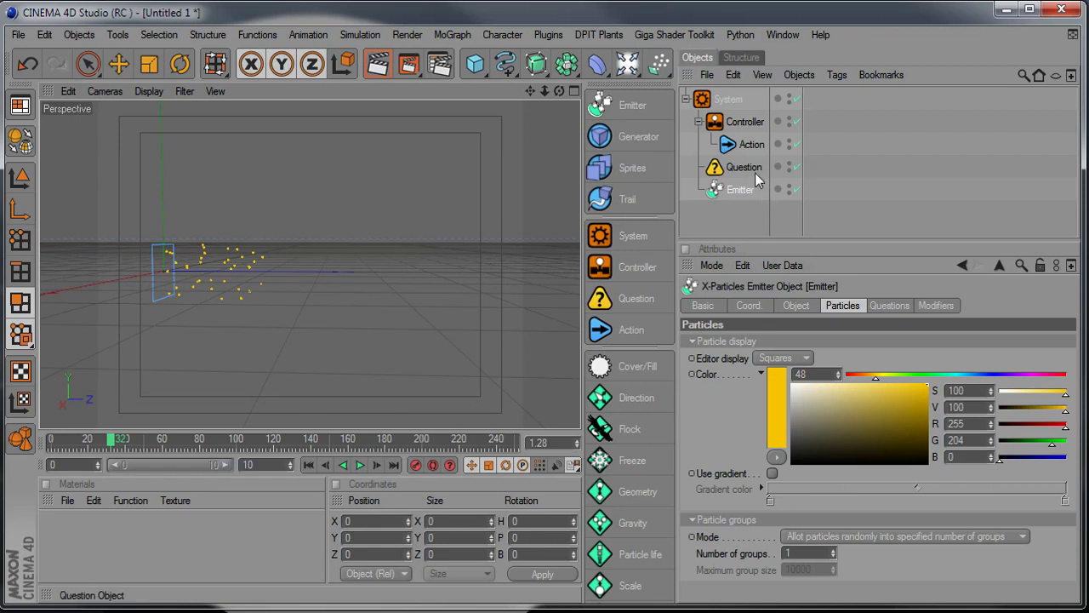
Compare the Question and Action objects' settings and choose Particle age as the Question's parameter to test.
click(743, 167)
click(749, 147)
click(745, 168)
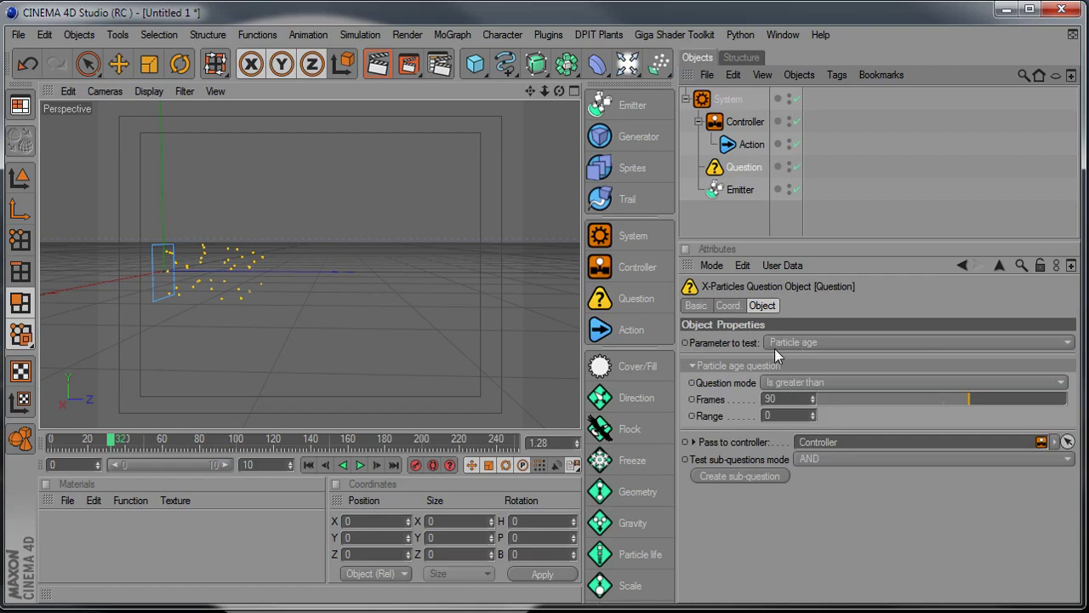
click(862, 343)
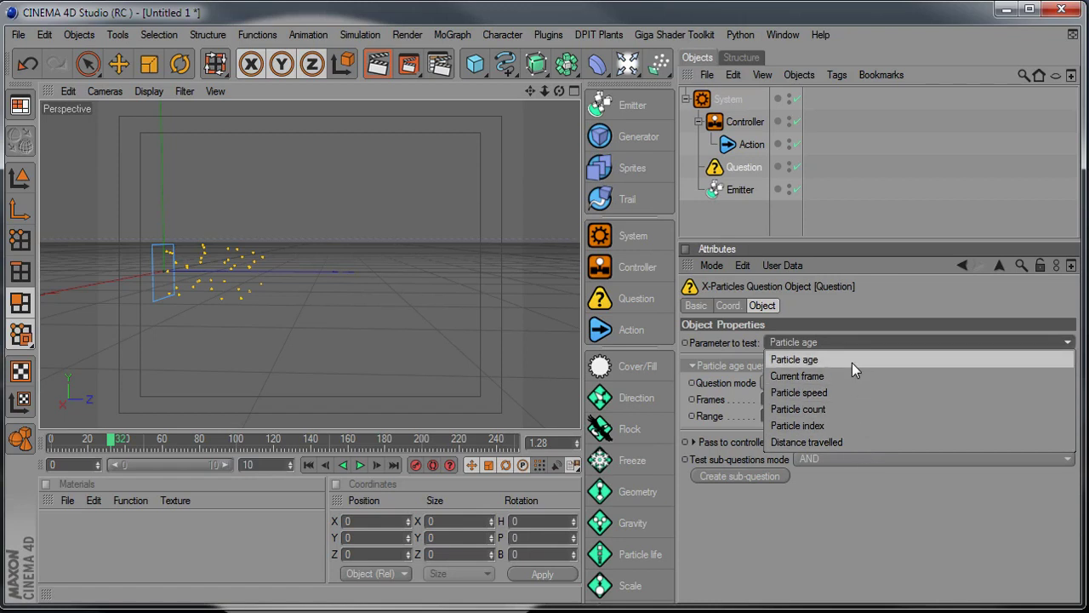
click(852, 361)
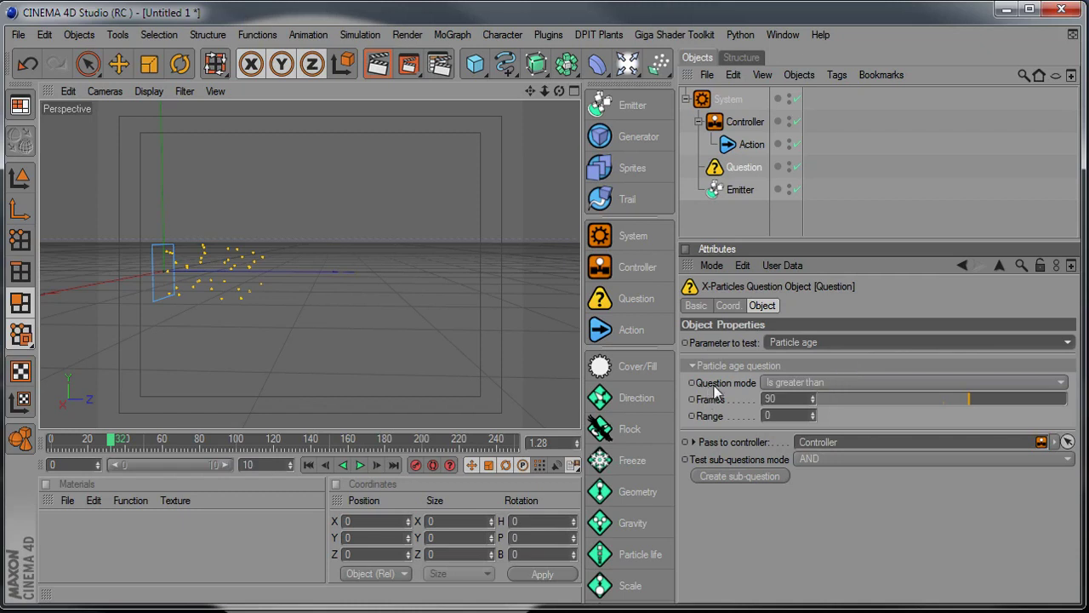
Examine the particle age question's mode options and its Frames and Range settings.
click(721, 383)
click(829, 382)
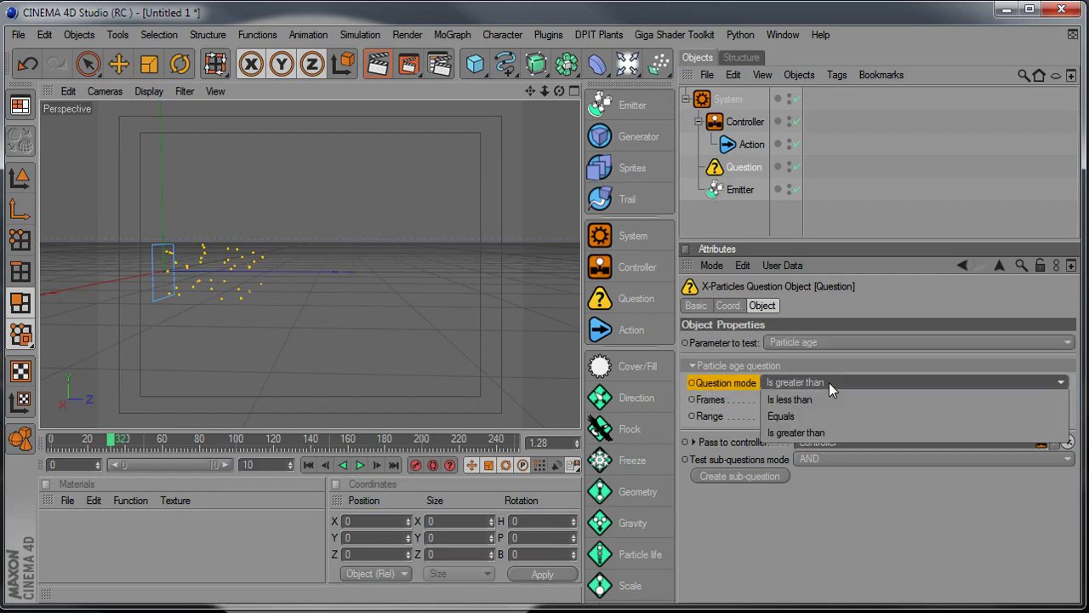
click(735, 401)
click(747, 403)
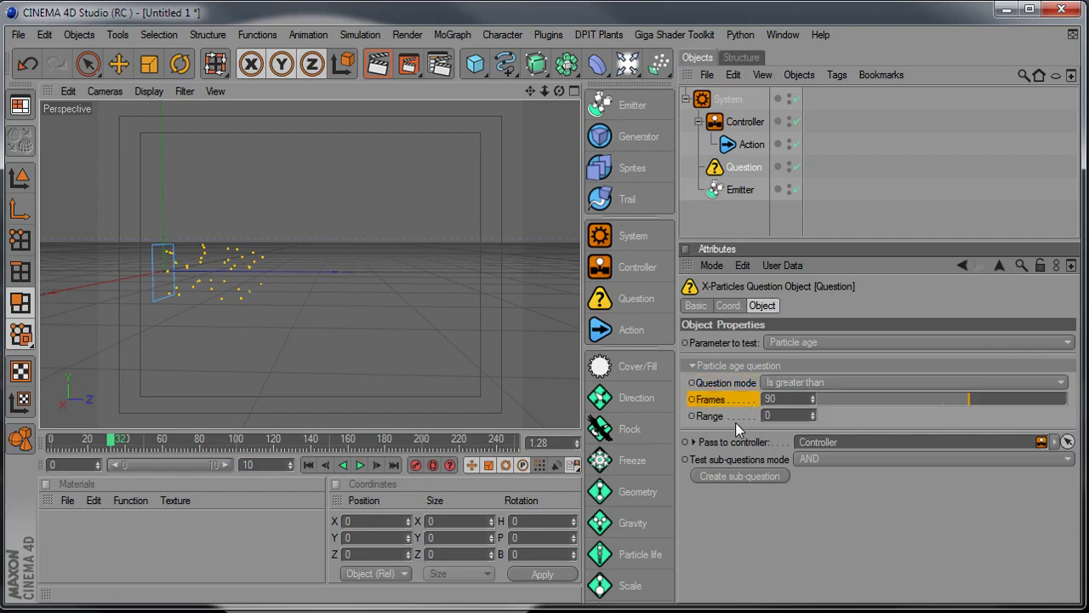
click(736, 420)
Try a Range of 10 for the particle age question and restore it to 0.
drag(775, 416, 598, 428)
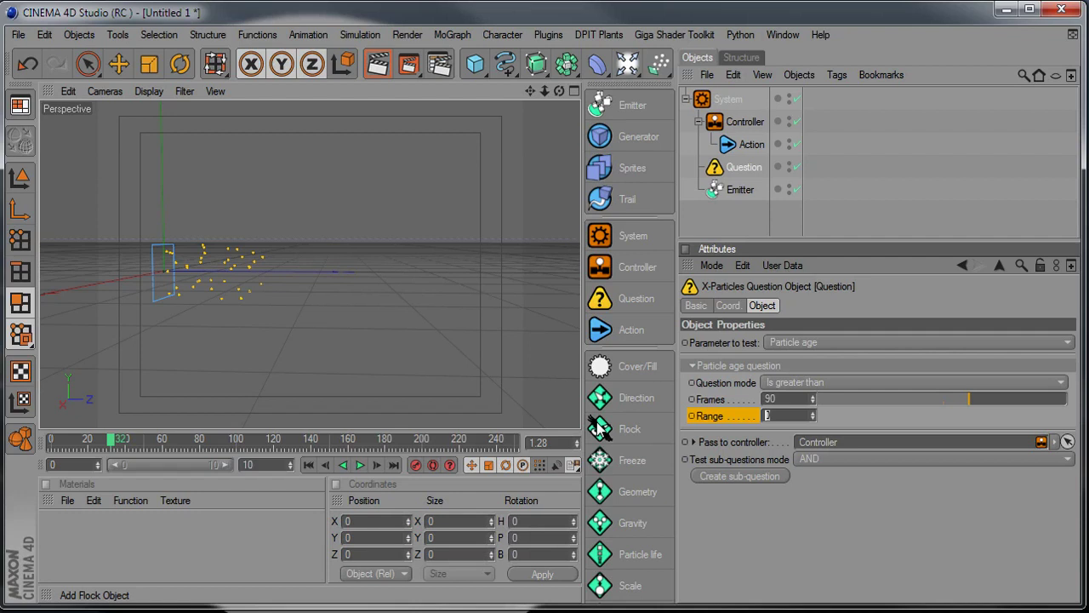
text(10)
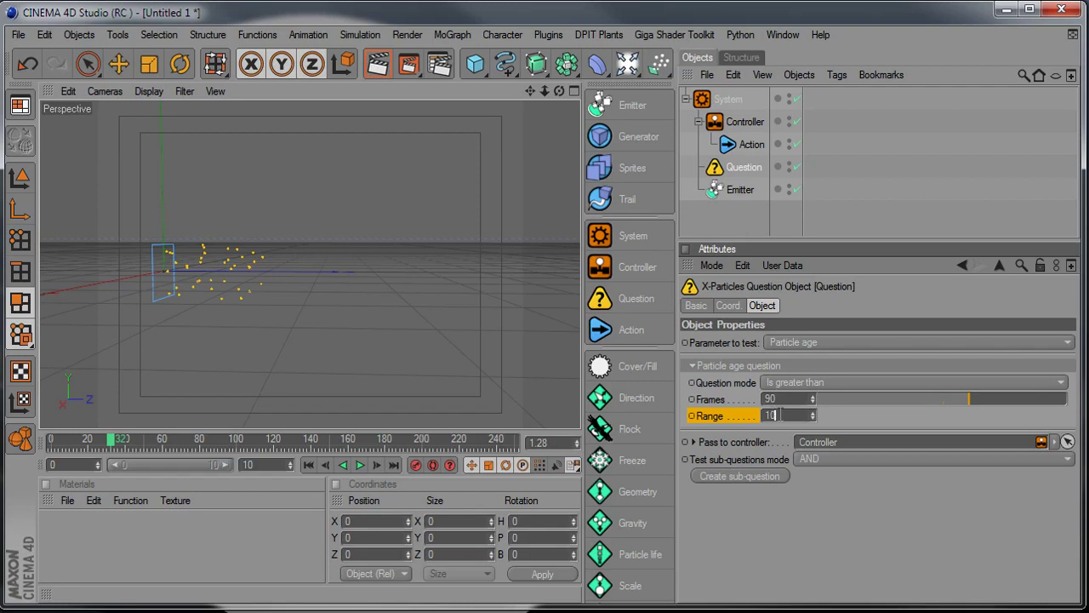
drag(775, 420, 654, 424)
text(0)
click(733, 444)
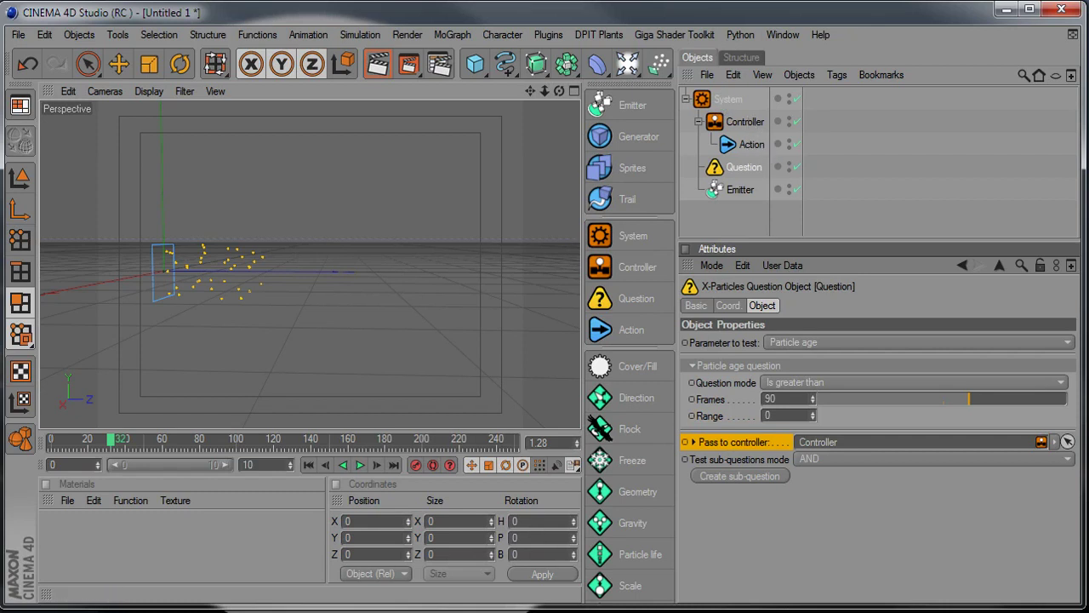
Add a Direction modifier to the scene and include it in the emitter's list of particle modifiers.
scroll(625, 415, down, 5)
scroll(625, 415, up, 4)
scroll(641, 412, down, 1)
click(633, 372)
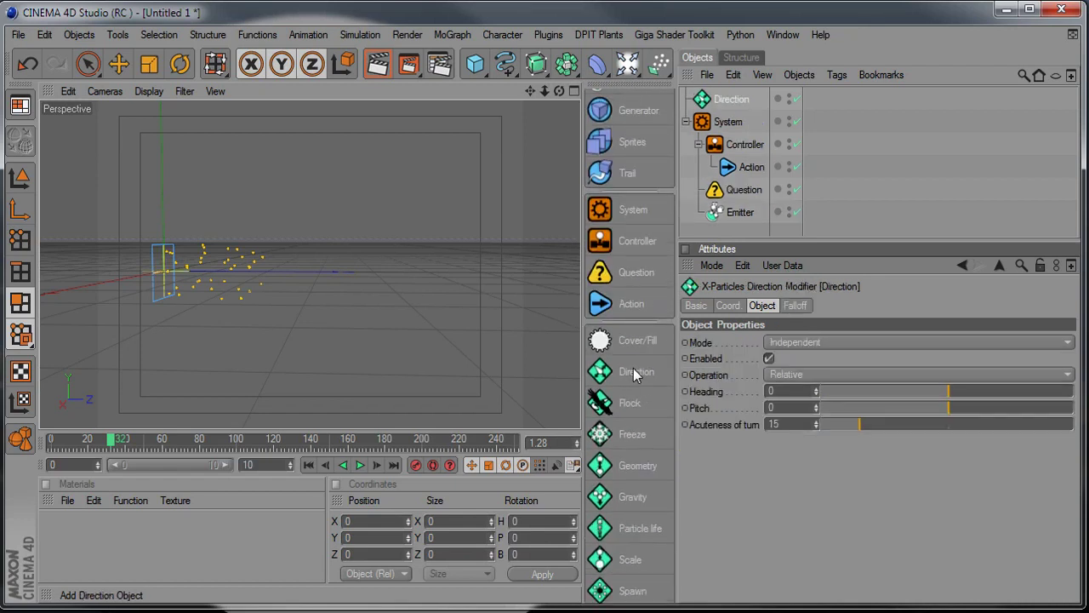
click(735, 213)
drag(703, 100, 863, 249)
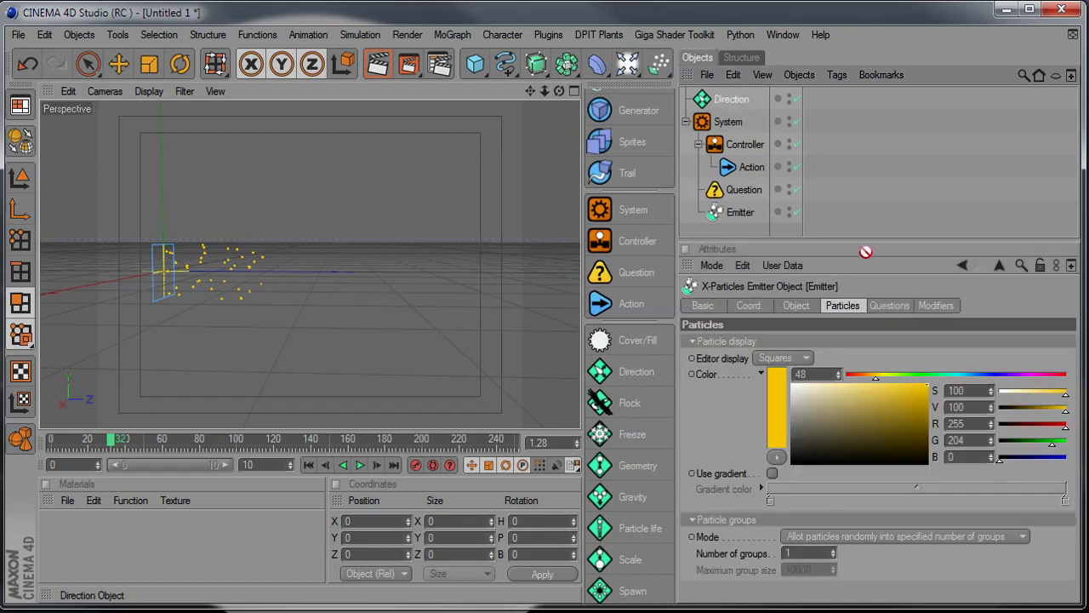
drag(940, 310, 841, 358)
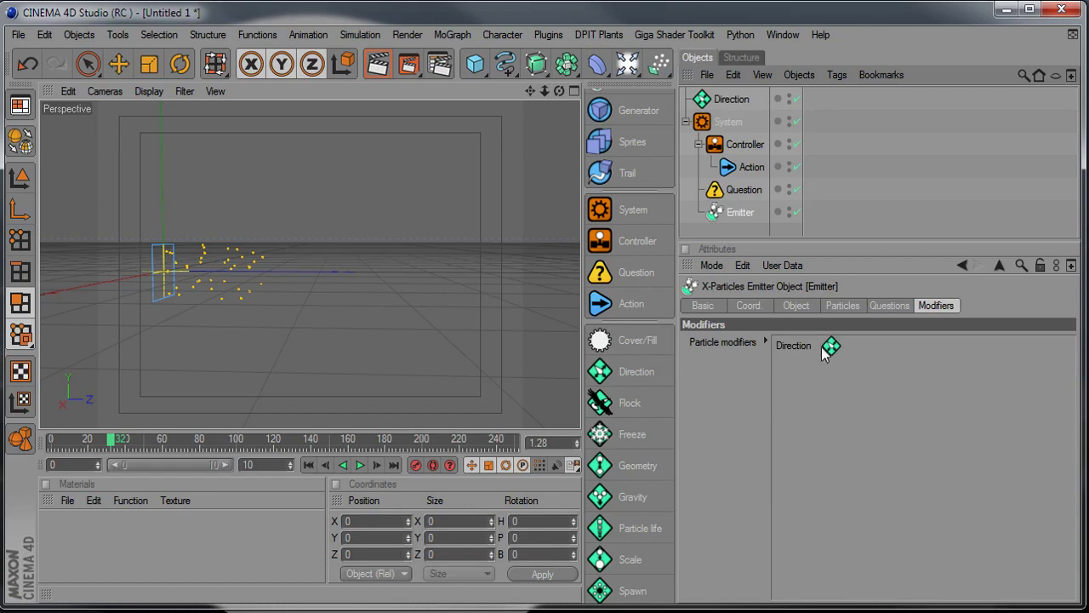
Set the Direction modifier to Action-controlled mode with the Absolute operation and a heading of 90.
click(743, 101)
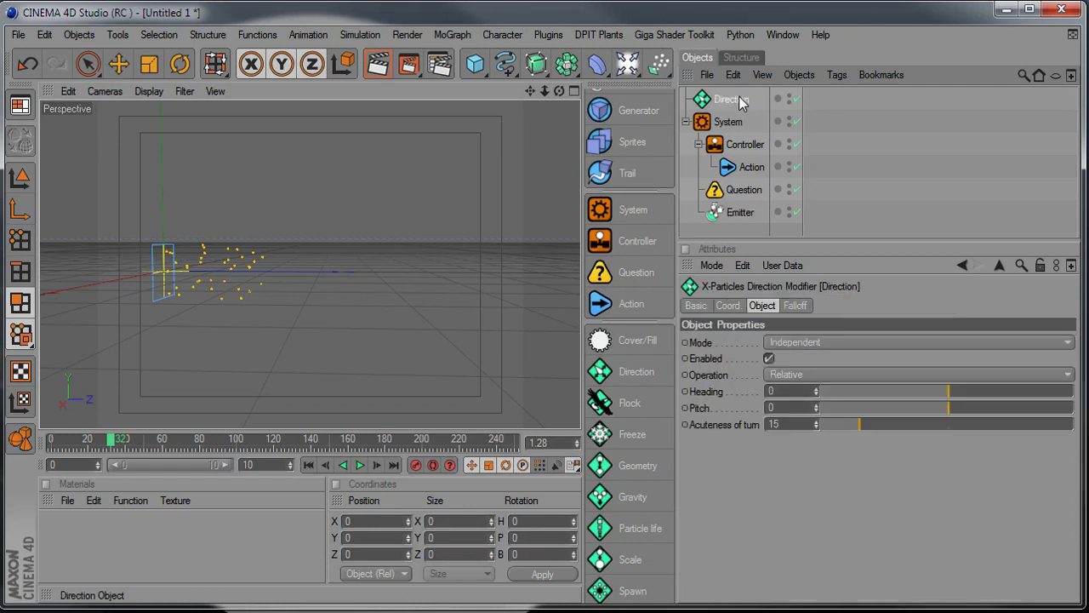
click(824, 341)
click(824, 375)
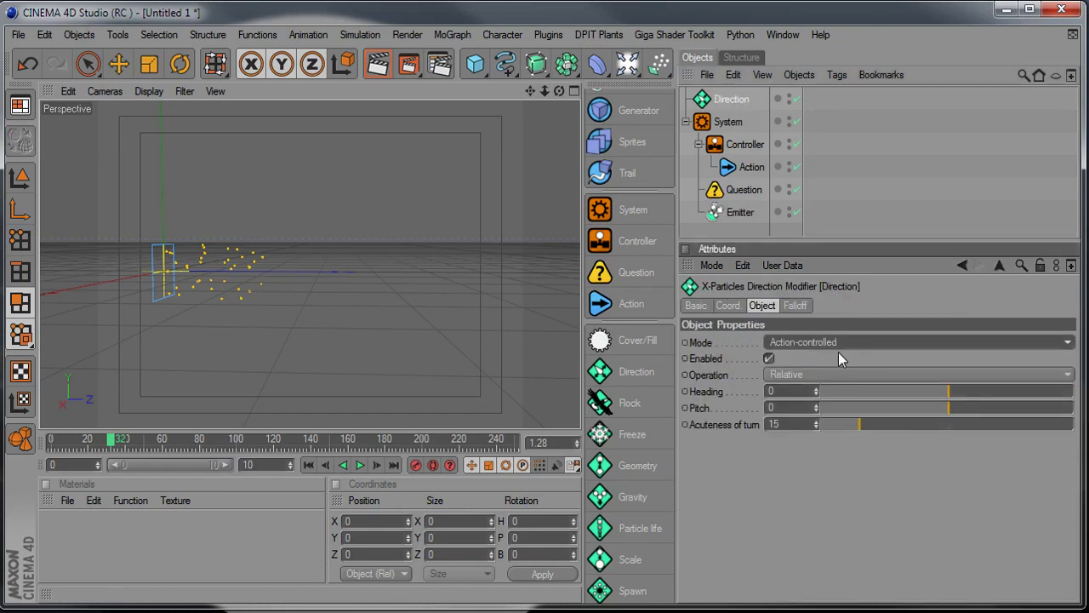
click(820, 374)
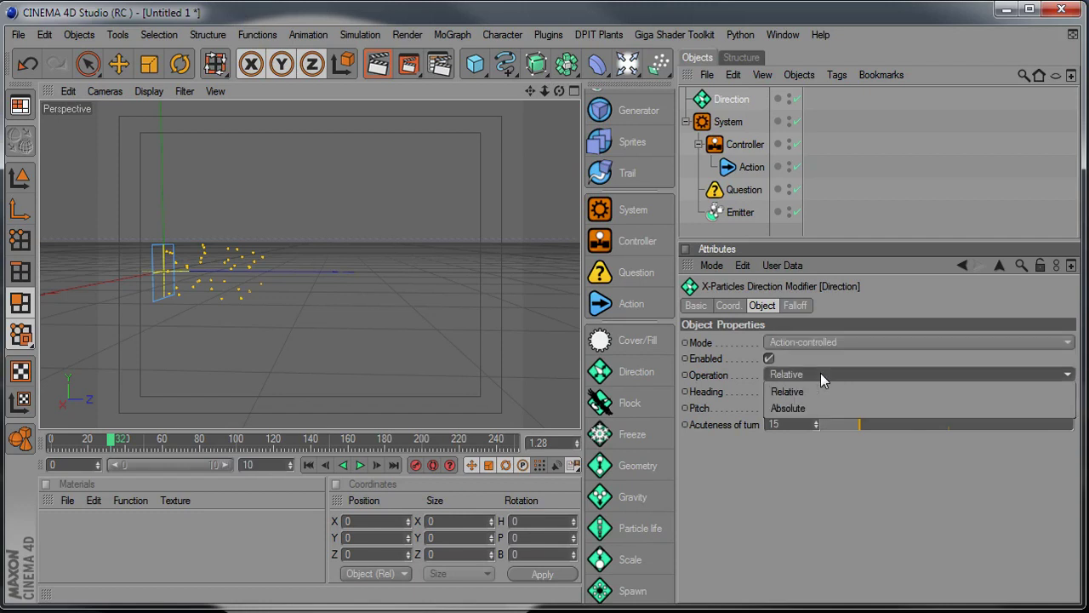
click(819, 405)
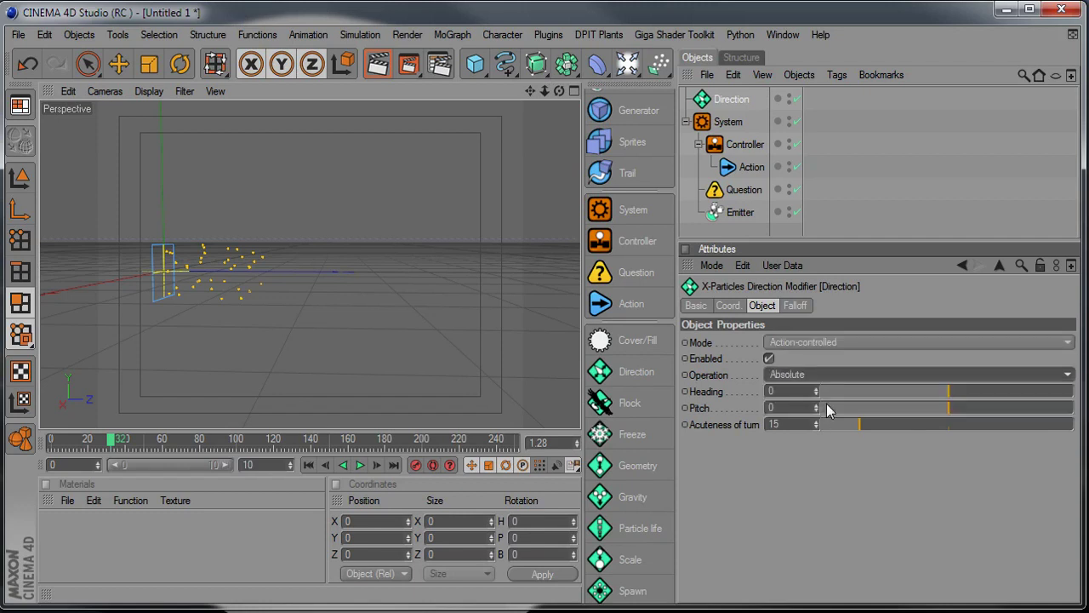
text(90)
key(Return)
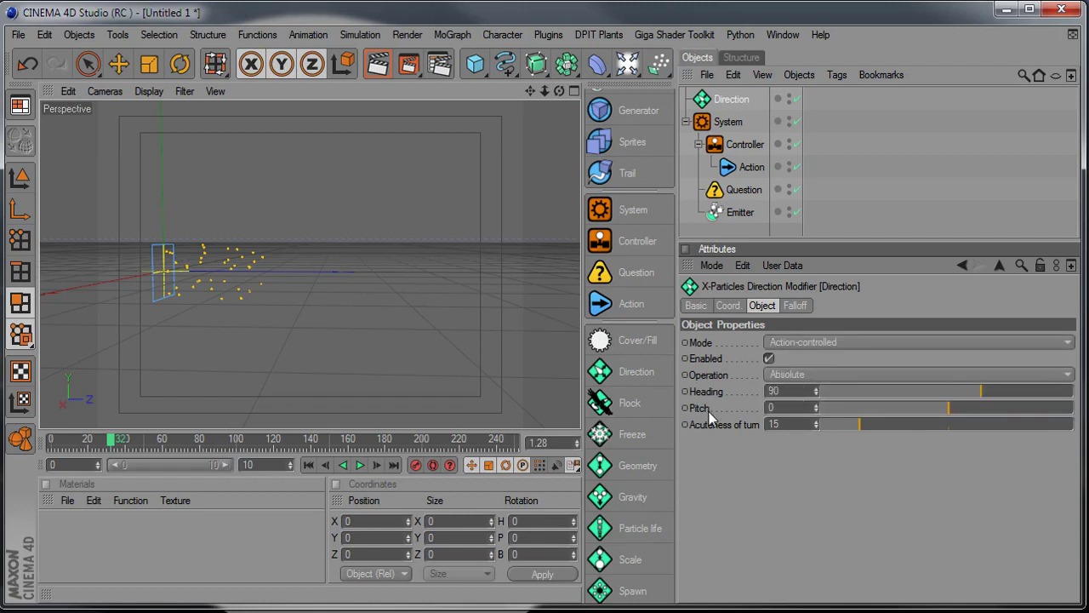
Set the Question's particle age threshold to 40 frames.
alt+drag(323, 225, 289, 255)
alt+right_drag(324, 225, 289, 225)
alt+middle_drag(325, 224, 283, 225)
click(737, 192)
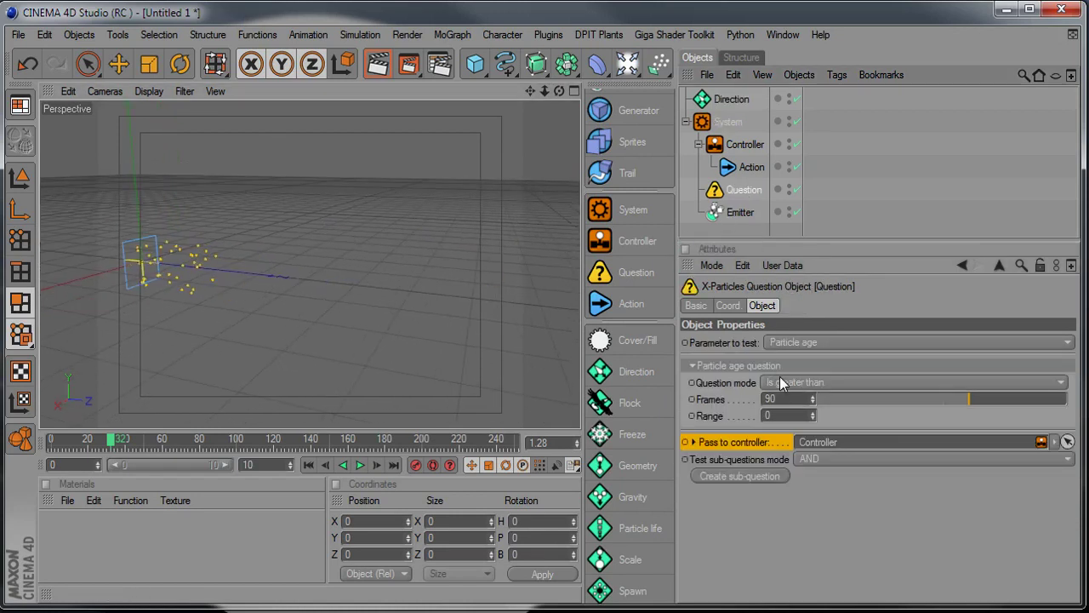
text(40)
key(Return)
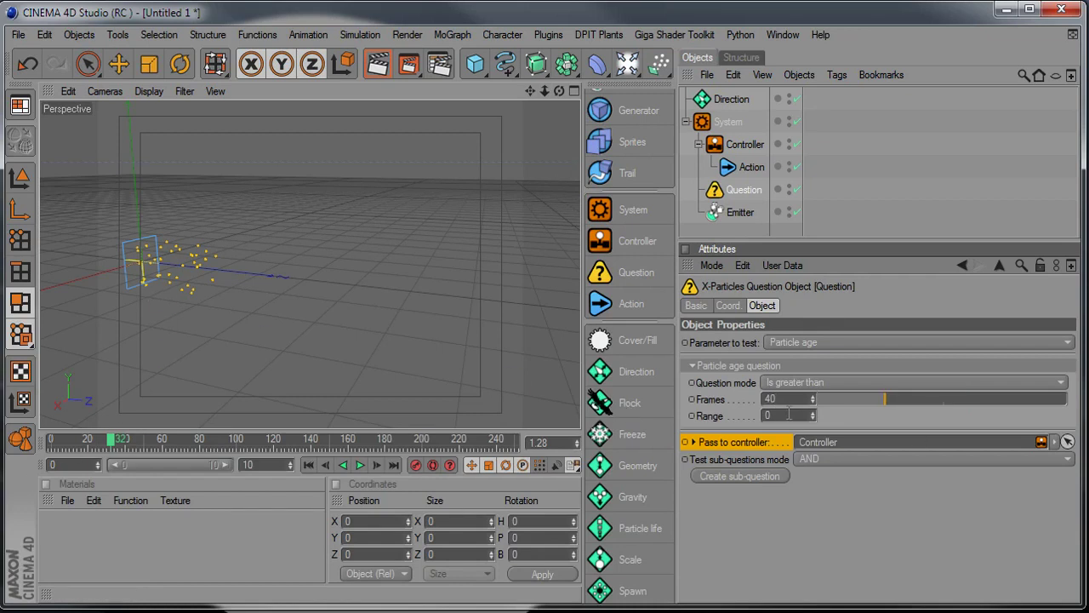
Move the Direction modifier inside the System and make the Action control it using the Control direction modifier type.
drag(732, 99, 740, 126)
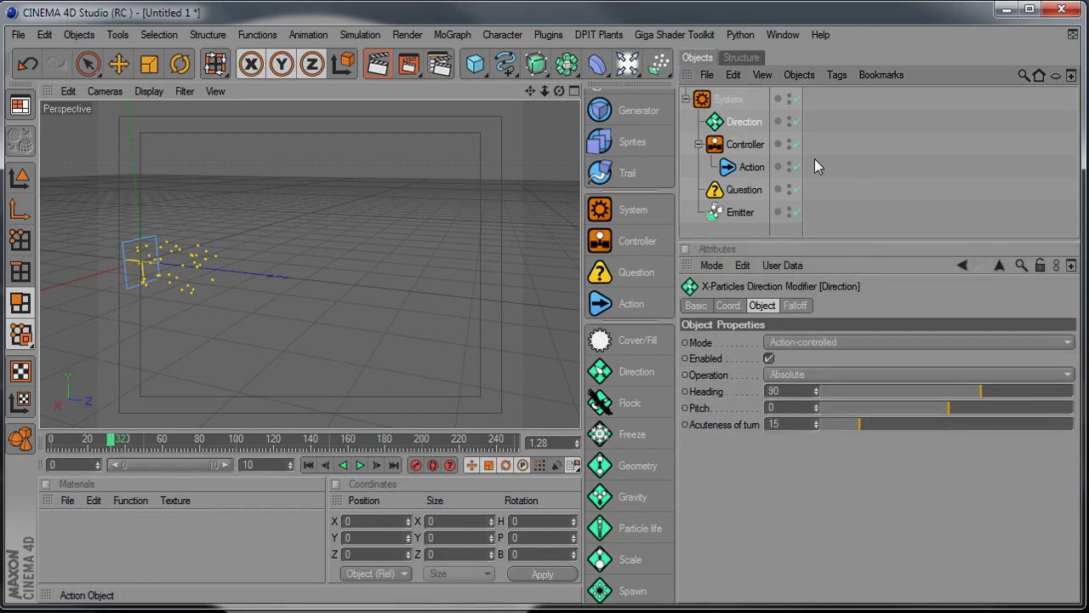
click(749, 171)
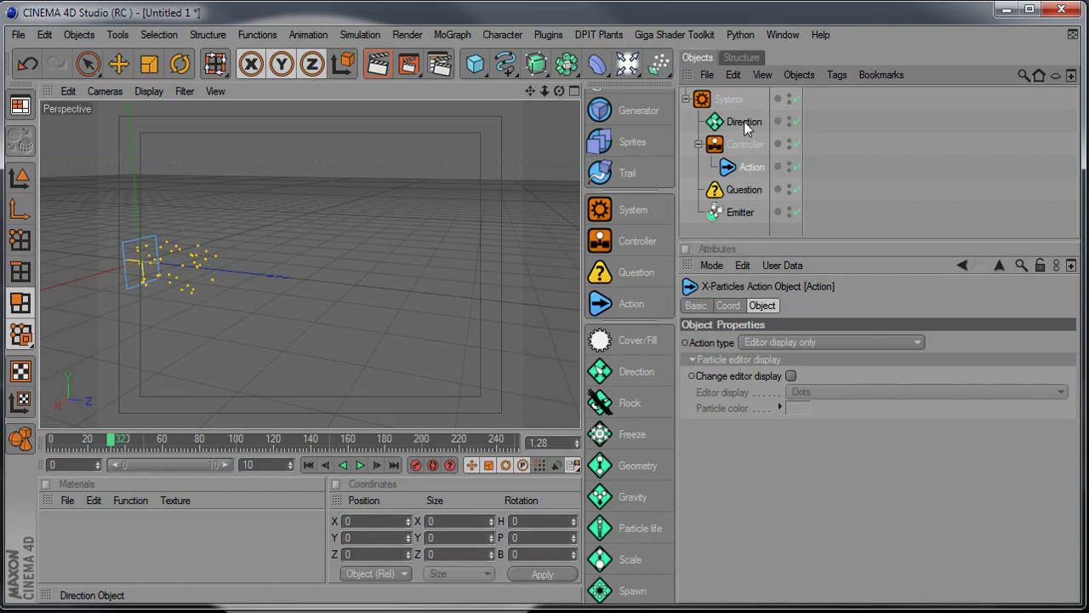
click(779, 341)
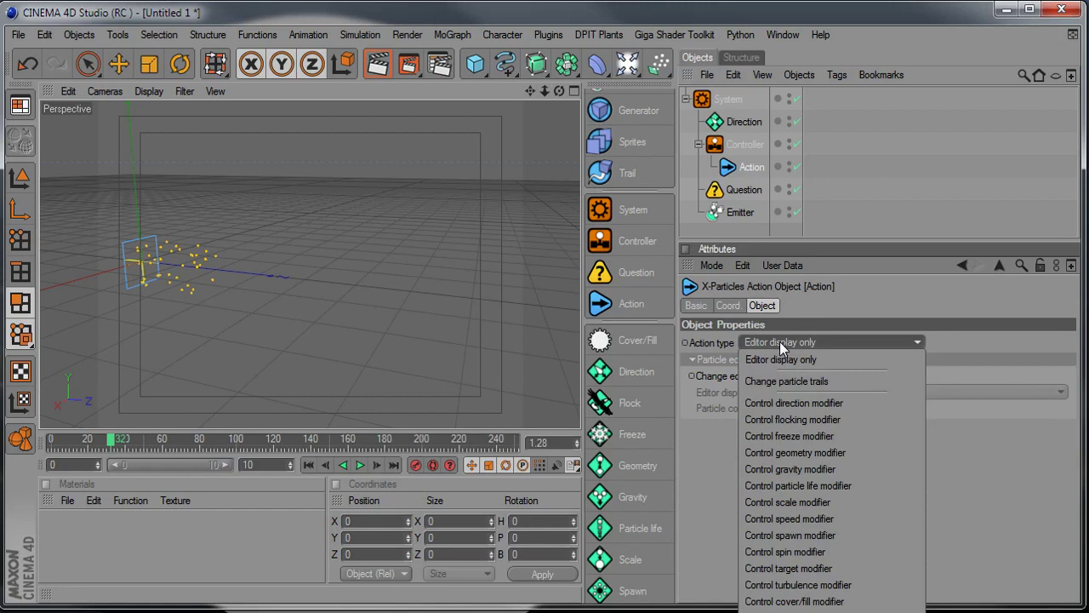
click(789, 402)
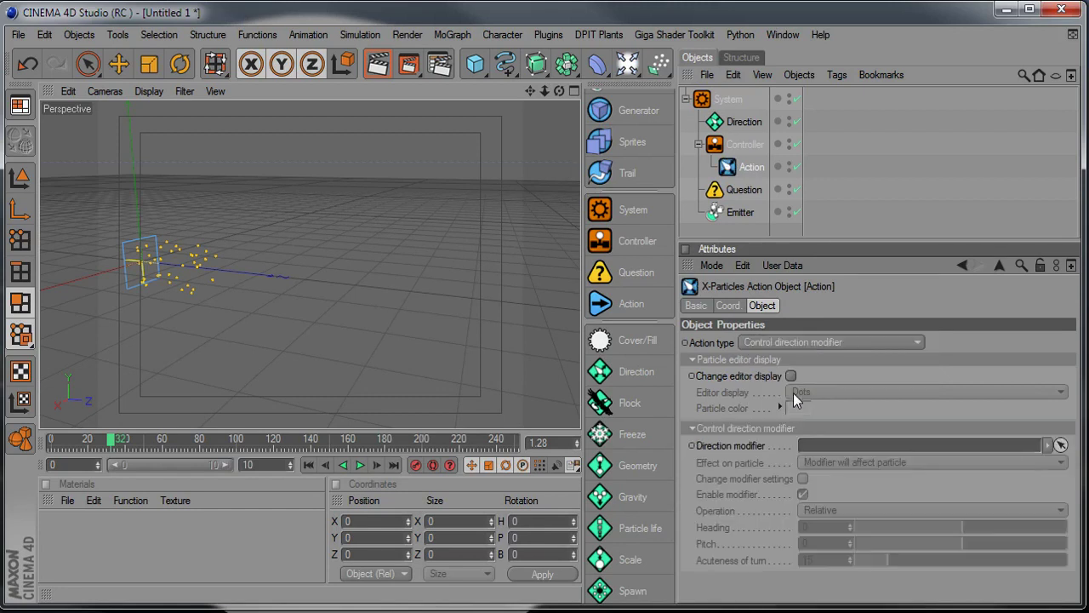
drag(737, 128, 823, 445)
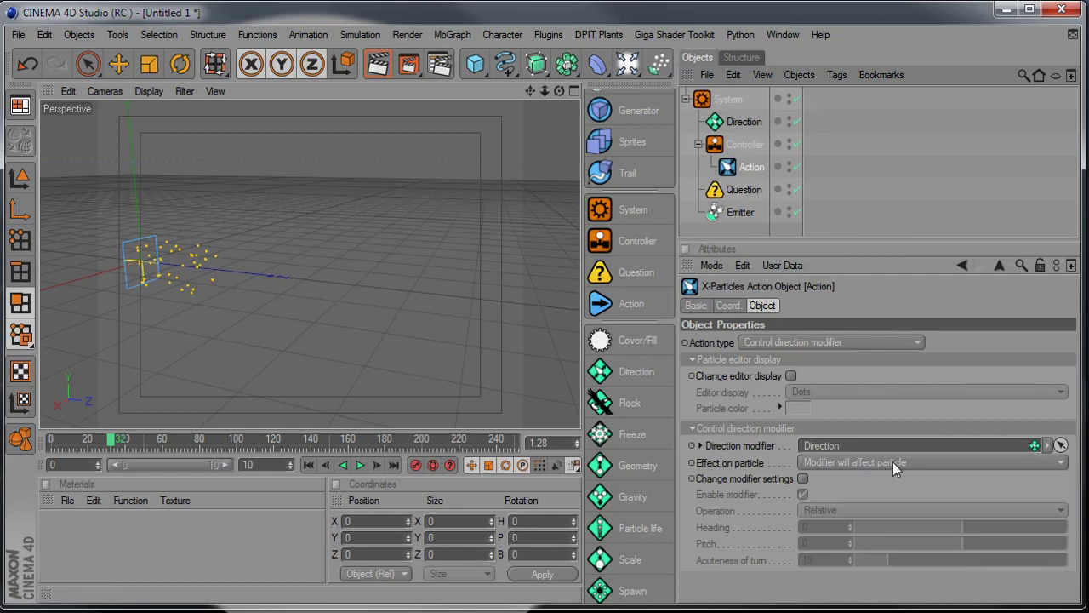
Enable the Action's editor display change, with green particles (RGB 0, 255, 8) shown as Squares.
click(791, 377)
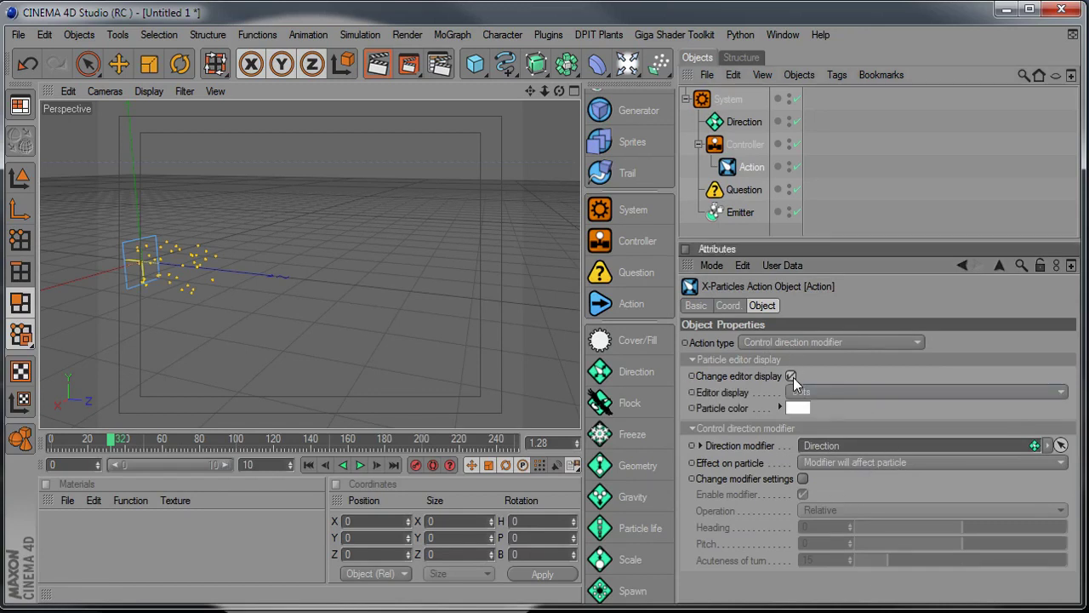
click(779, 407)
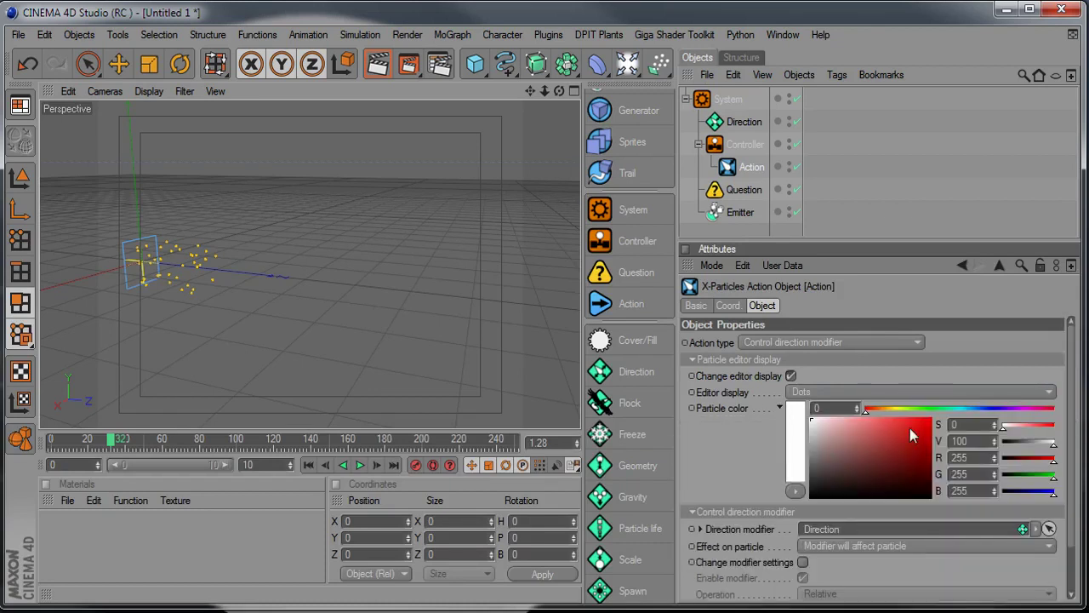
click(929, 408)
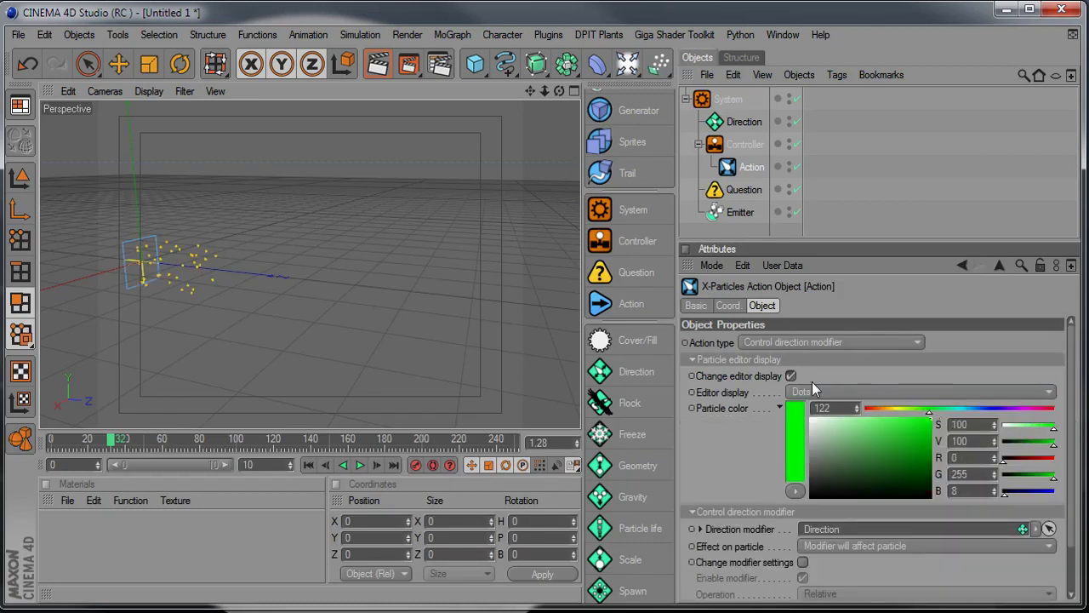
click(811, 392)
click(810, 442)
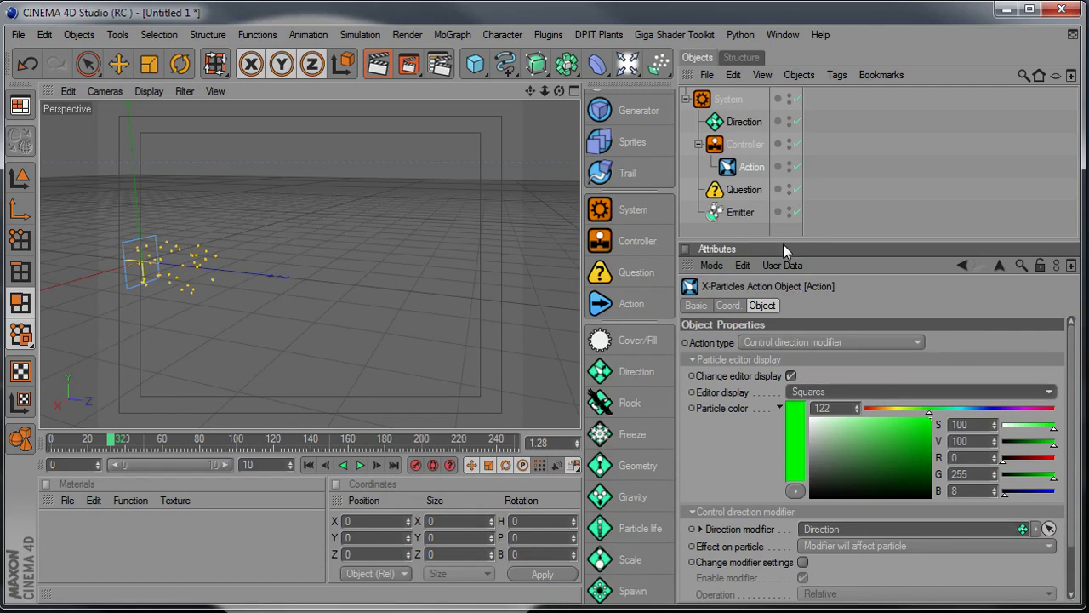
Play the animation from the start and examine from several angles how the particles turn and change color.
click(307, 464)
click(360, 465)
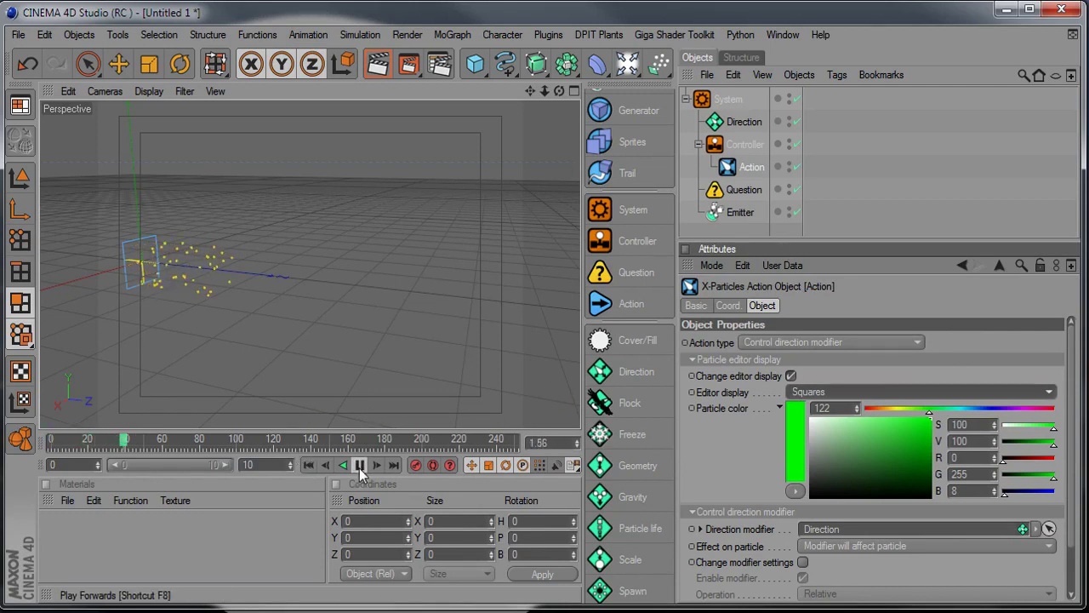
alt+drag(269, 324, 342, 400)
alt+middle_drag(270, 324, 318, 395)
alt+drag(318, 395, 228, 374)
alt+middle_drag(321, 258, 325, 190)
alt+drag(275, 327, 234, 311)
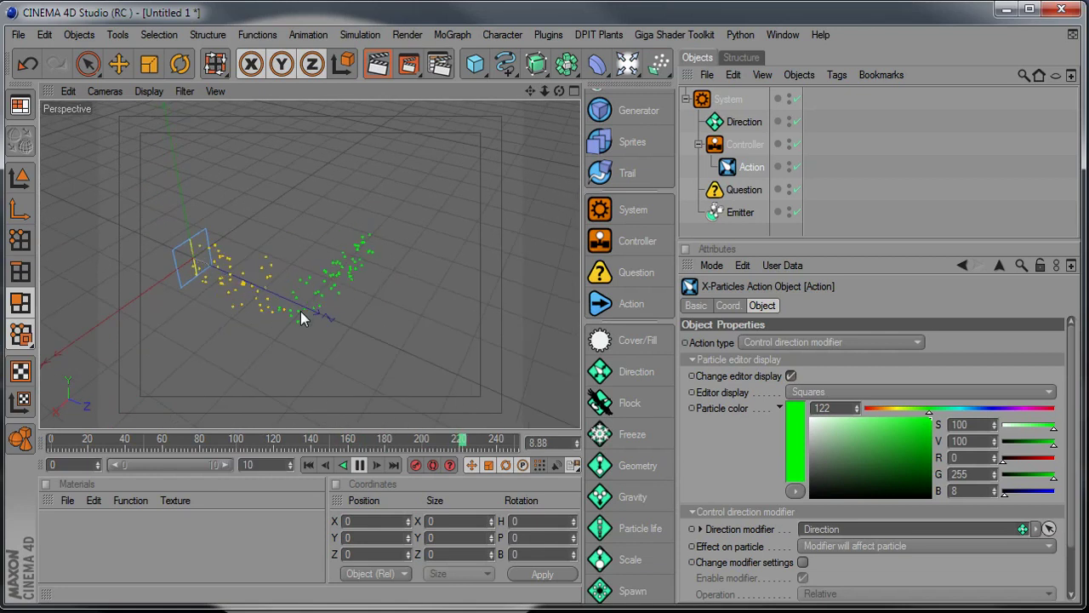
mouse_move(309, 320)
alt+mouse_down()
mouse_move(283, 318)
mouse_move(298, 313)
alt+mouse_up()
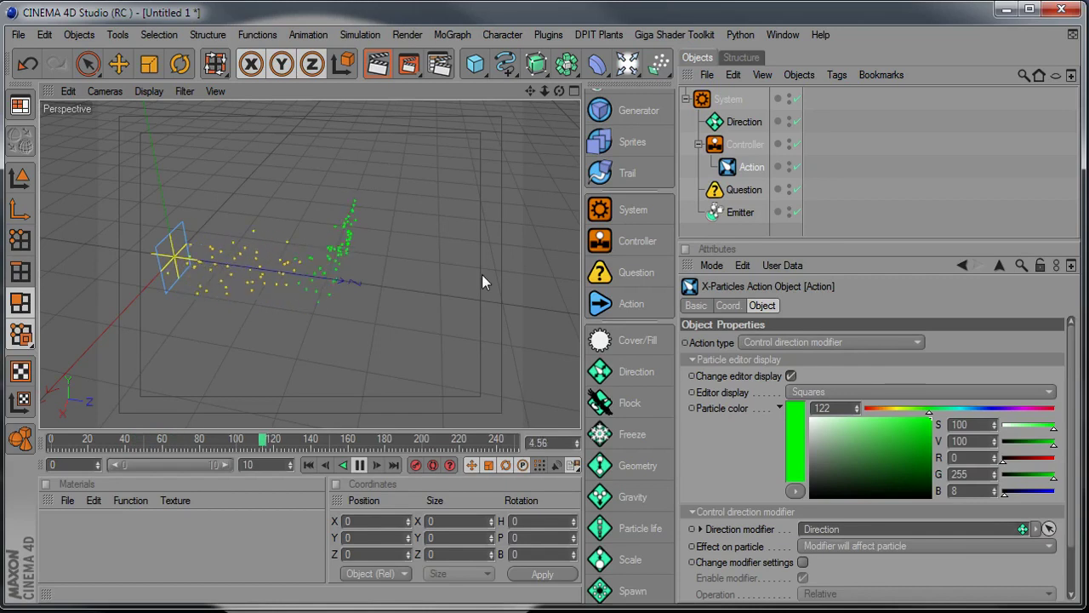
Collapse the Controller branch, then add another Question to the System and include it in the emitter's question list.
click(698, 145)
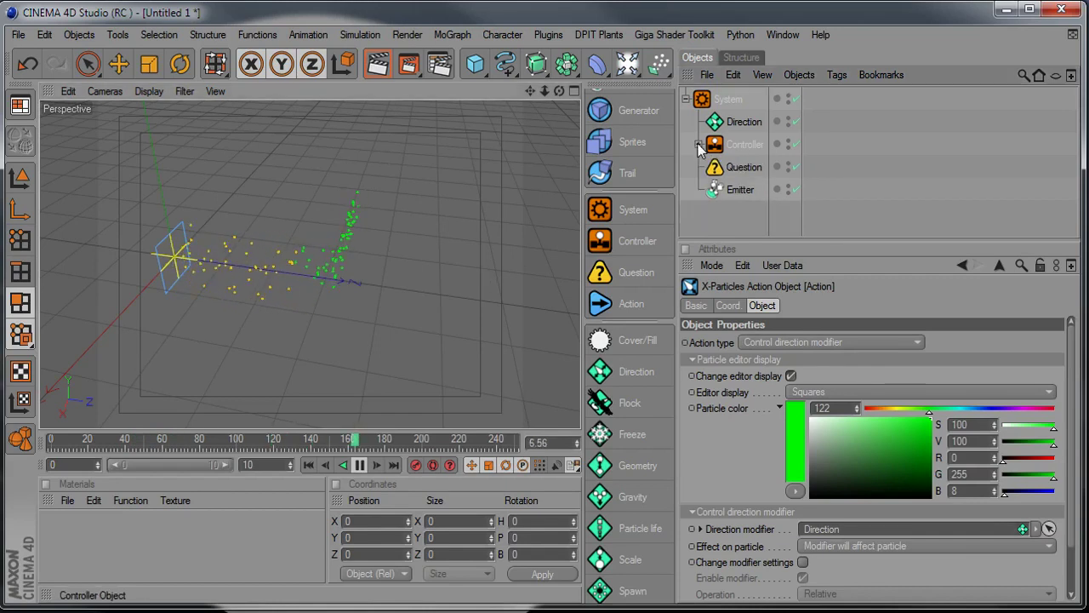
alt+right_drag(510, 285, 531, 247)
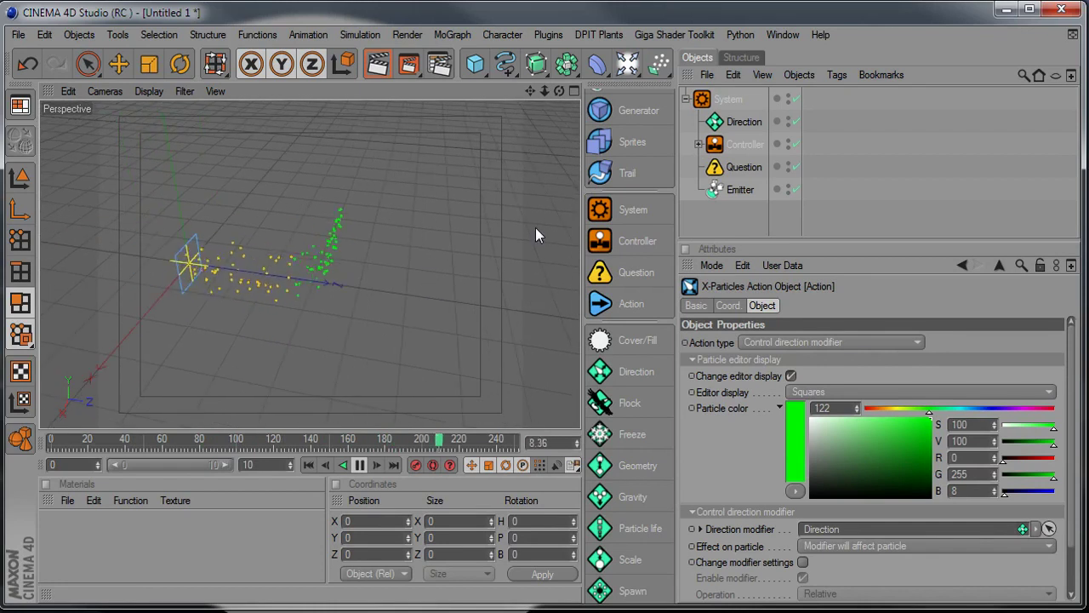
click(723, 100)
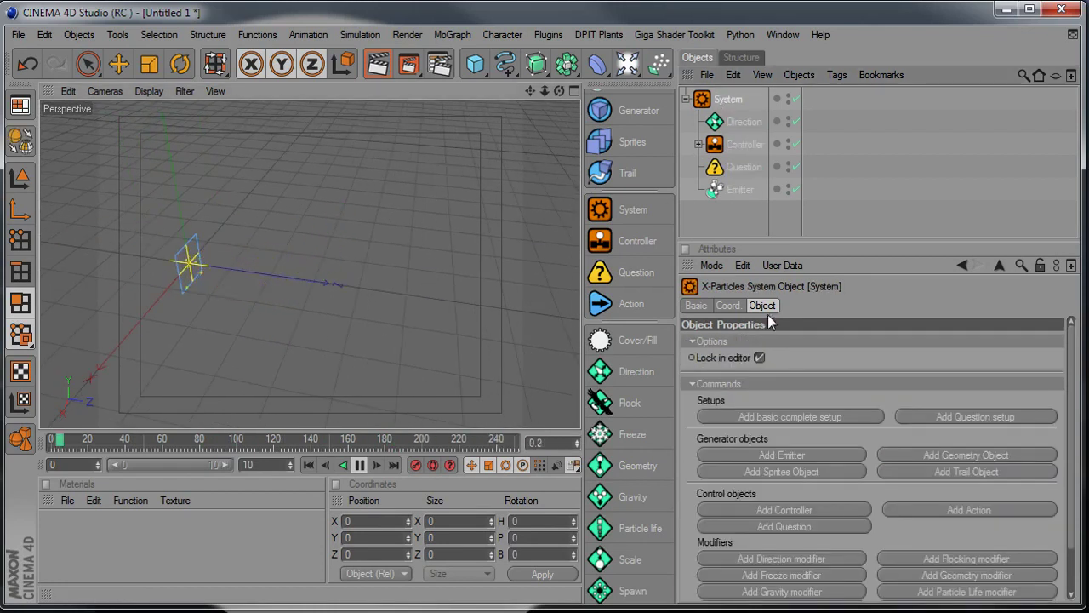
click(803, 523)
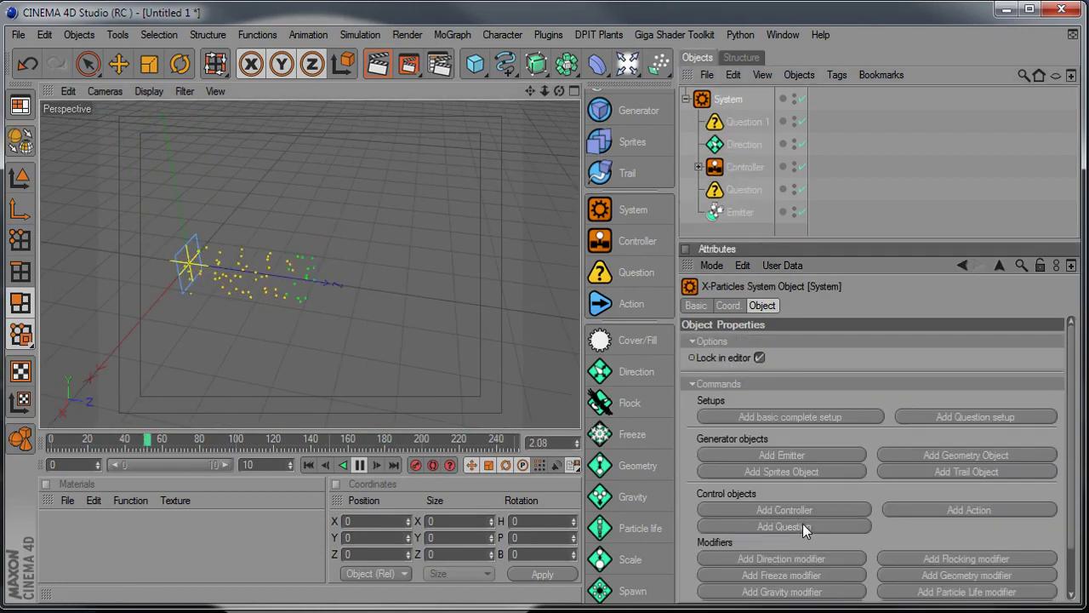
click(736, 207)
drag(736, 122, 797, 373)
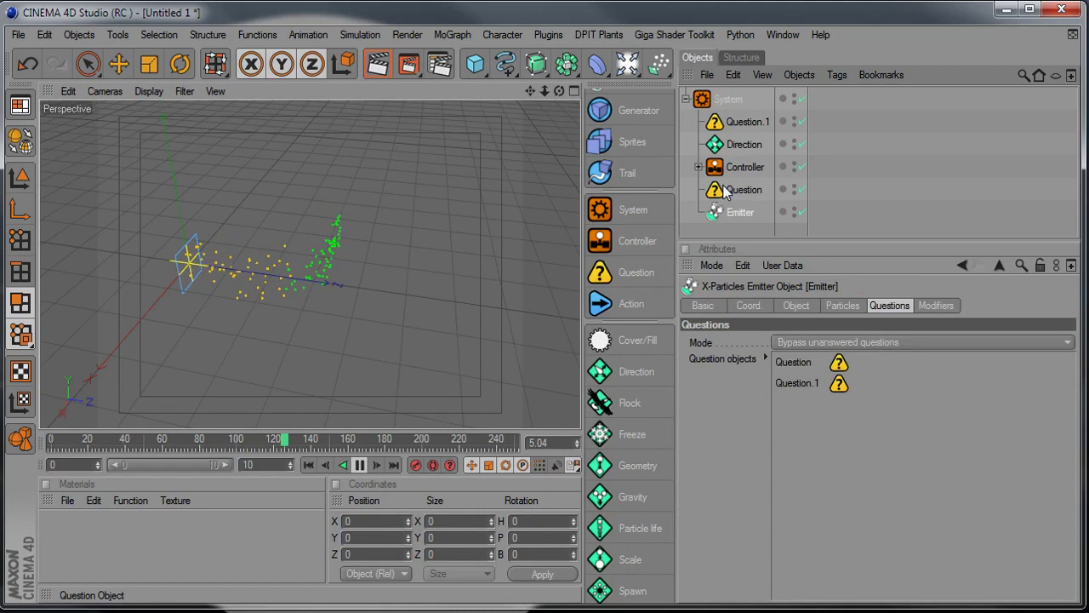
Set the emitter's particle lifespan to 500 frames.
click(726, 99)
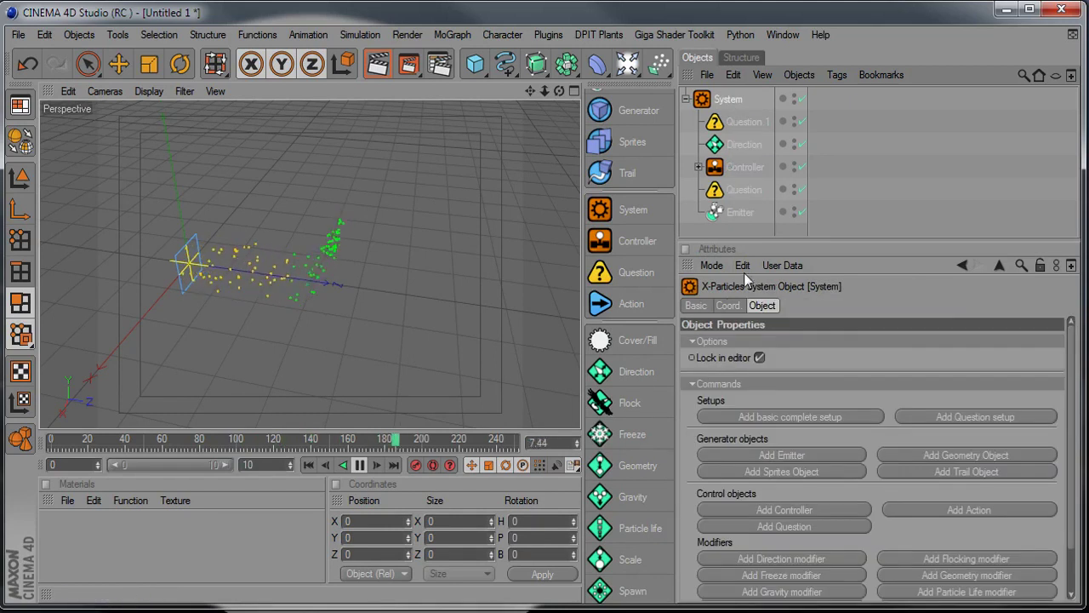
click(742, 213)
click(800, 306)
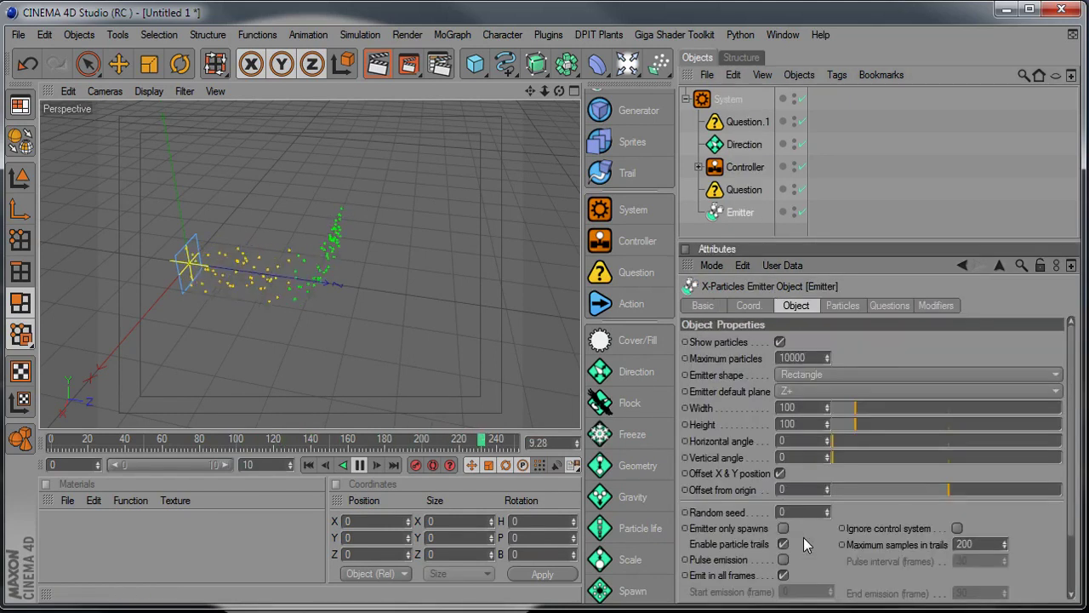
scroll(814, 559, down, 2)
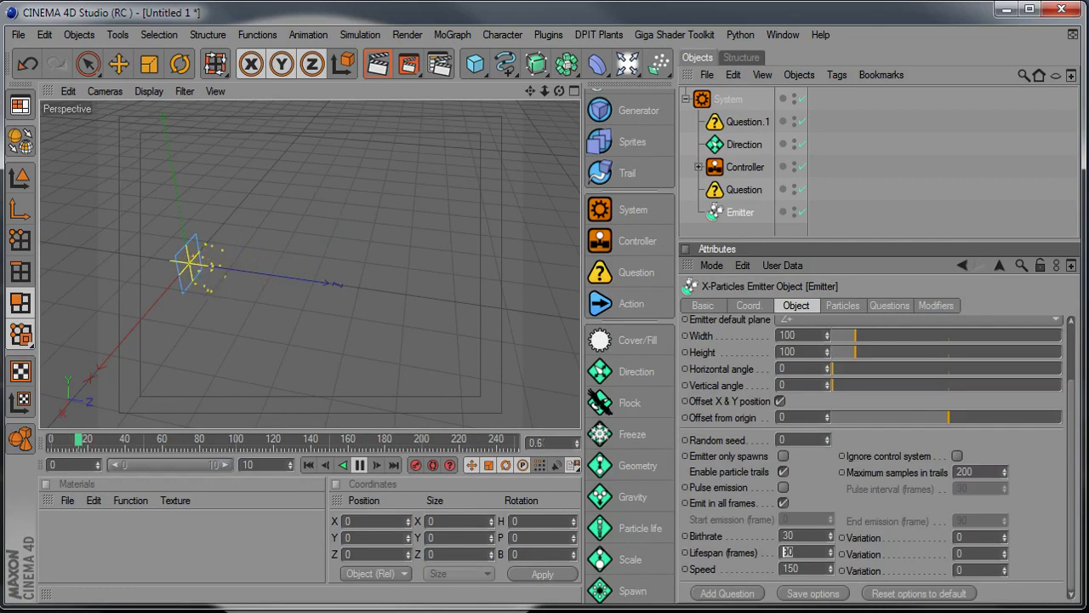
text(500)
key(Return)
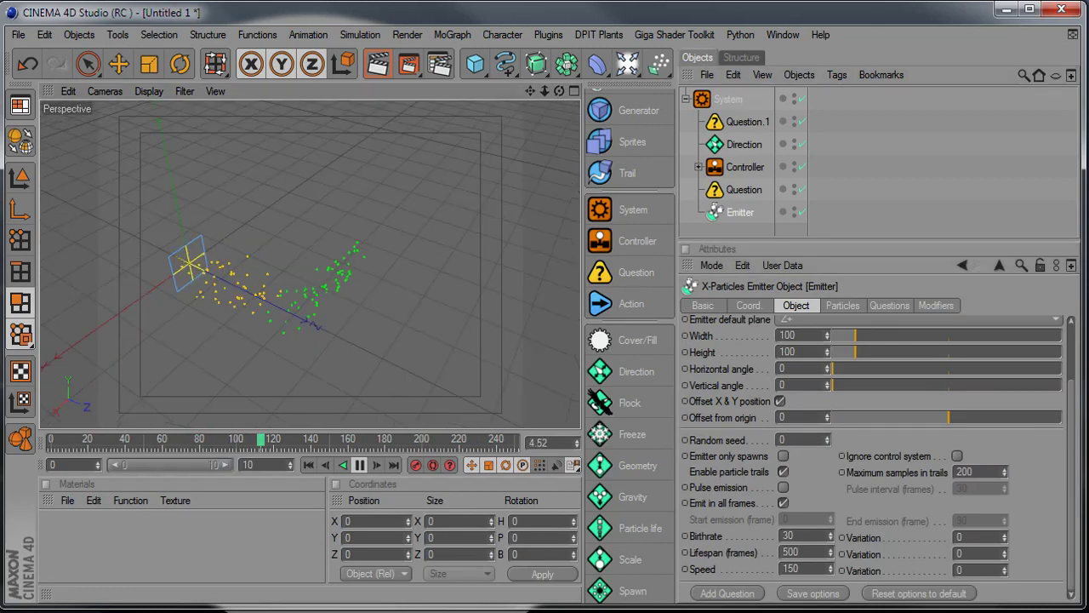
Add a second Controller to the System and give it an Action.
click(728, 100)
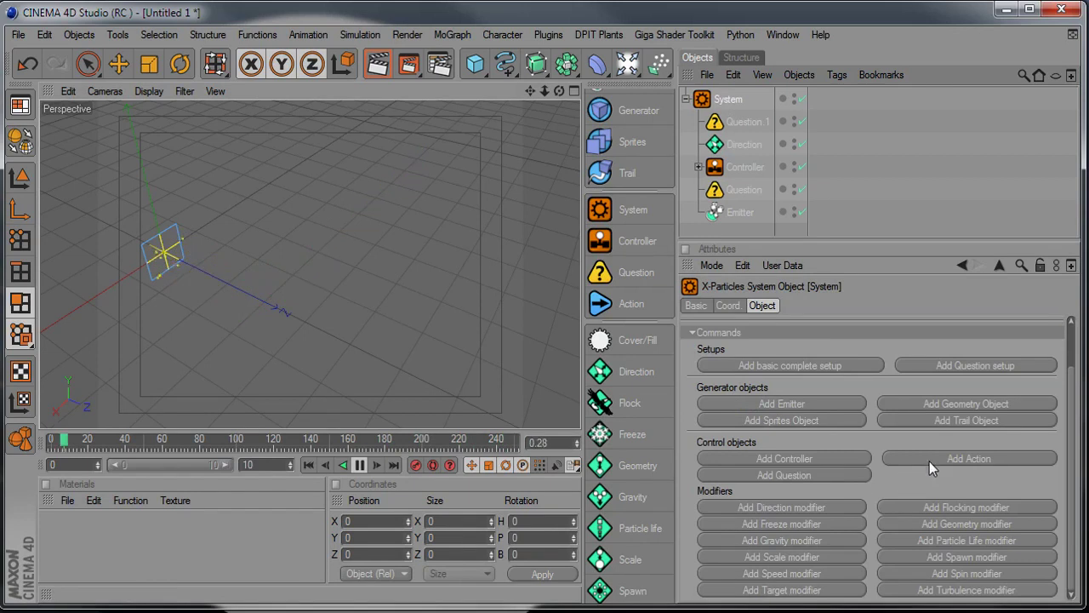
click(826, 458)
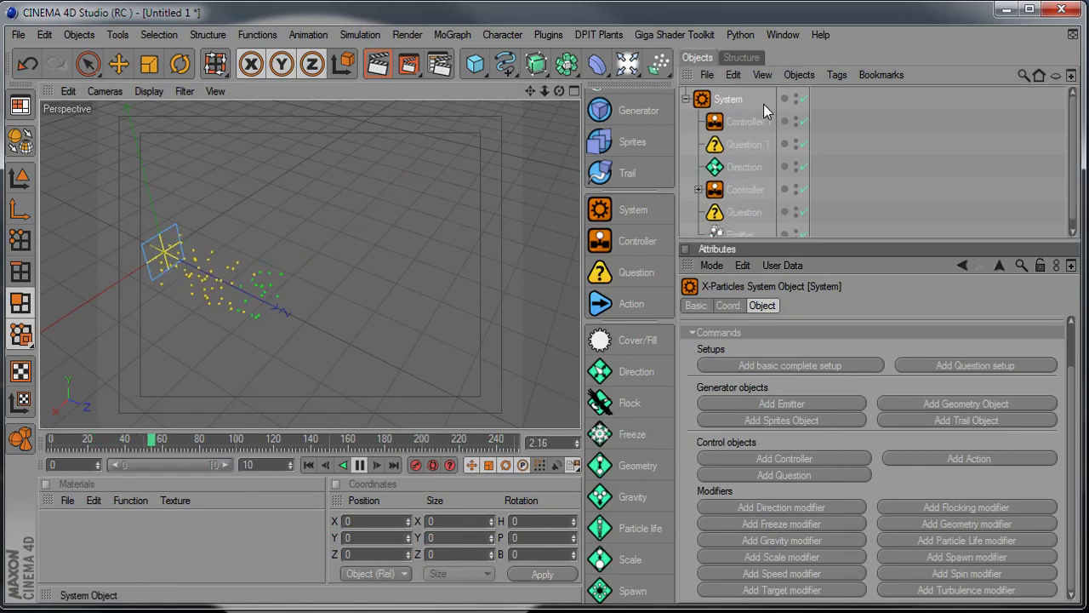
click(738, 122)
click(736, 342)
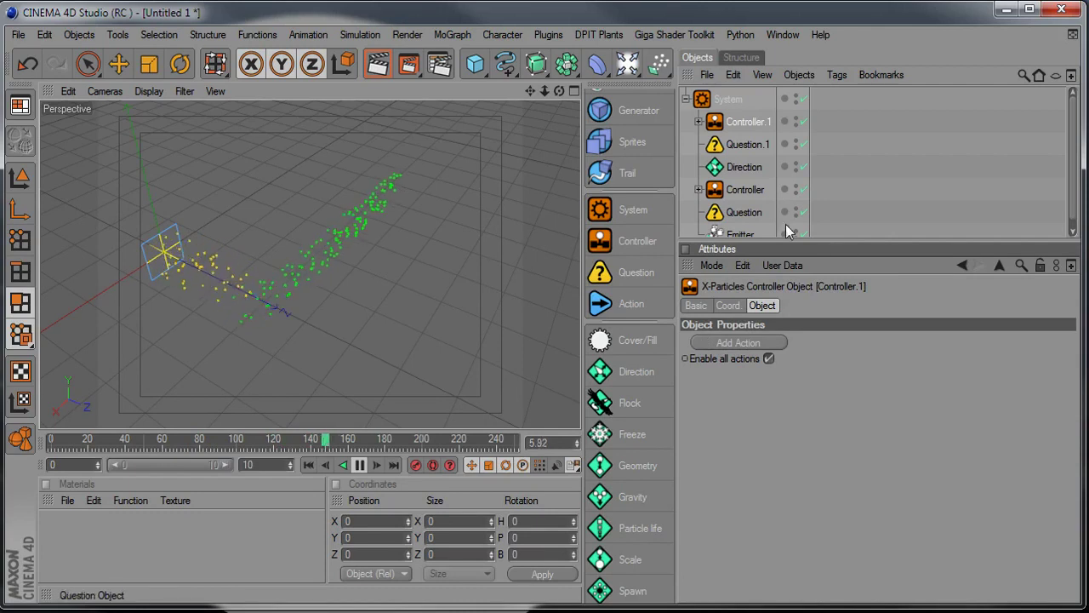
drag(840, 243, 842, 269)
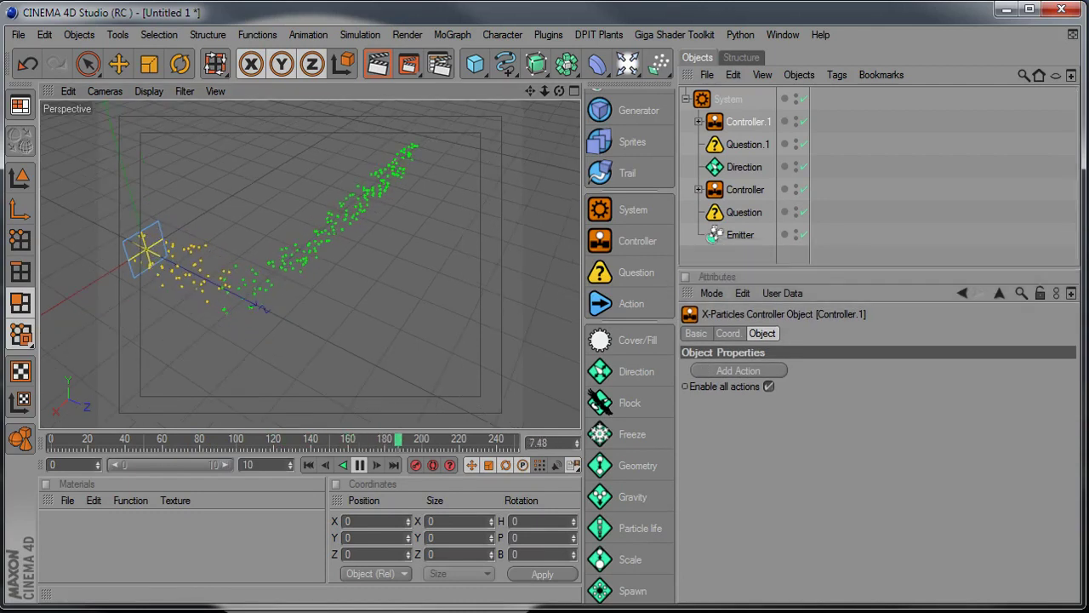
alt+drag(392, 404, 435, 382)
Create an X-Particles Turbulence modifier and place it inside the System.
click(737, 145)
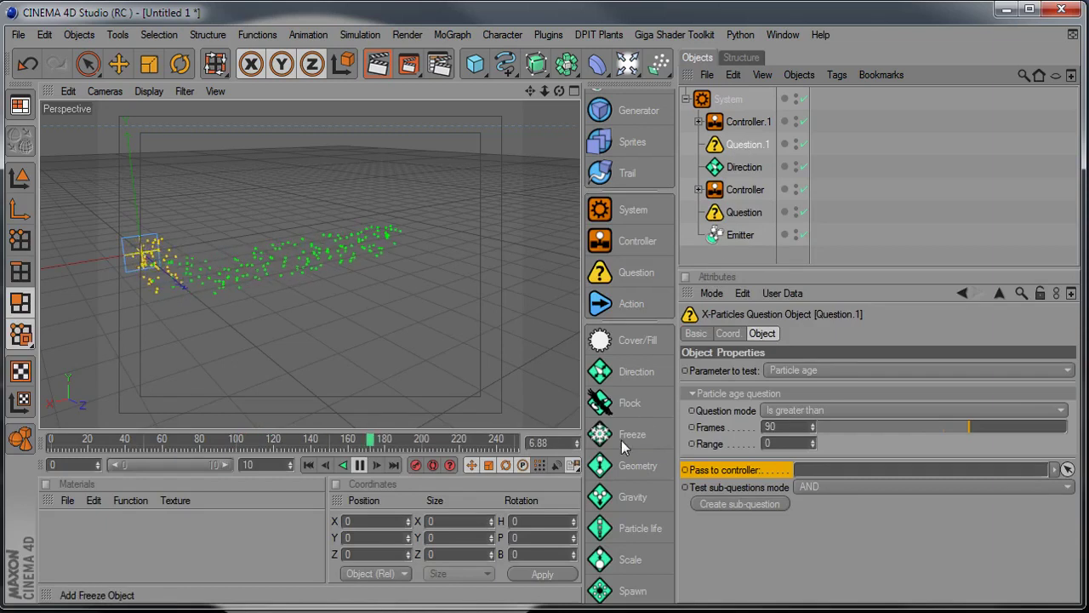
scroll(635, 458, down, 2)
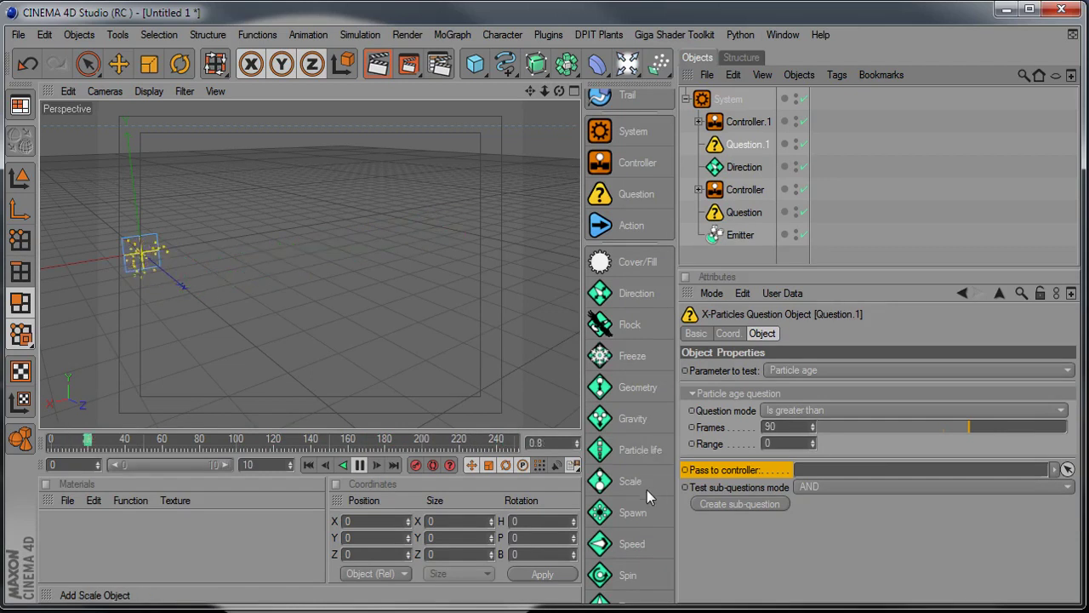
scroll(646, 490, down, 1)
scroll(630, 513, down, 2)
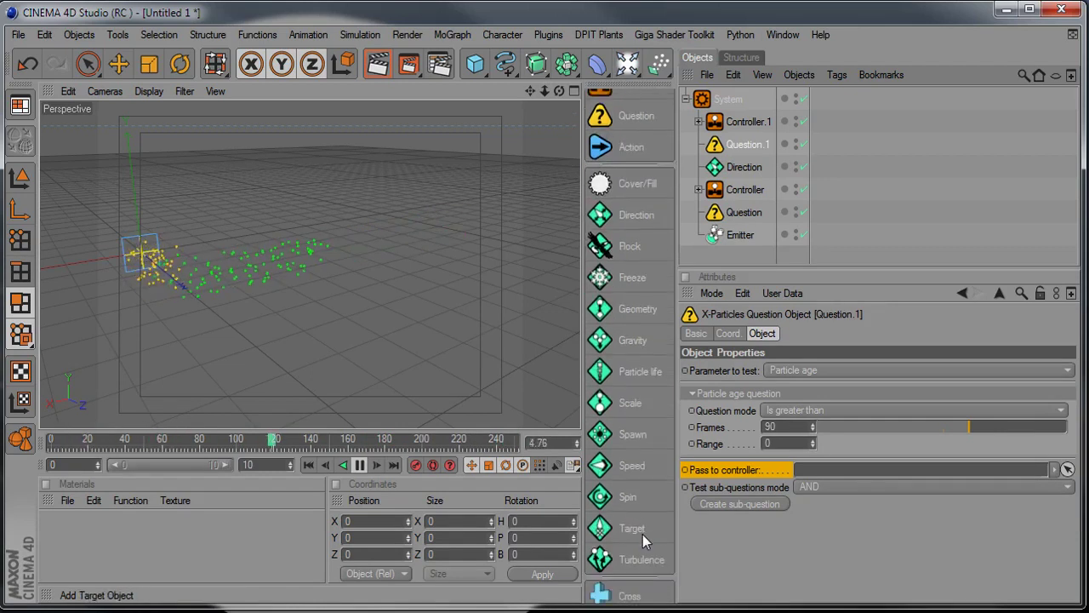
click(631, 559)
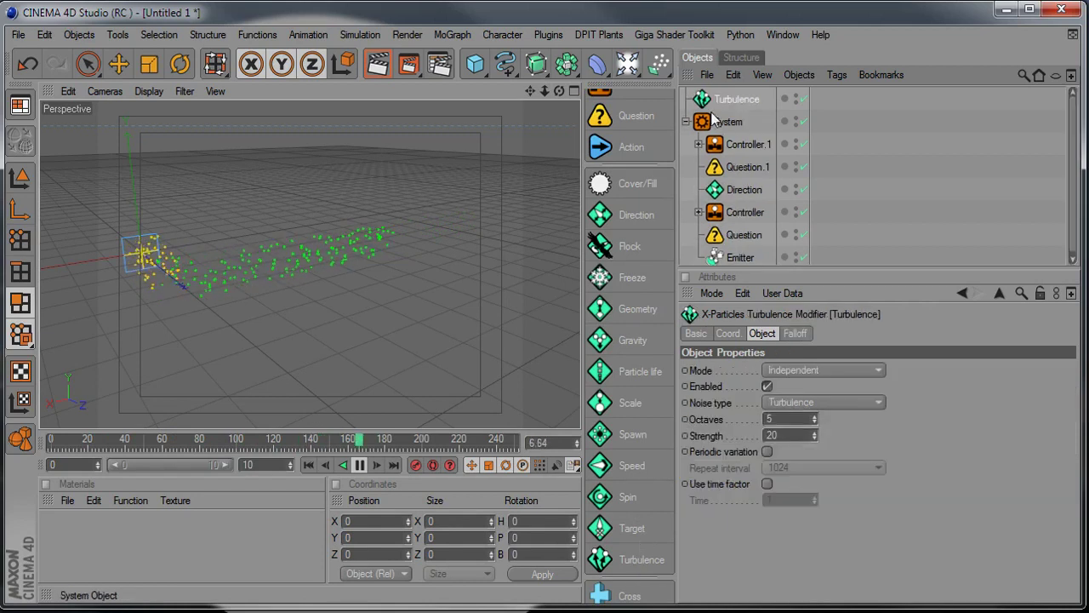
drag(724, 102, 740, 137)
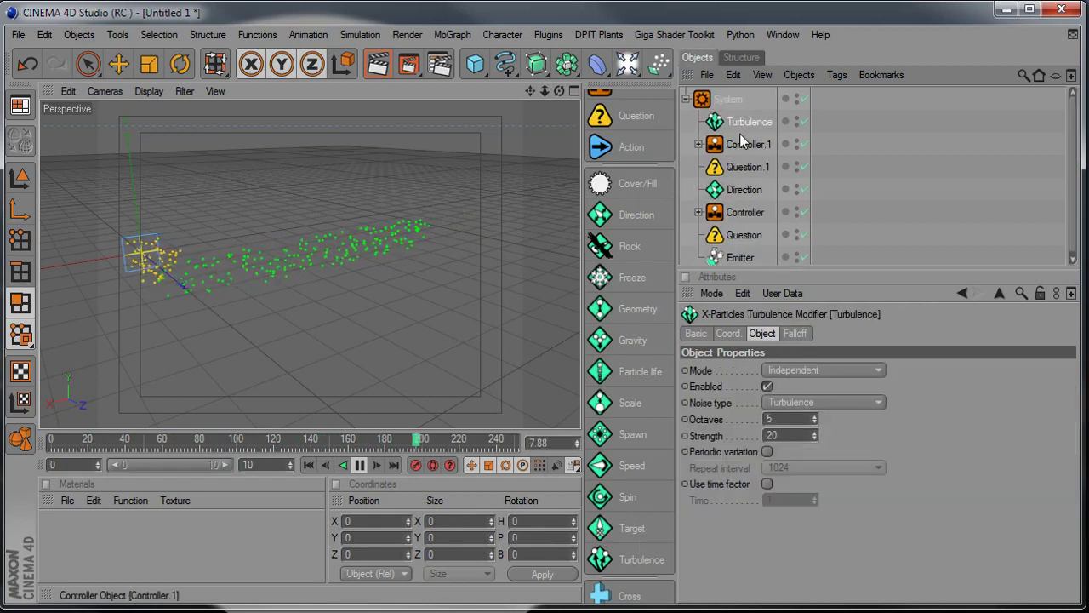
Include the Turbulence modifier in the emitter's particle modifiers list, then check the emitter's question list.
click(736, 257)
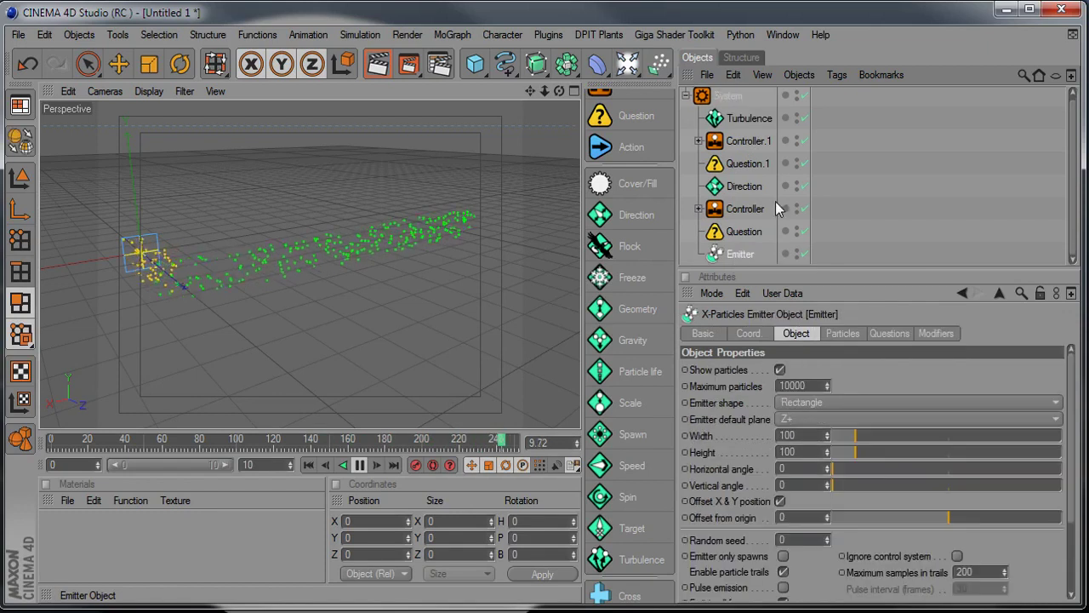
drag(748, 120, 943, 343)
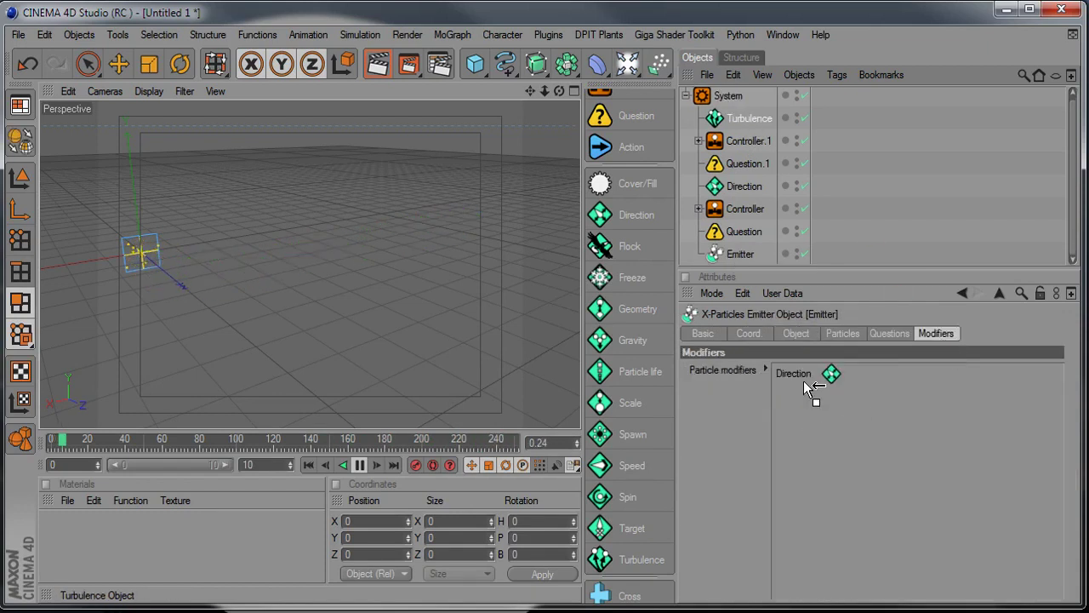
drag(805, 393, 807, 395)
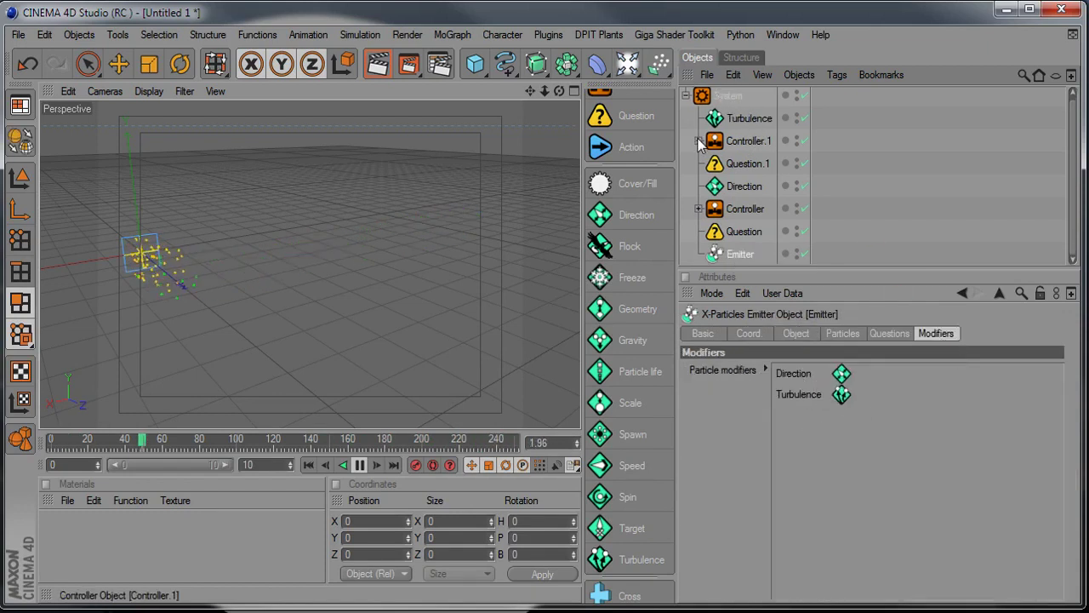
click(887, 334)
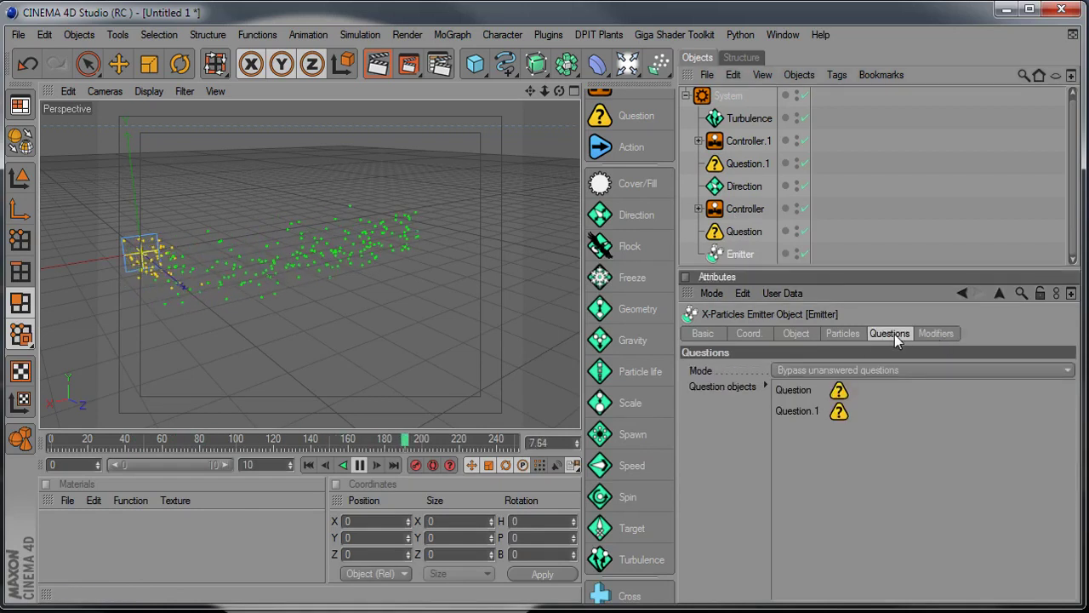
click(935, 333)
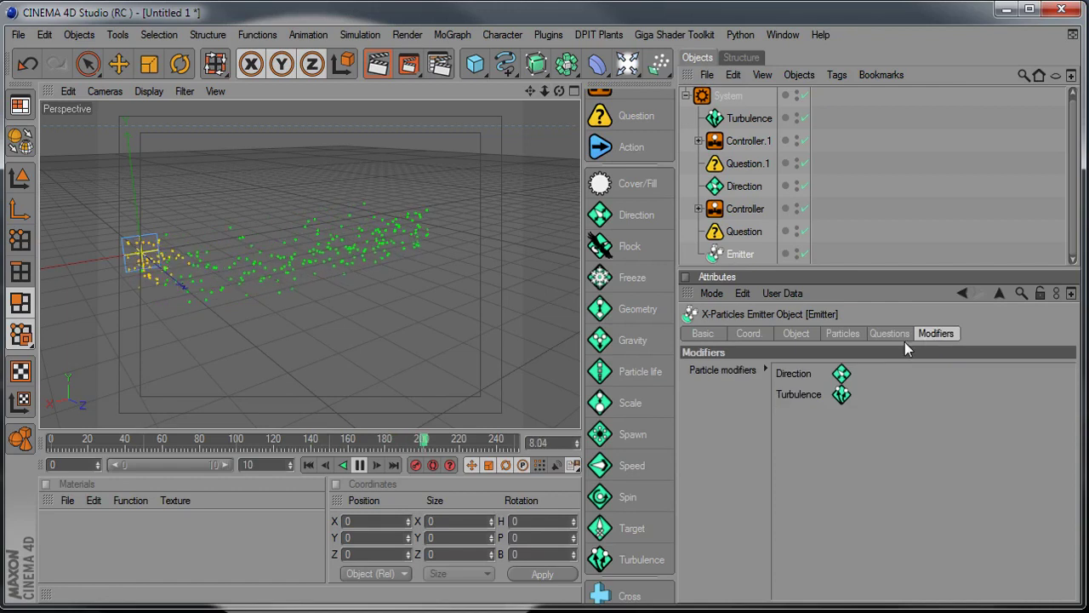
Pass Question.1 to Controller.1 and set that controller's Action type to Control turbulence modifier.
click(738, 163)
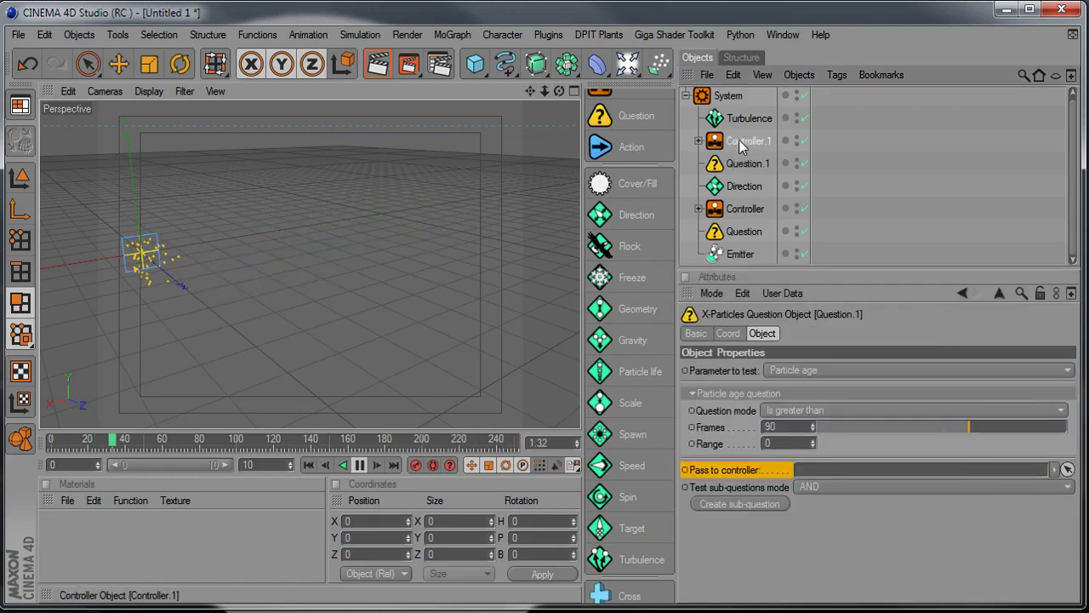
drag(819, 391, 822, 470)
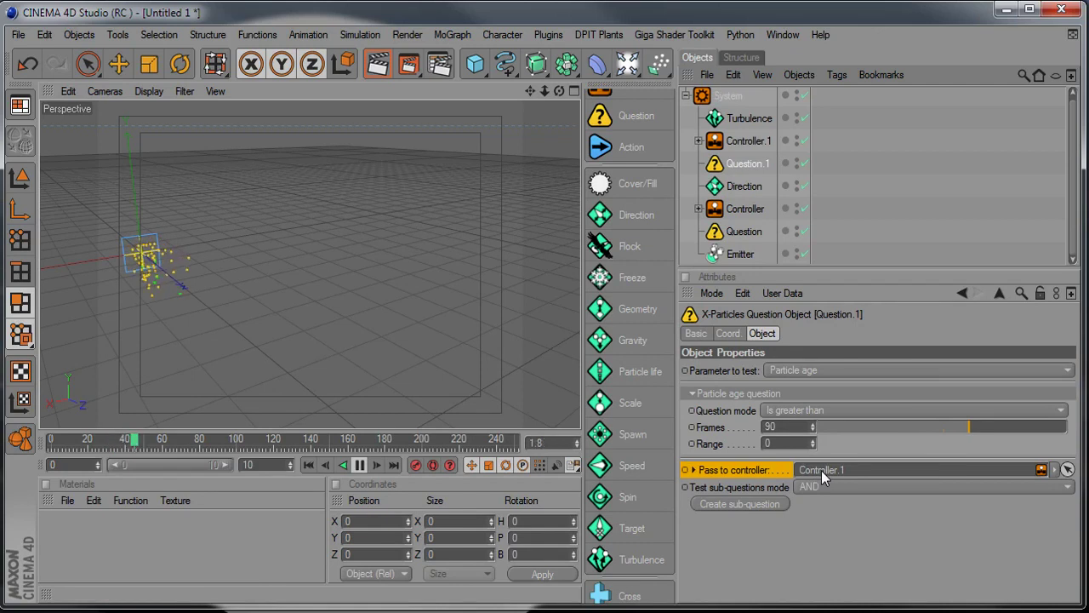
click(698, 141)
click(738, 162)
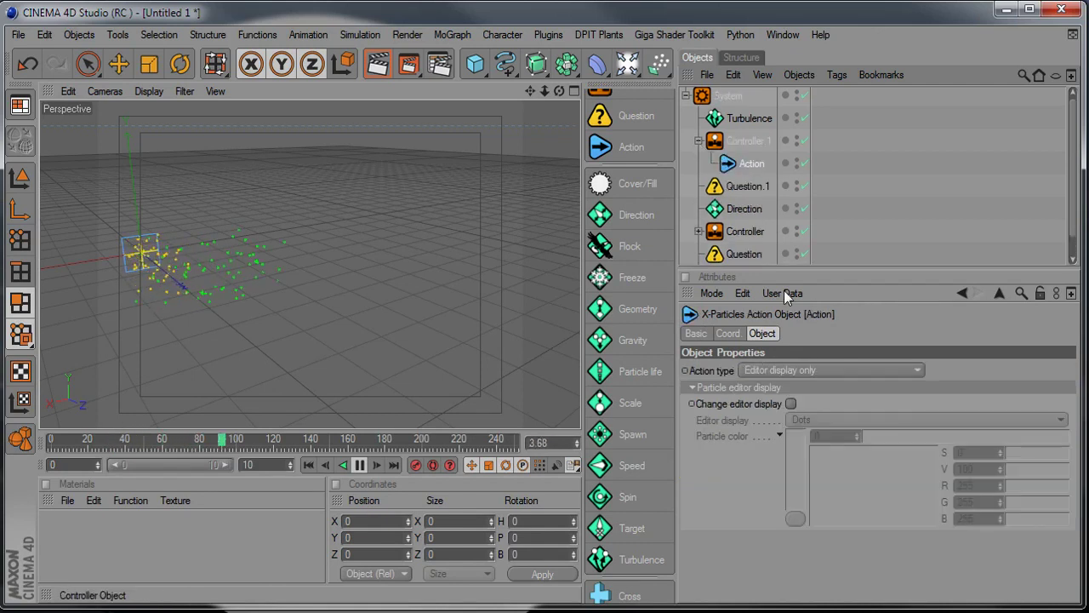
click(813, 371)
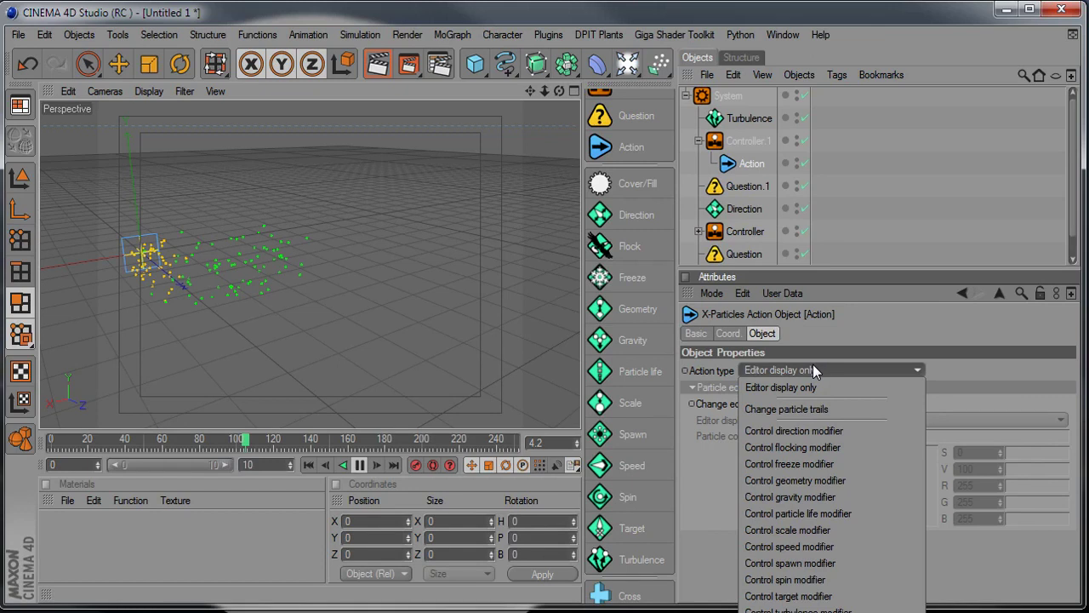
click(800, 609)
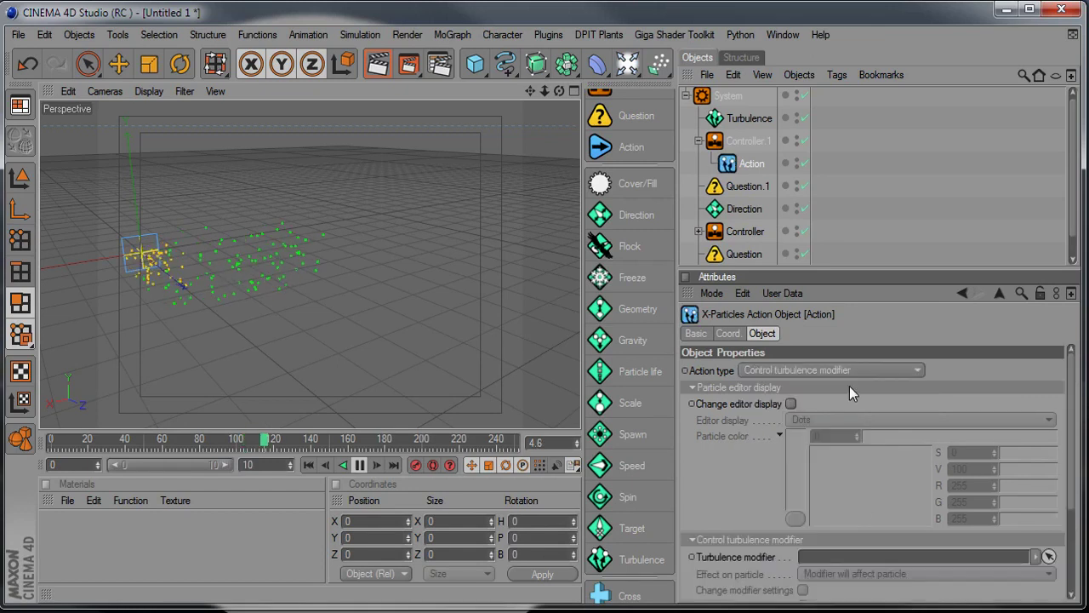
Set the Turbulence modifier's mode to Action-controlled.
click(747, 120)
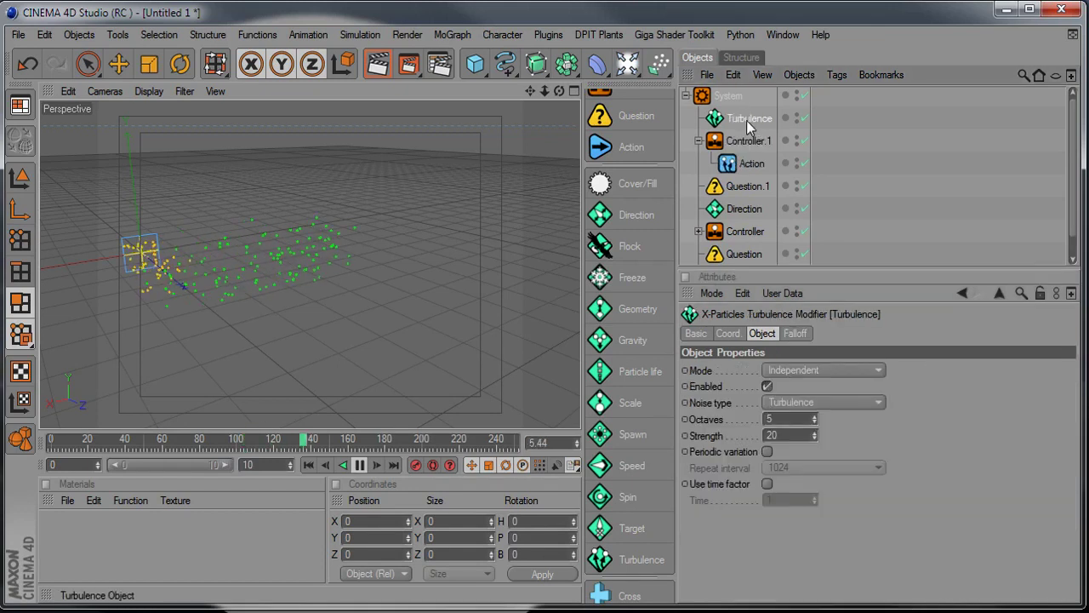
click(804, 370)
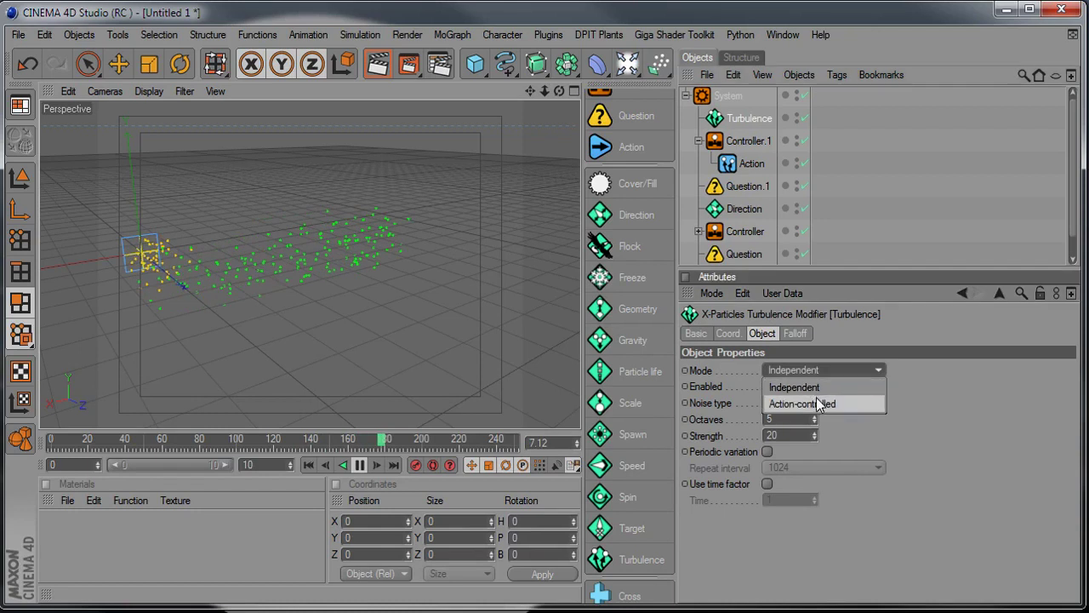
click(818, 404)
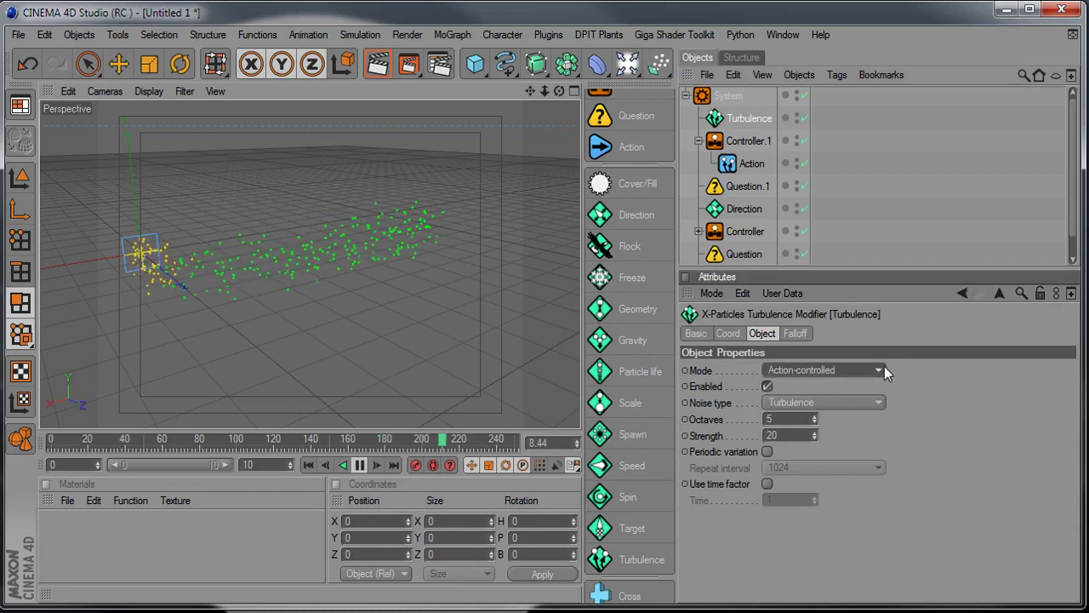
Enable the editor display change on Controller.1's Action, with red particles (RGB 255, 0, 0) shown as Squares.
click(748, 163)
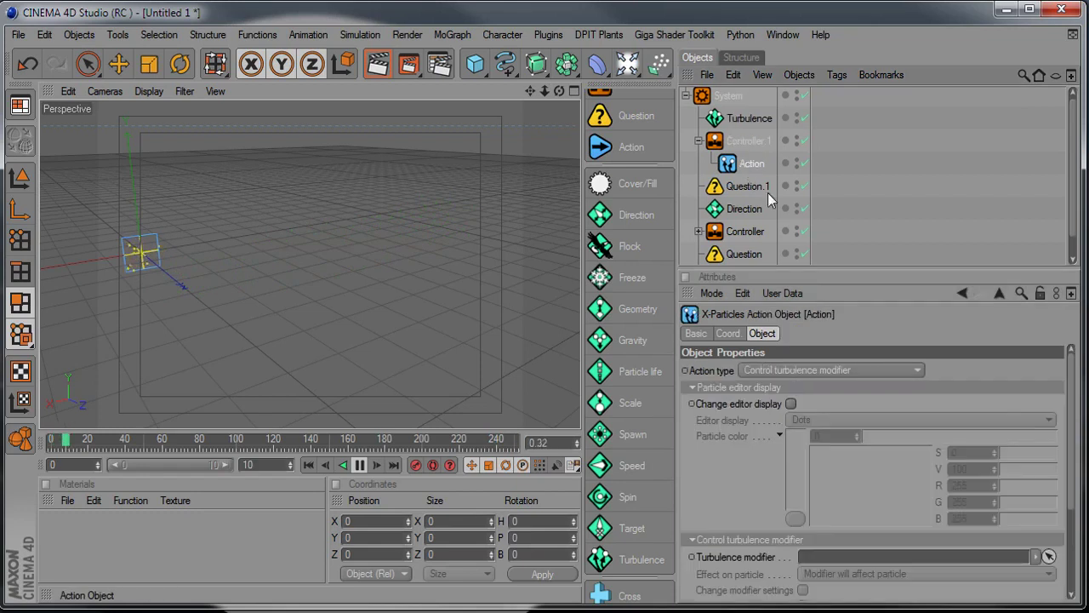
click(790, 403)
click(832, 418)
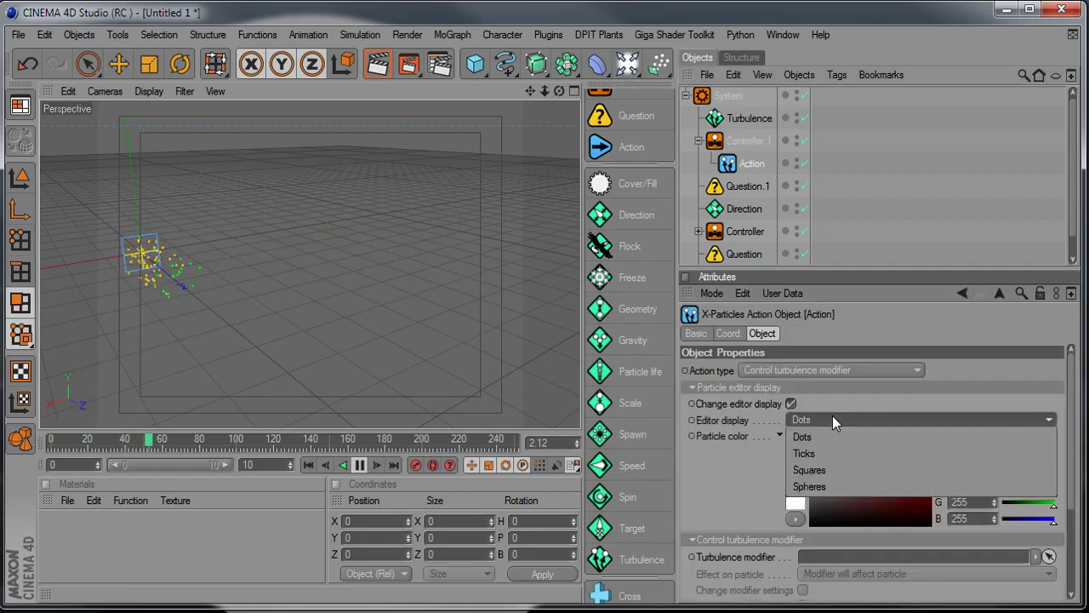
click(825, 470)
drag(928, 454, 958, 434)
alt+drag(378, 307, 253, 297)
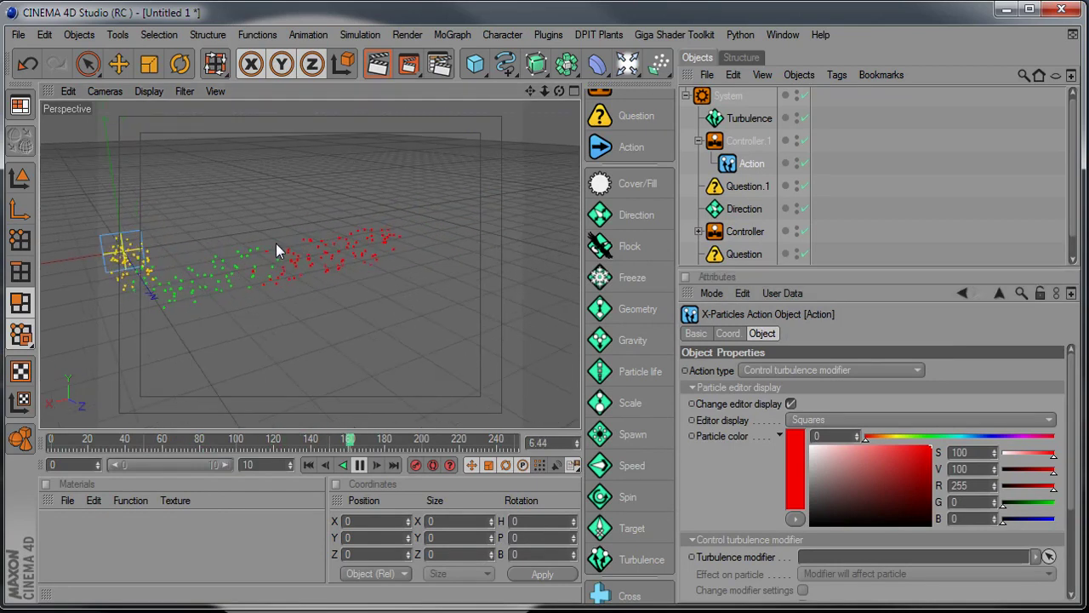
Try stronger turbulence by setting the Turbulence modifier's Octaves to 50 and Strength to 500.
click(742, 120)
drag(786, 420, 573, 432)
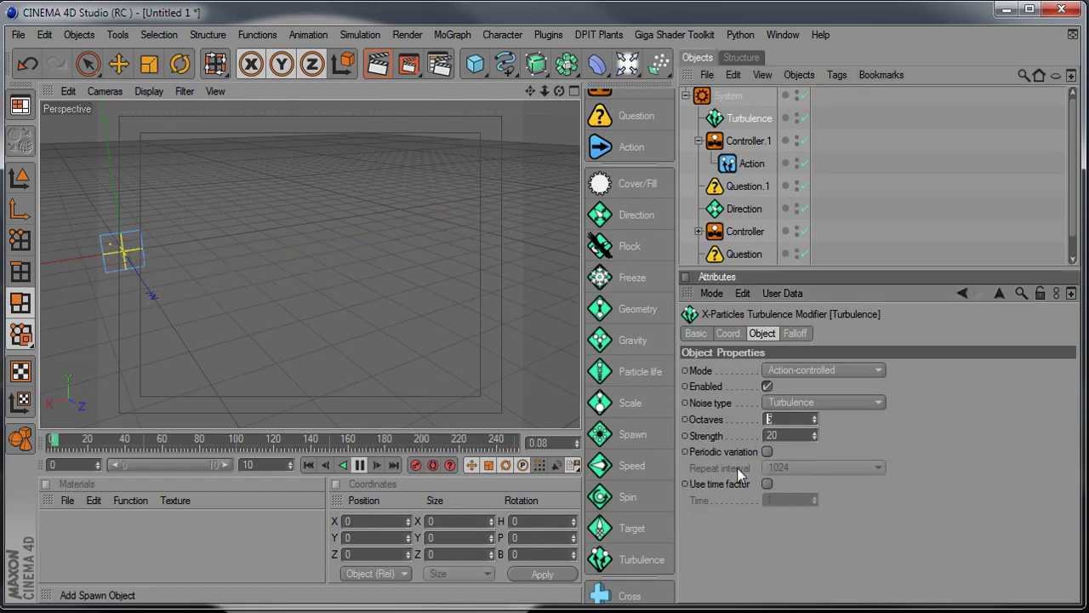
text(500)
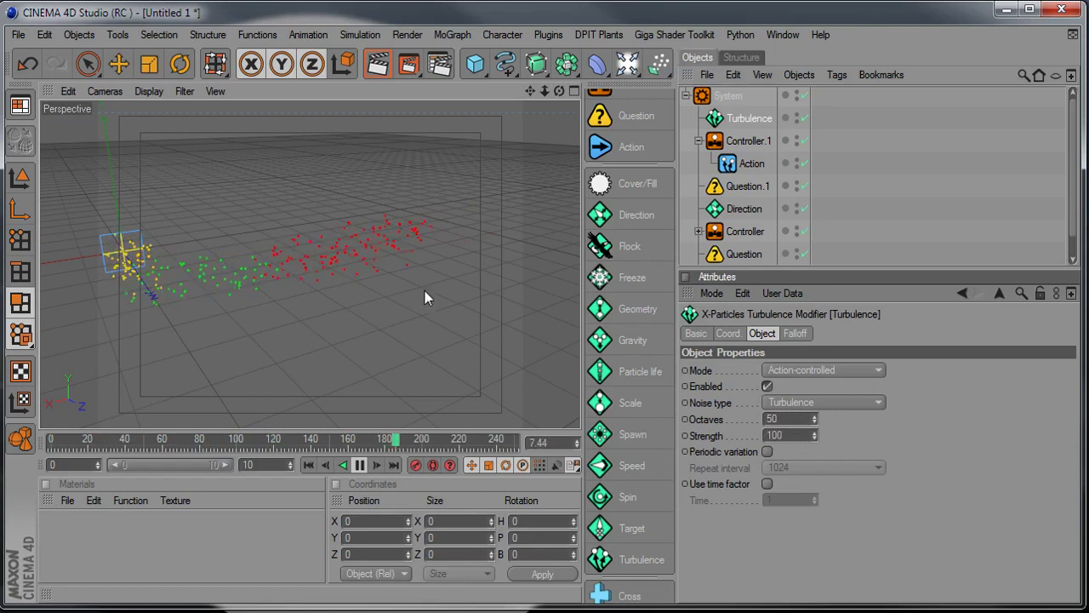
text(500)
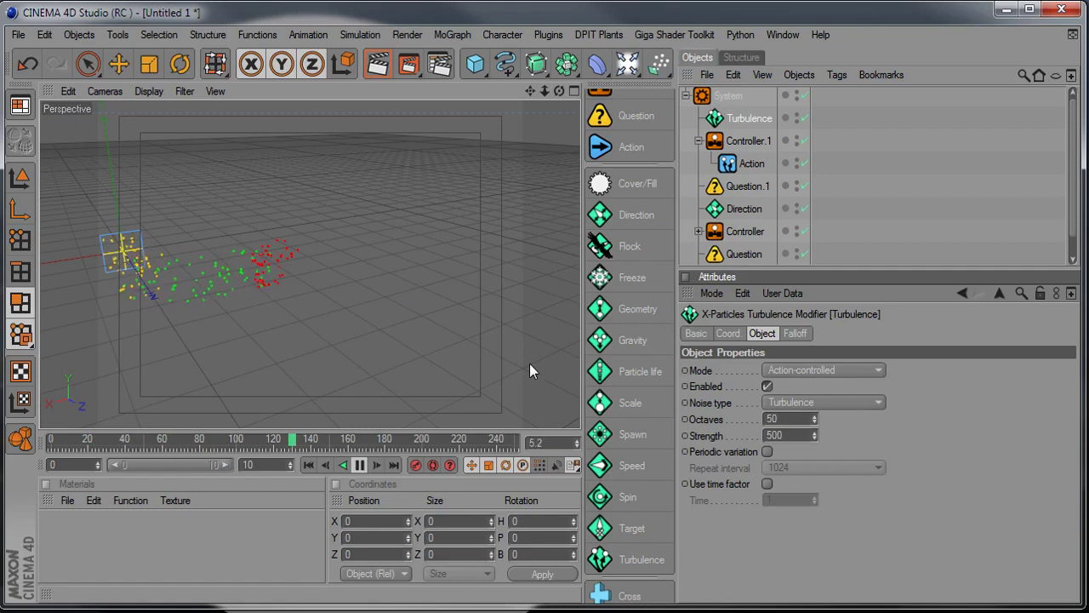
Add a Speed modifier to the scene and delete it again.
click(632, 465)
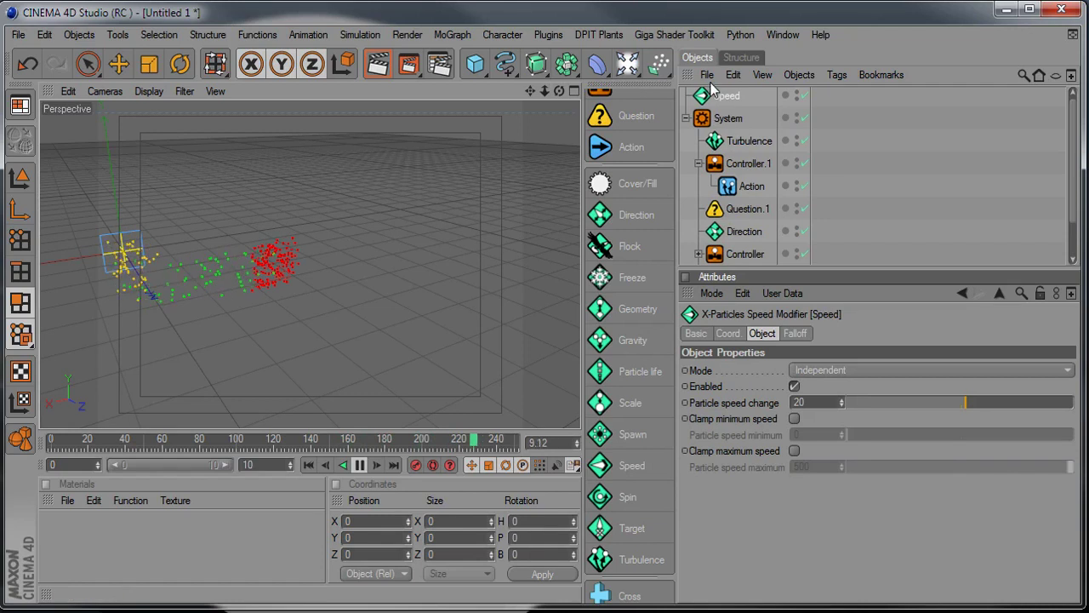
key(Delete)
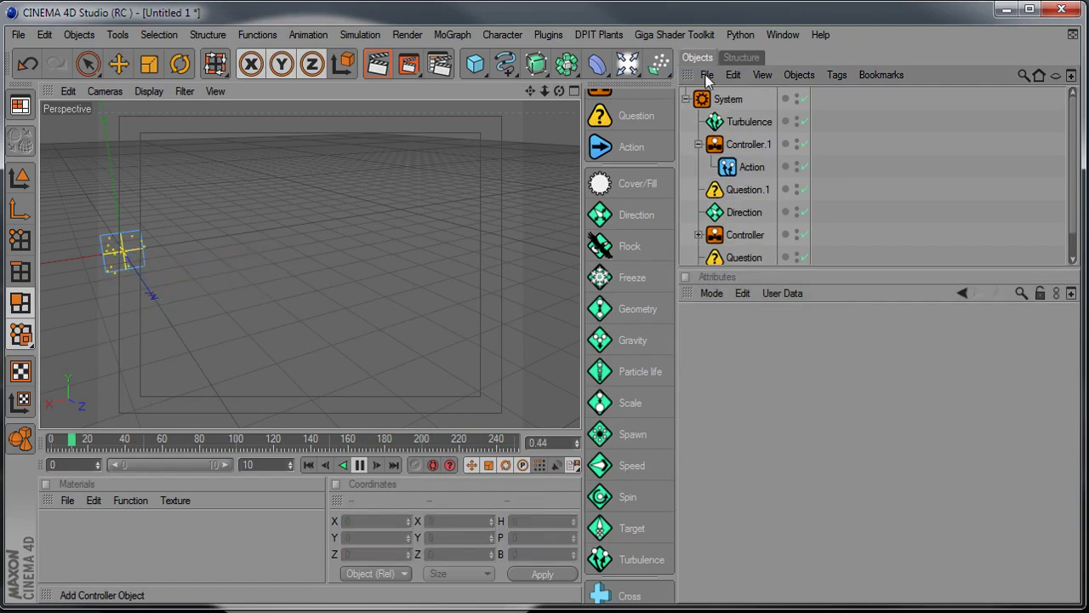
Set the Turbulence modifier's Octaves to 10 and Strength to 150.
click(753, 121)
click(789, 435)
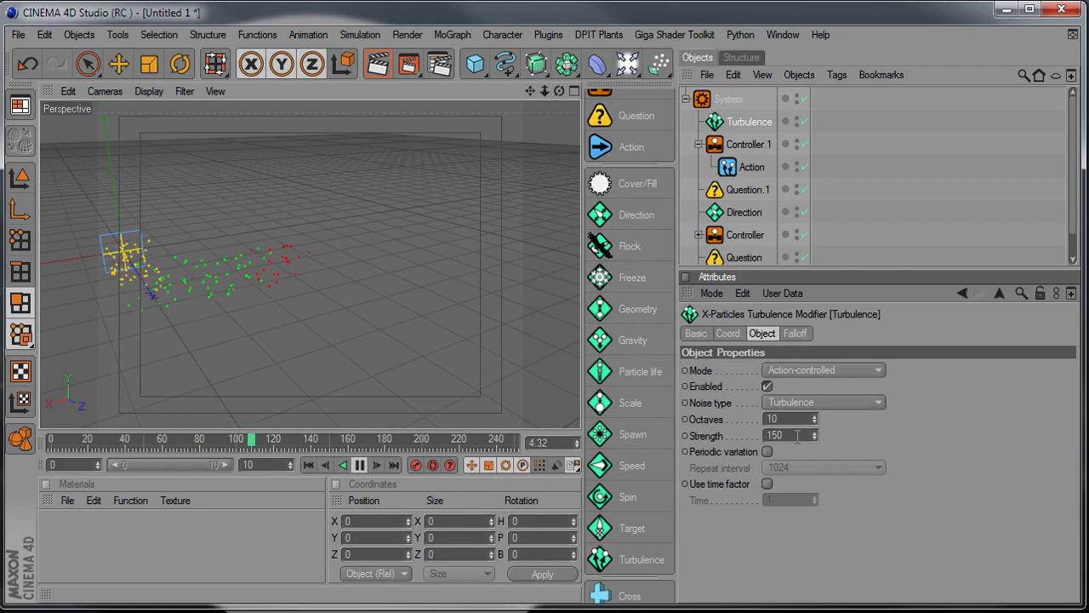
Set the Turbulence modifier's Strength to 100.
drag(798, 435, 696, 435)
text(100)
key(Return)
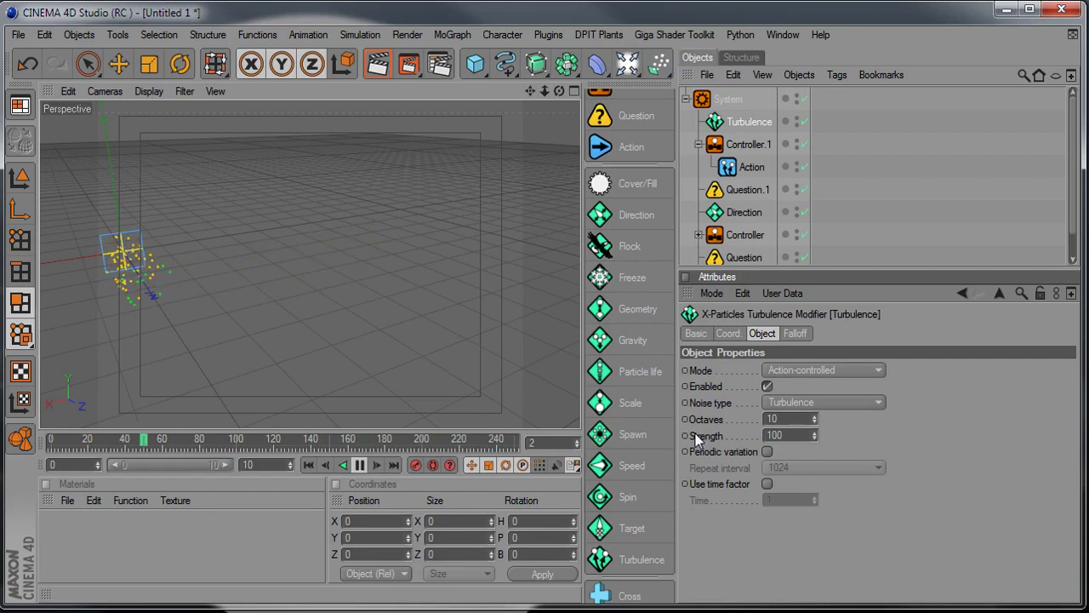
alt+drag(350, 277, 315, 308)
alt+middle_drag(351, 277, 457, 250)
alt+middle_drag(402, 274, 359, 255)
alt+drag(358, 256, 340, 265)
alt+right_drag(340, 265, 373, 262)
alt+middle_drag(373, 262, 412, 251)
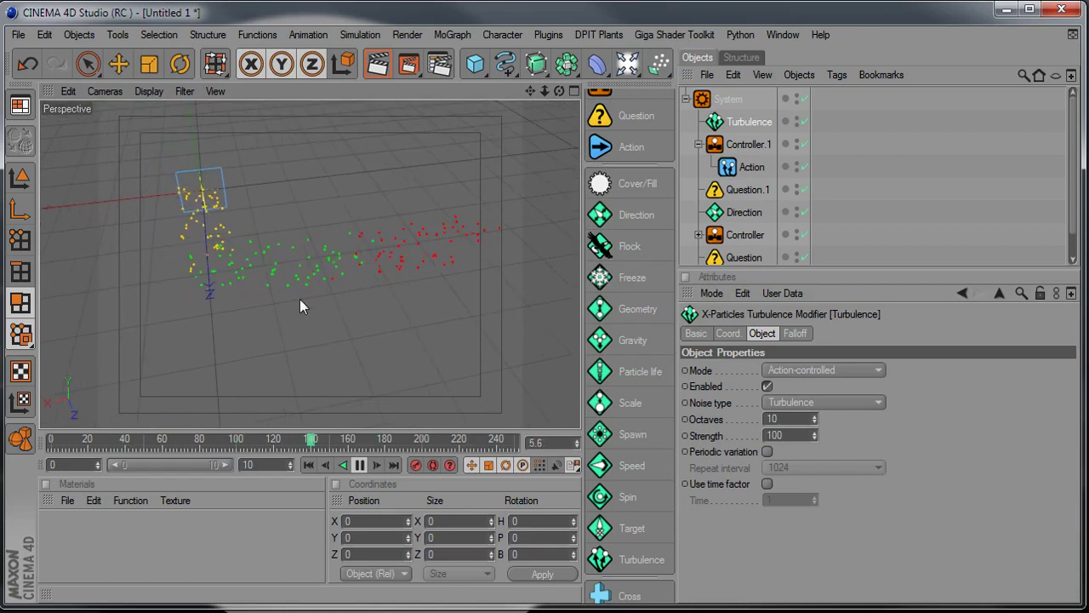
Collapse Controller.1 in the object hierarchy and enlarge the object list to fit the whole System.
click(697, 145)
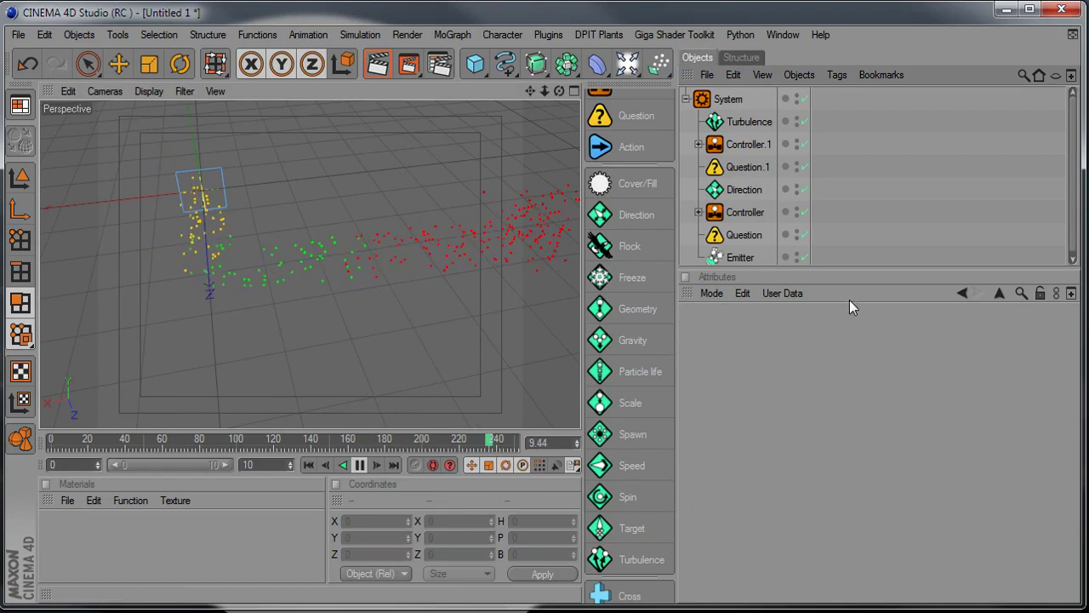
drag(848, 269, 845, 312)
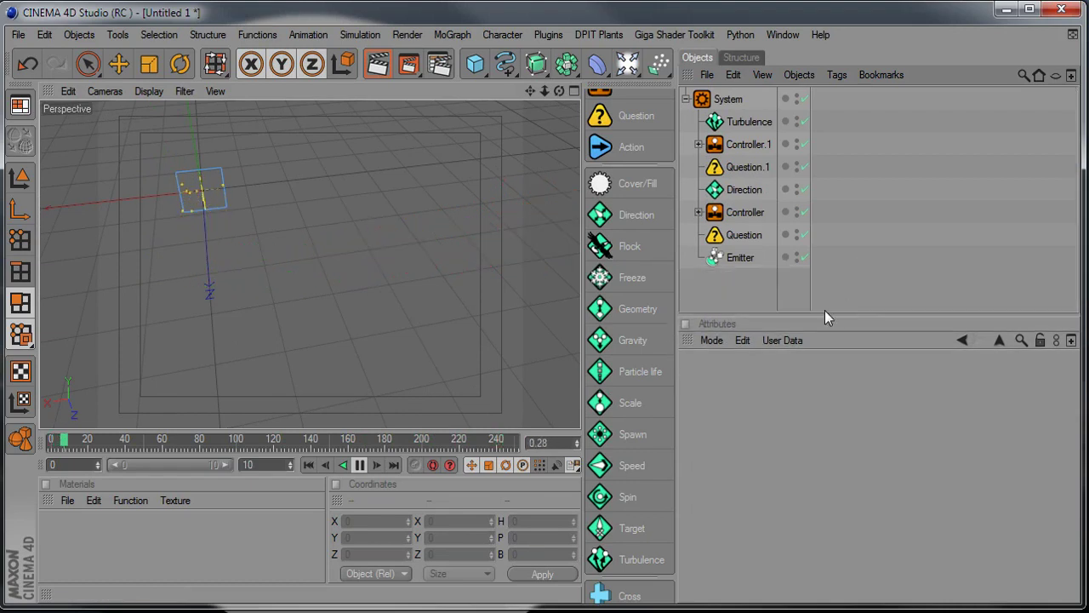
alt+drag(376, 307, 404, 311)
alt+middle_drag(403, 310, 365, 321)
alt+right_drag(364, 321, 342, 322)
alt+drag(342, 322, 314, 291)
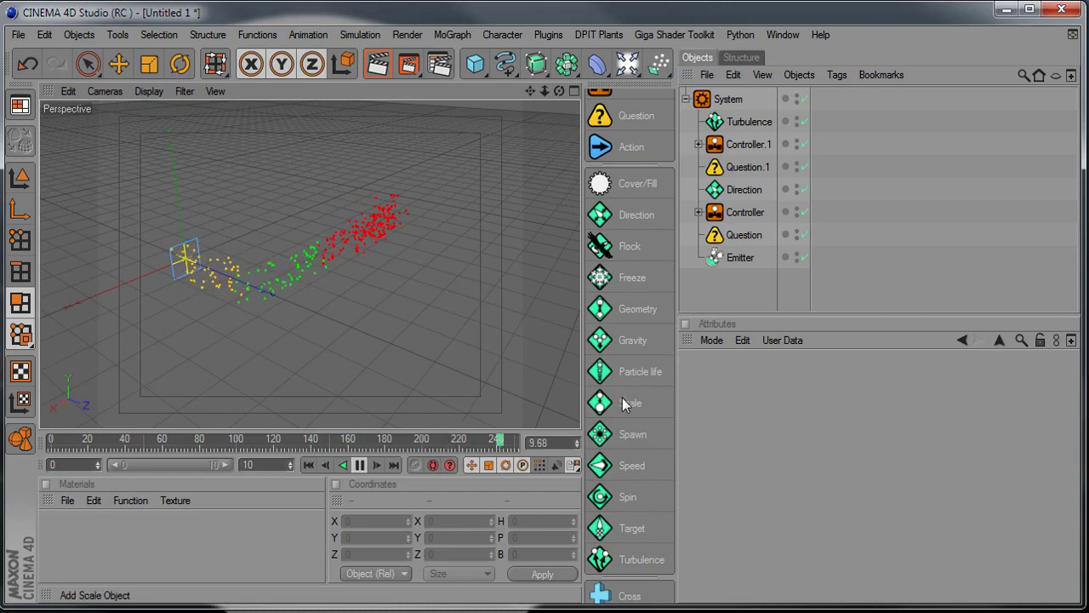
Delete the whole System with its contents and add a new X-Particles Emitter to the scene.
click(723, 102)
key(Delete)
click(721, 99)
key(Delete)
scroll(640, 149, up, 4)
click(638, 112)
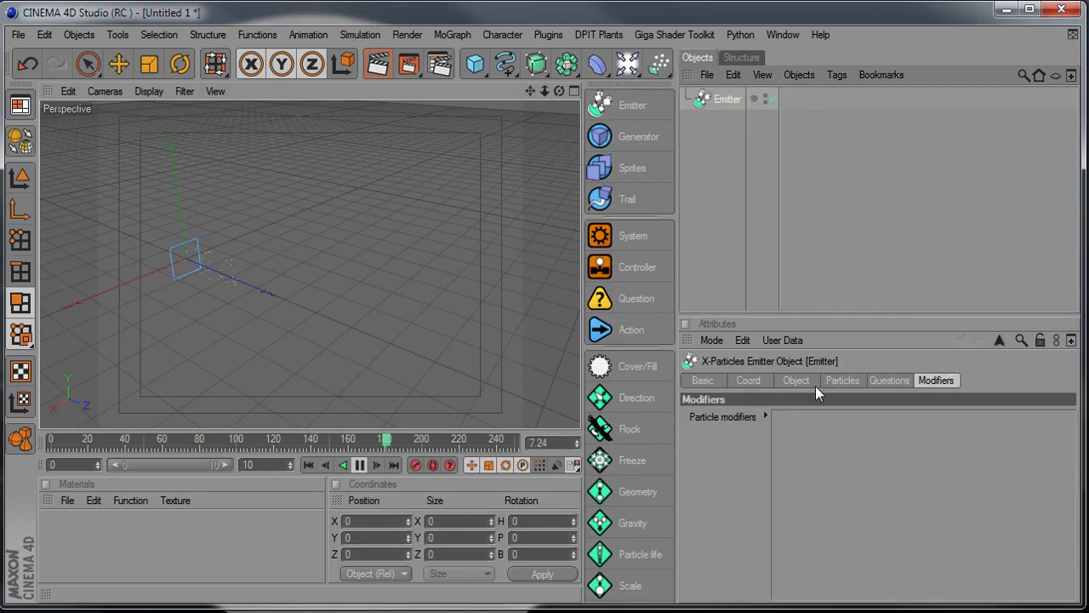
Color the Emitter's particles orange (RGB 255, 165, 0) and change their editor display from Dots to a more visible type.
click(842, 380)
click(869, 450)
drag(901, 461, 968, 429)
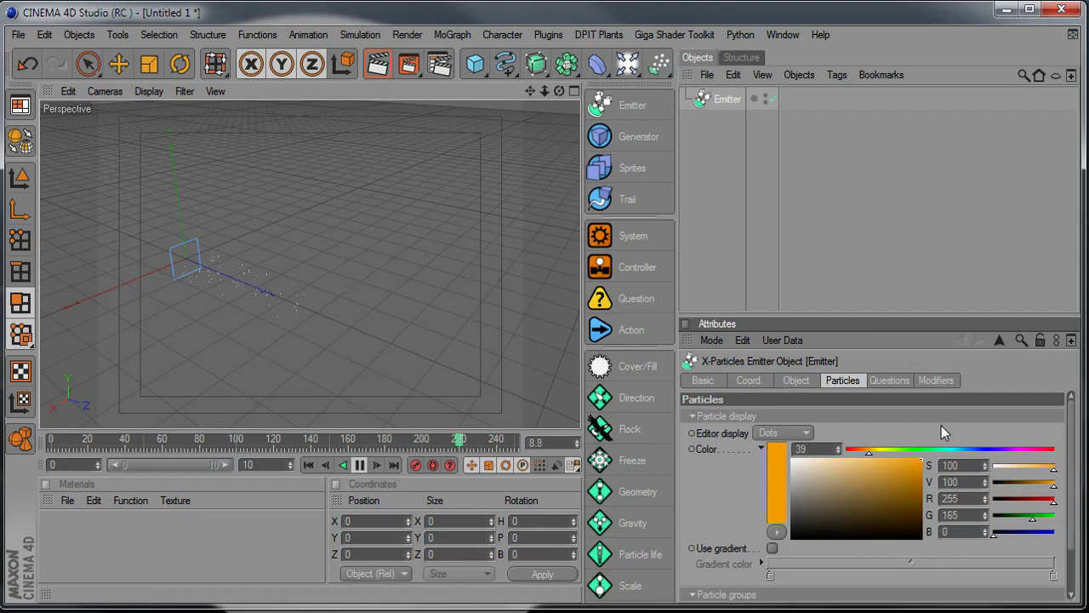
click(777, 434)
Set the Emitter's Lifespan to 1000 frames and its Birthrate to 150.
click(797, 381)
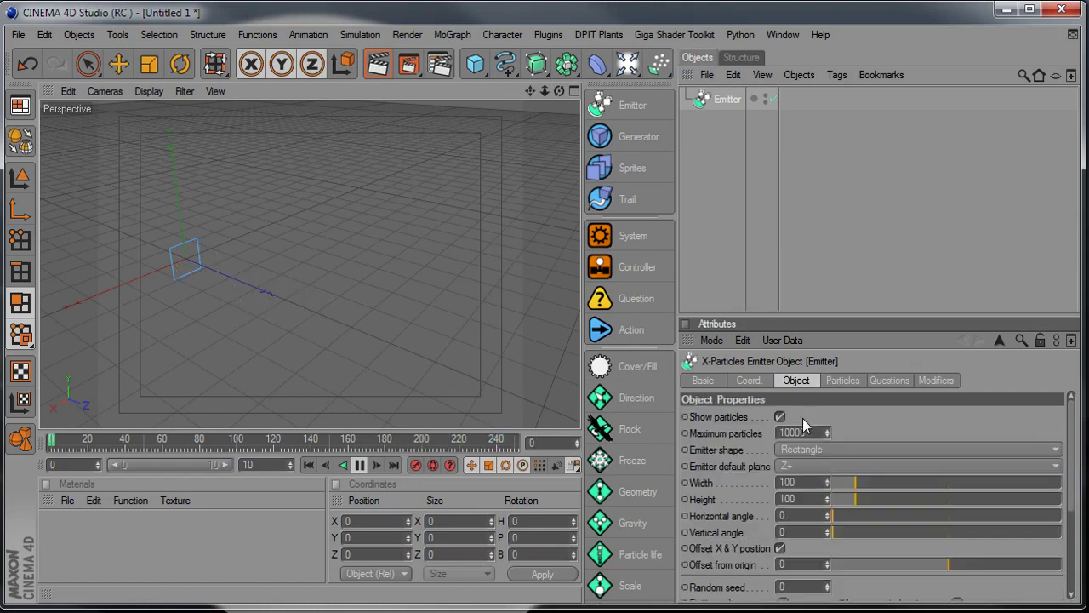
drag(830, 311, 828, 218)
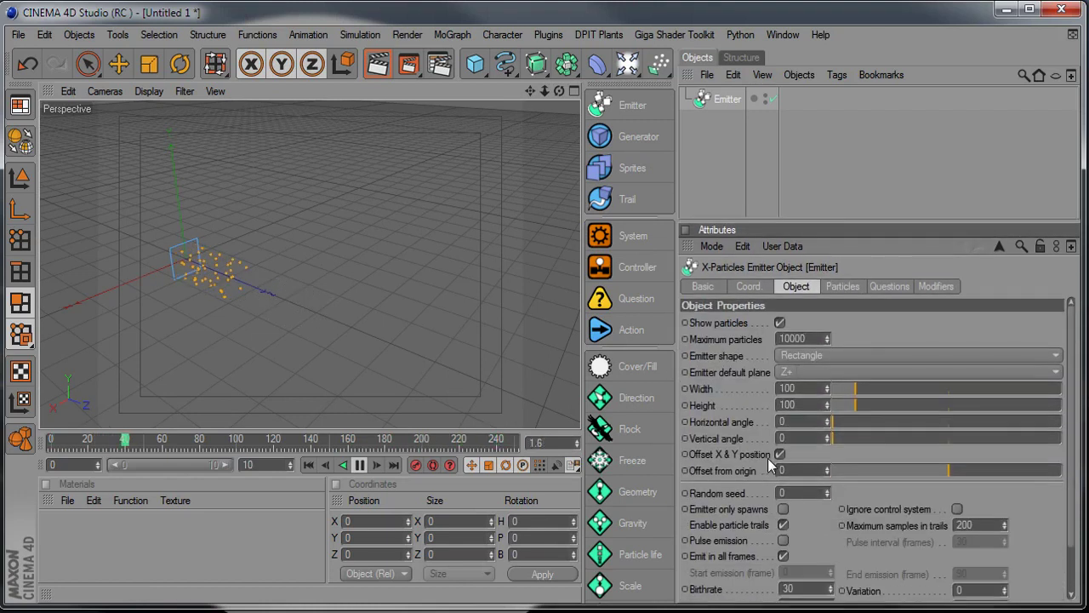
scroll(822, 544, down, 3)
drag(801, 552, 613, 555)
text(1000)
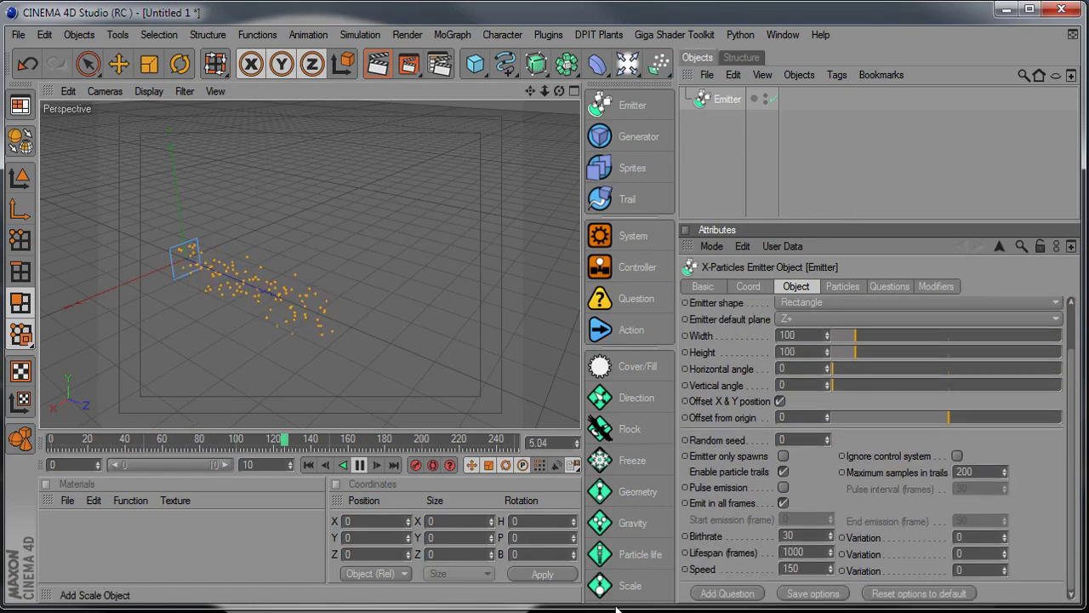
drag(796, 537, 662, 537)
text(150)
key(Return)
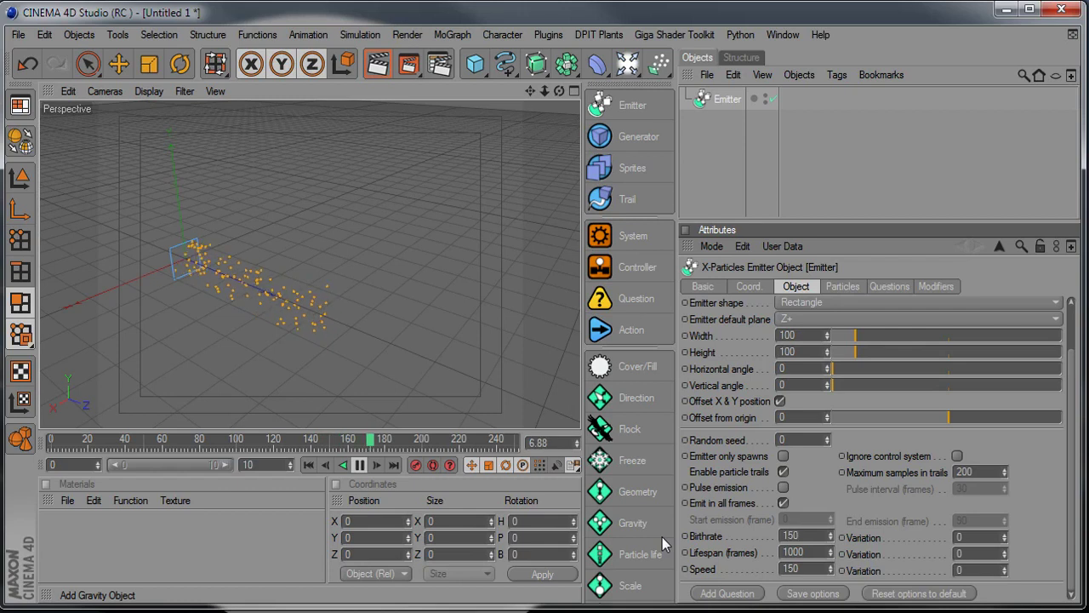
Add a Direction modifier and assign it to the Emitter's list of particle modifiers.
alt+drag(264, 330, 286, 336)
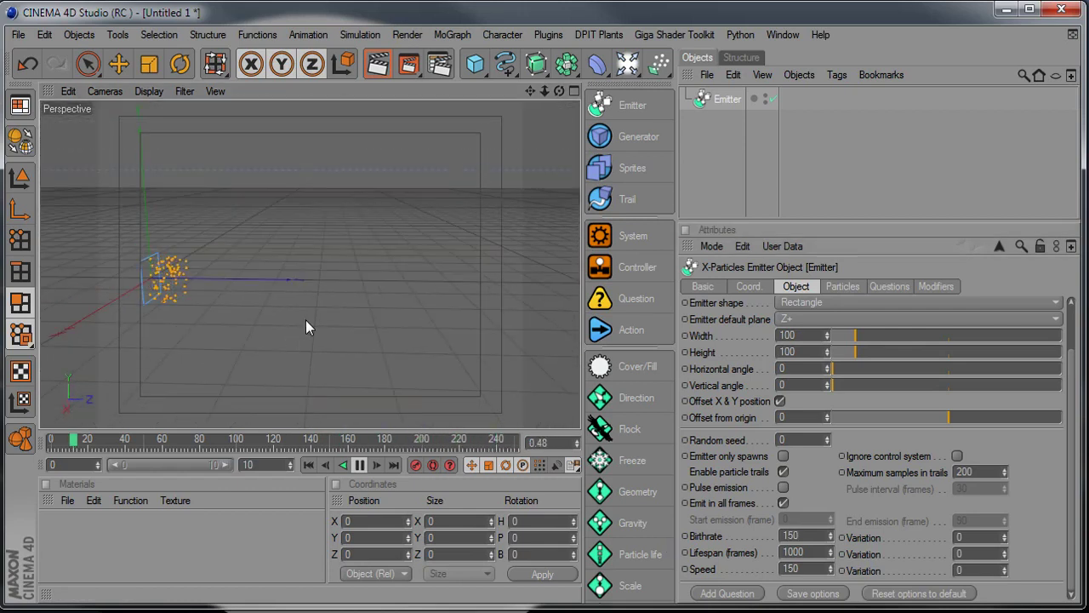
click(640, 402)
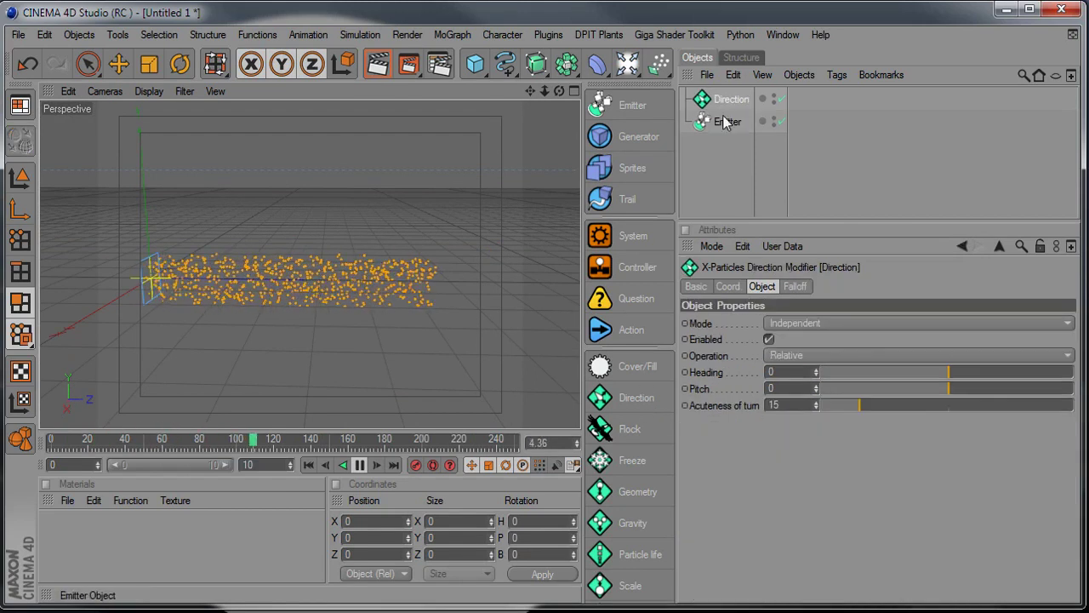
click(728, 121)
click(936, 287)
drag(848, 340, 846, 339)
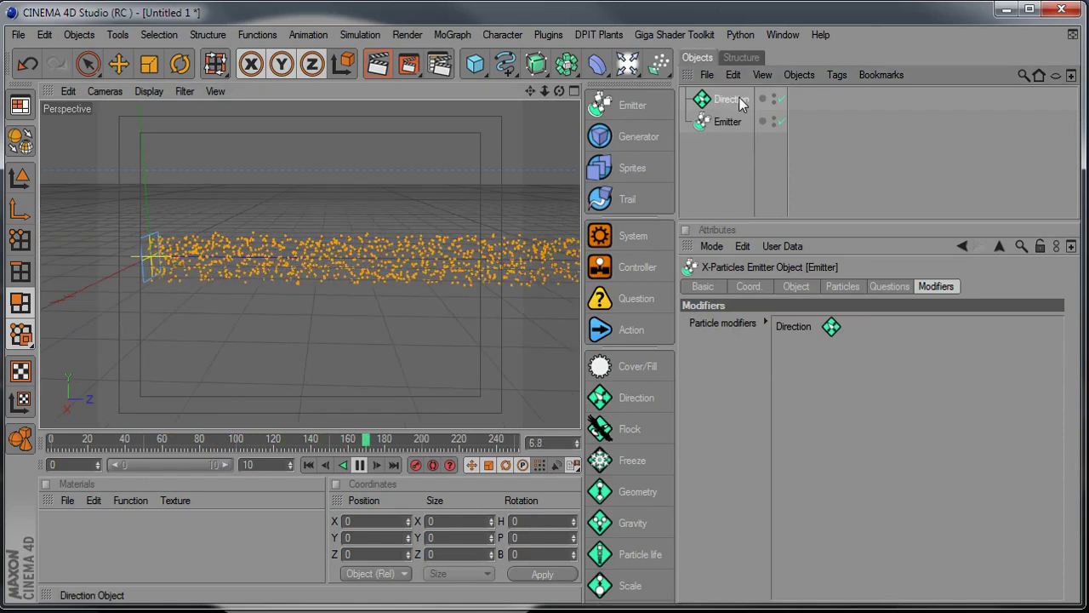
Set the Direction modifier's falloff shape to Box.
click(731, 99)
click(795, 287)
click(766, 323)
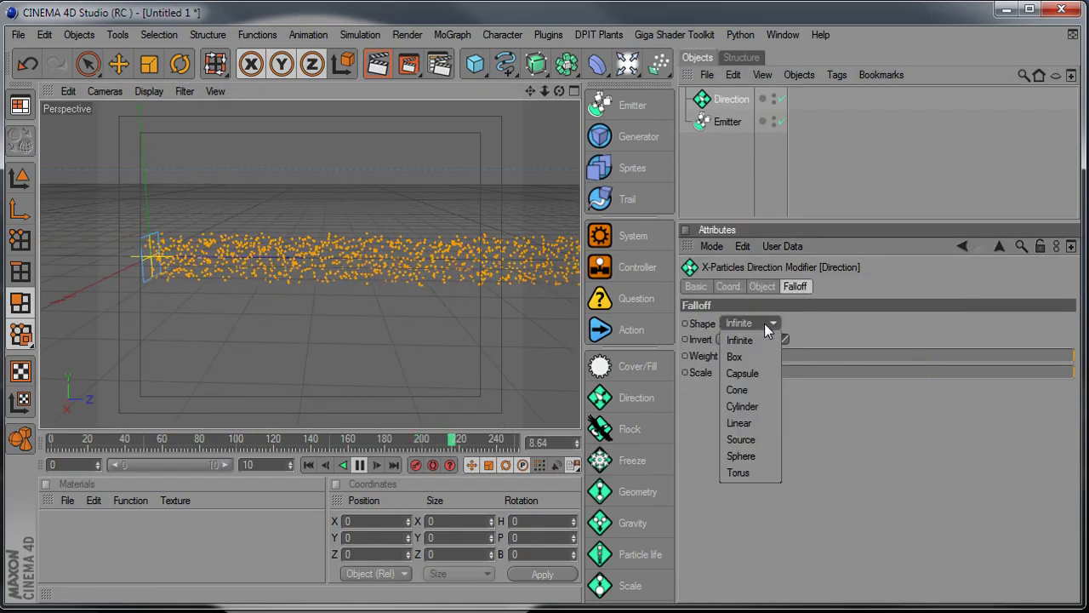
click(758, 362)
key(r)
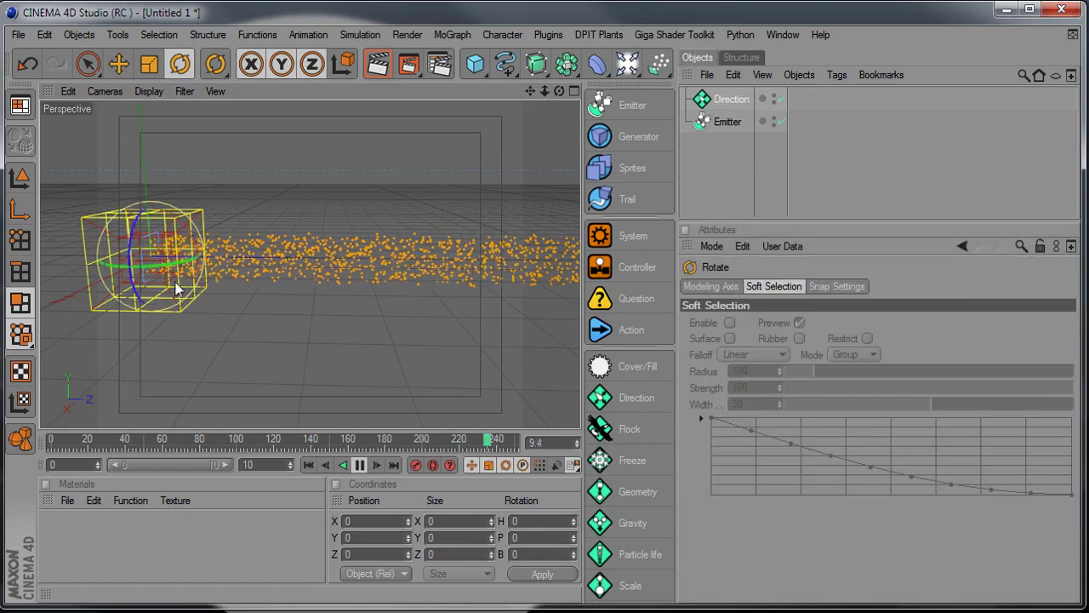
Move the Direction modifier's box falloff down the particle stream and scale it uniformly to a size of about 183.
key(e)
drag(210, 258, 384, 259)
key(t)
drag(211, 289, 303, 290)
alt+drag(211, 290, 300, 304)
Set the Direction modifier's Heading to 90.
click(770, 99)
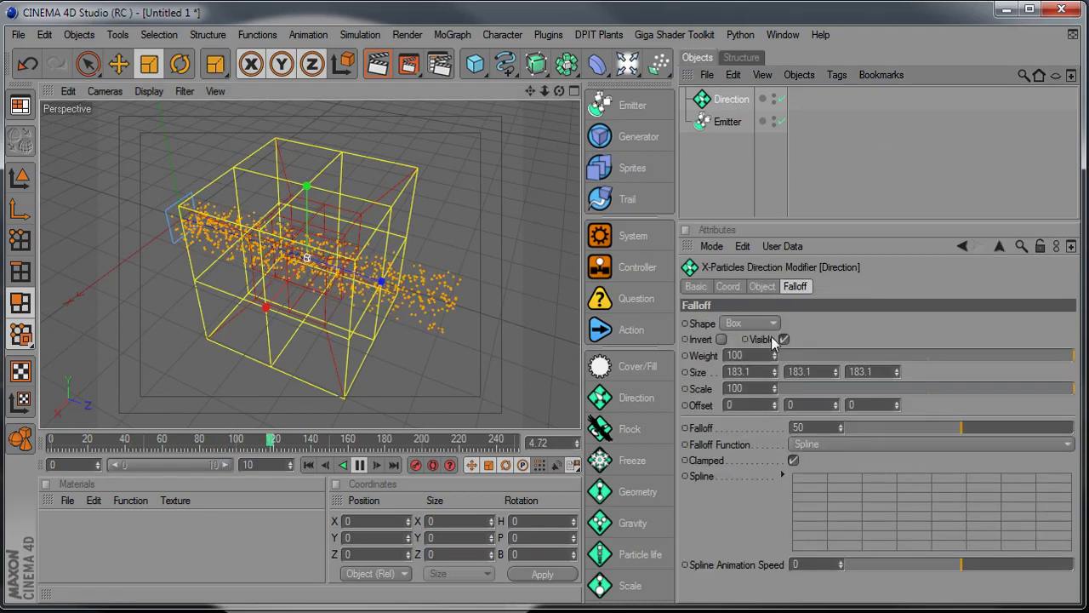
click(763, 287)
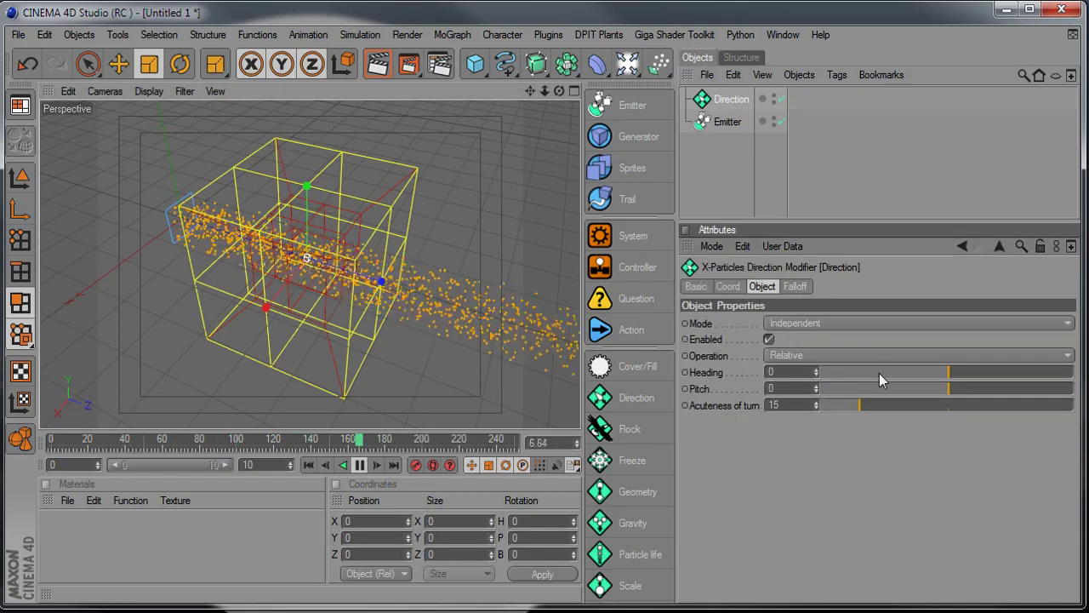
drag(784, 372, 652, 370)
text(90)
key(Return)
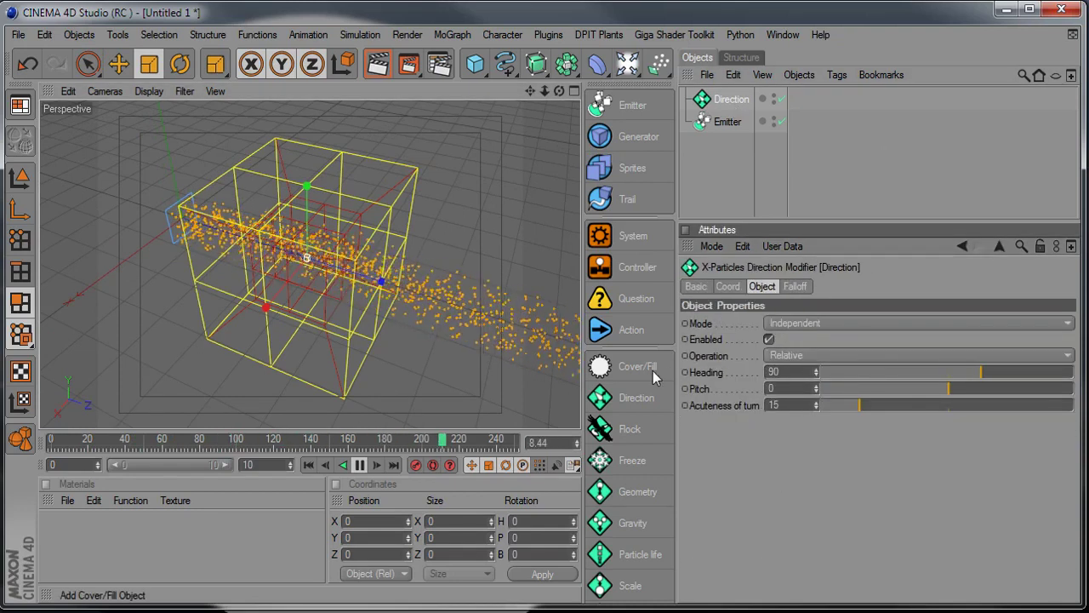
Move the Direction modifier's box falloff farther from the Emitter along the particle stream.
key(e)
drag(354, 342, 394, 333)
alt+drag(315, 353, 408, 381)
scroll(408, 381, down, 2)
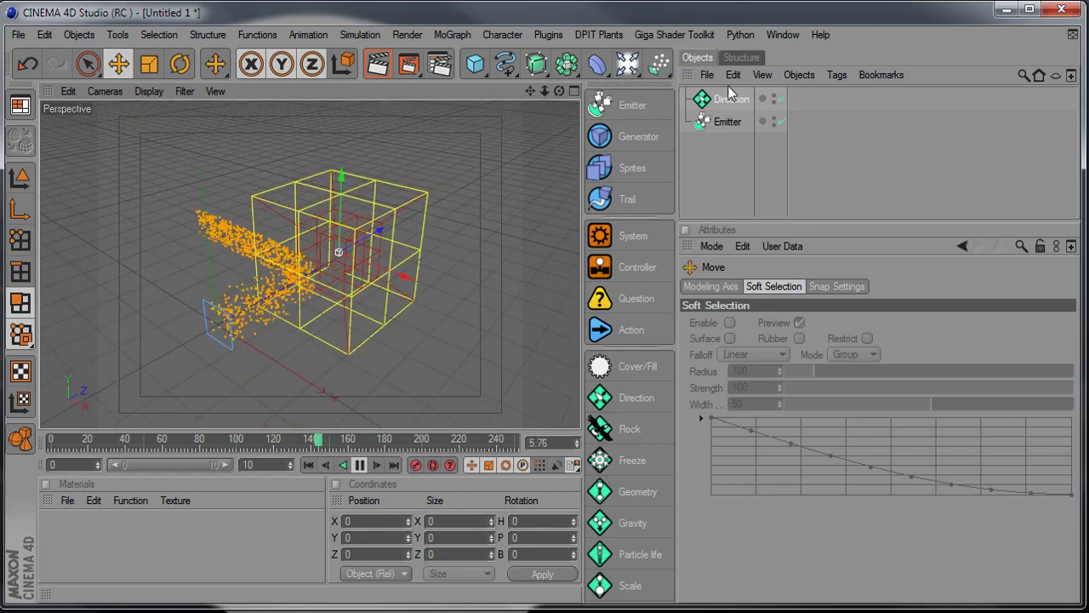
Add a Gravity modifier and assign it to the Emitter's list of particle modifiers.
scroll(643, 487, down, 2)
click(632, 443)
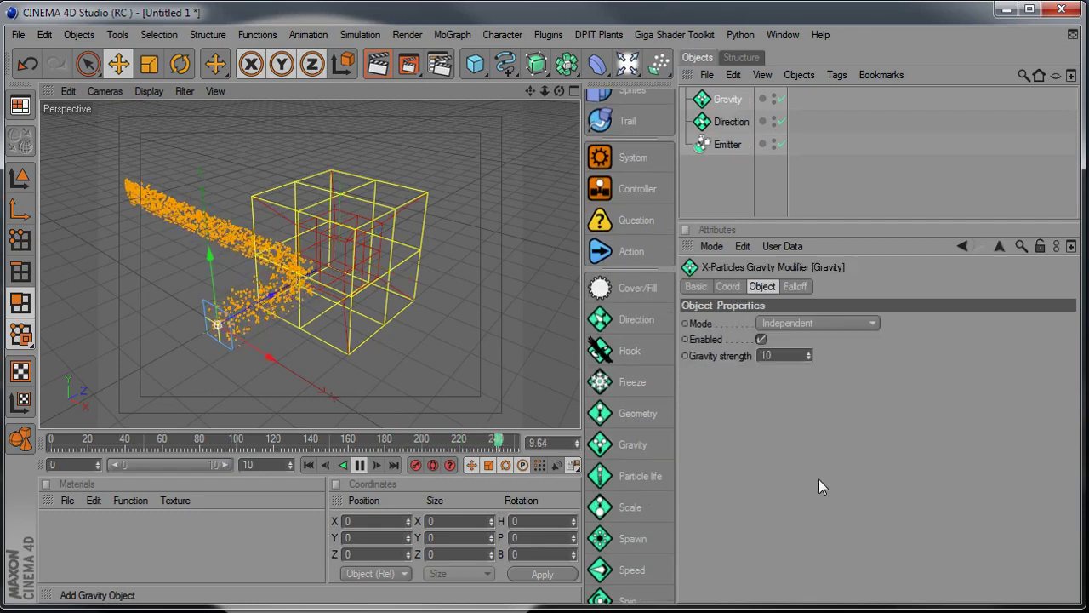
click(727, 145)
drag(724, 100, 865, 257)
drag(932, 289, 843, 374)
Set the Gravity modifier's falloff shape to Sphere.
click(725, 101)
alt+drag(477, 289, 442, 228)
click(802, 288)
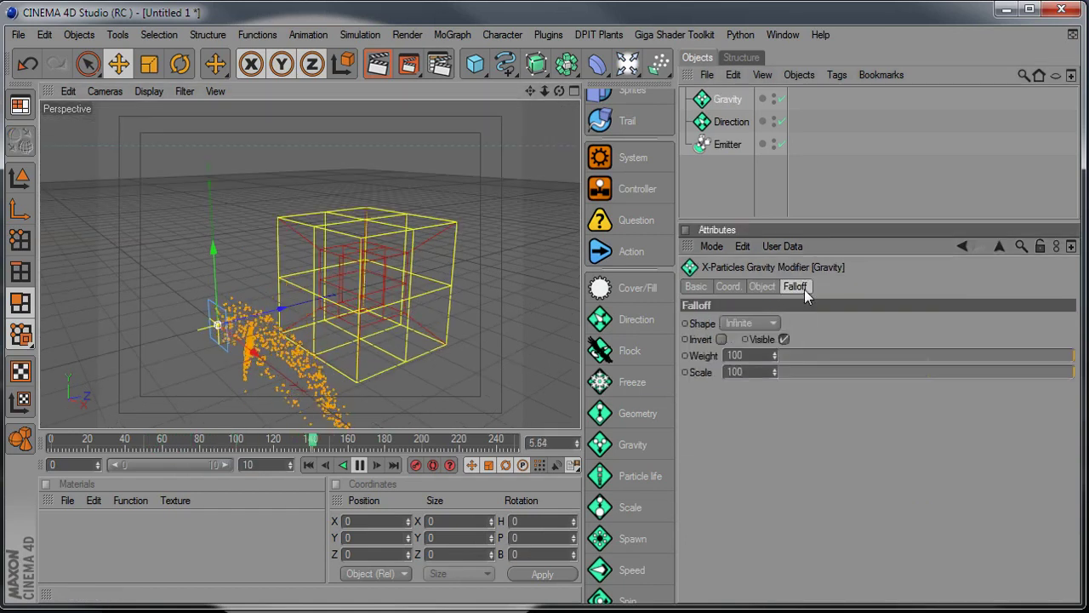
click(773, 323)
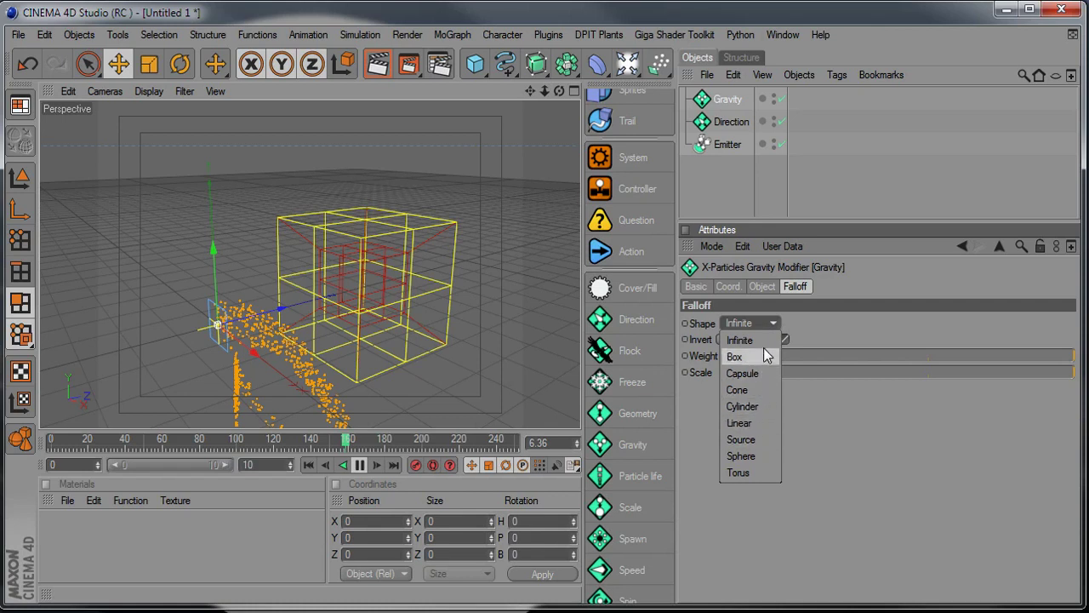
click(742, 456)
key(t)
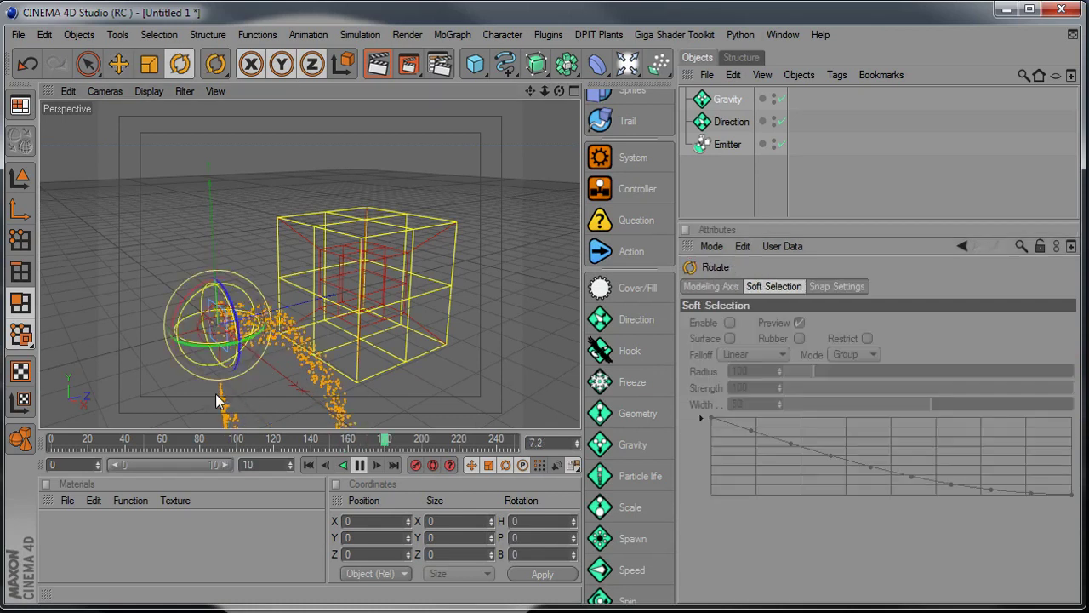
Move the Gravity modifier's sphere falloff beside the box, into the path of the turned particles, and enlarge it.
drag(371, 390, 421, 390)
alt+drag(371, 390, 556, 389)
key(e)
alt+middle_drag(371, 387, 365, 249)
alt+drag(370, 387, 451, 439)
alt+middle_drag(370, 388, 233, 374)
drag(307, 204, 381, 257)
key(t)
drag(407, 374, 328, 298)
scroll(392, 369, down, 4)
alt+drag(380, 369, 437, 312)
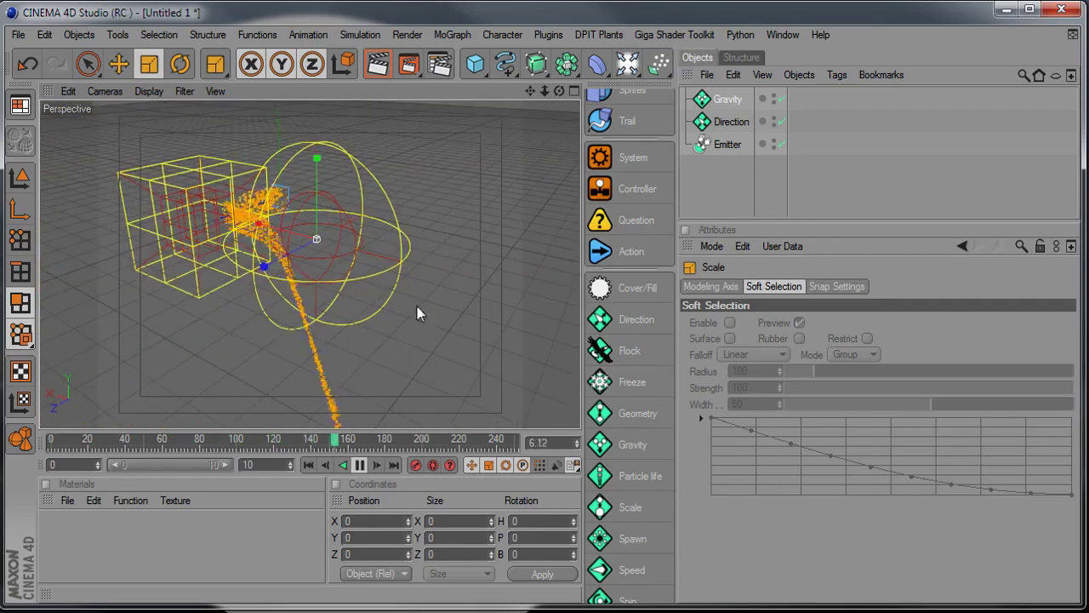
Delete the Direction and Gravity modifiers, keeping only the Emitter.
alt+drag(510, 362, 553, 370)
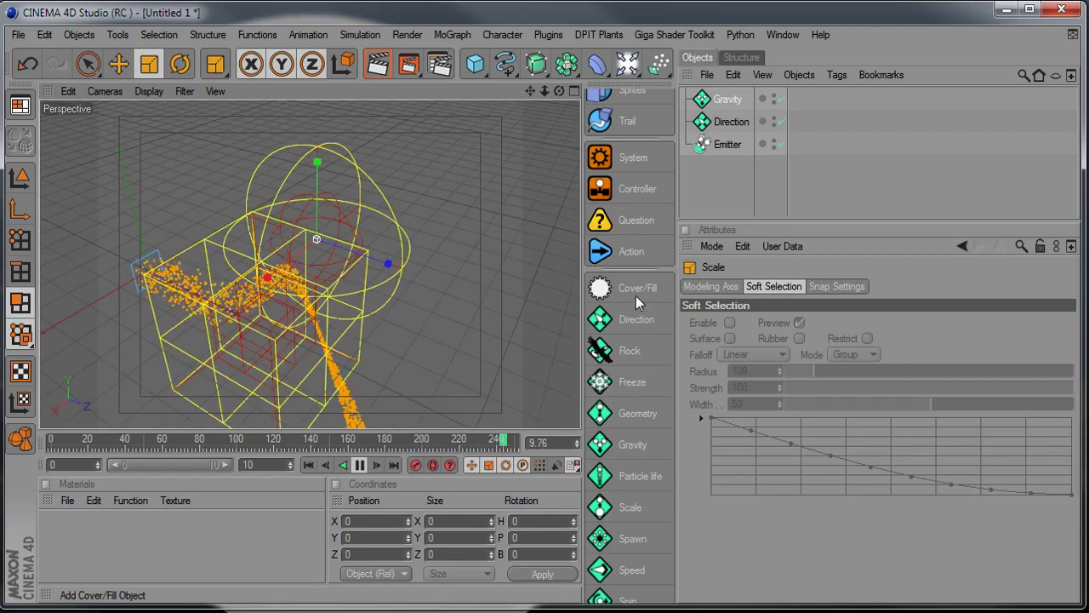
scroll(631, 331, down, 3)
scroll(649, 374, down, 2)
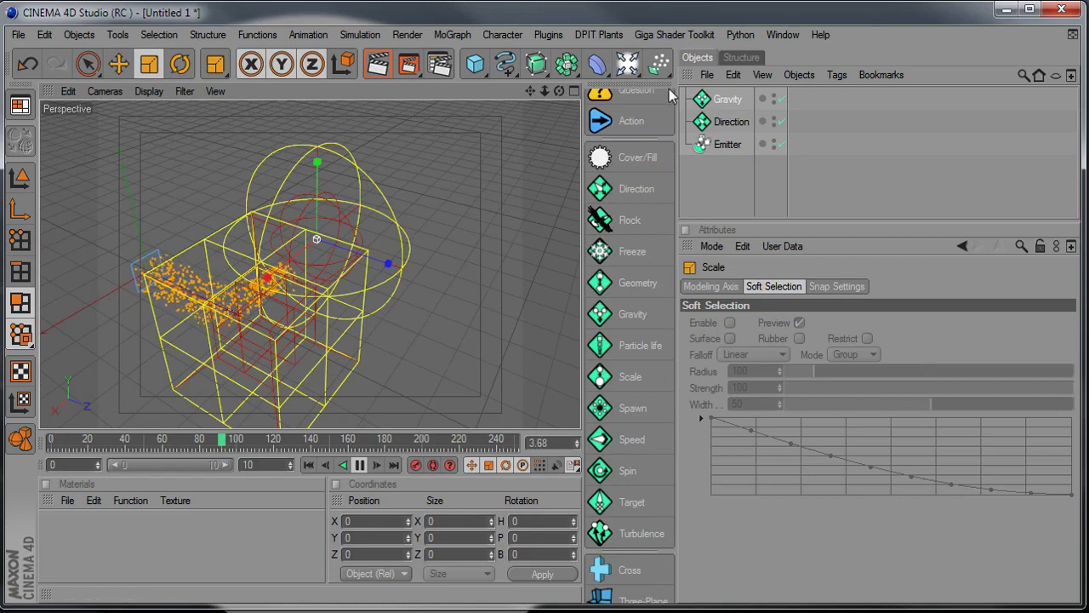
click(729, 121)
ctrl+click(721, 101)
key(Delete)
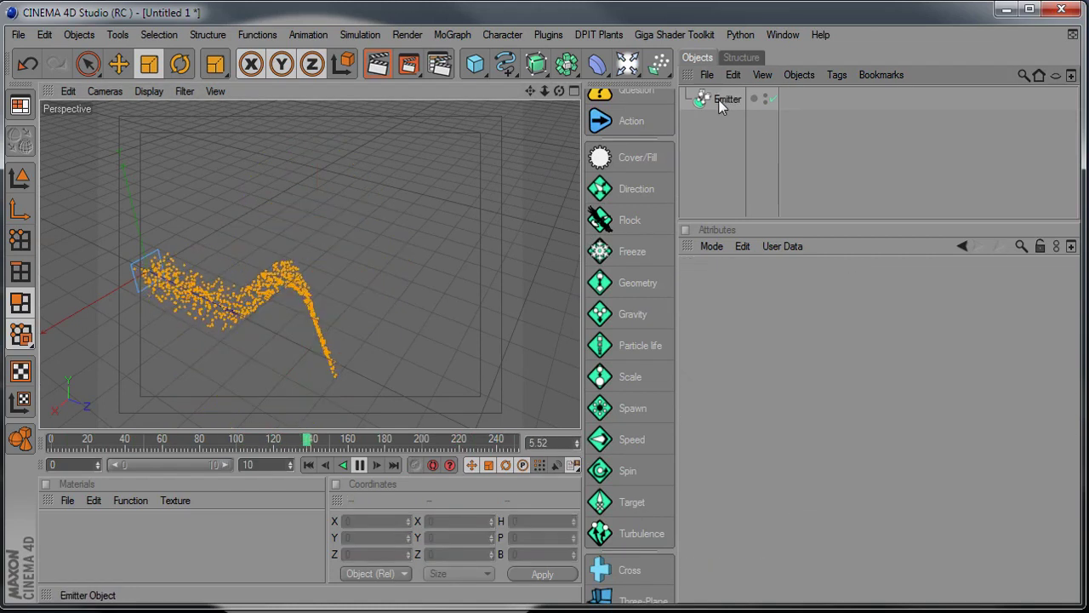
Add a Target modifier and a Null object, and move the Null along its Z axis away from the Emitter.
click(720, 100)
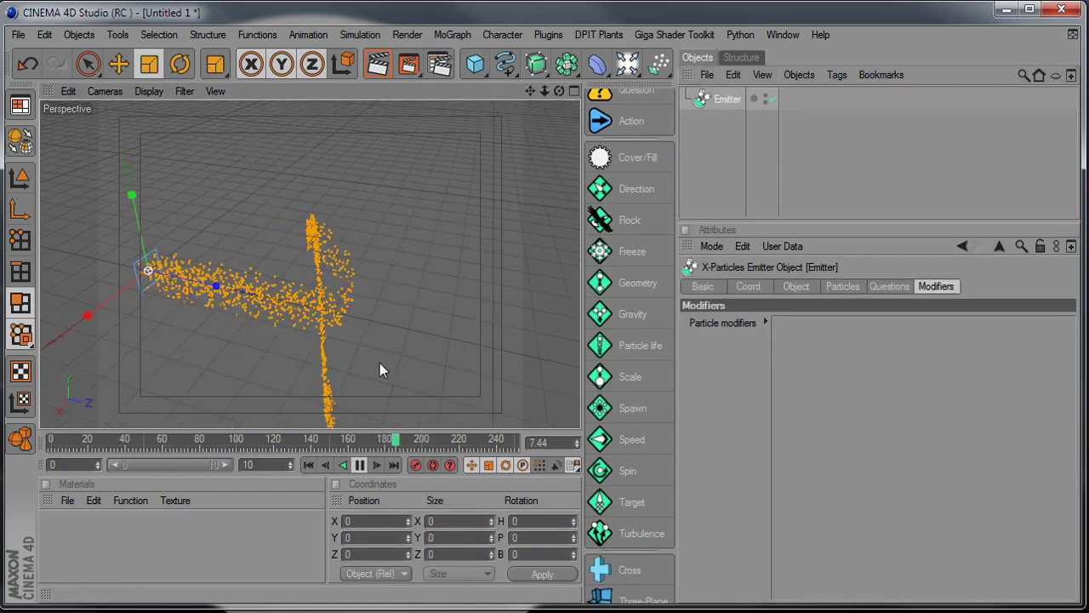
click(630, 500)
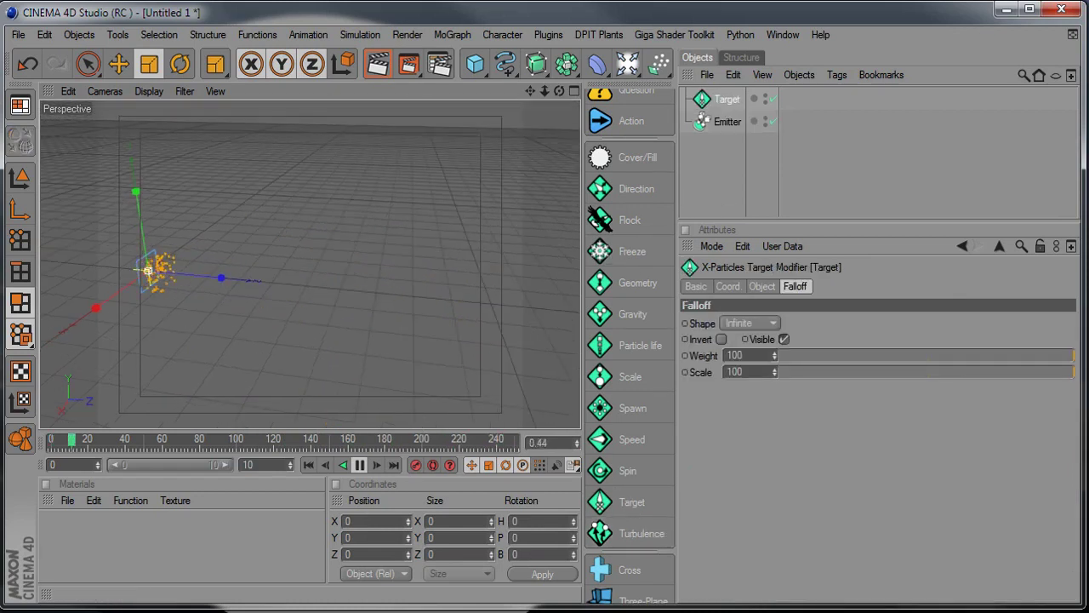
click(79, 34)
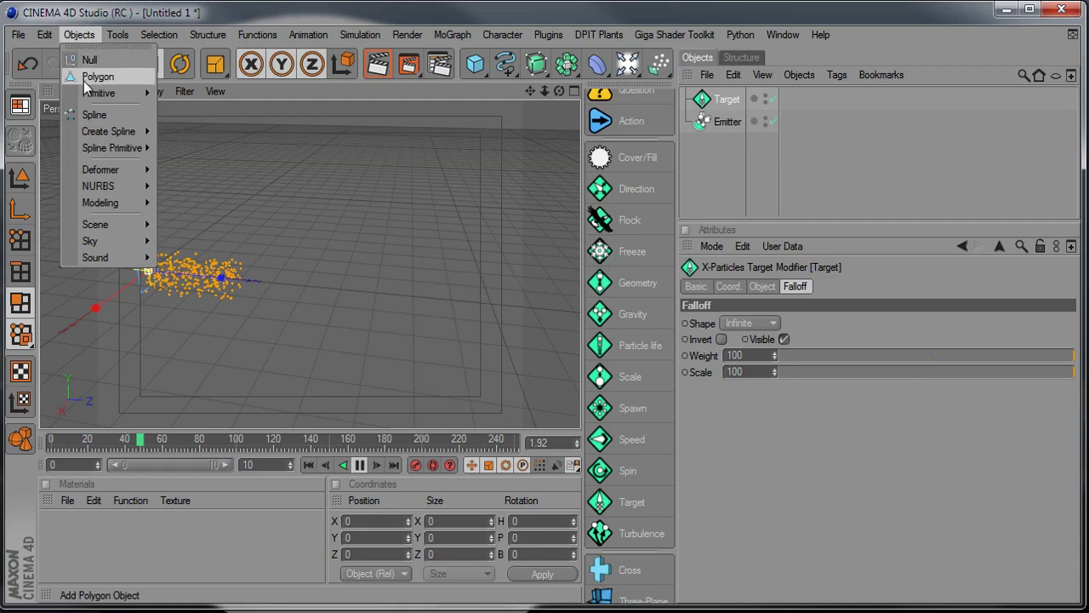
click(90, 59)
key(e)
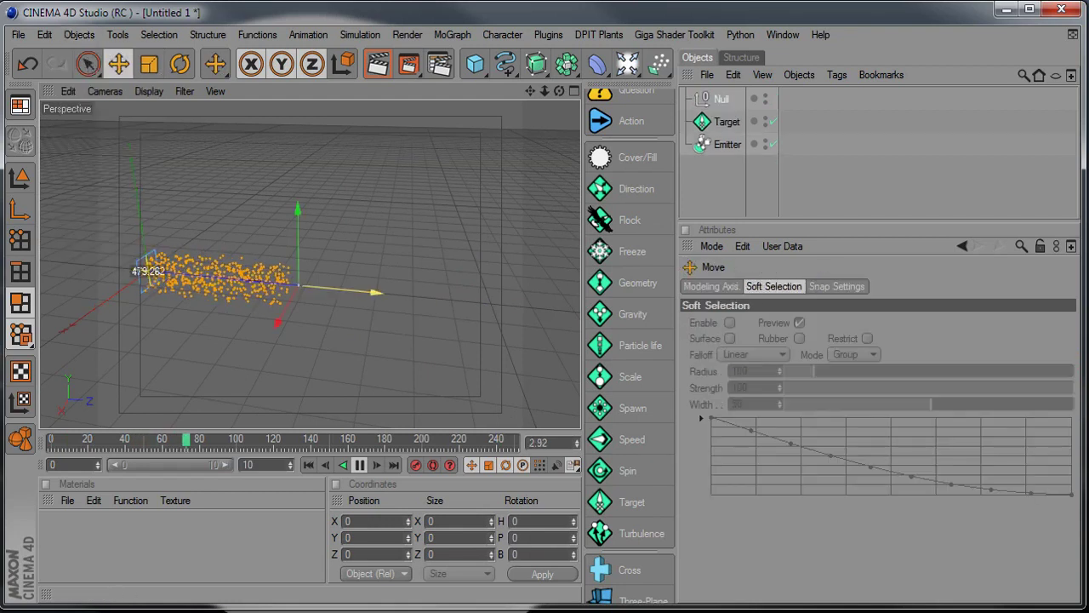
Assign the Null as the Target modifier's primary target object.
click(725, 122)
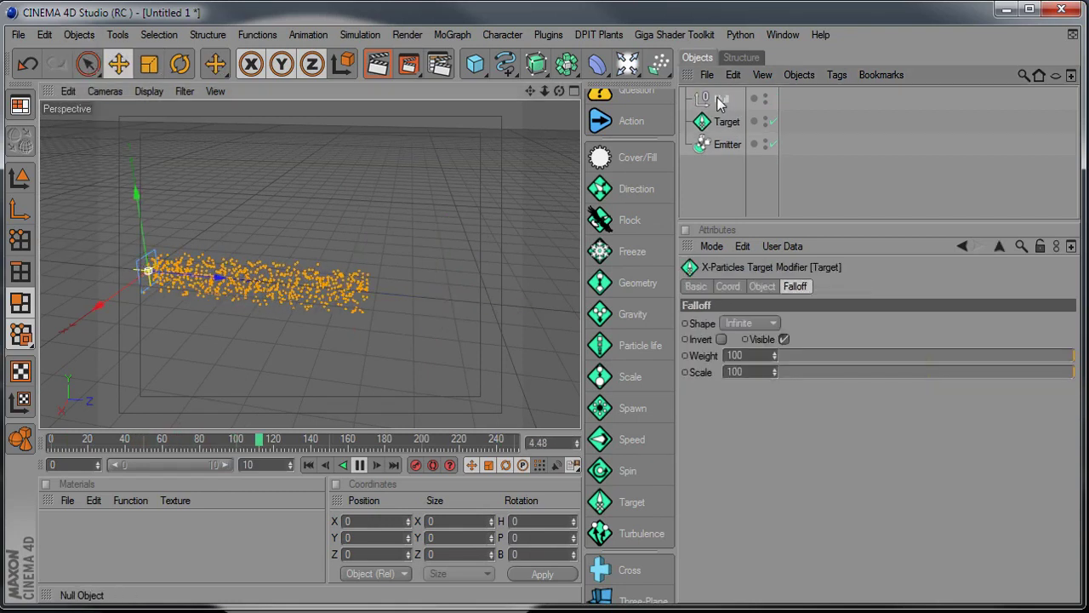
click(720, 100)
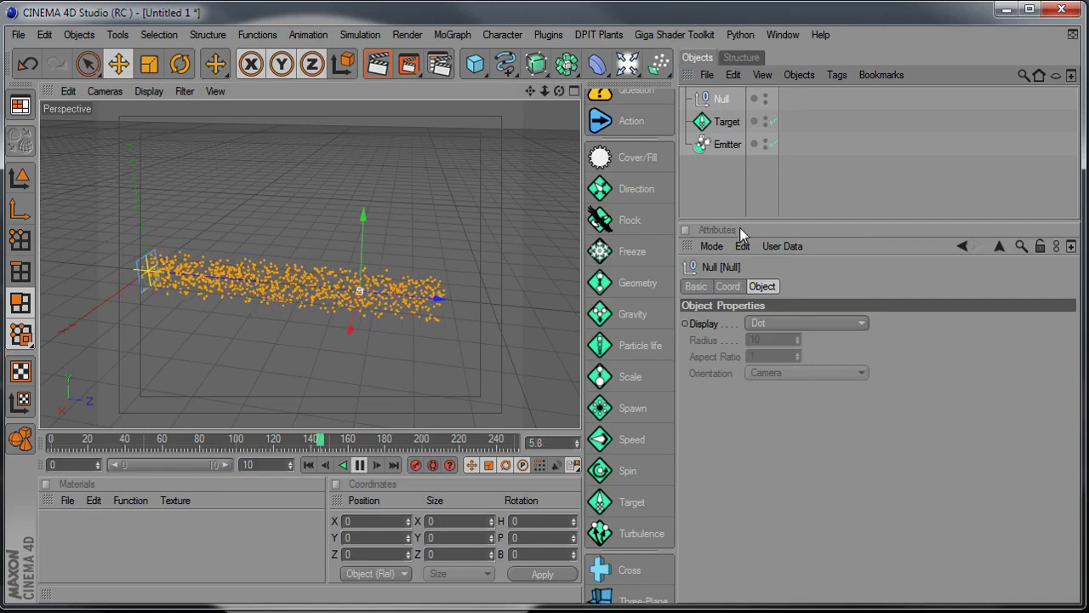
click(720, 125)
click(771, 285)
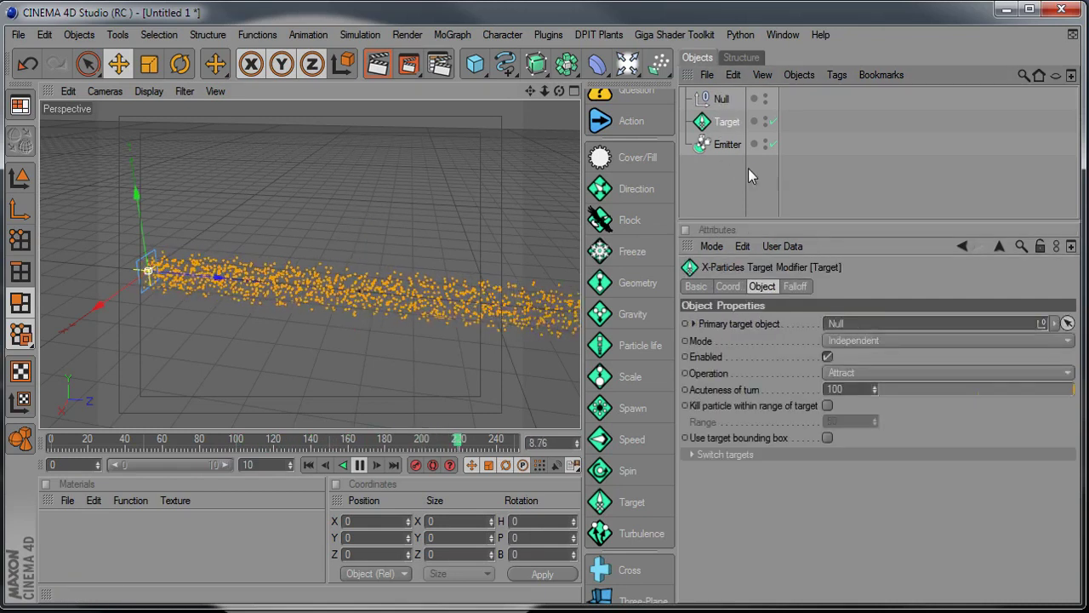
Assign the Target modifier to the Emitter's particle modifiers, and raise the Null above the particle stream.
click(727, 145)
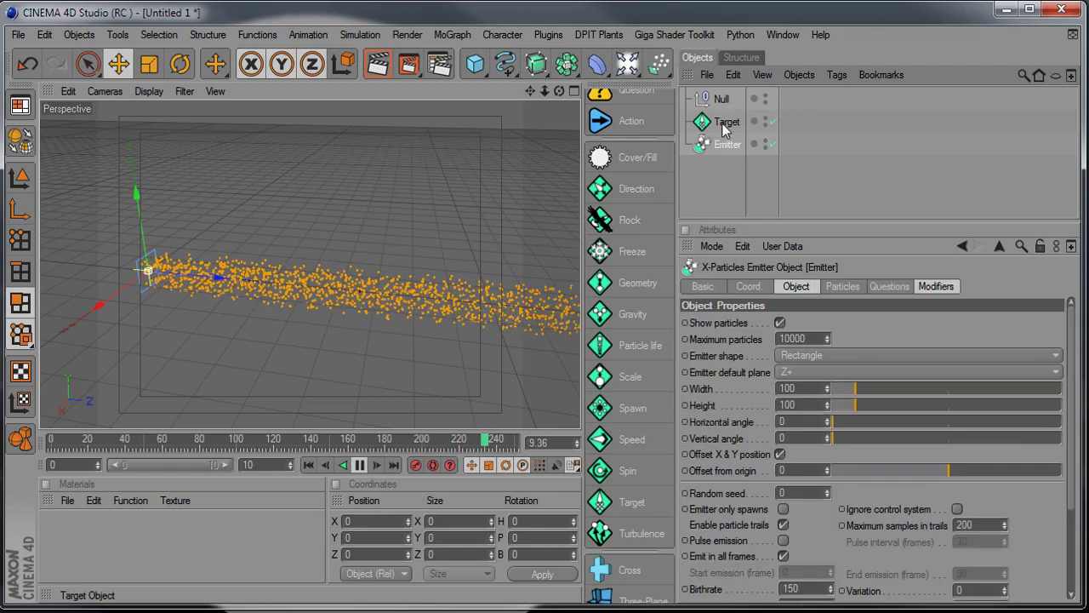
click(934, 287)
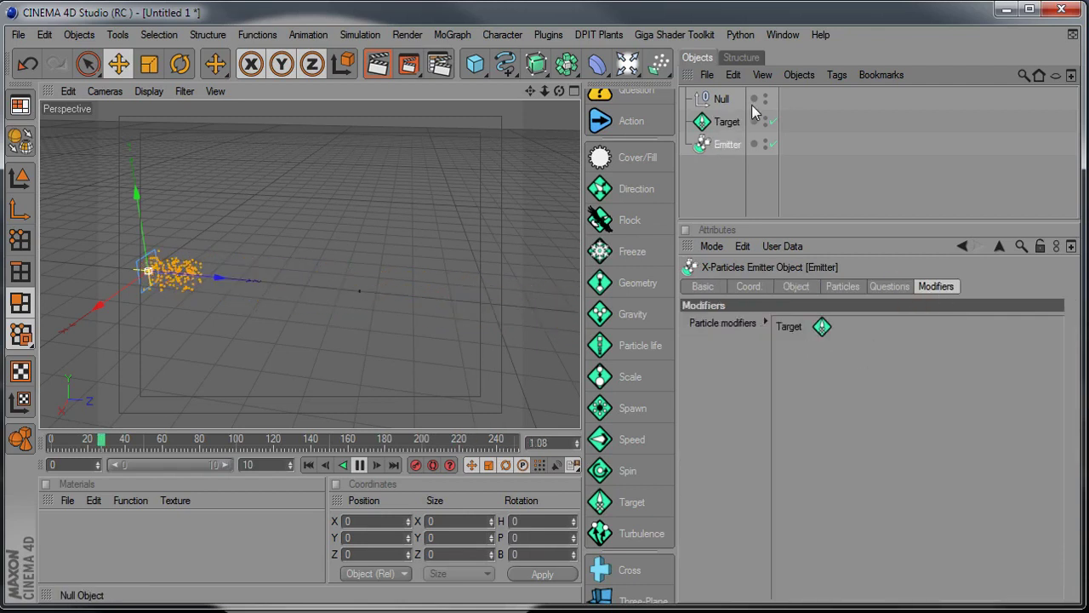
click(722, 100)
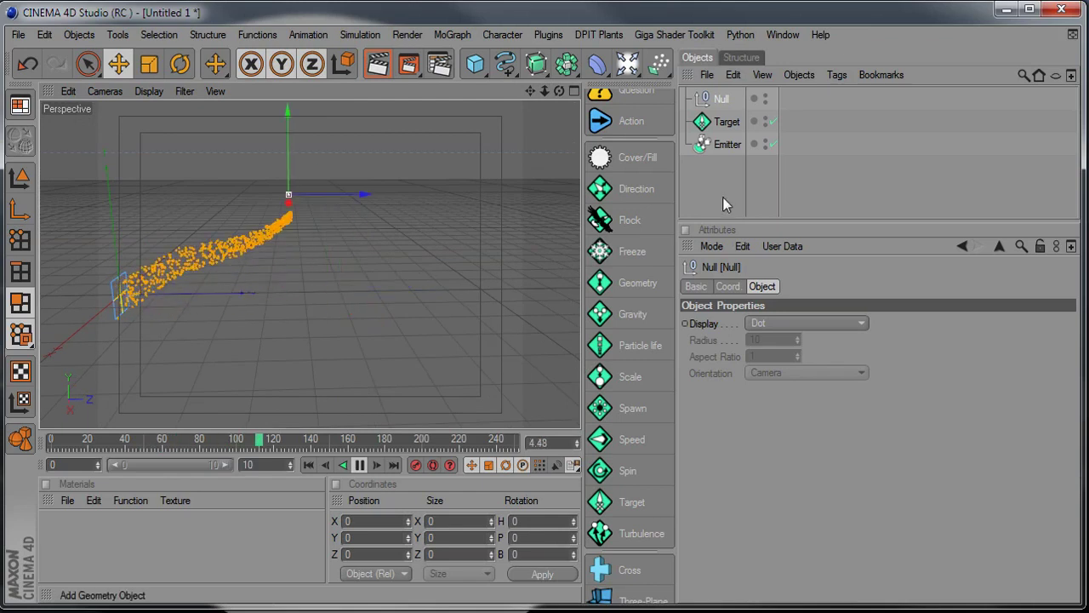
Reveal the Target modifier's switch targets, and try its Repel operation before restoring Attract.
click(727, 122)
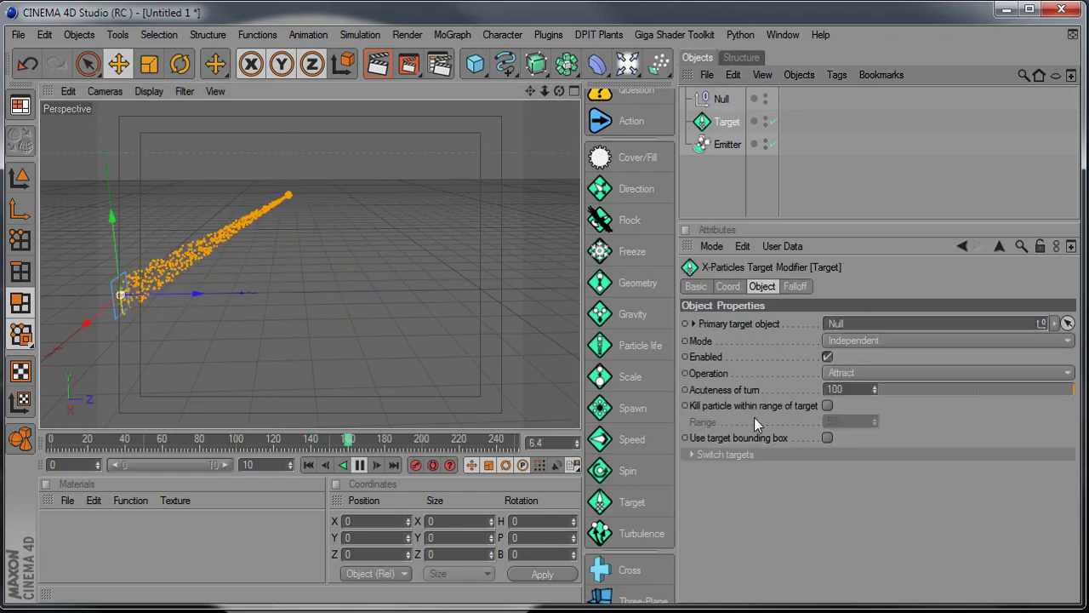
click(725, 455)
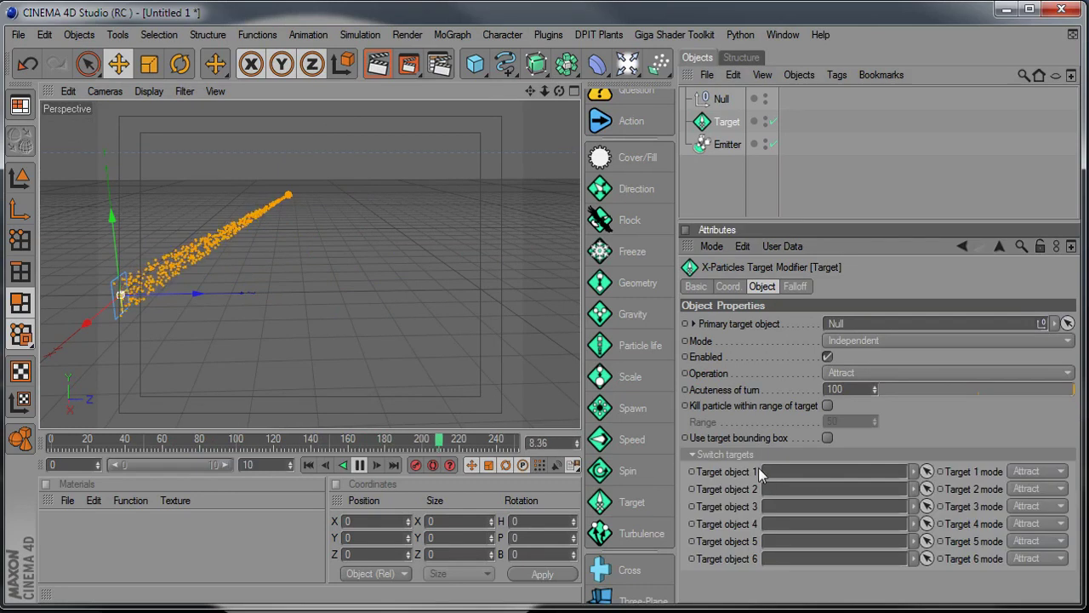
click(876, 372)
click(872, 402)
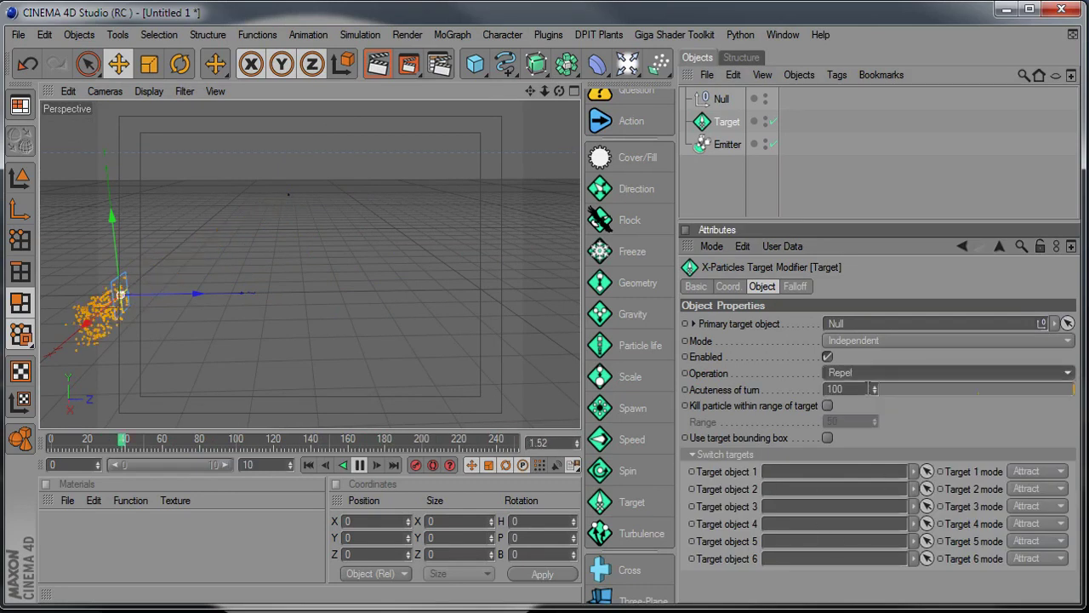
click(883, 375)
click(882, 387)
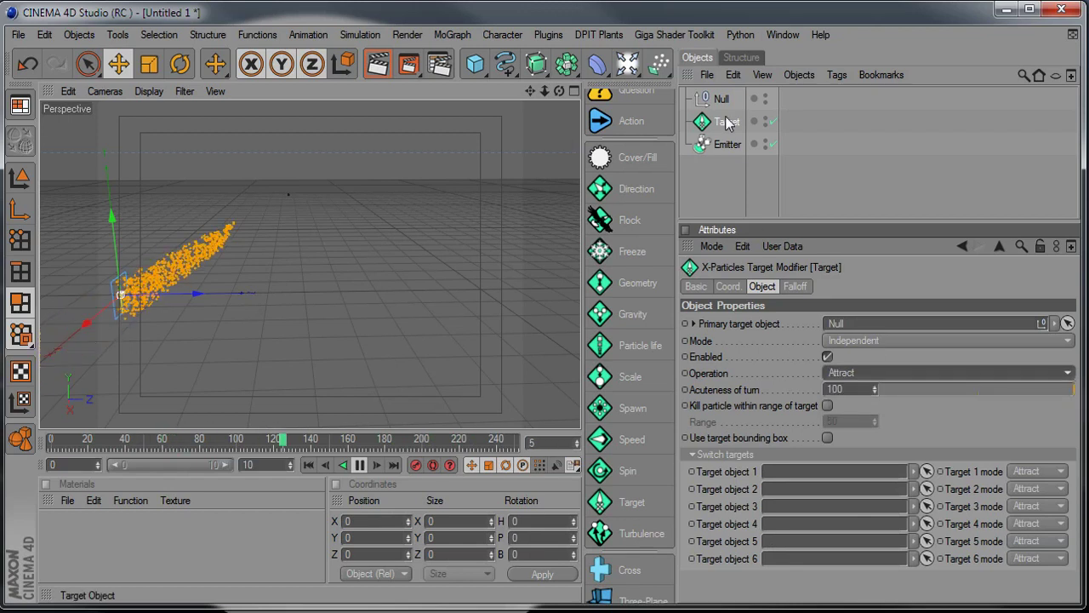
scroll(634, 153, up, 2)
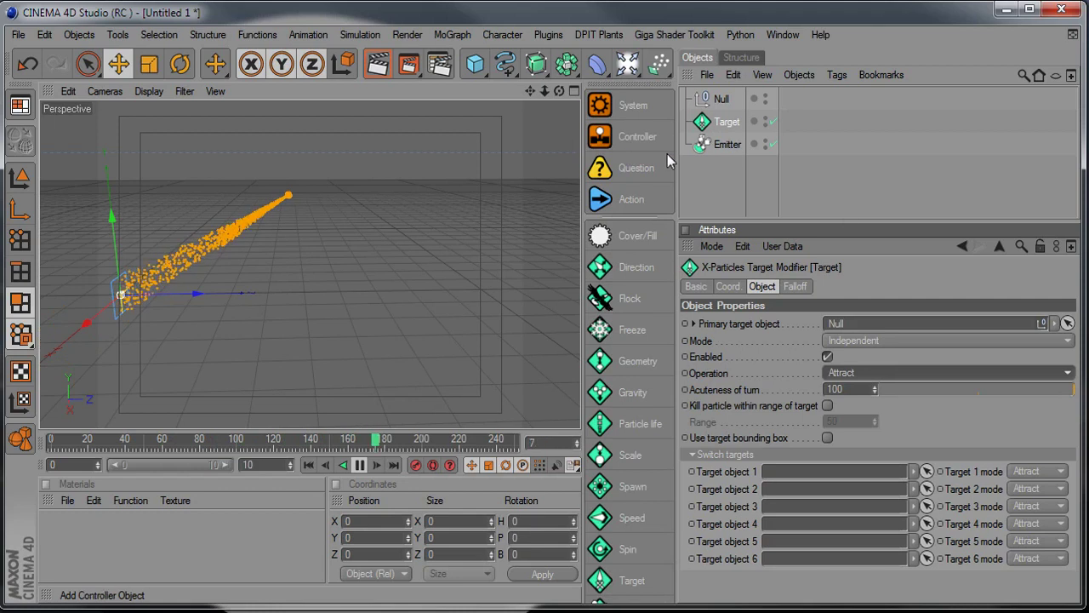
alt+drag(497, 264, 474, 259)
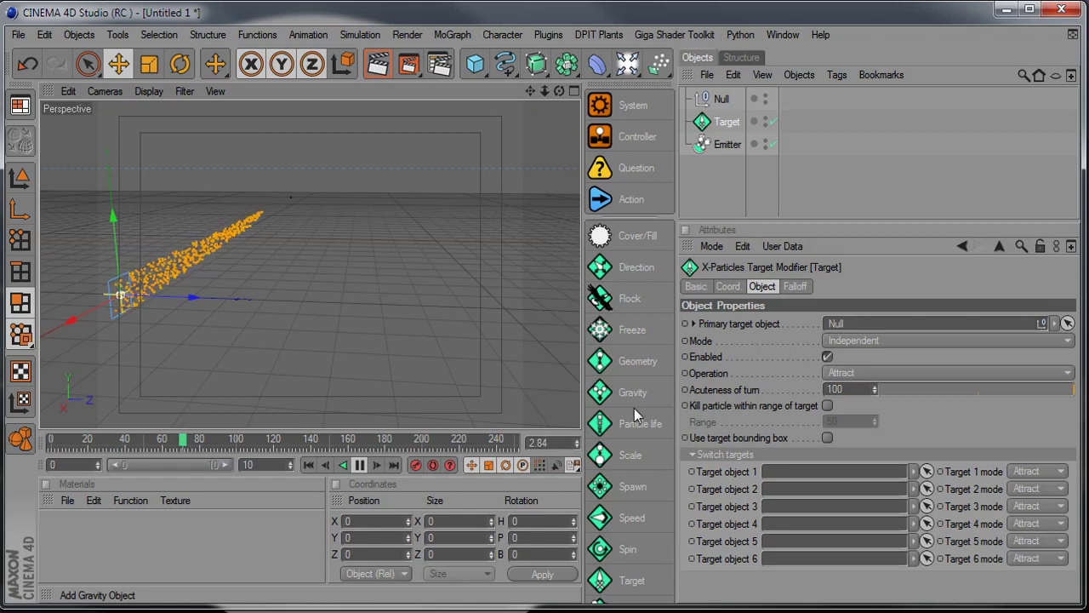
scroll(632, 436, down, 2)
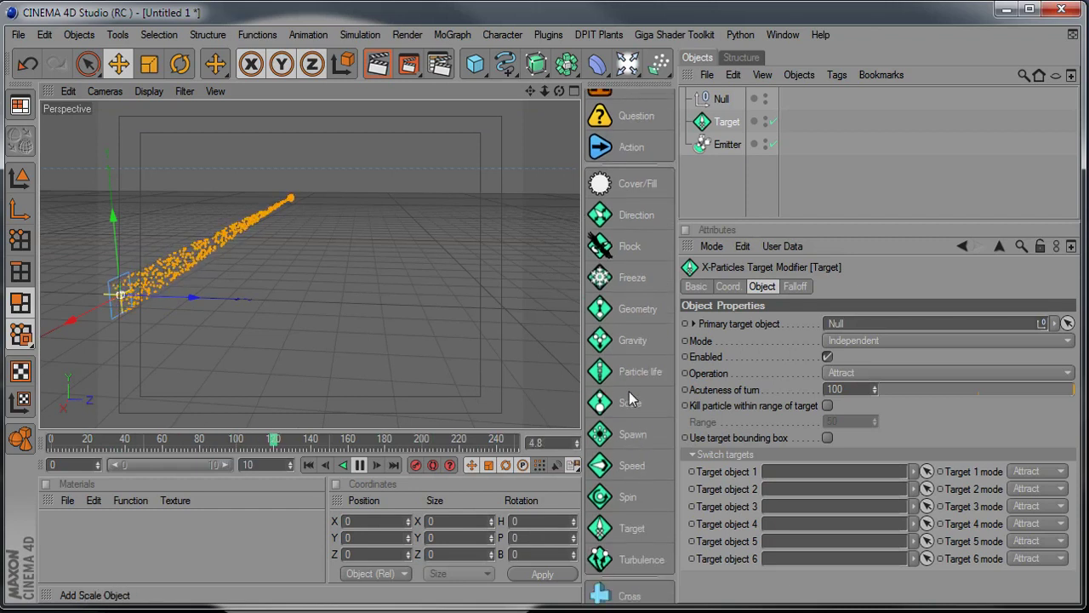
scroll(629, 431, down, 1)
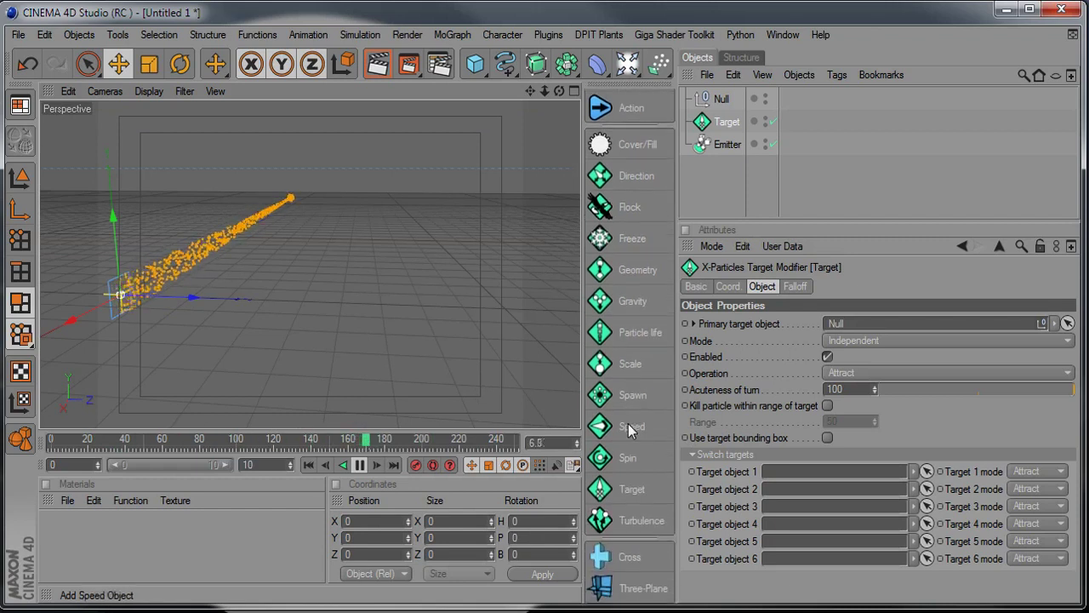
scroll(630, 430, up, 5)
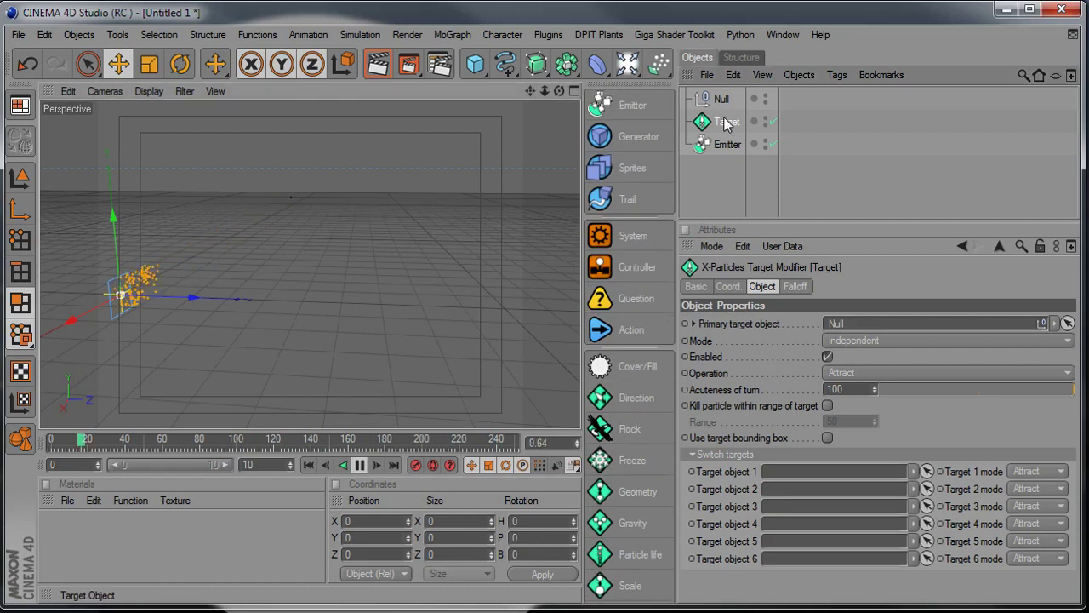
Delete the Target modifier and the Null, keeping only the Emitter.
key(Delete)
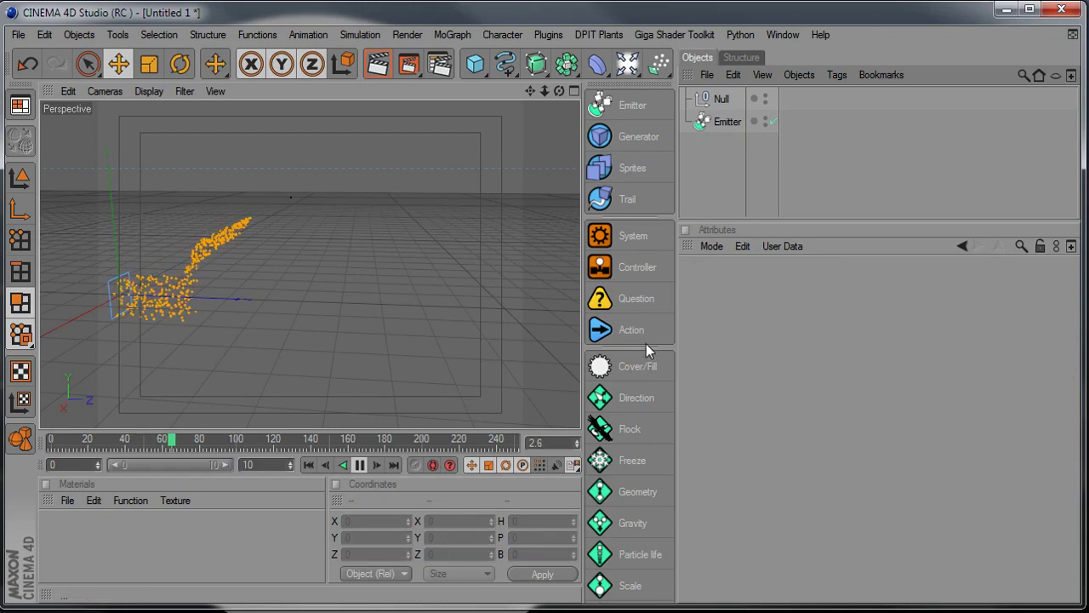
click(720, 98)
key(Delete)
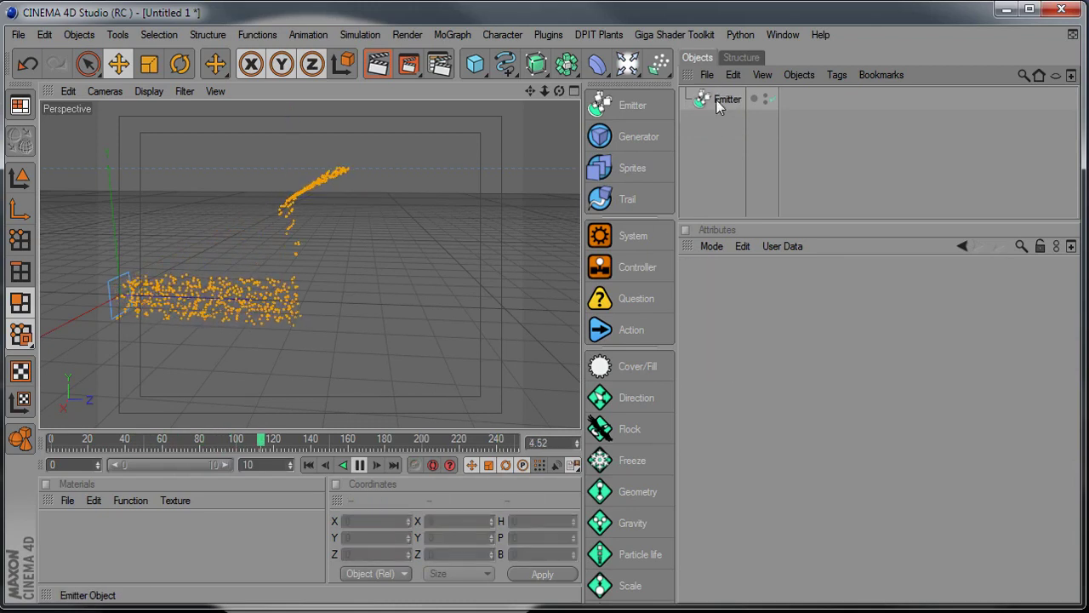
Limit the Emitter's output by turning off Emit in all frames, ending emission at frame 20 and setting the birthrate to 30.
click(723, 100)
click(842, 286)
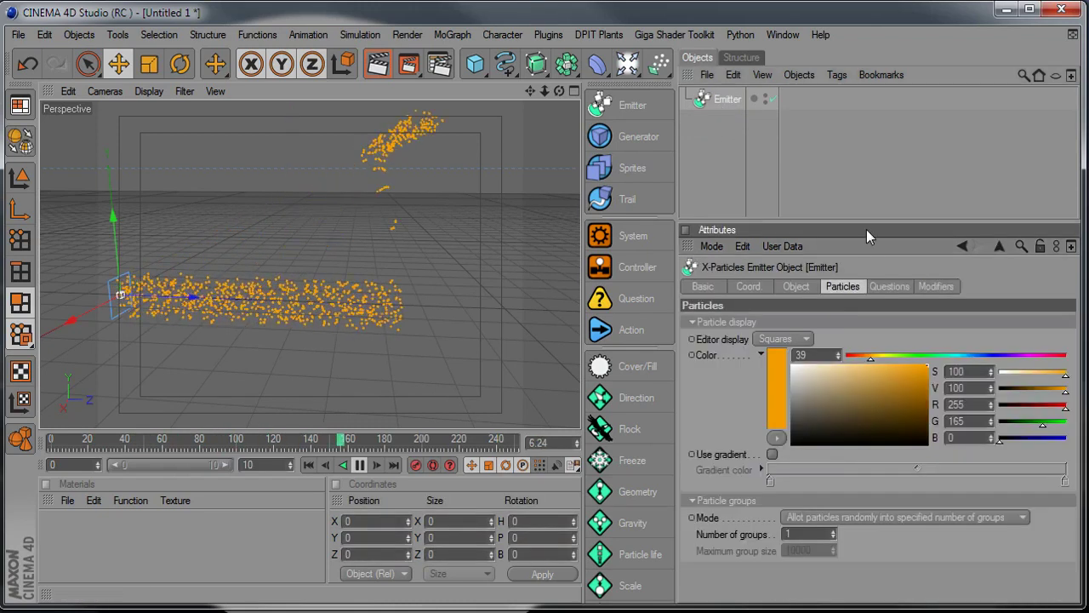
drag(866, 221, 854, 144)
click(797, 192)
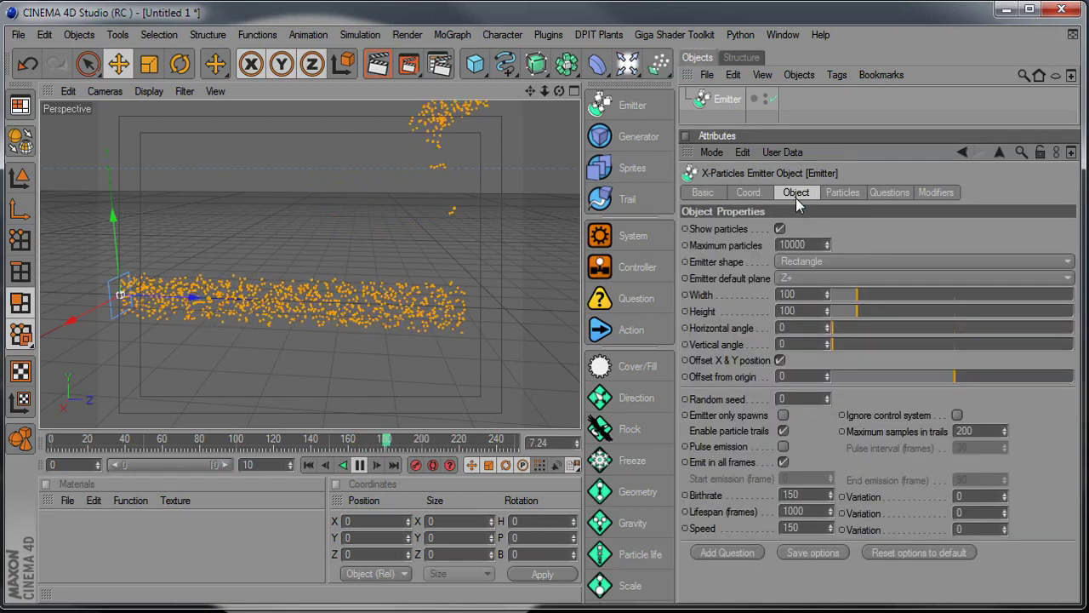
click(783, 461)
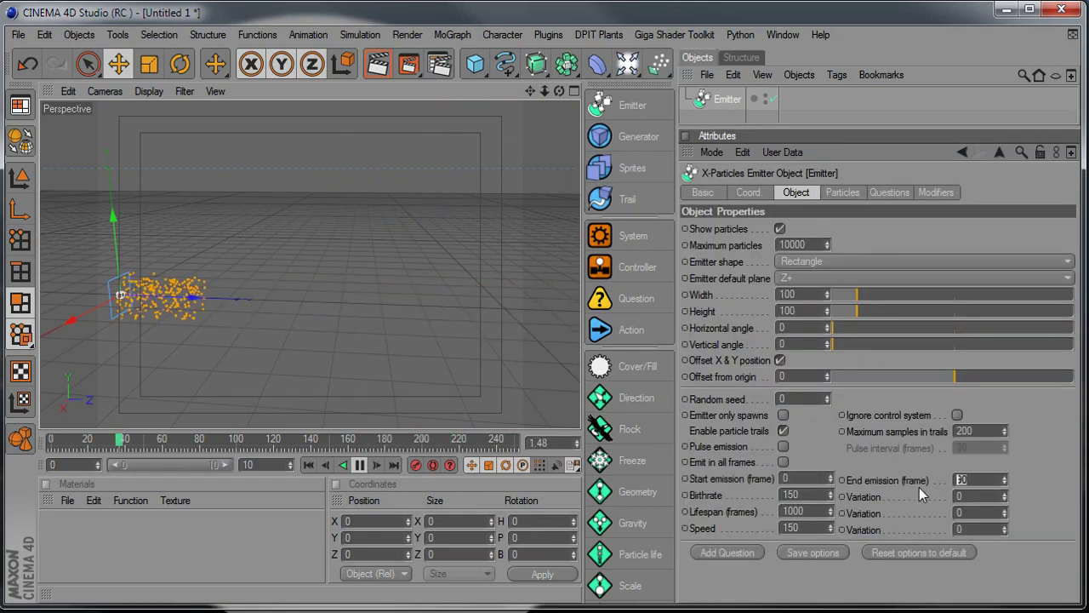
text(20)
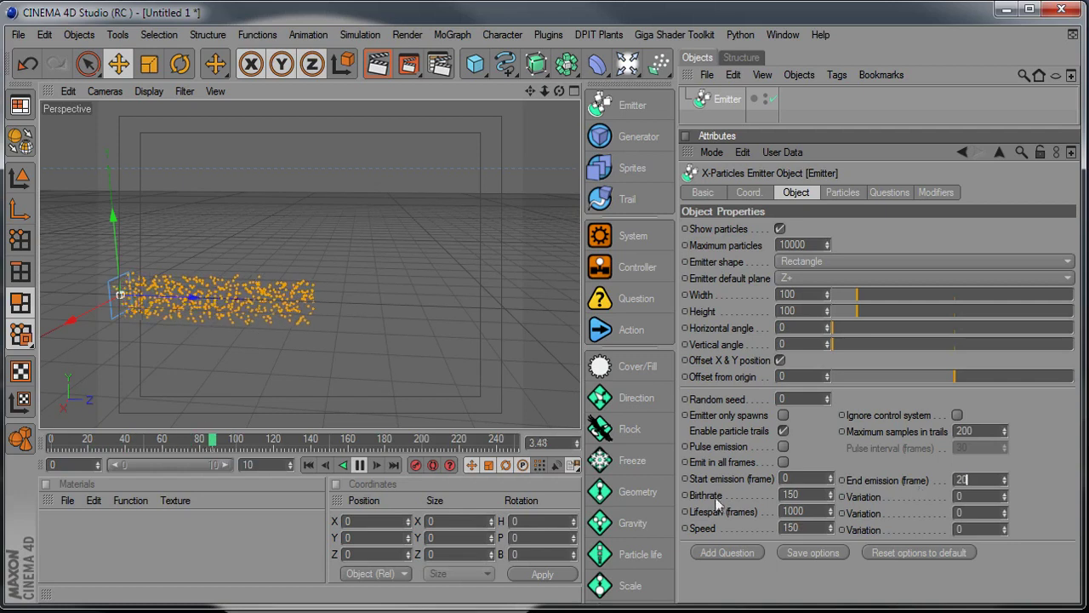
key(Tab)
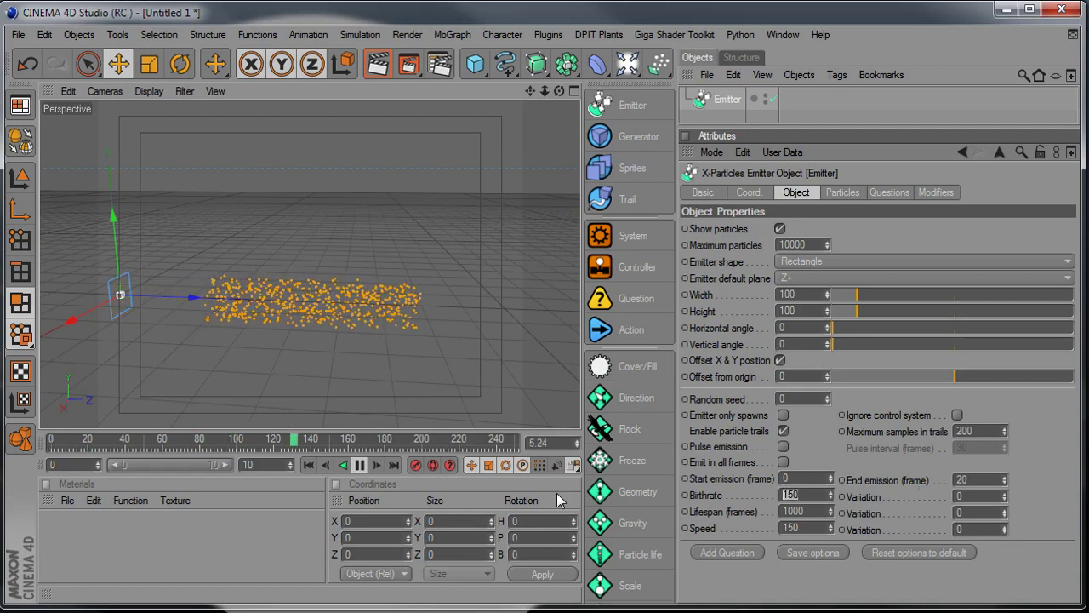
text(30)
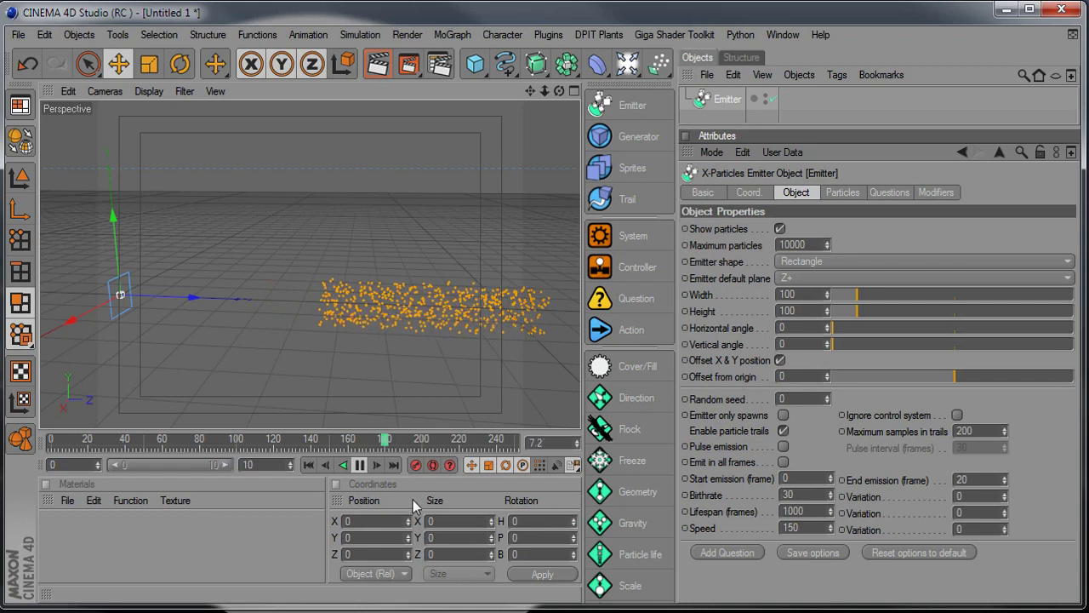
click(316, 463)
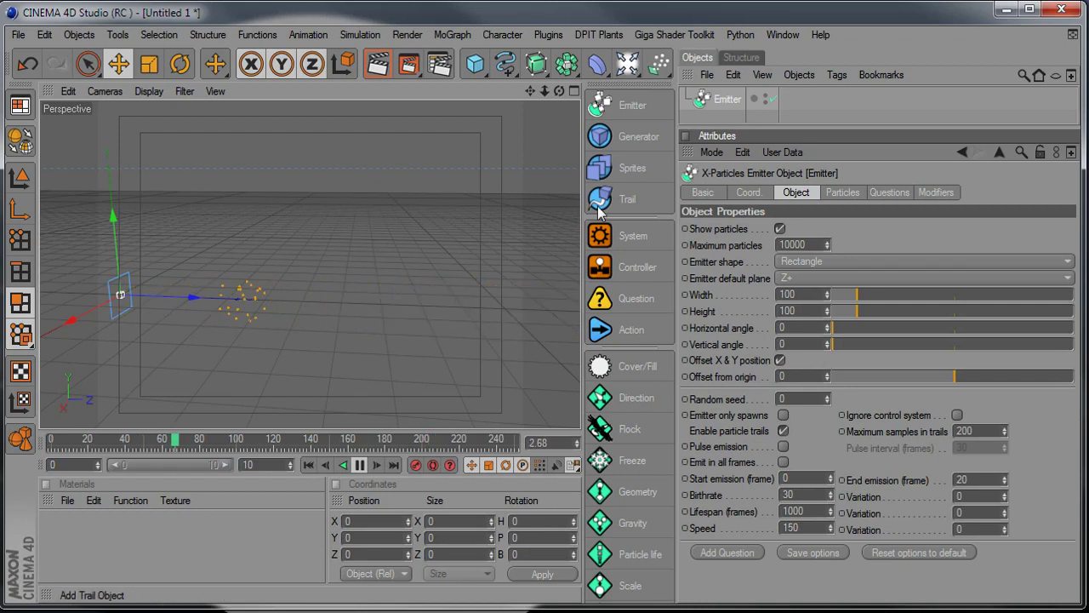
drag(770, 128, 769, 167)
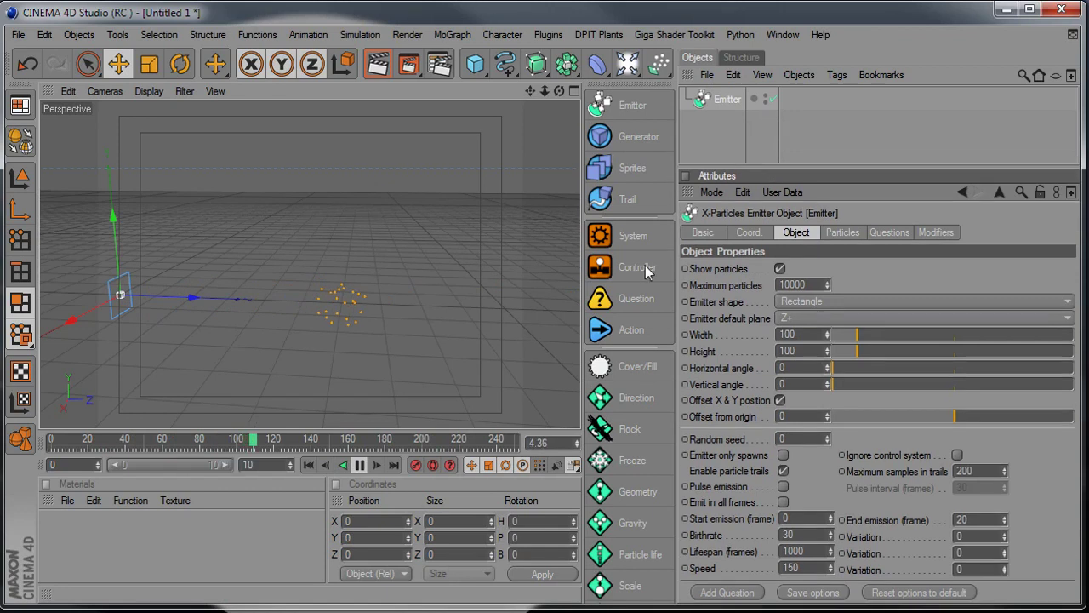
Stop and rewind the animation, then add a Flock modifier and assign it to the Emitter's particle modifiers.
click(358, 464)
click(308, 464)
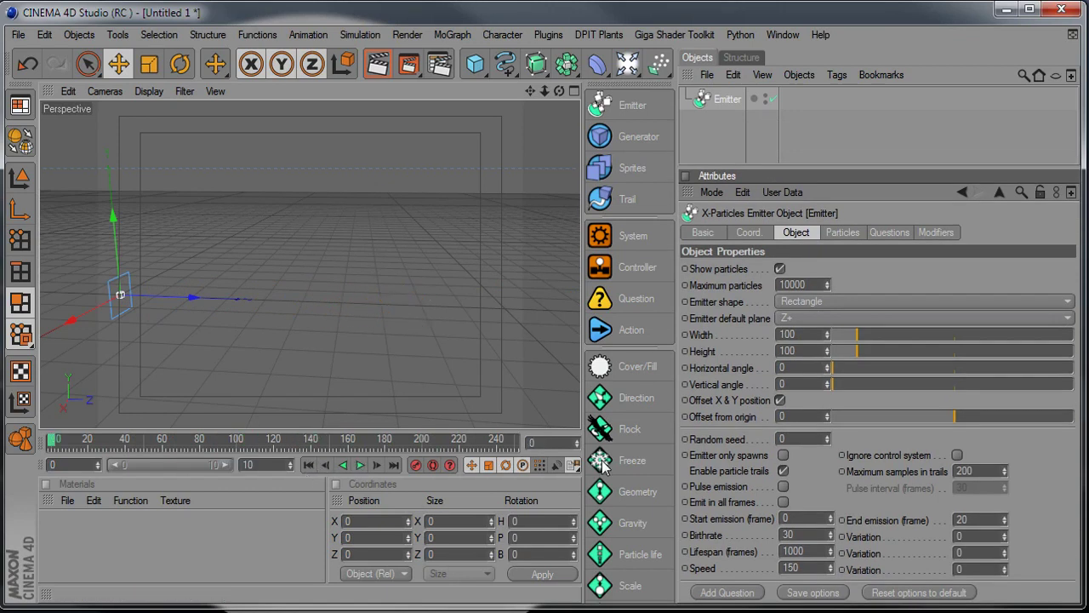
click(624, 443)
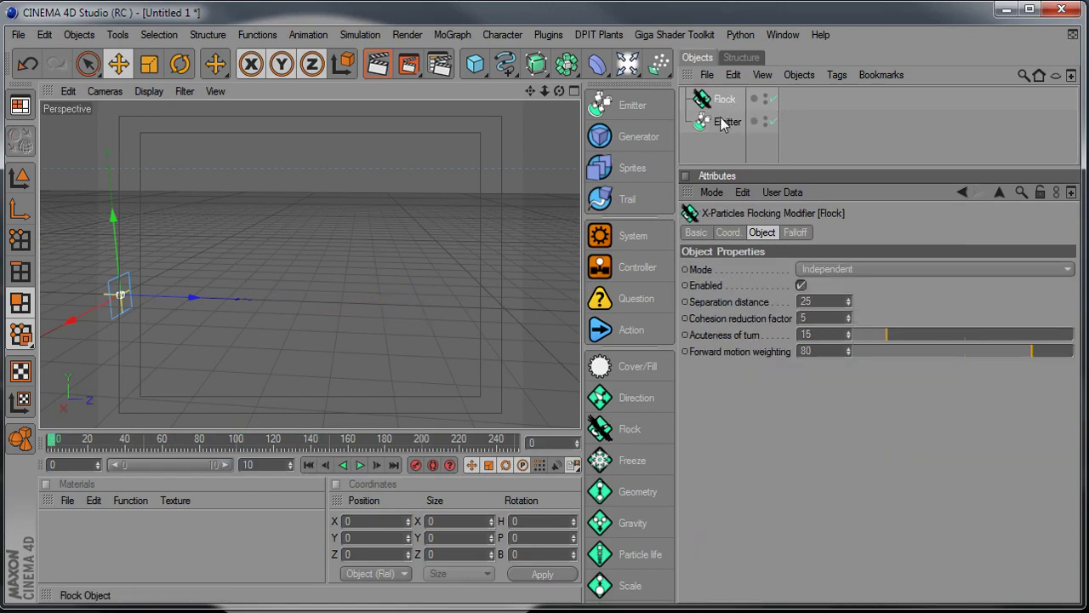
drag(944, 236, 898, 265)
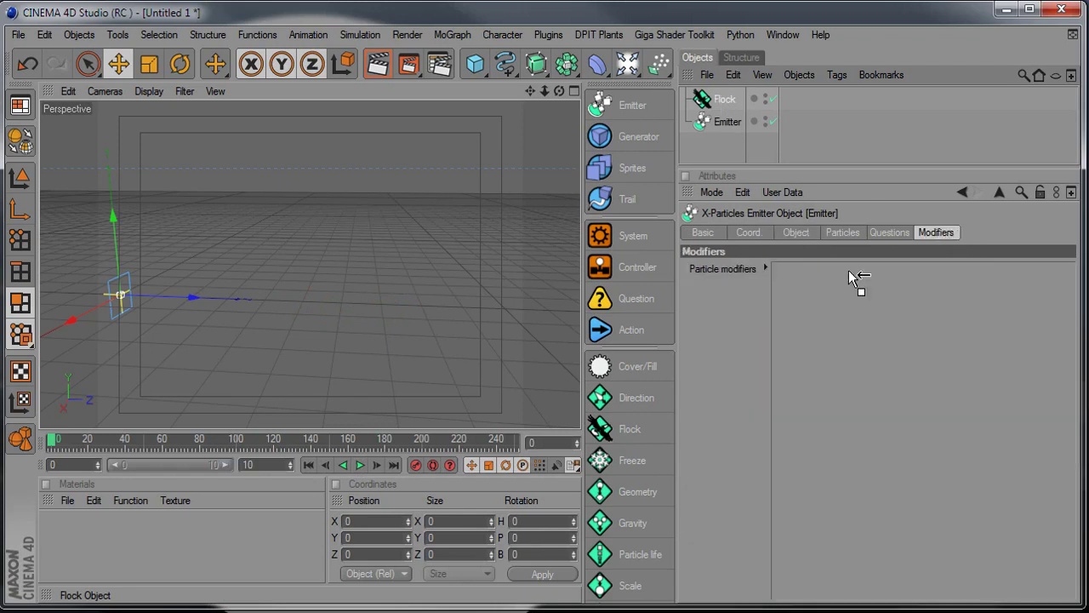
drag(817, 272, 818, 272)
Play the simulation and set the Flock modifier's separation distance to 150.
click(358, 465)
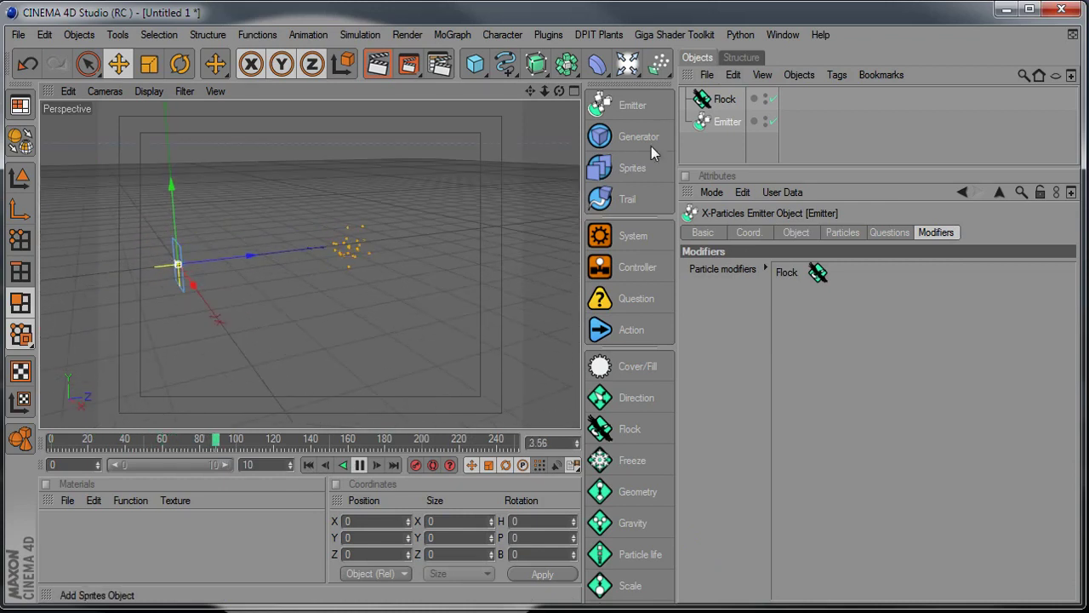
click(715, 99)
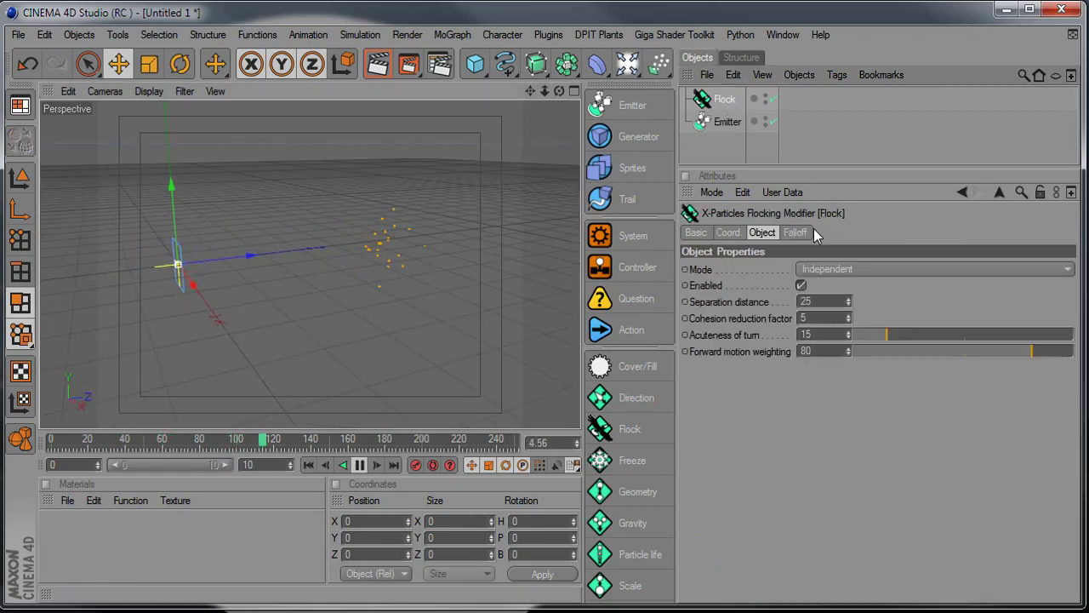
double_click(813, 301)
text(150)
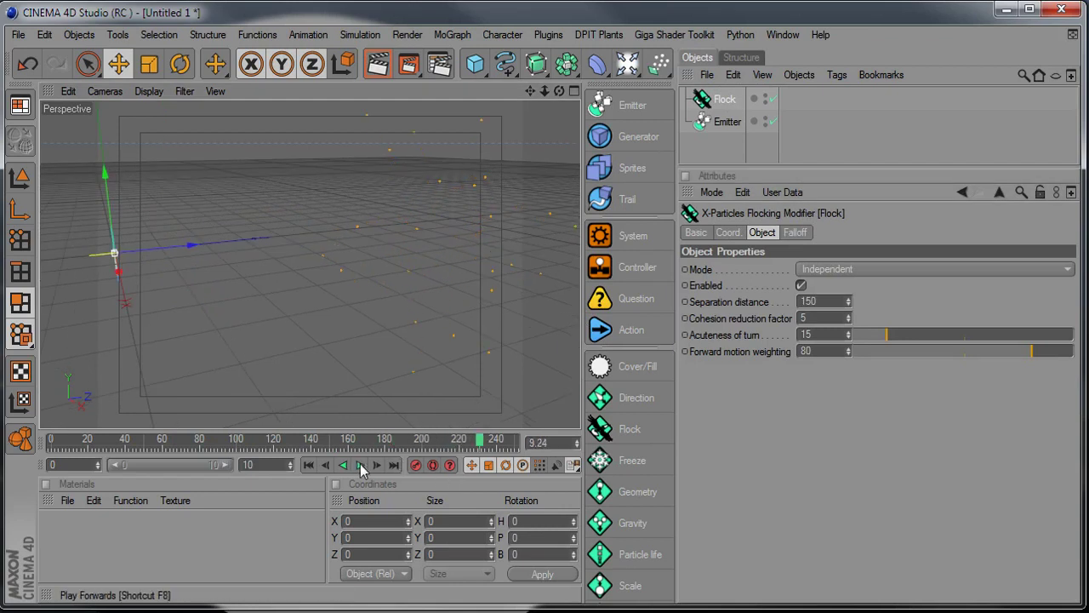
Rewind the animation and set the Flock modifier's separation distance to 50.
click(312, 465)
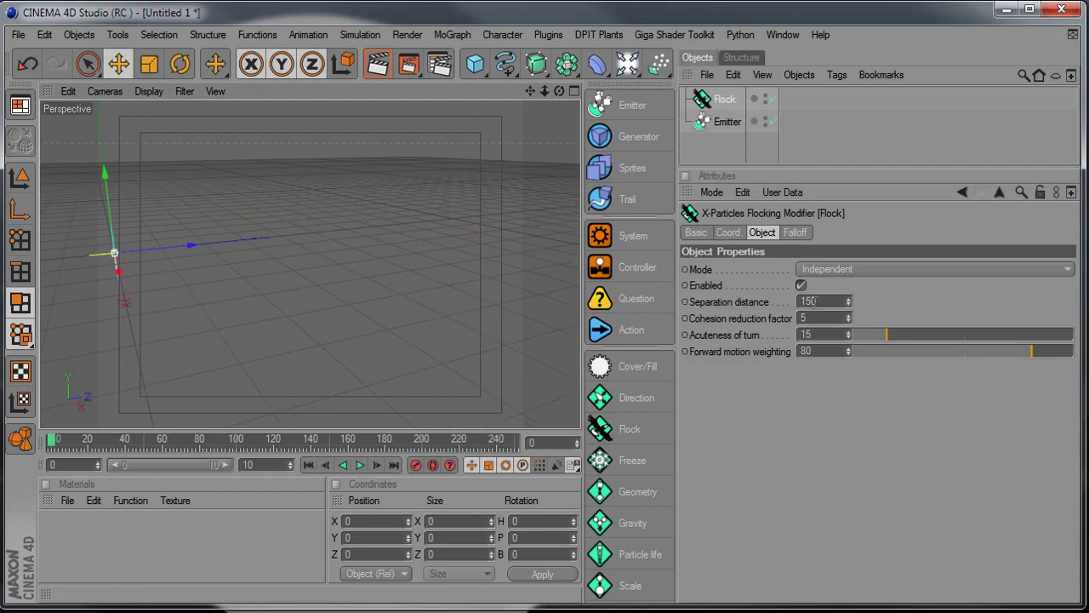
click(804, 300)
text(50)
key(Return)
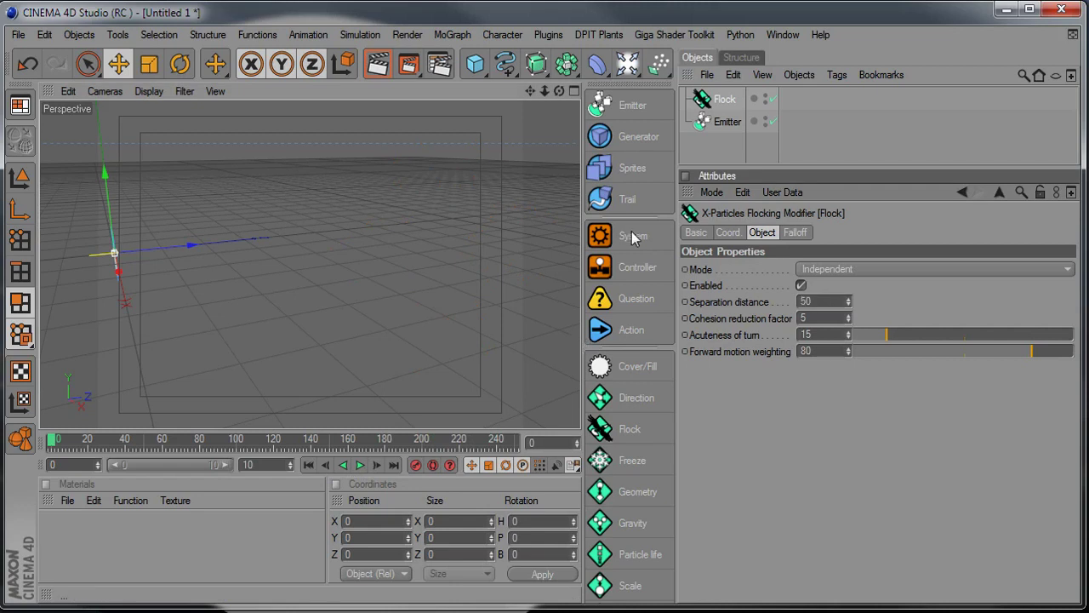
Add a Trail object with the Emitter as its source, and play the simulation to examine the flocking particles' trails.
click(630, 199)
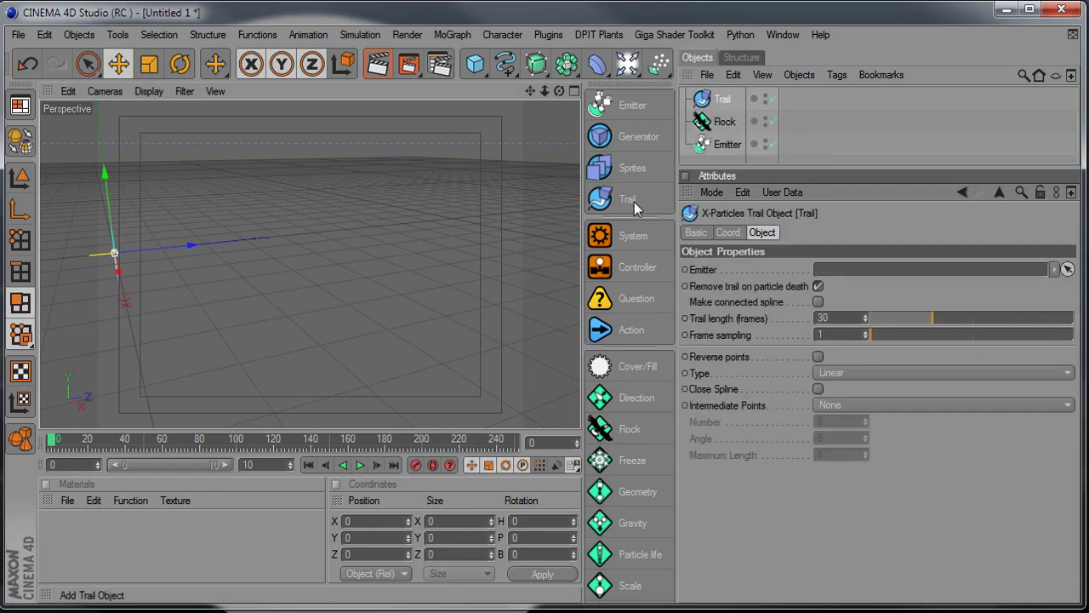
click(720, 149)
drag(720, 151, 872, 278)
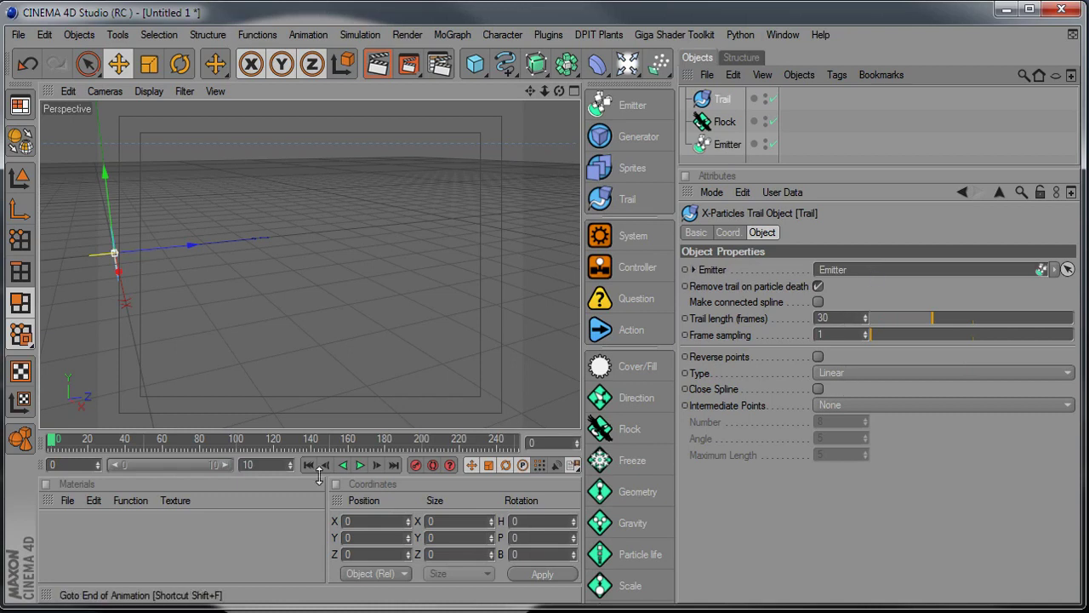
click(360, 465)
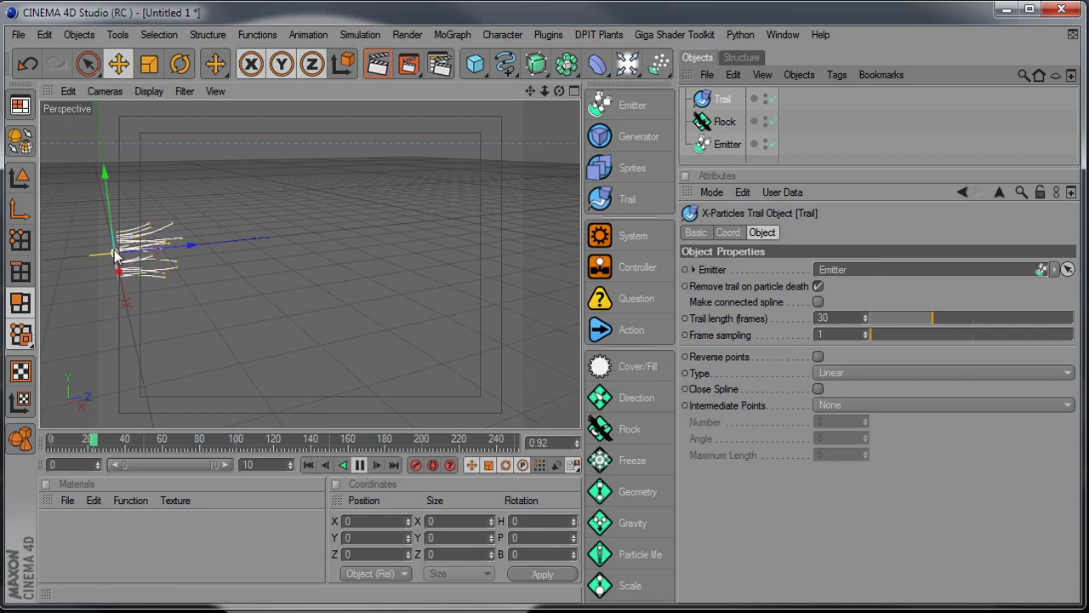
alt+drag(287, 335, 364, 309)
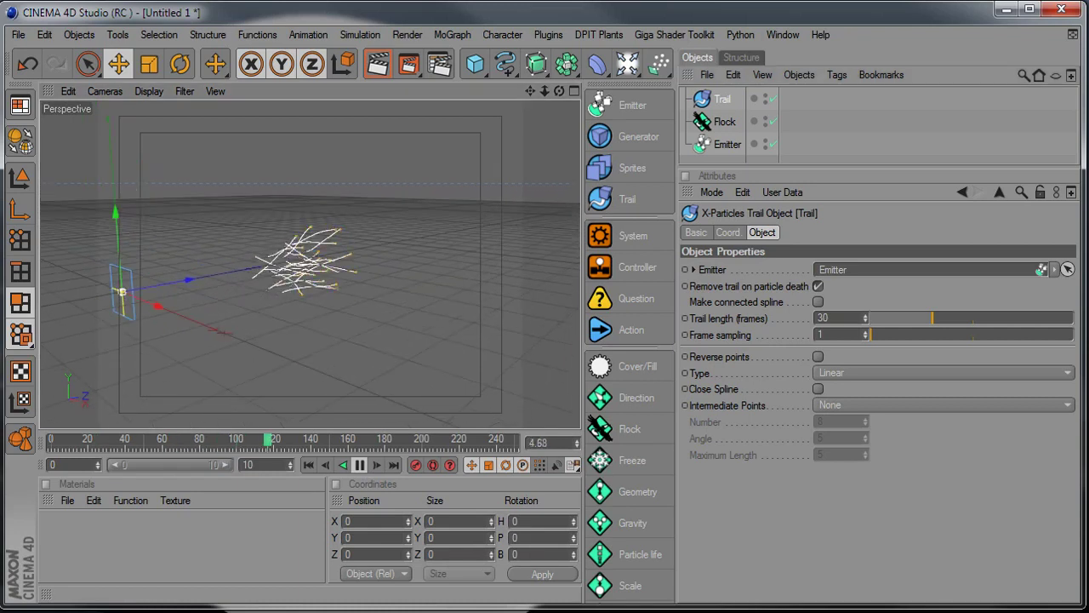
alt+drag(220, 321, 279, 327)
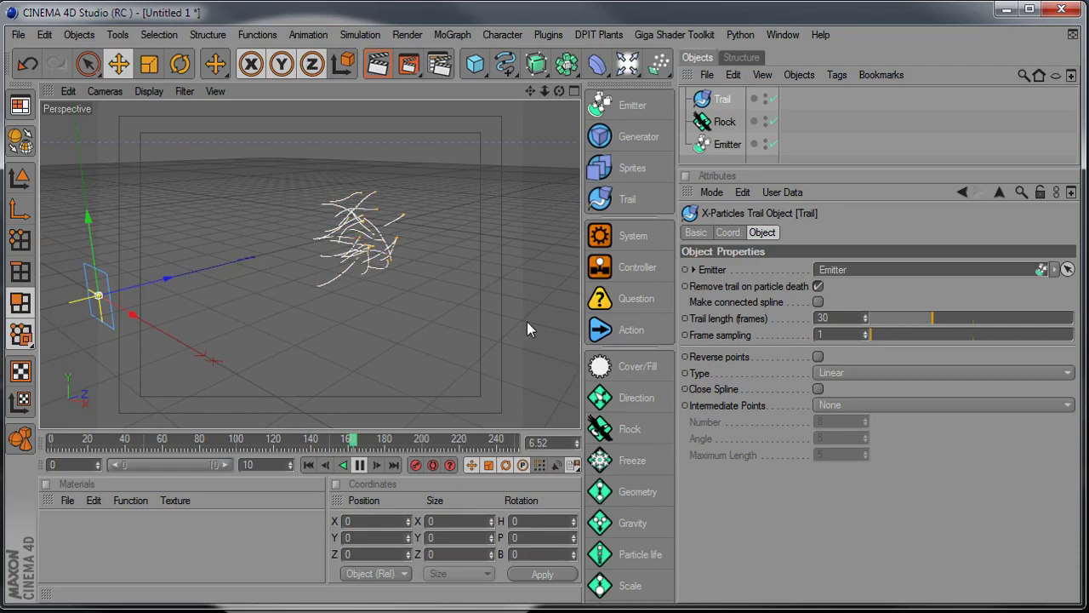
Turn on the Trail object's display colour and set it to red (RGB 255, 0, 0).
click(725, 122)
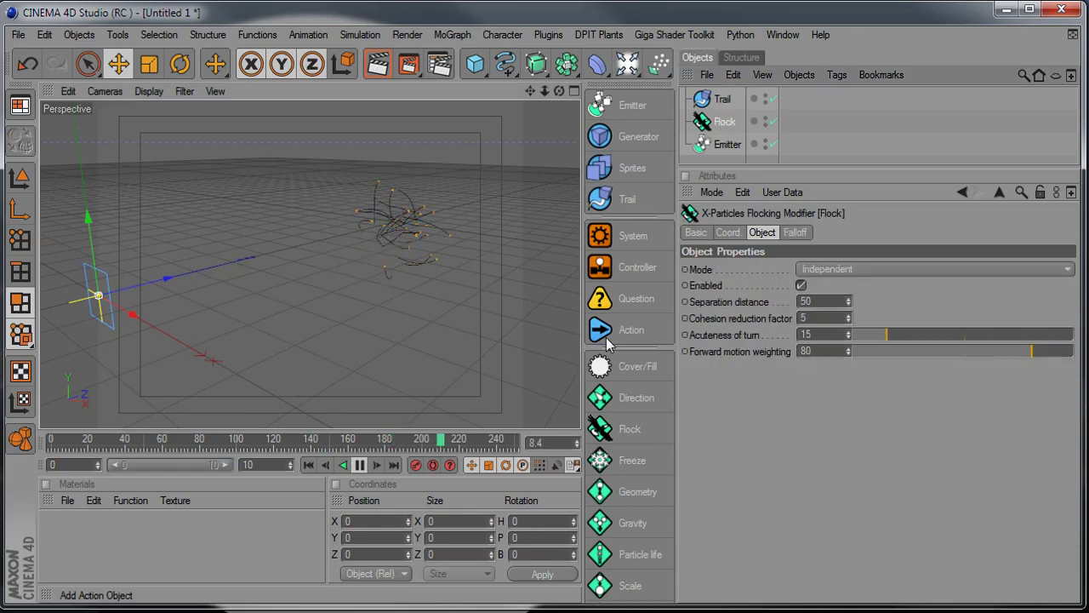
click(722, 99)
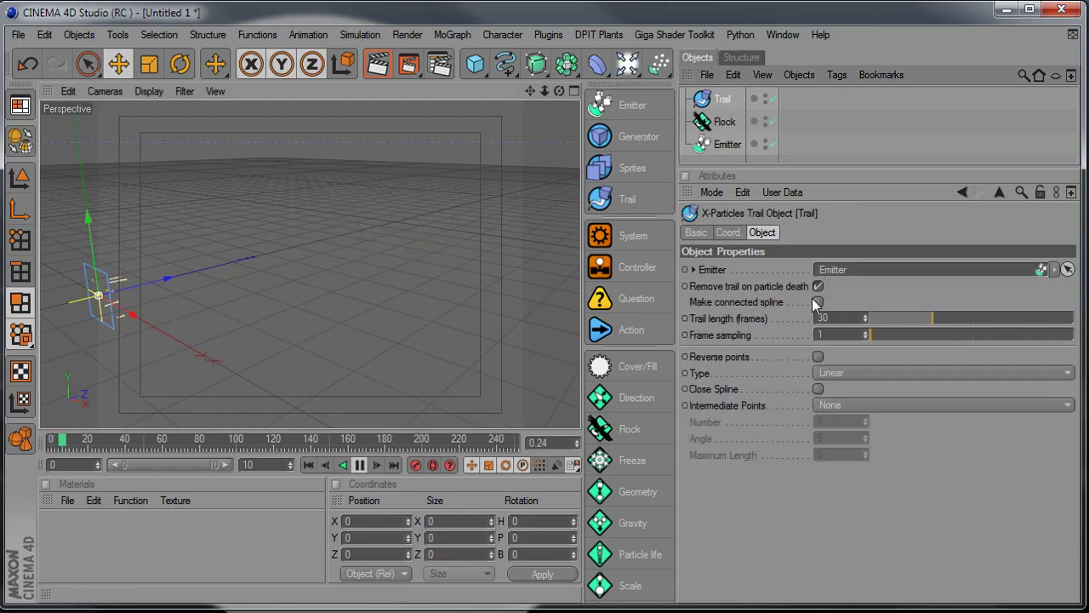
click(696, 233)
click(811, 335)
click(796, 383)
click(763, 351)
click(871, 381)
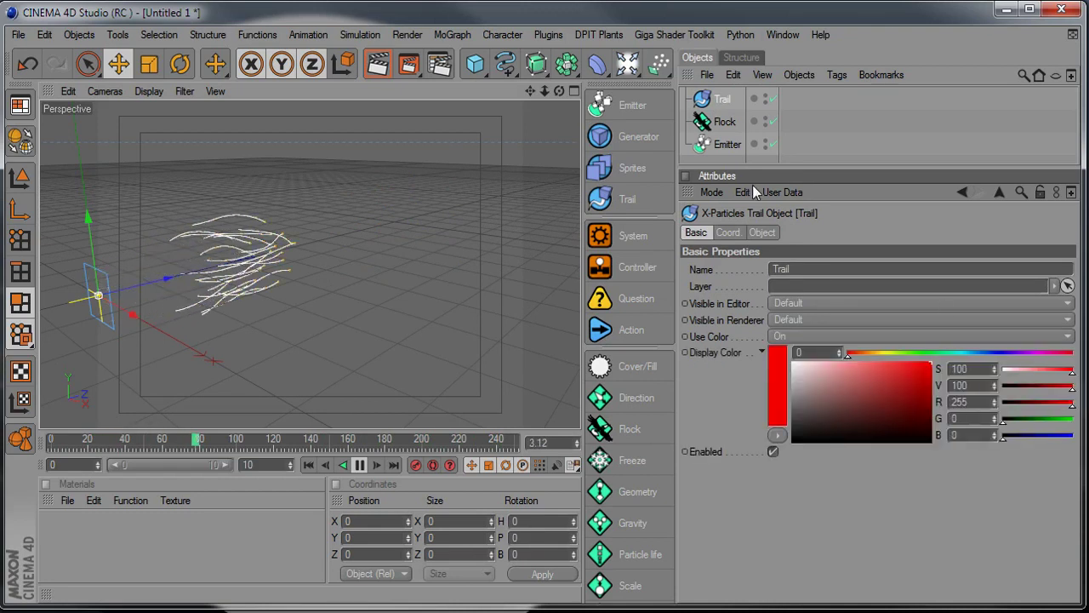
Set the Flock modifier's cohesion reduction factor to 50 and its separation distance to 65.
click(808, 132)
click(727, 143)
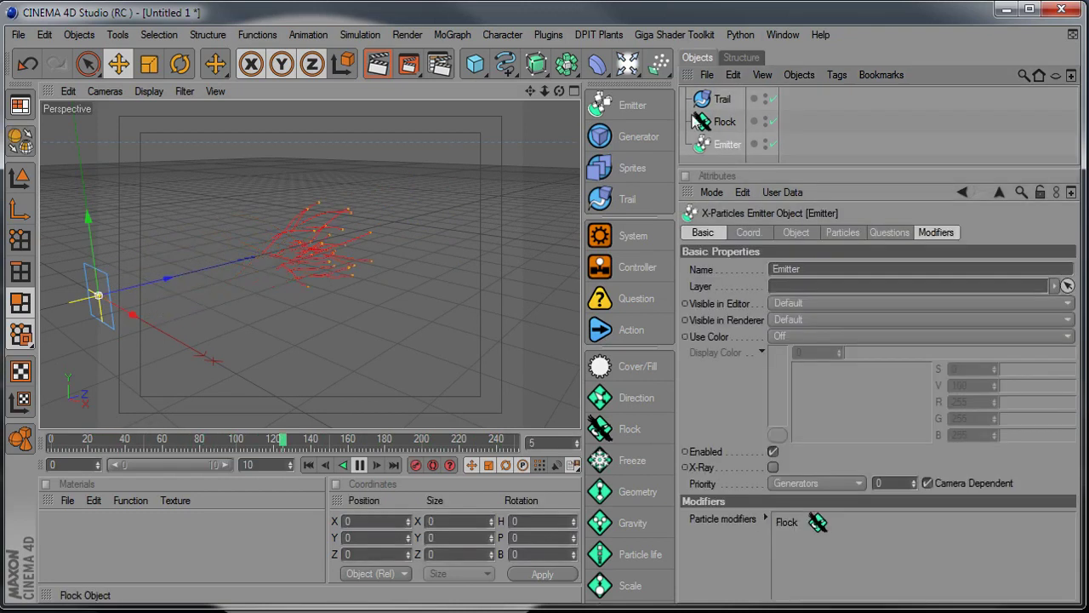
click(723, 122)
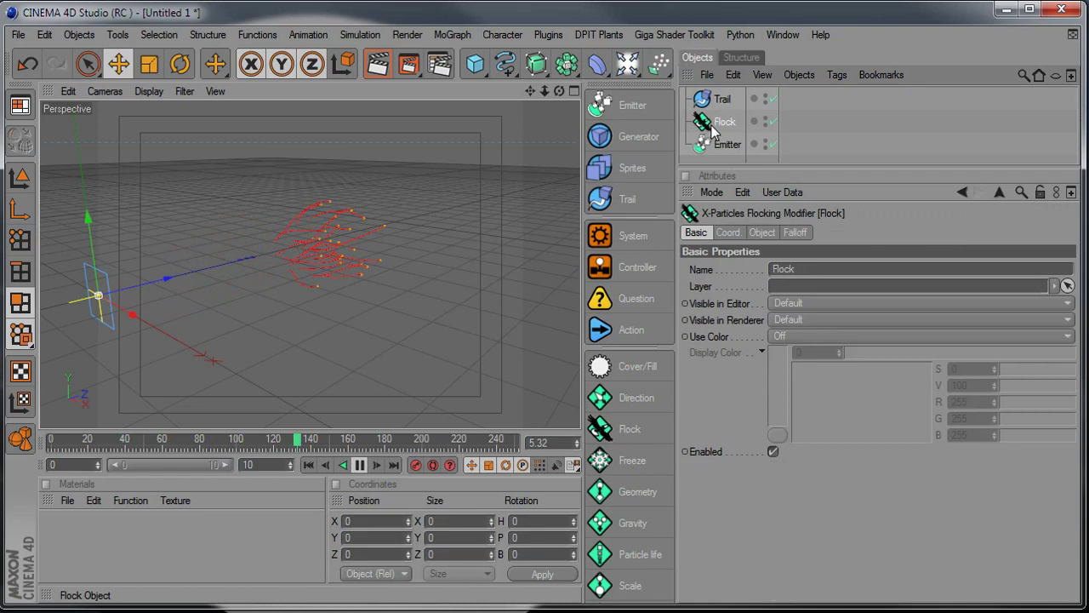
click(765, 232)
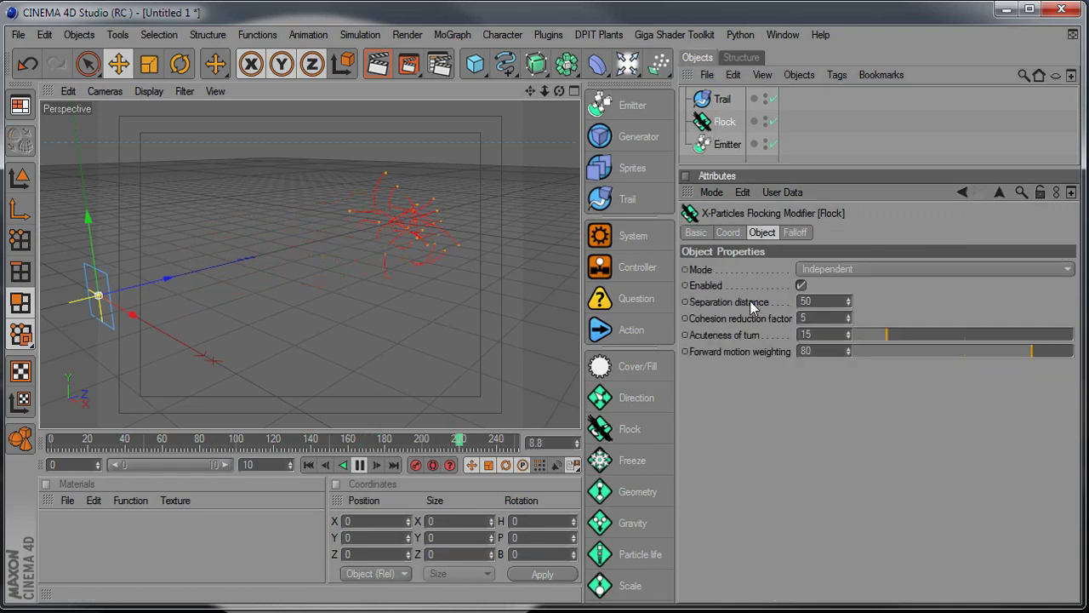
drag(849, 301, 849, 272)
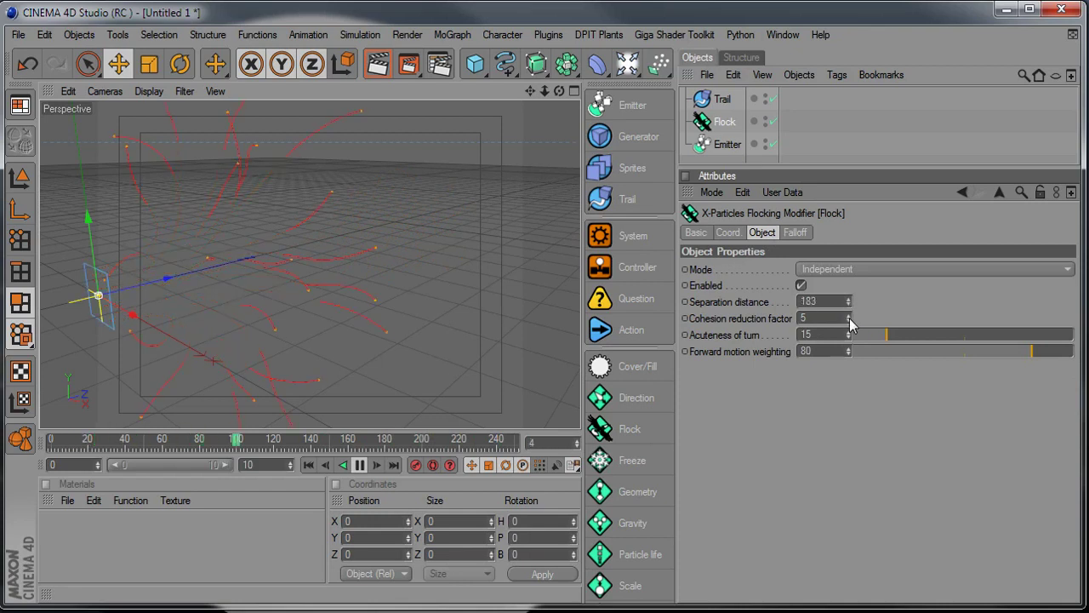
drag(848, 317, 846, 319)
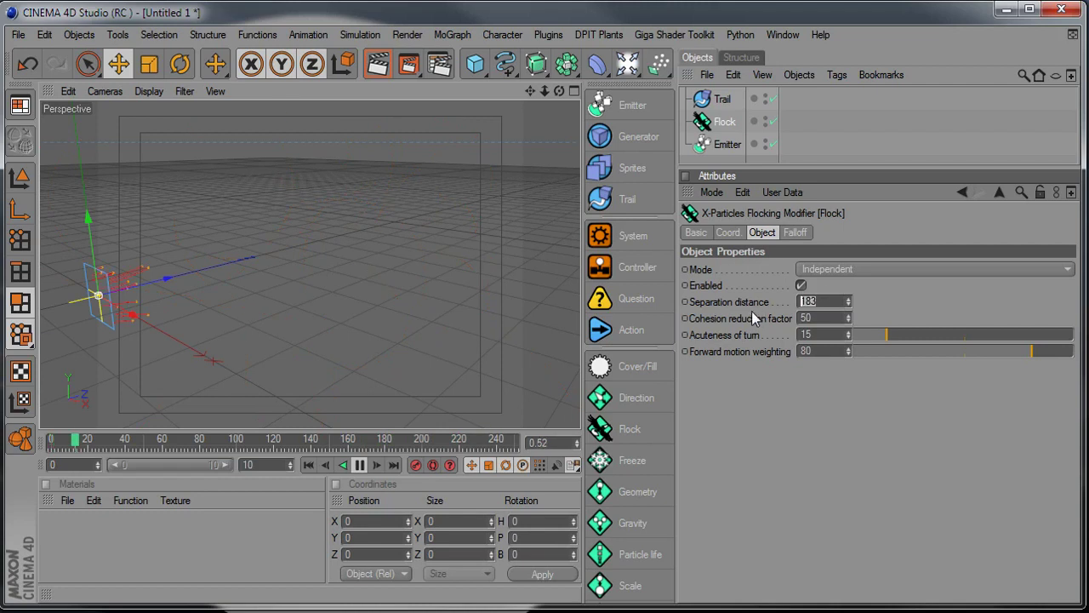
text(65)
Set the Flock modifier's falloff shape to Sphere.
alt+drag(421, 323, 392, 308)
alt+middle_drag(369, 309, 475, 314)
alt+drag(369, 309, 294, 277)
alt+middle_drag(296, 286, 234, 324)
alt+drag(297, 285, 296, 279)
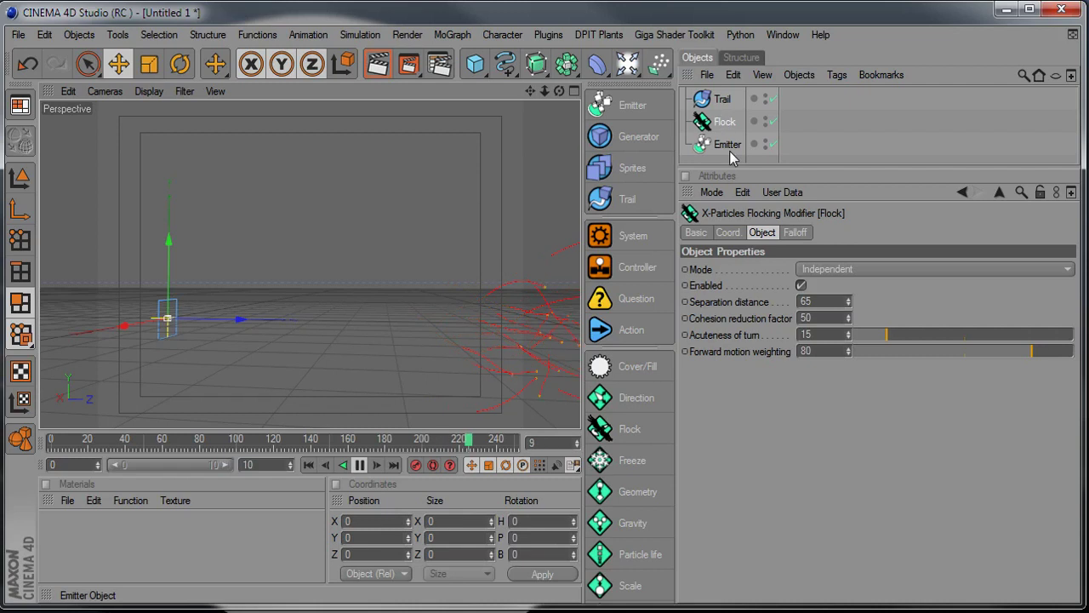
click(795, 233)
click(751, 269)
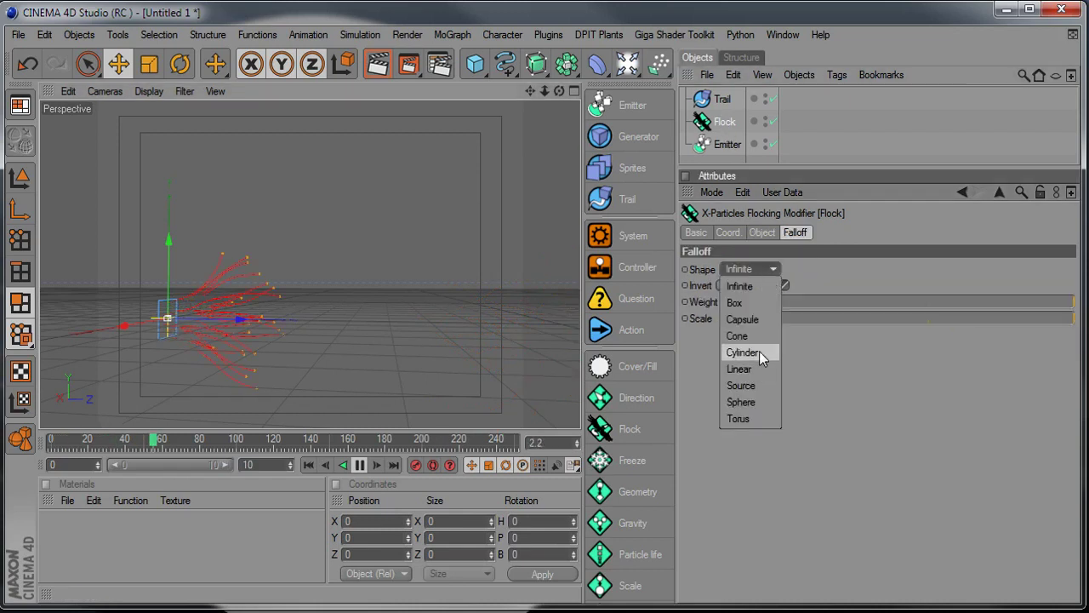
click(750, 397)
Enlarge the Flock's spherical falloff to a size of about 200 and move it along Z away from the emitter.
key(t)
drag(130, 375, 222, 375)
key(e)
drag(245, 321, 404, 322)
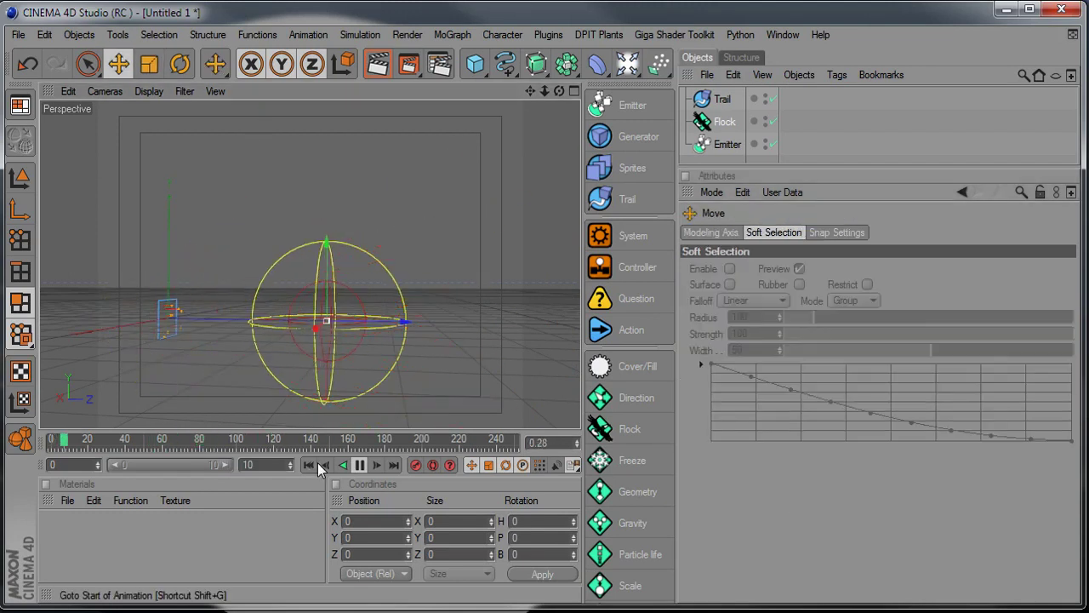
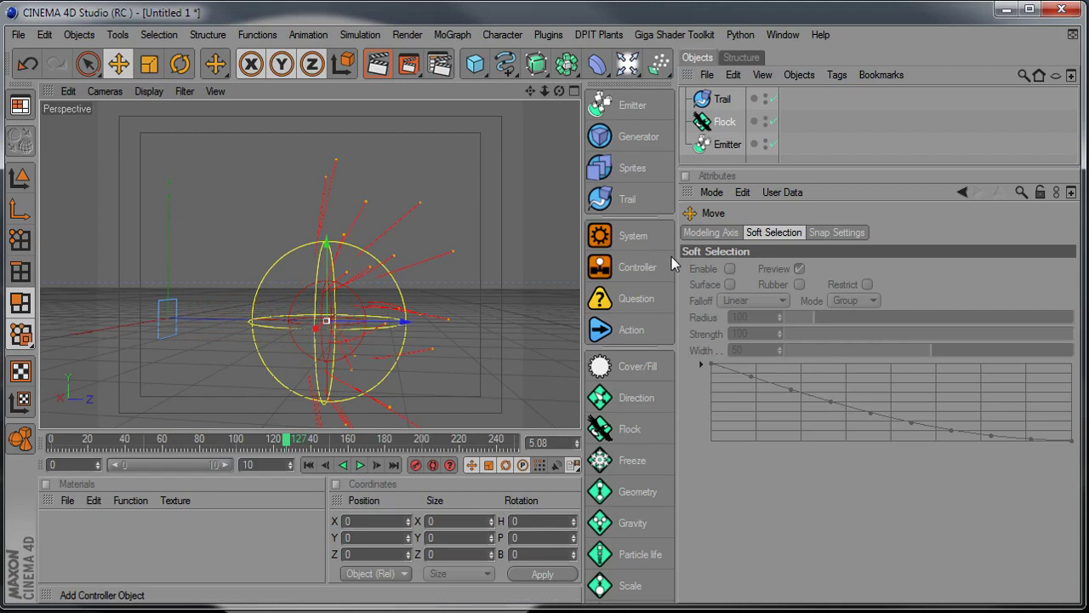
alt+drag(350, 285, 361, 313)
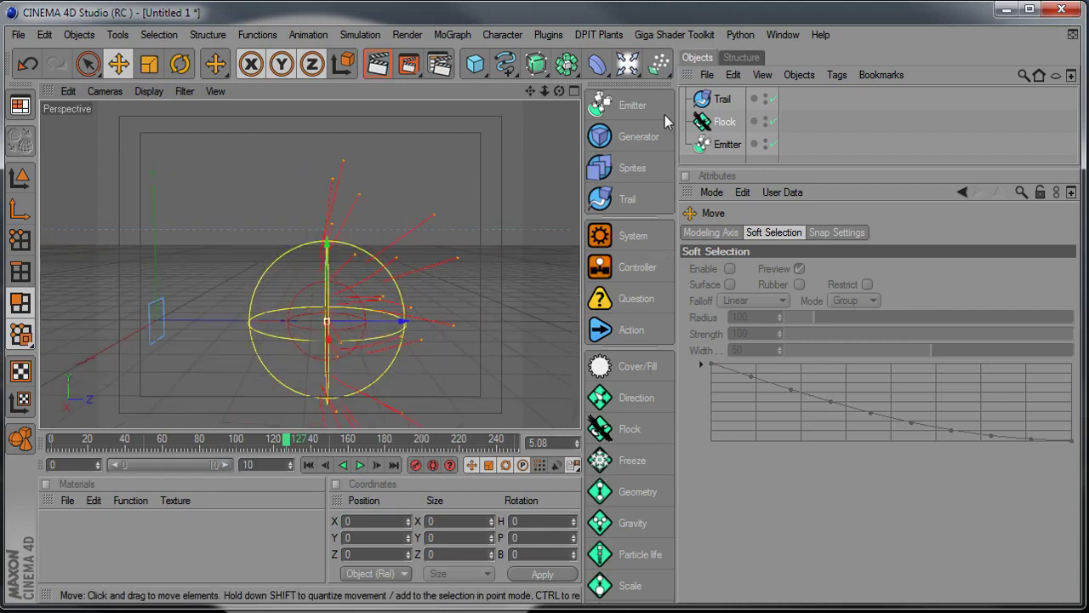
click(713, 121)
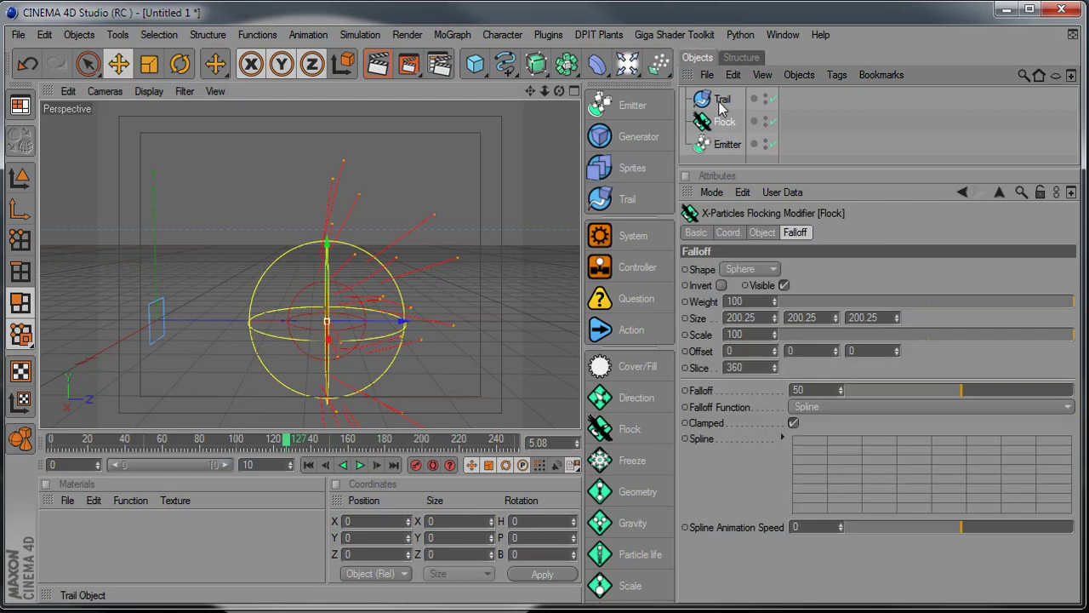
ctrl+click(721, 108)
key(Delete)
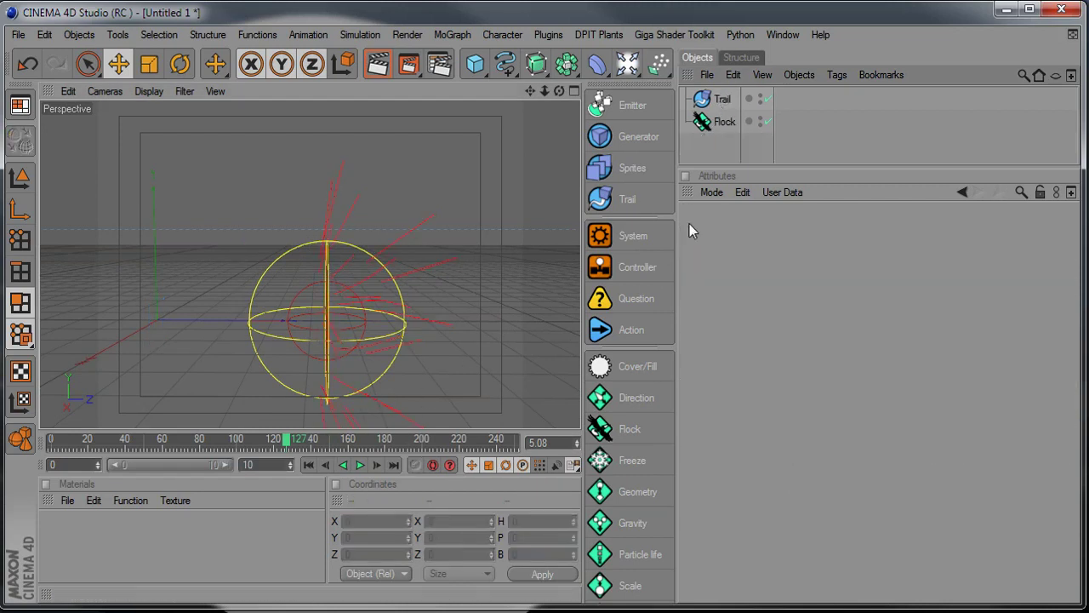
key(ctrl+z)
Delete the Flock modifier and the Trail object, keeping the Emitter.
click(723, 122)
ctrl+click(725, 99)
key(Delete)
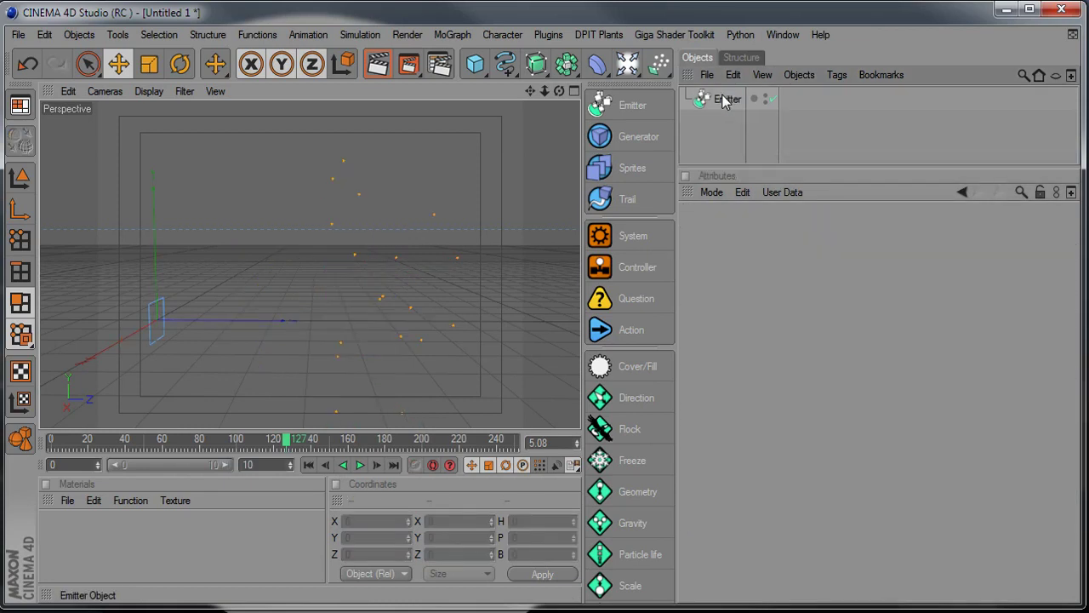
Add a Generator object and a Cube, and scale the cube down to about 24.6 units per side.
click(646, 149)
drag(475, 64, 510, 81)
key(t)
drag(391, 216, 298, 221)
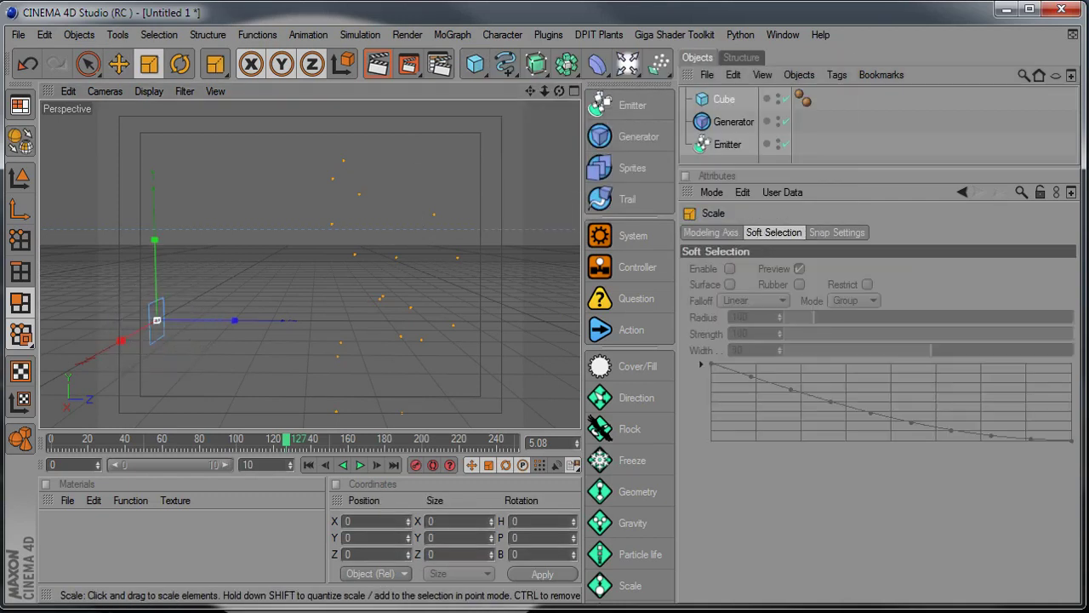
Nest the Cube under the Generator, with the Emitter as its source, and enable Generate geometry.
drag(719, 102, 877, 285)
click(721, 100)
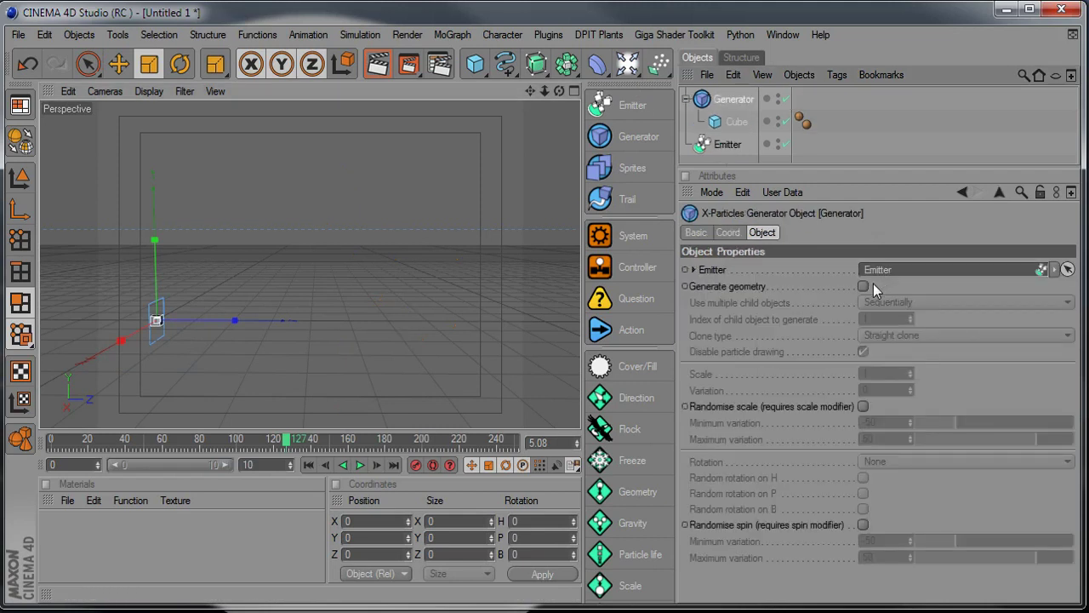
click(863, 286)
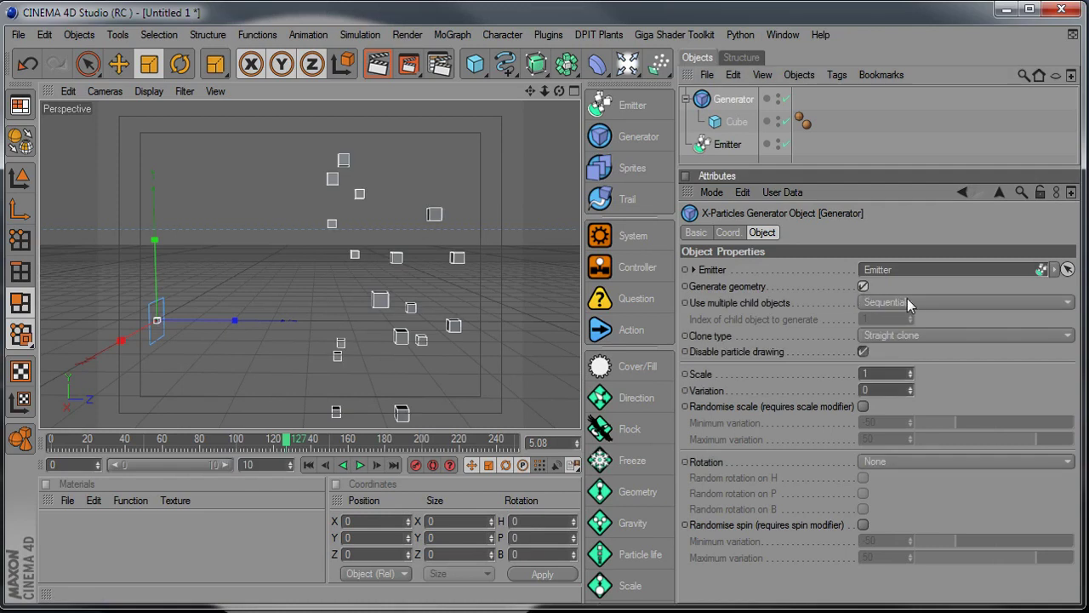
Play the simulation from the start to examine the emitted cubes.
click(308, 465)
click(361, 464)
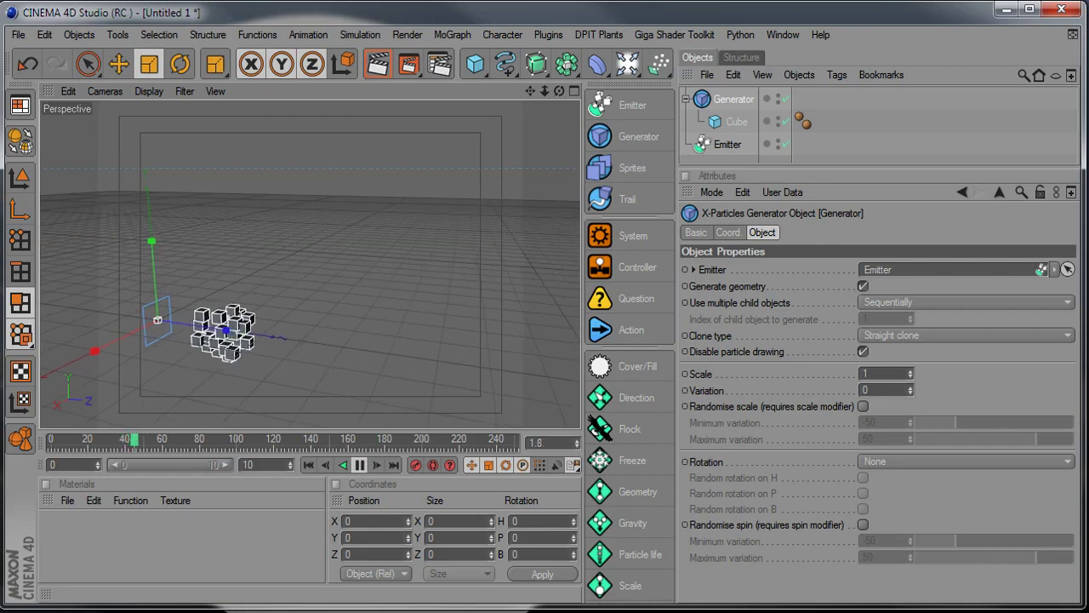
click(359, 465)
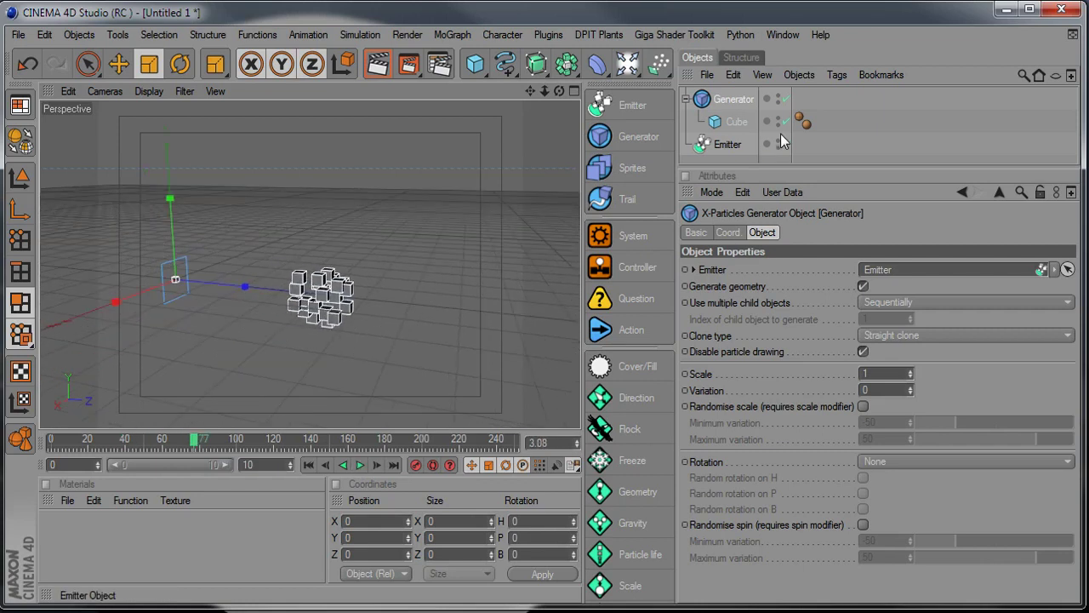
Add a Sphere, scale it to a radius of about 24 and nest it under the Generator above the Cube.
click(737, 123)
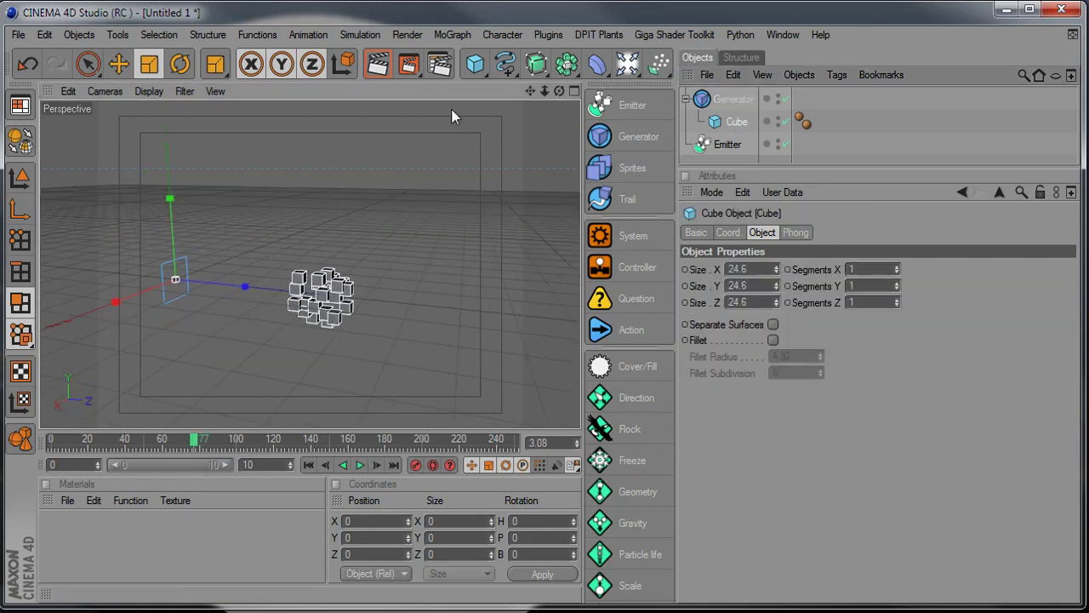
drag(481, 67, 611, 83)
drag(443, 200, 366, 200)
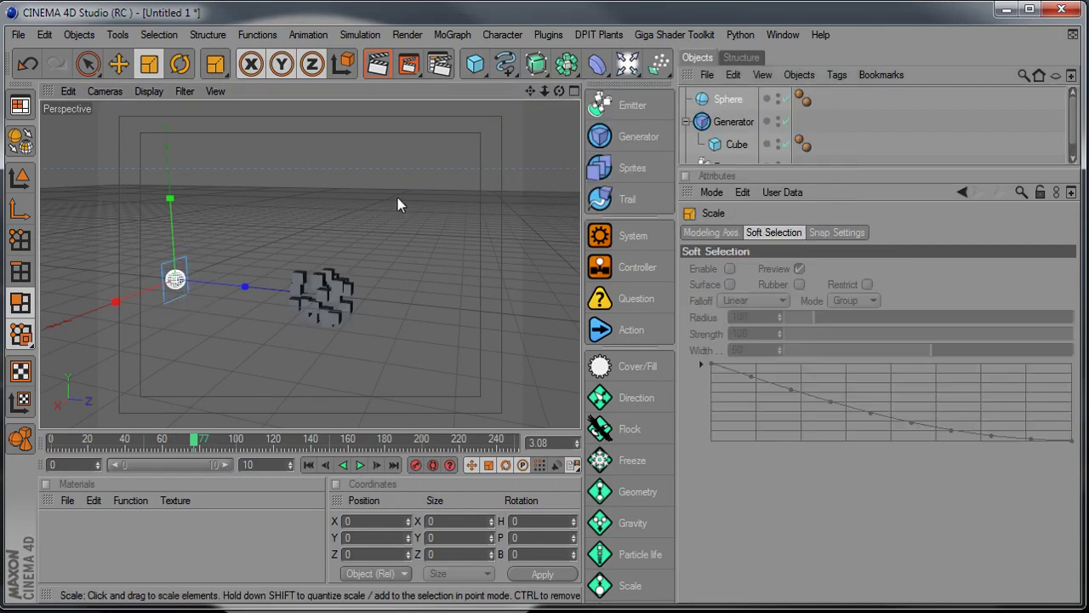
drag(728, 99, 734, 111)
Set the Generator to use multiple child objects Randomly, and replay the simulation to examine the mixed shapes.
click(734, 102)
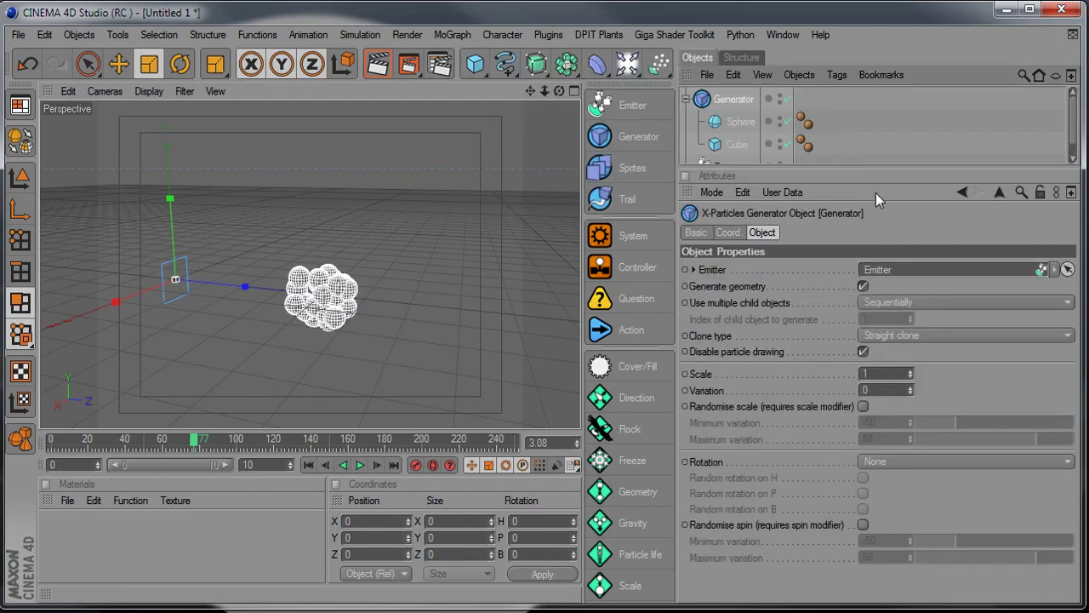
click(920, 301)
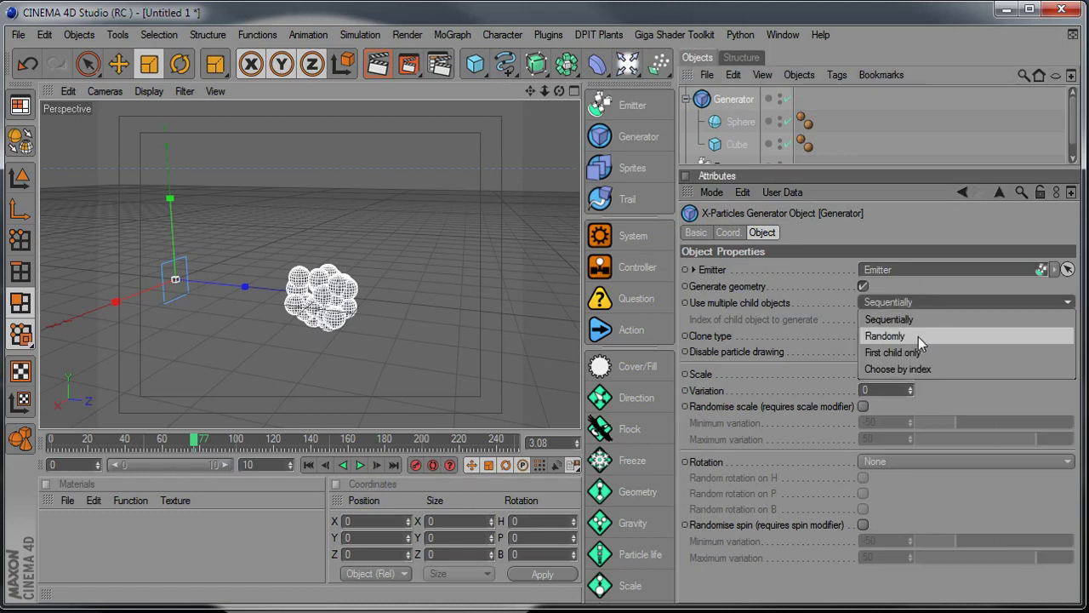
click(918, 336)
click(312, 463)
click(360, 464)
scroll(236, 332, up, 5)
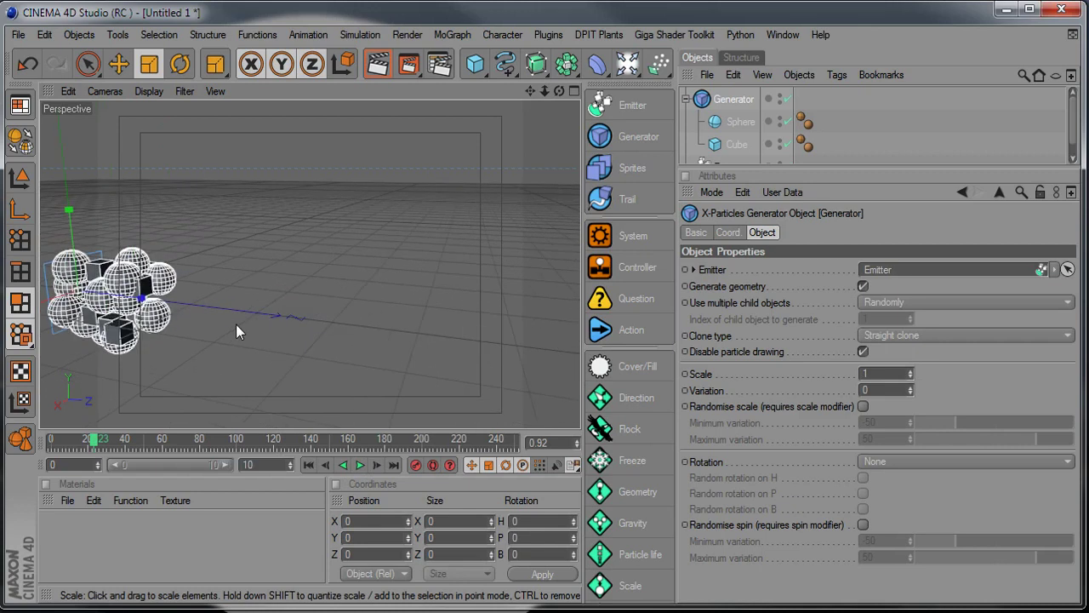
alt+middle_drag(237, 332, 229, 335)
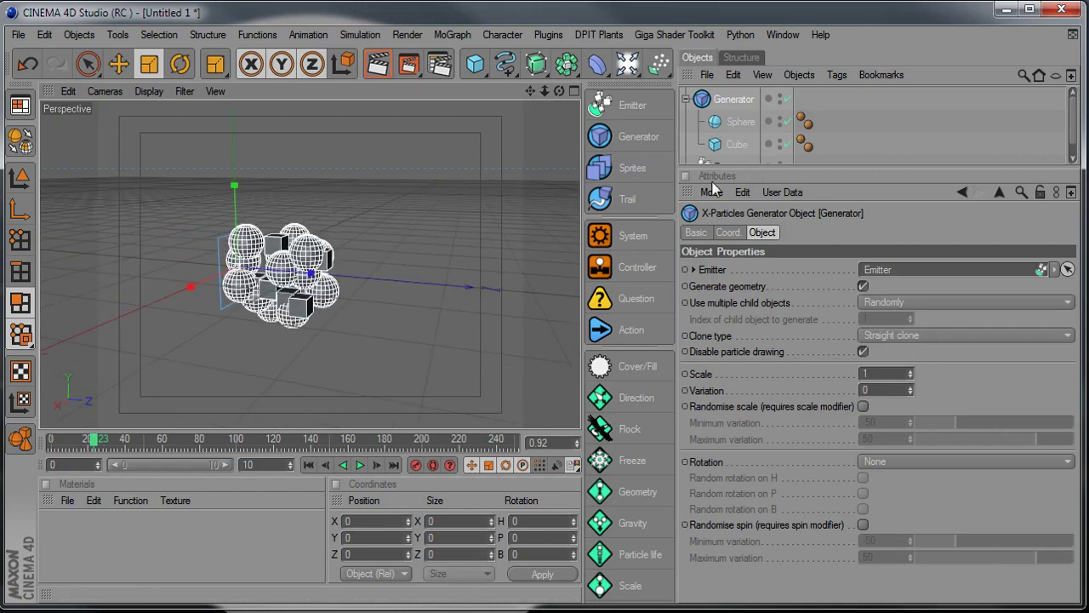
Add a Geometry modifier and assign the Generator as its generator object.
click(737, 143)
click(737, 123)
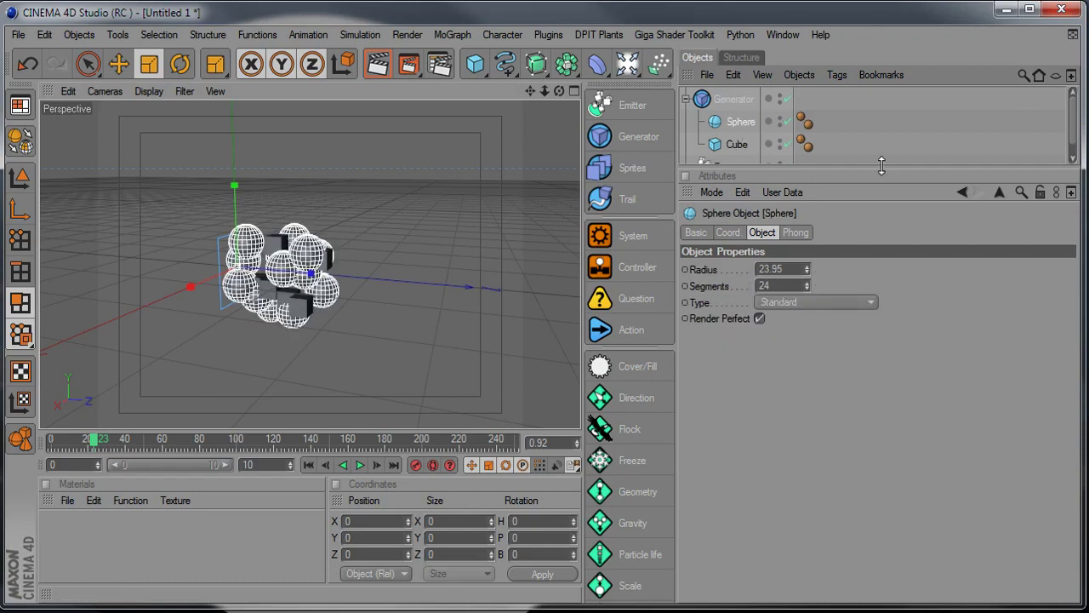
drag(880, 169, 848, 231)
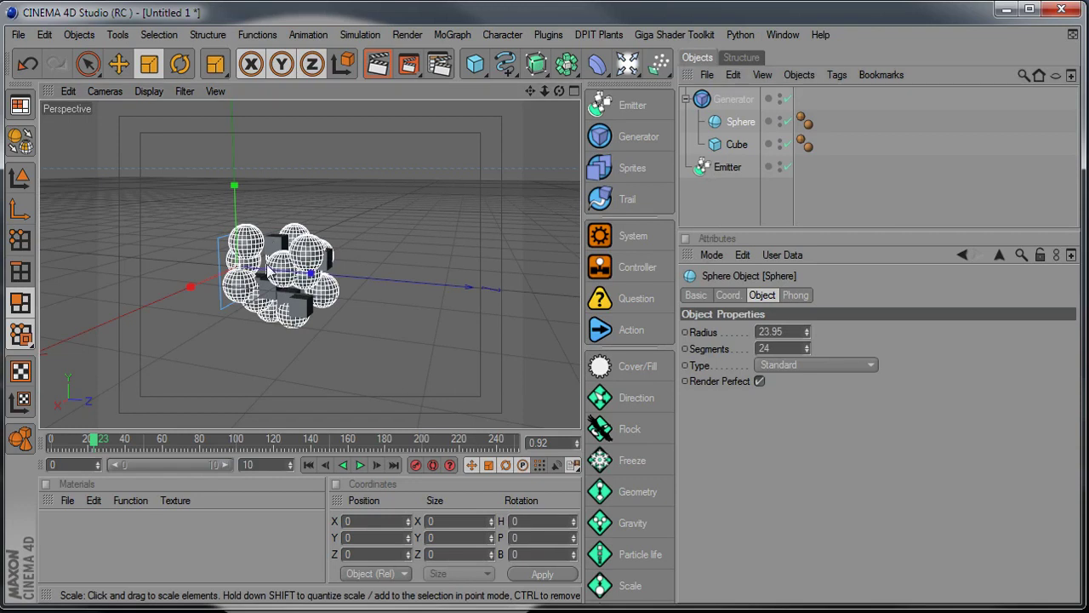
click(640, 496)
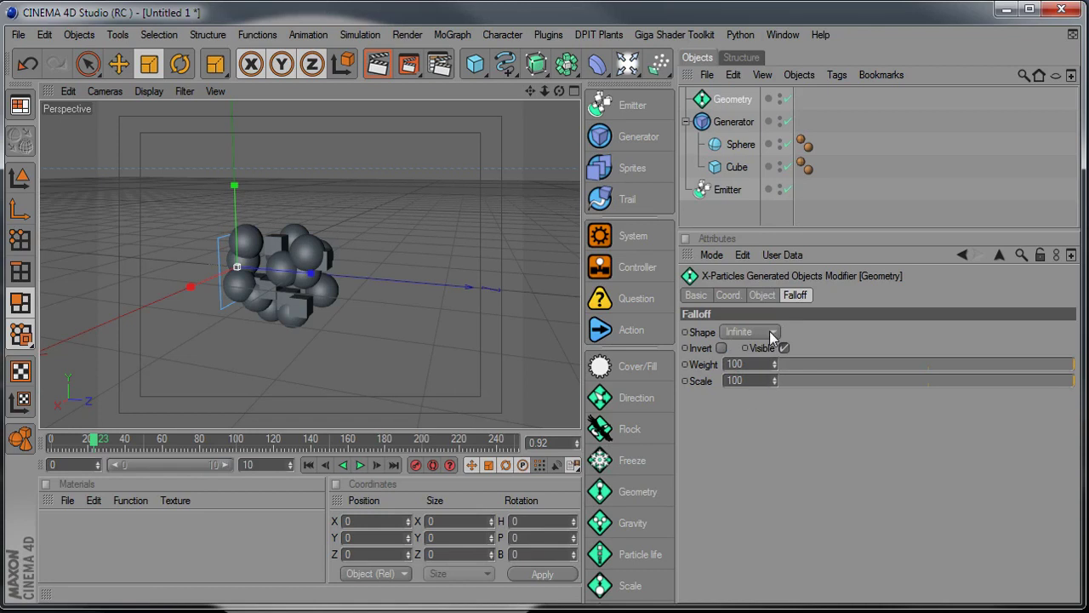
click(761, 295)
drag(721, 120, 870, 332)
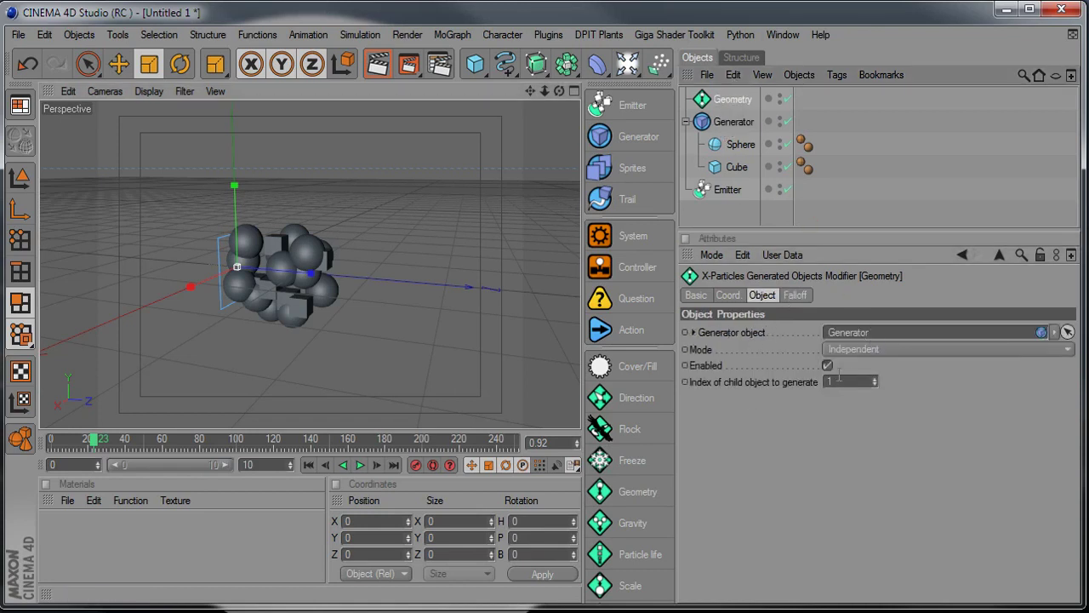
Check the order of the Sphere and Cube children under the Generator for the Geometry modifier's child index.
click(739, 145)
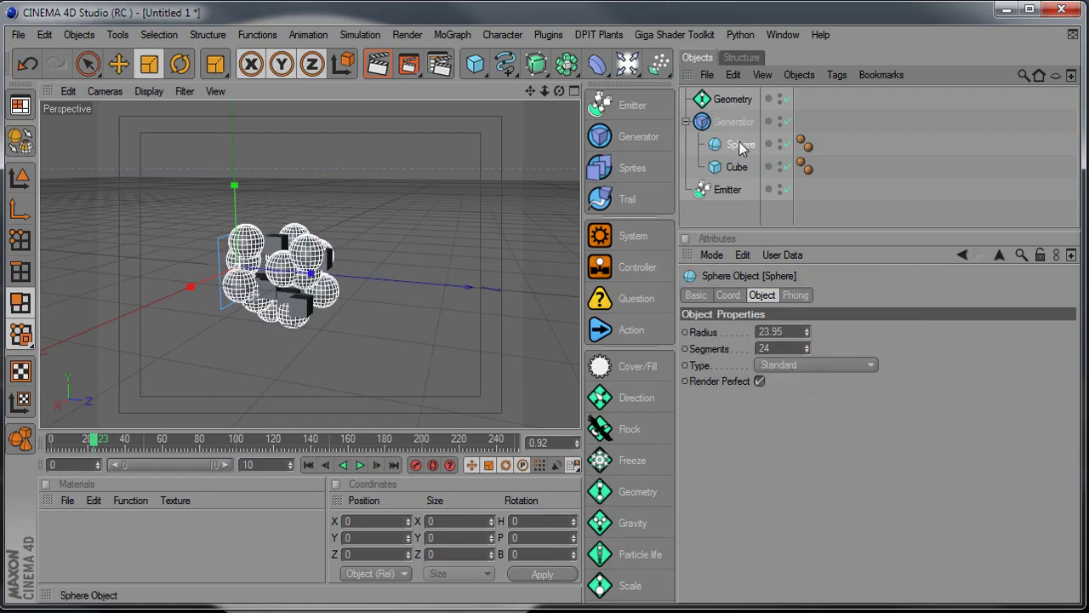
click(733, 169)
click(738, 145)
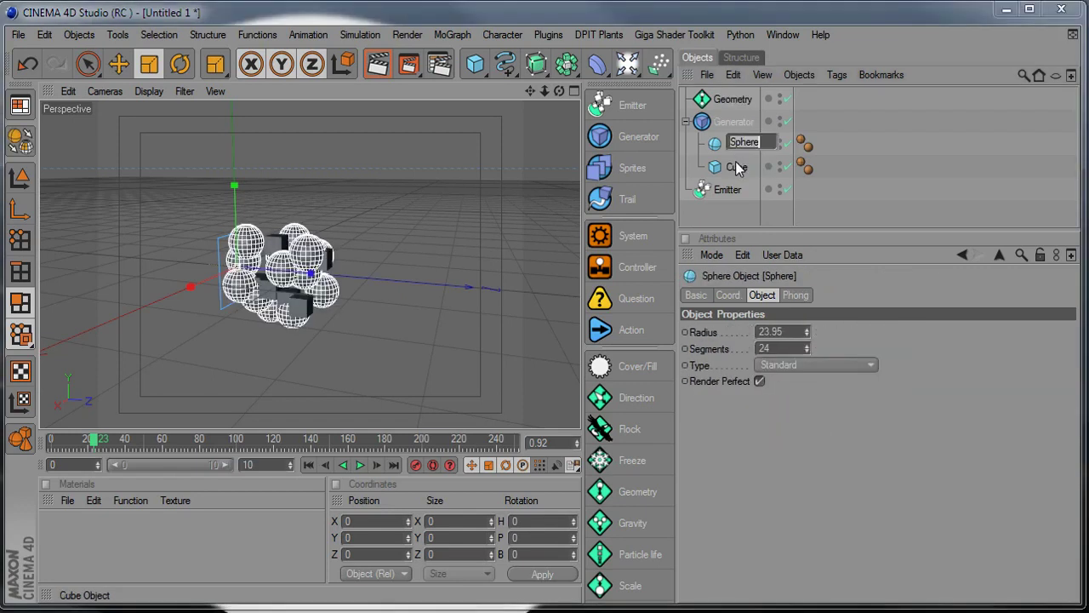
click(735, 167)
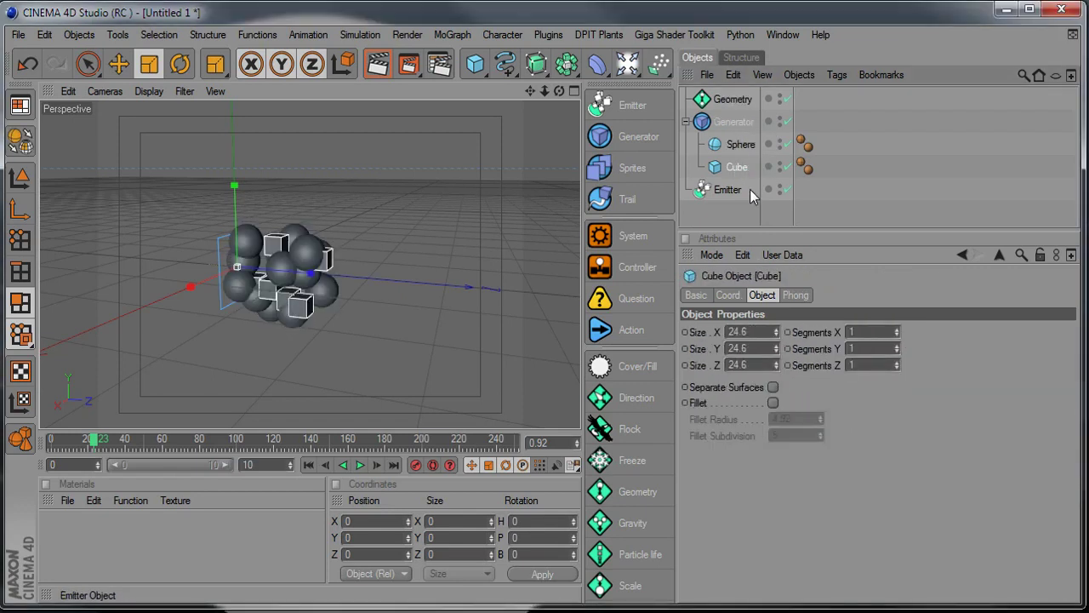
click(731, 145)
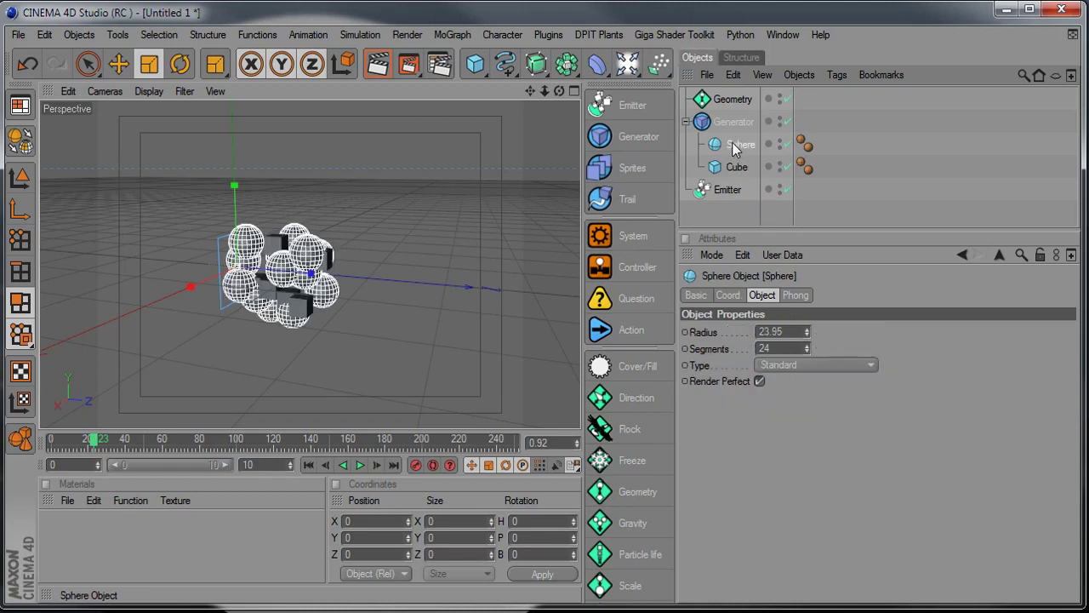
Set the Geometry modifier's index of child object to generate to 2.
click(732, 100)
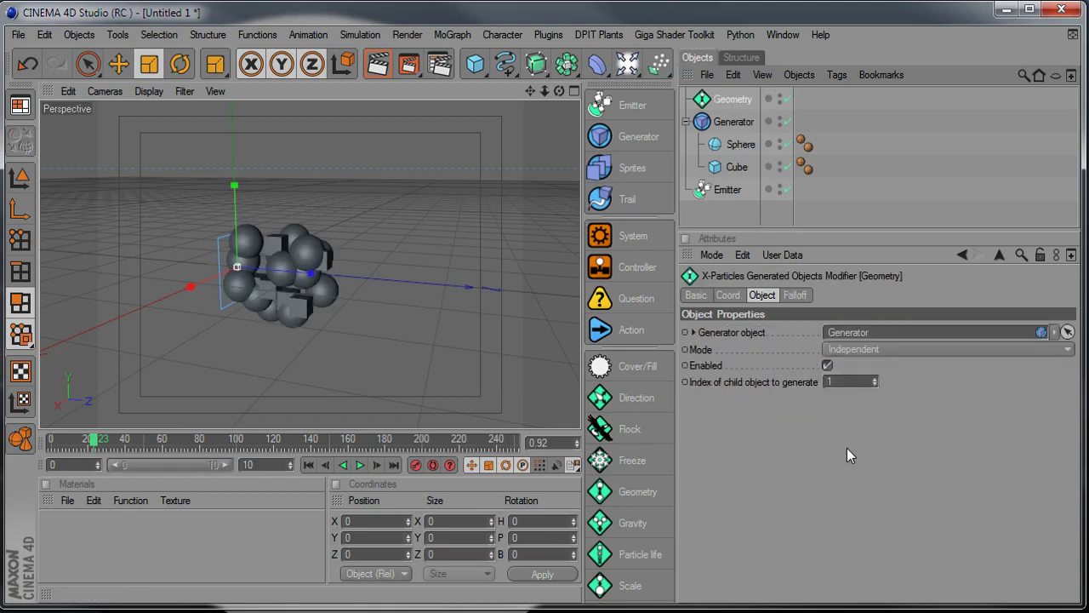
click(842, 382)
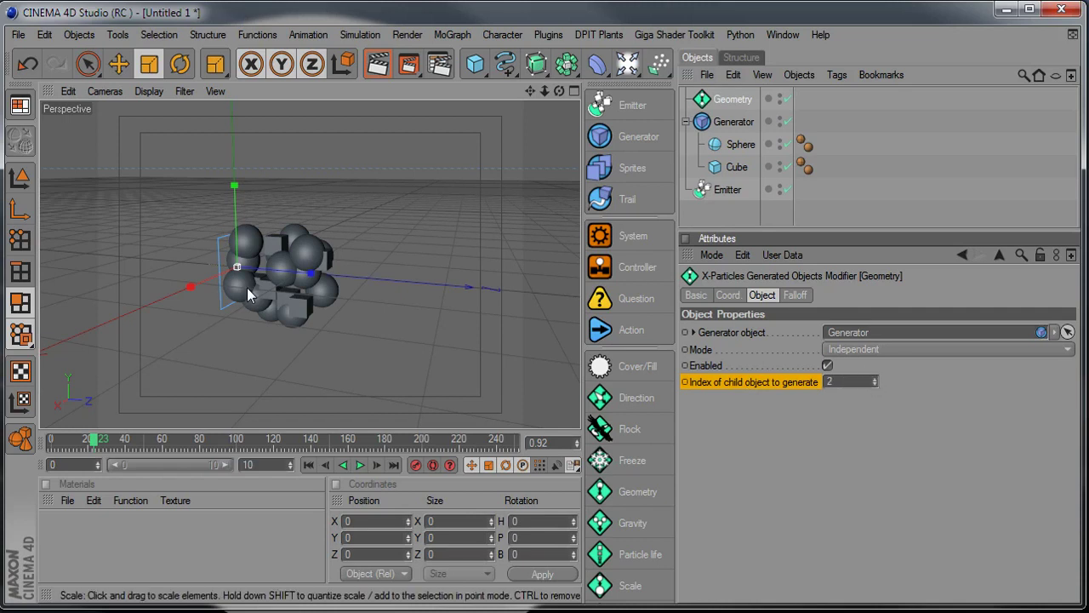
Delete the Geometry modifier and the Generator with its children, play the remaining scene briefly and return to frame 0.
click(686, 123)
click(688, 124)
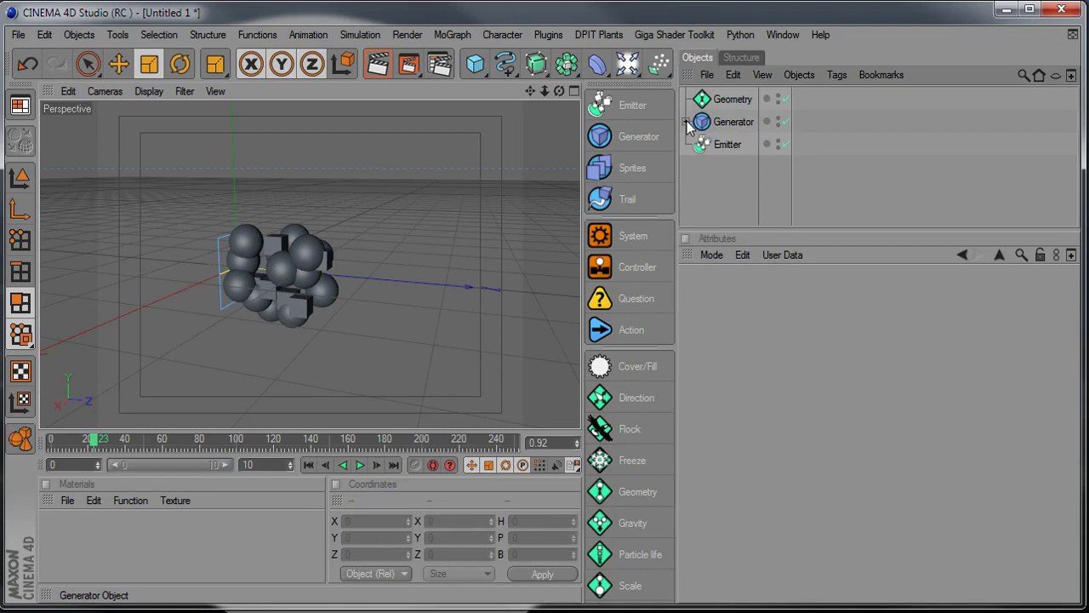
click(719, 121)
shift+click(730, 102)
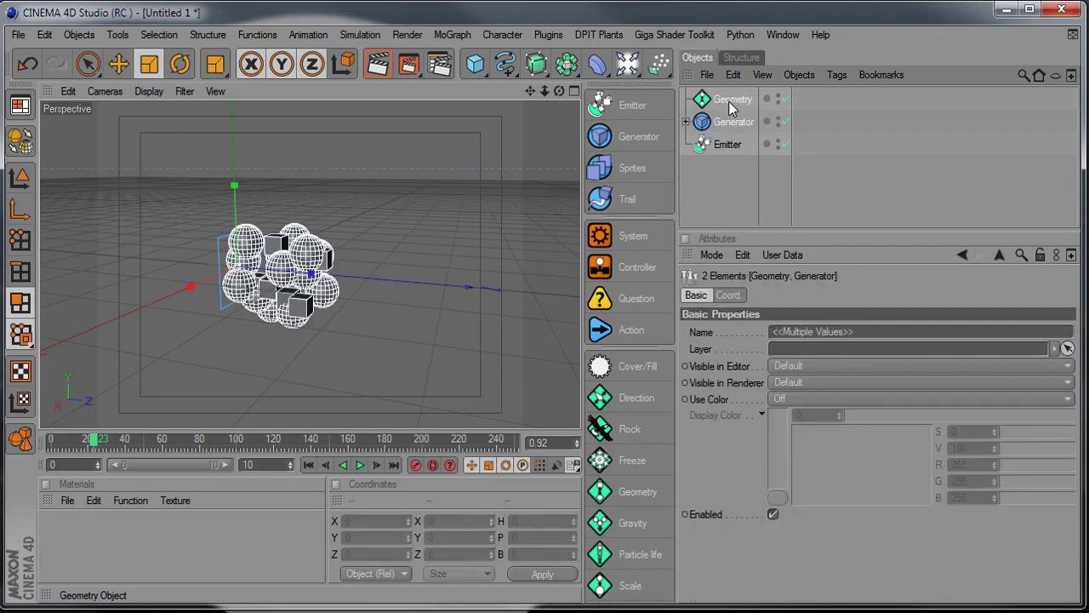
key(Delete)
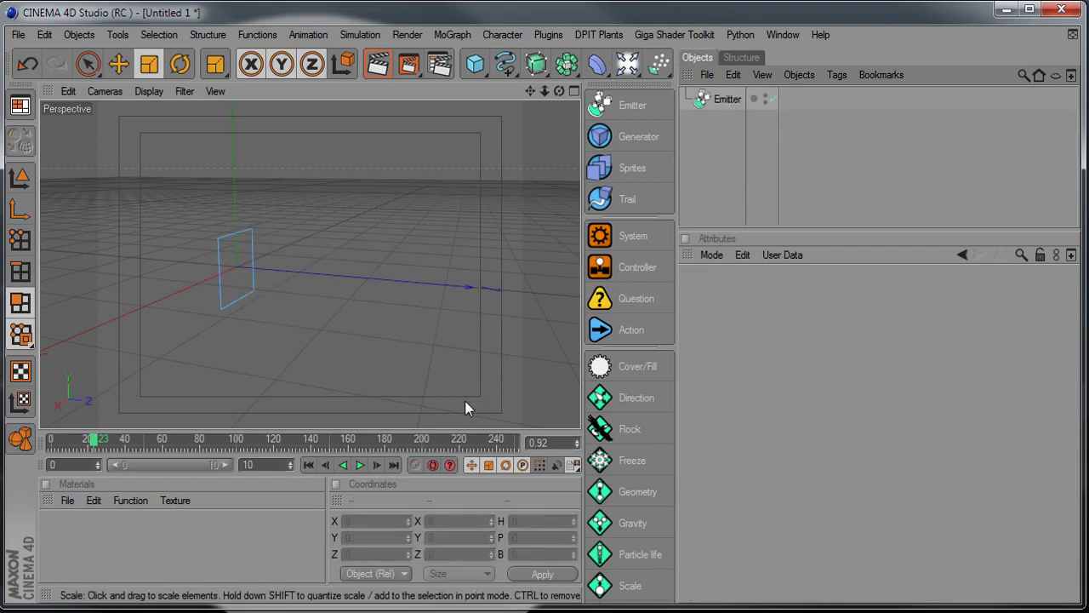
click(362, 464)
click(360, 464)
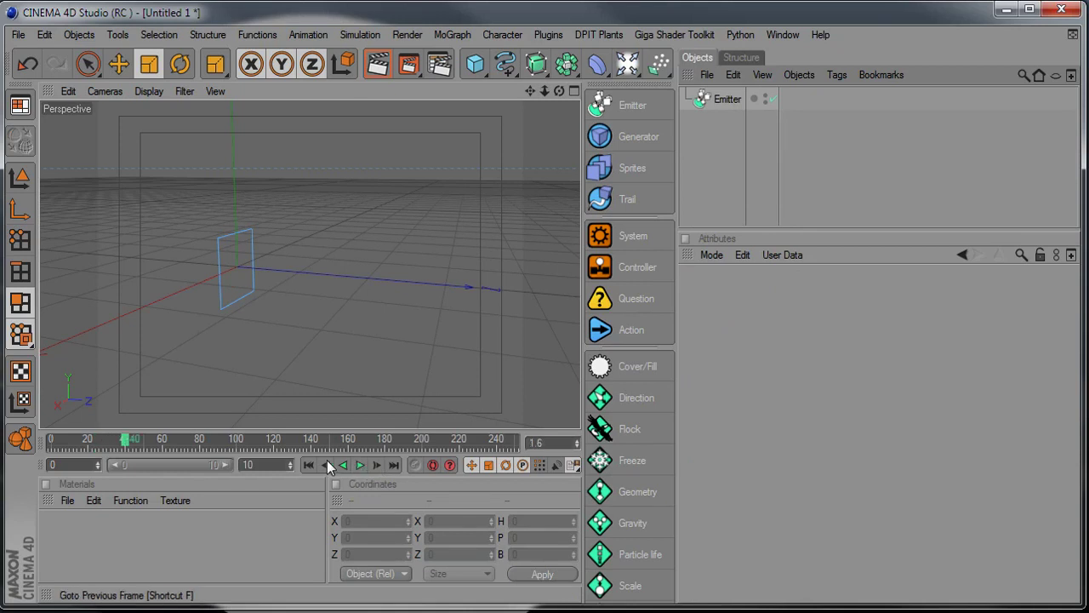
click(308, 465)
click(725, 99)
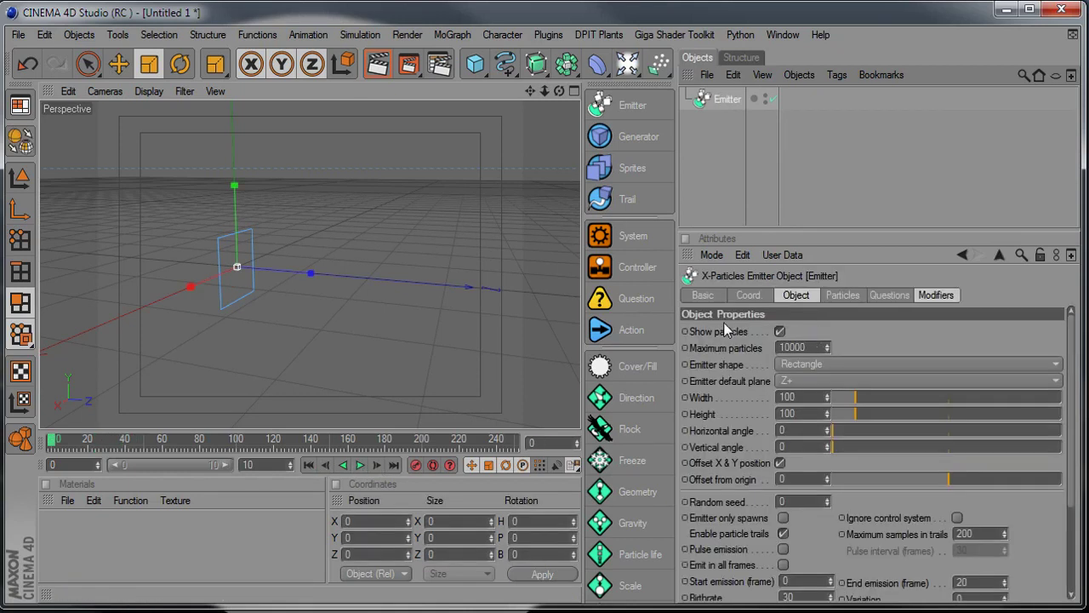
click(629, 460)
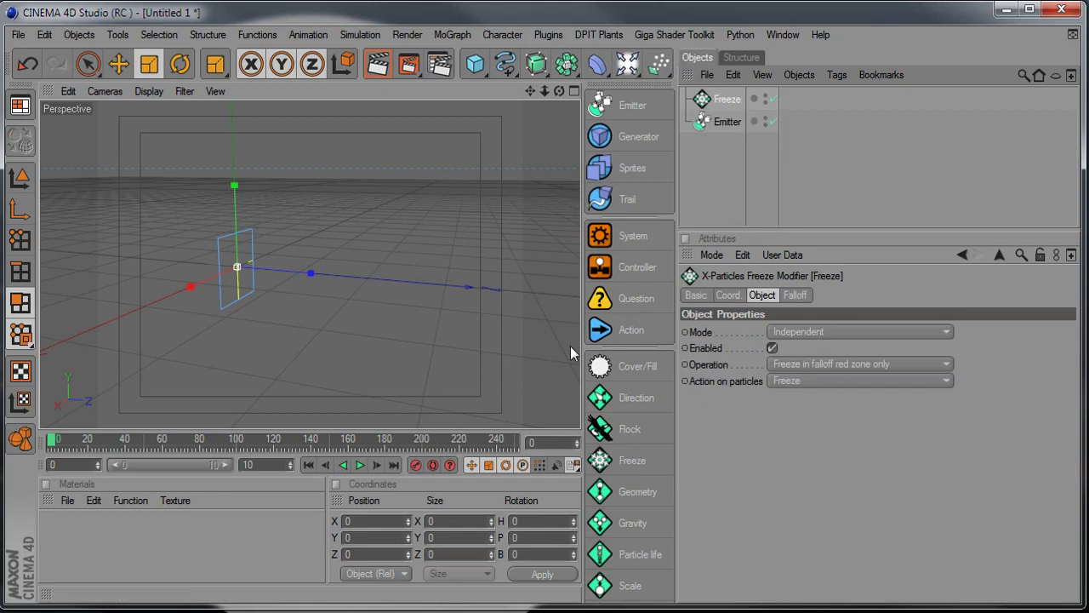
alt+drag(64, 348, 434, 286)
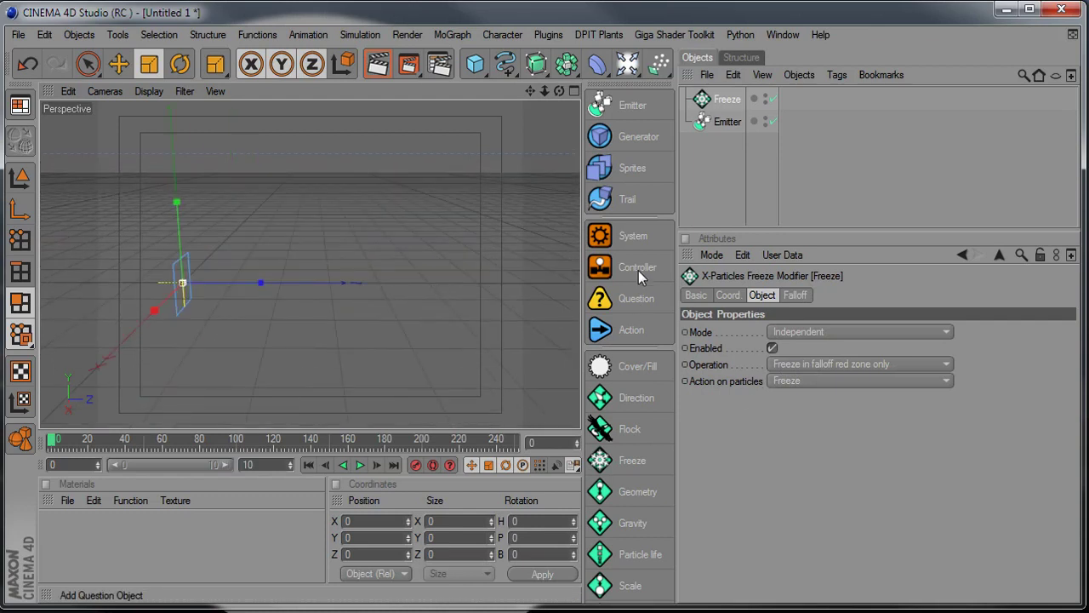
scroll(634, 387, down, 2)
scroll(633, 383, down, 6)
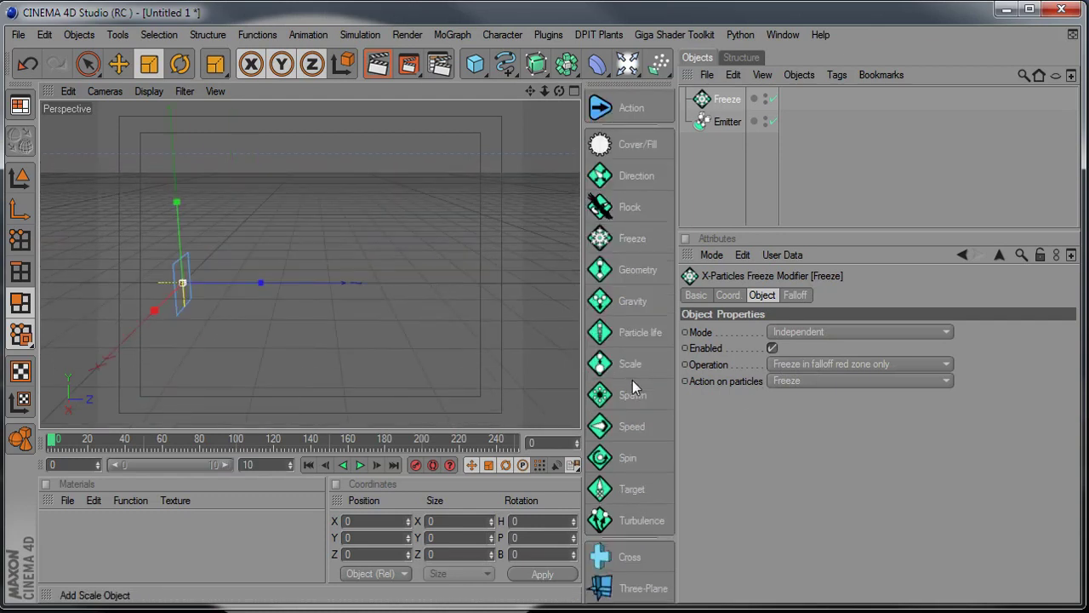
scroll(633, 366, up, 8)
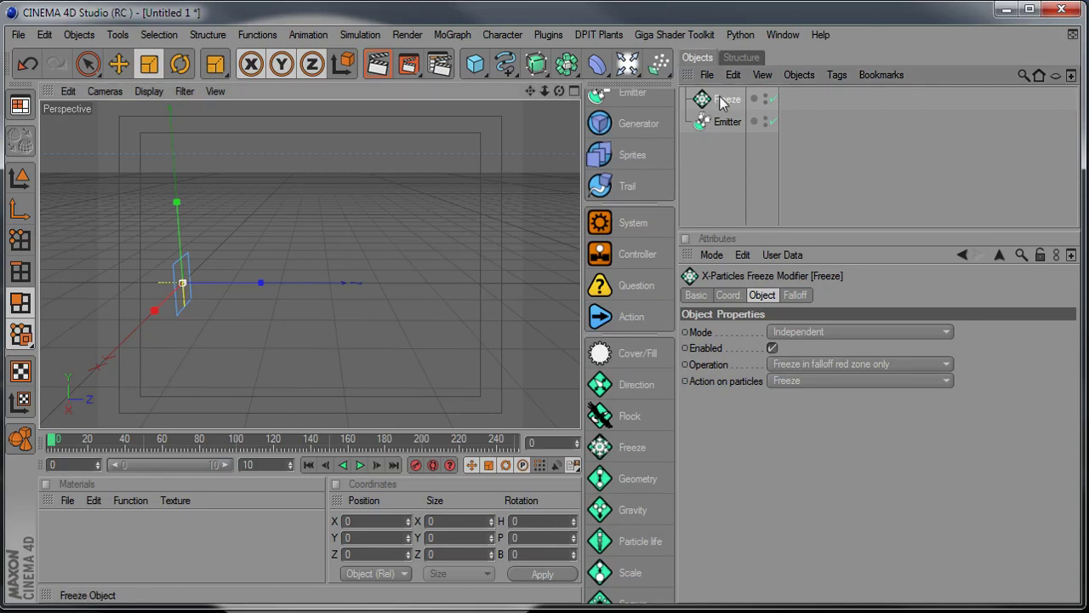
key(Delete)
Play to frame 16, add a Sphere and move it upward and ahead of the Emitter along the particles' direction of travel.
click(358, 465)
click(358, 465)
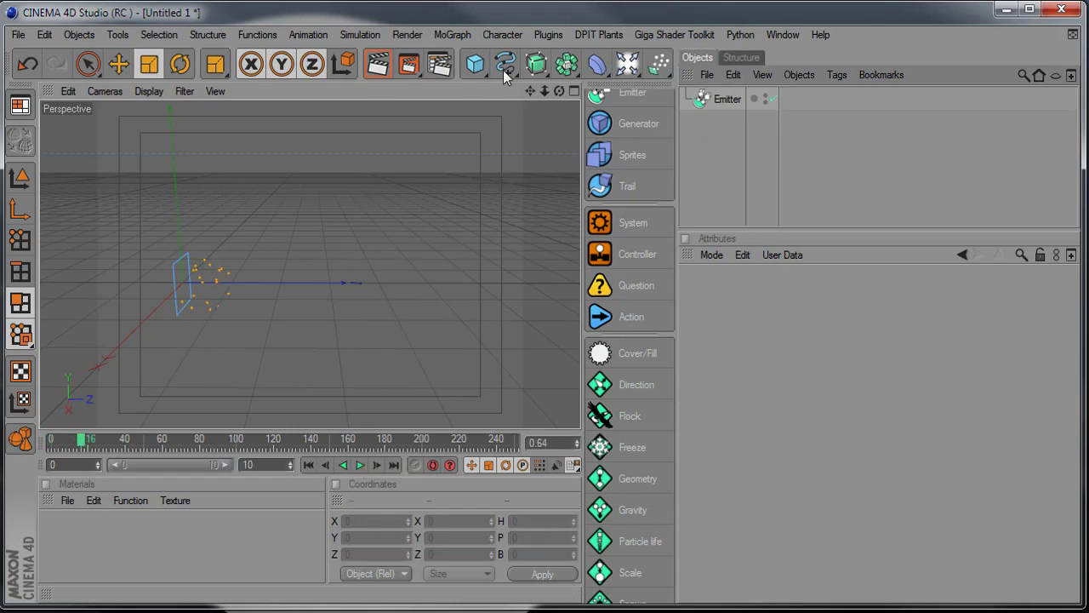
drag(474, 66, 614, 80)
key(r)
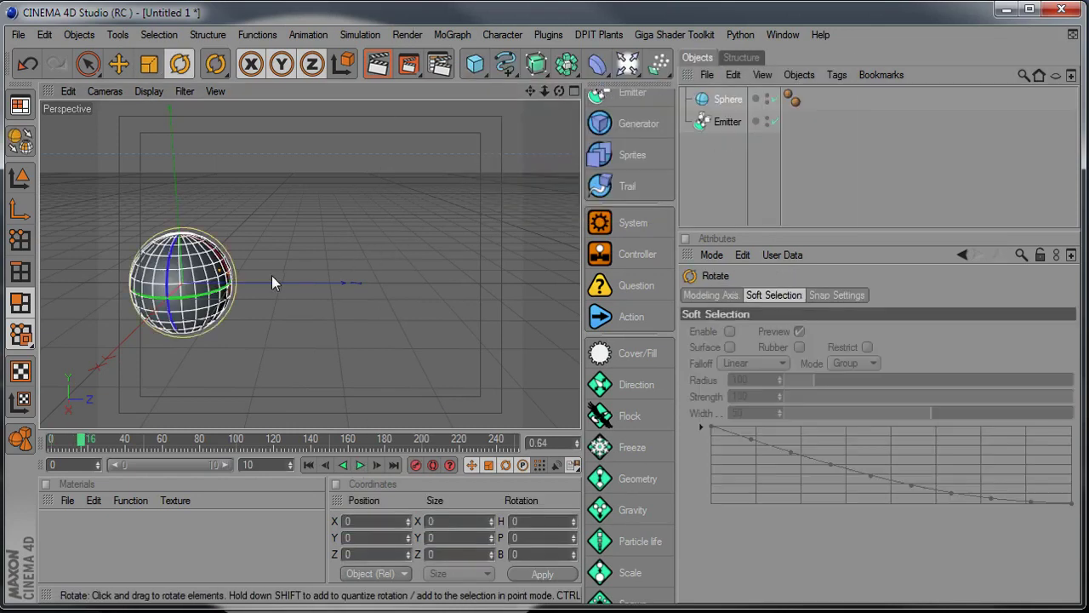
key(e)
drag(261, 282, 480, 219)
click(728, 100)
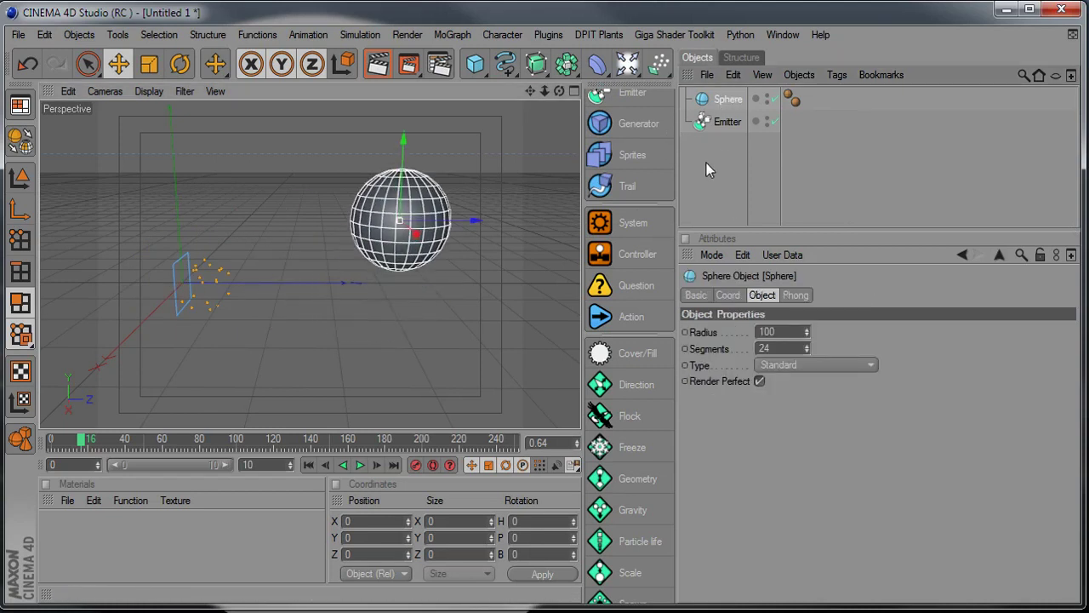
Set the Emitter to emit particles in all frames.
click(707, 124)
scroll(785, 464, down, 3)
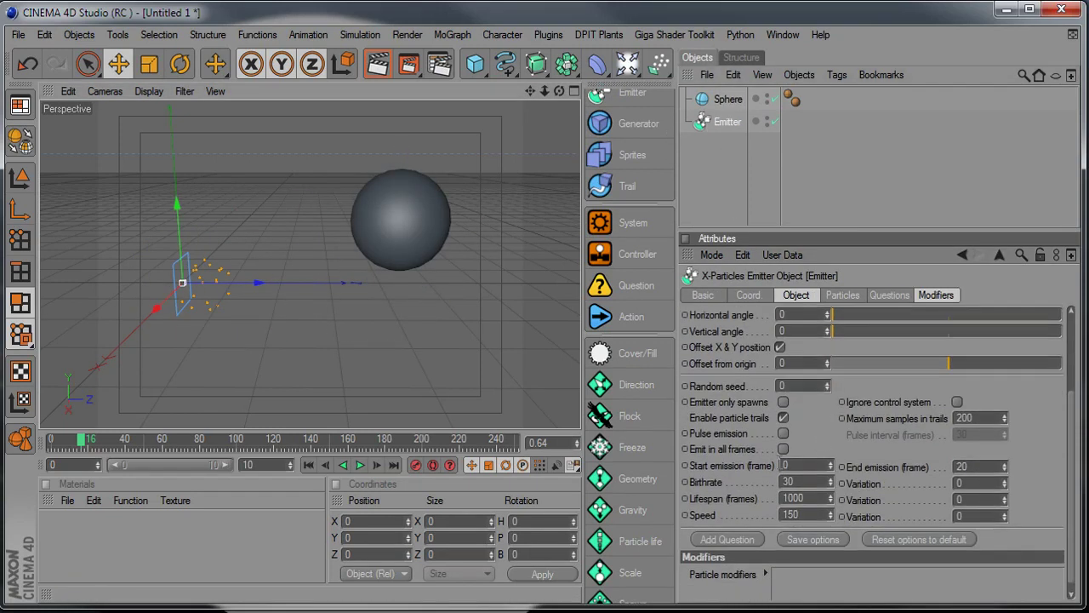
click(783, 450)
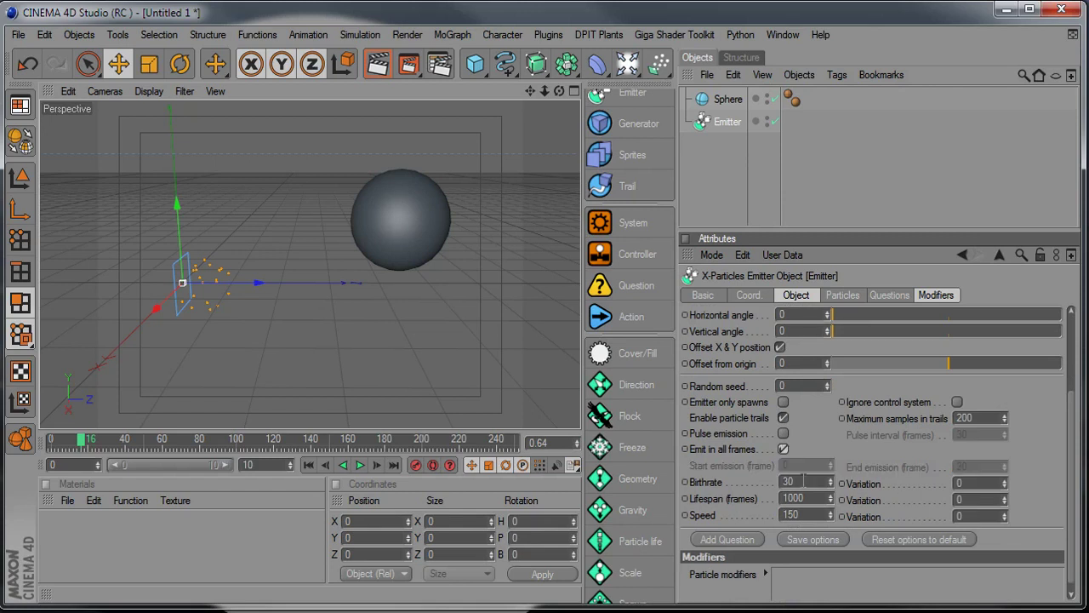
Make the Sphere editable and assign it to a new Cover/Fill modifier, using the All polygons operation.
click(725, 100)
key(c)
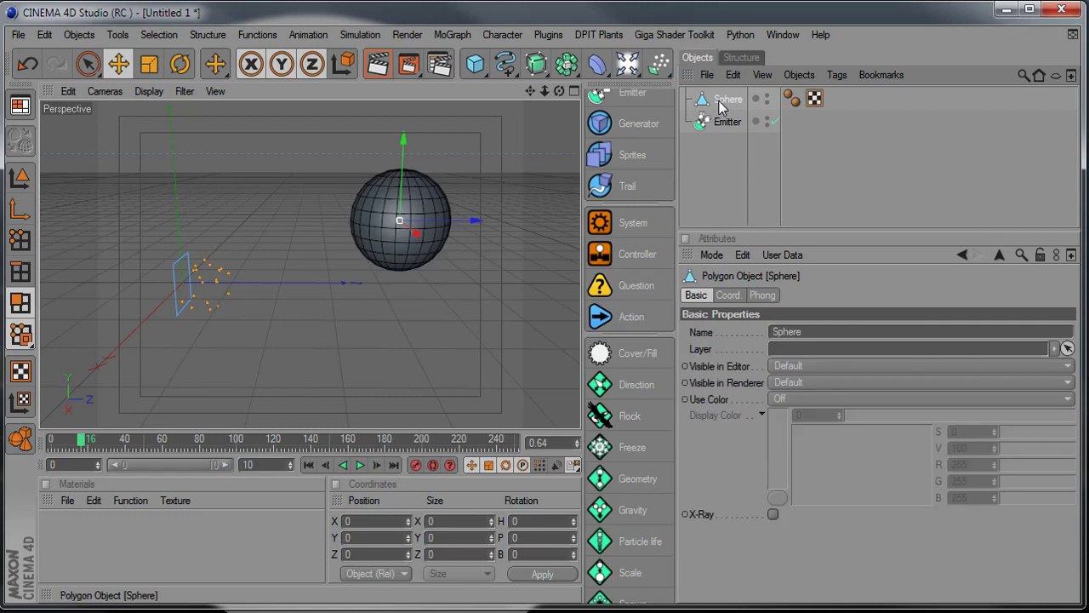
click(725, 123)
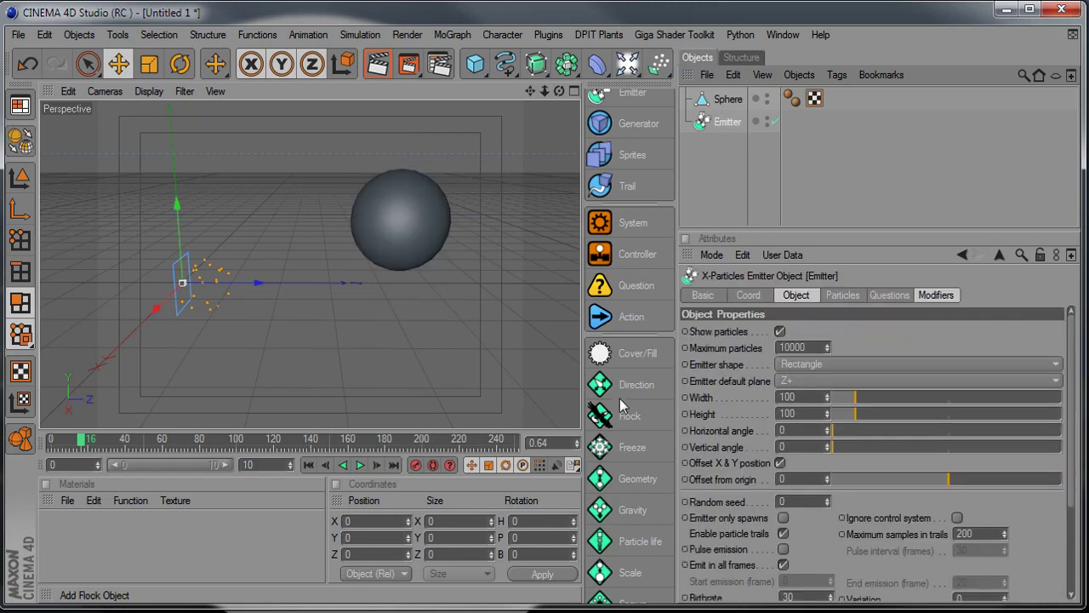
click(634, 364)
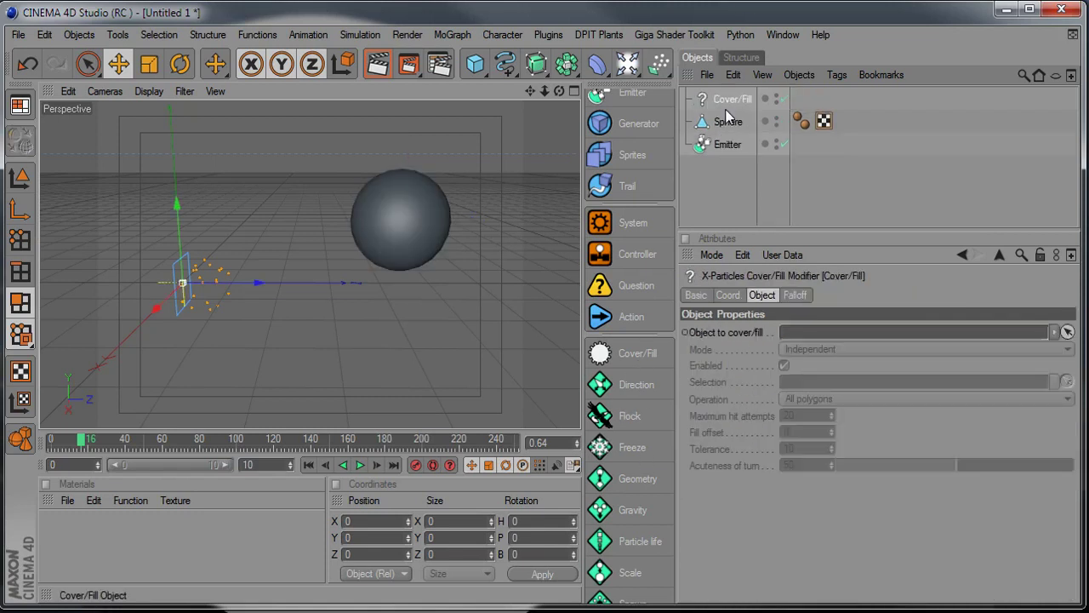
drag(736, 121, 825, 337)
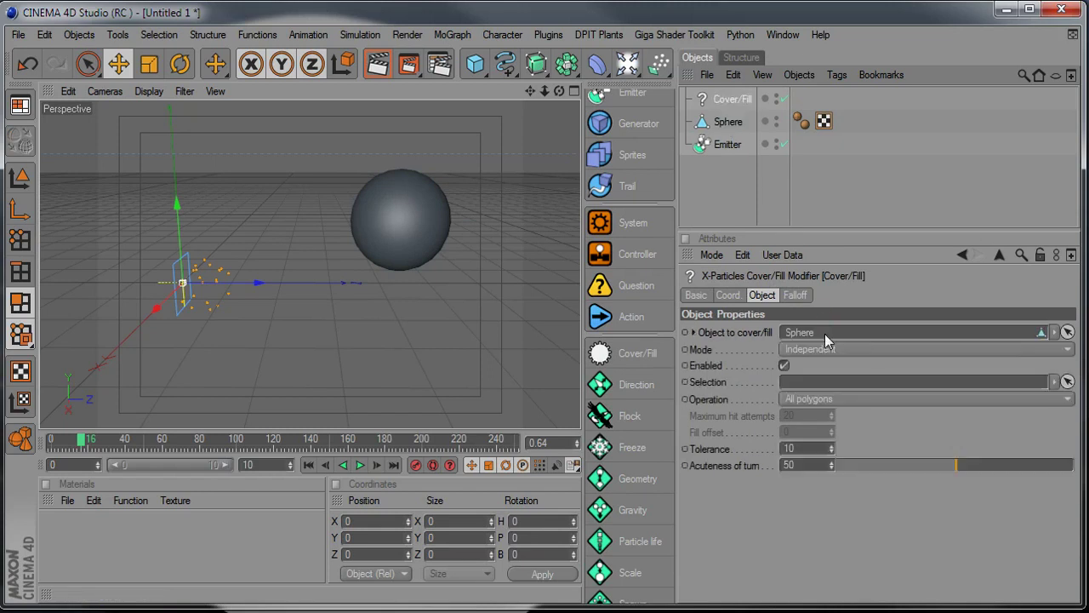
click(811, 399)
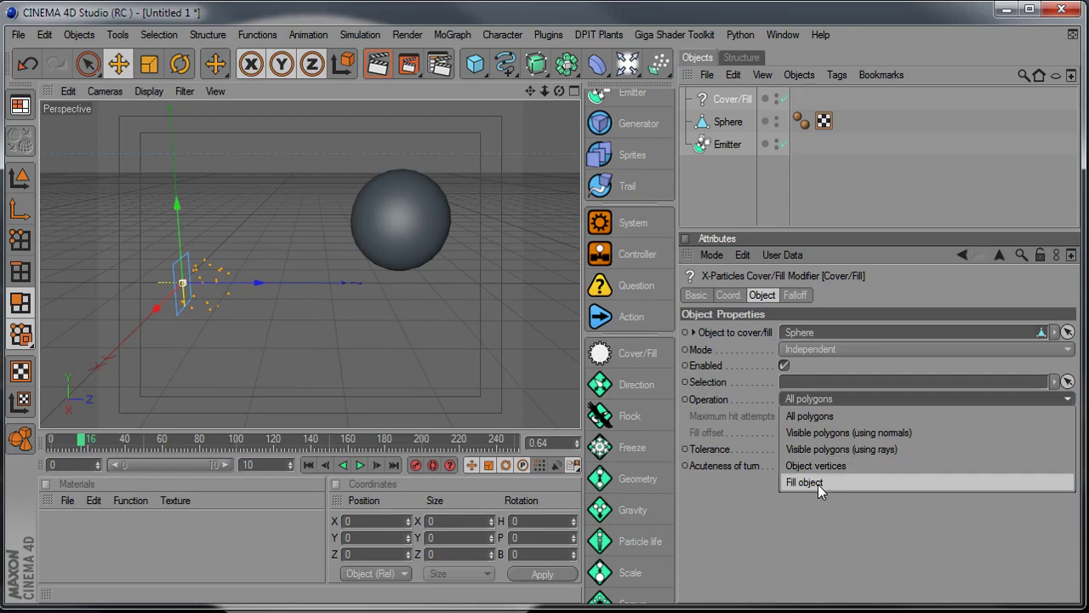
click(809, 416)
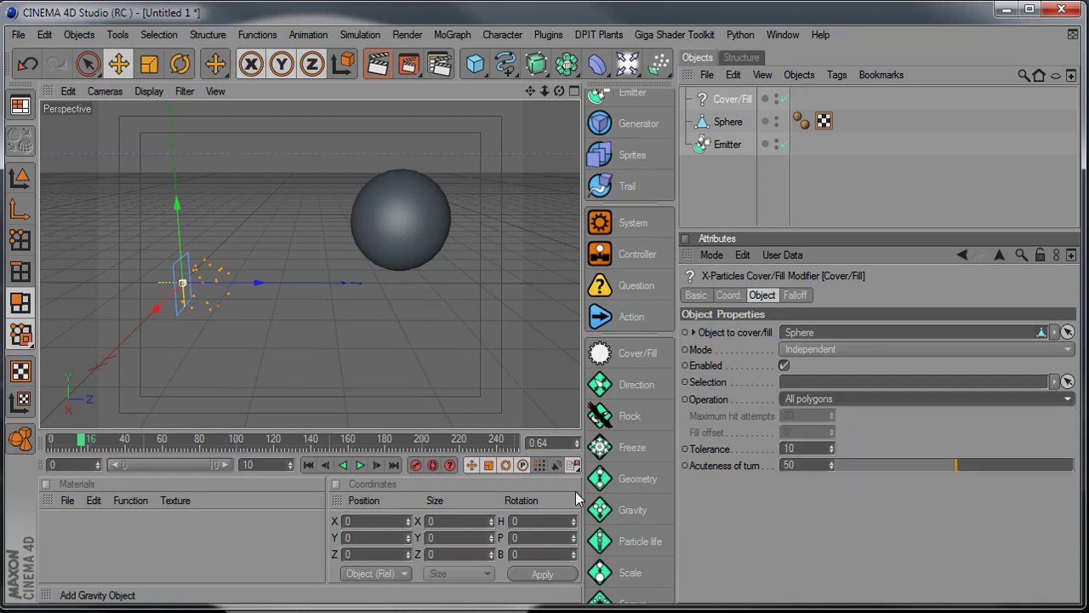
Play the simulation to examine how the particles travel relative to the Sphere.
click(358, 465)
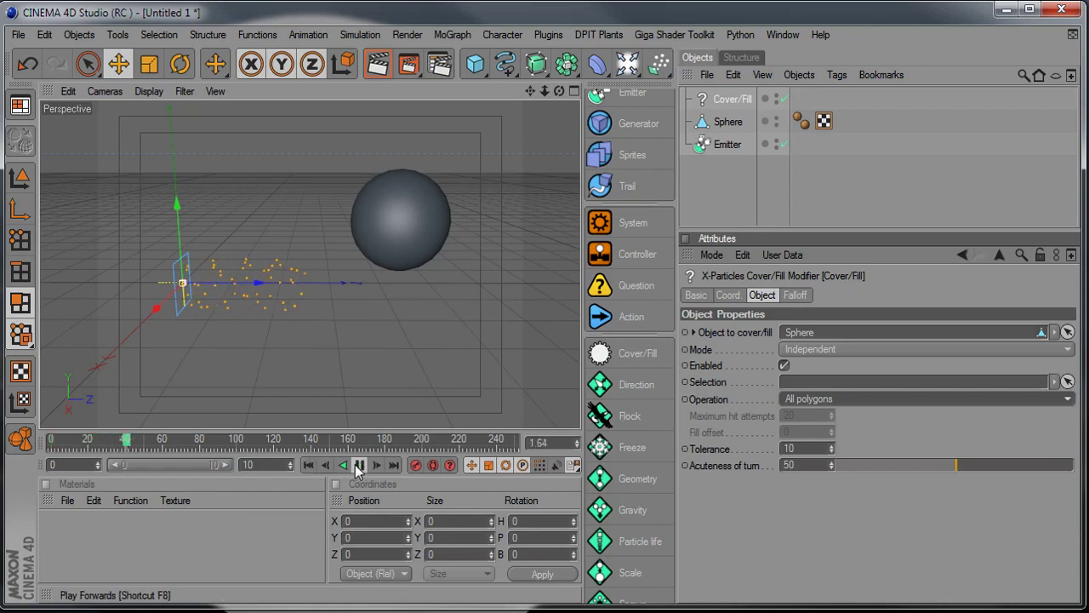
click(356, 466)
alt+drag(383, 289, 430, 314)
Add the Cover/Fill modifier to the Emitter's particle modifiers list.
drag(723, 147, 849, 189)
drag(922, 288, 900, 311)
drag(811, 338, 809, 336)
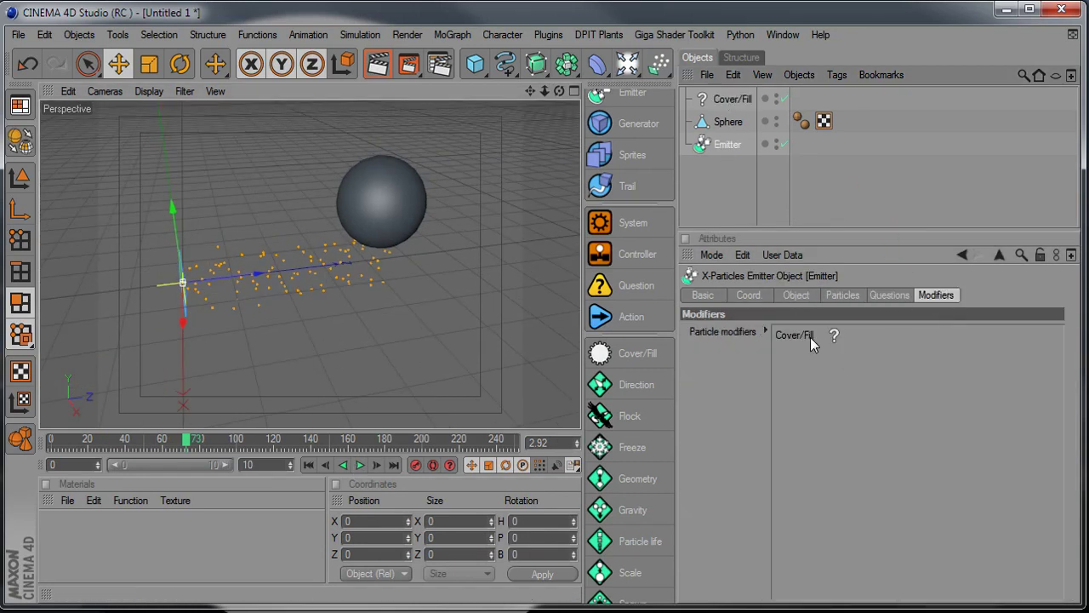
Replay the simulation from the start to examine how the particles cover the Sphere.
click(308, 465)
click(360, 465)
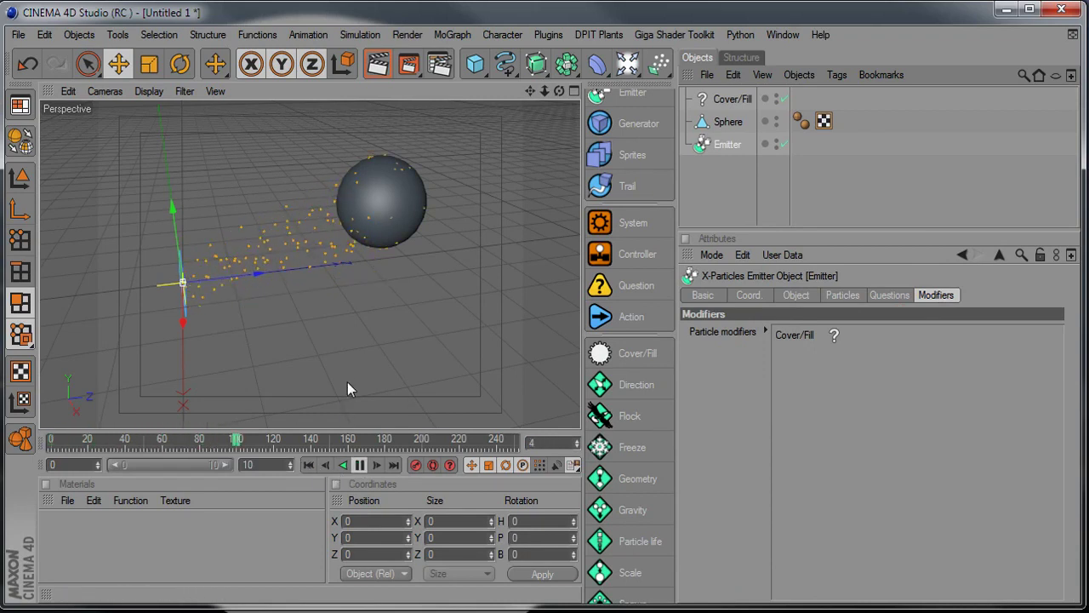
alt+drag(332, 334, 420, 383)
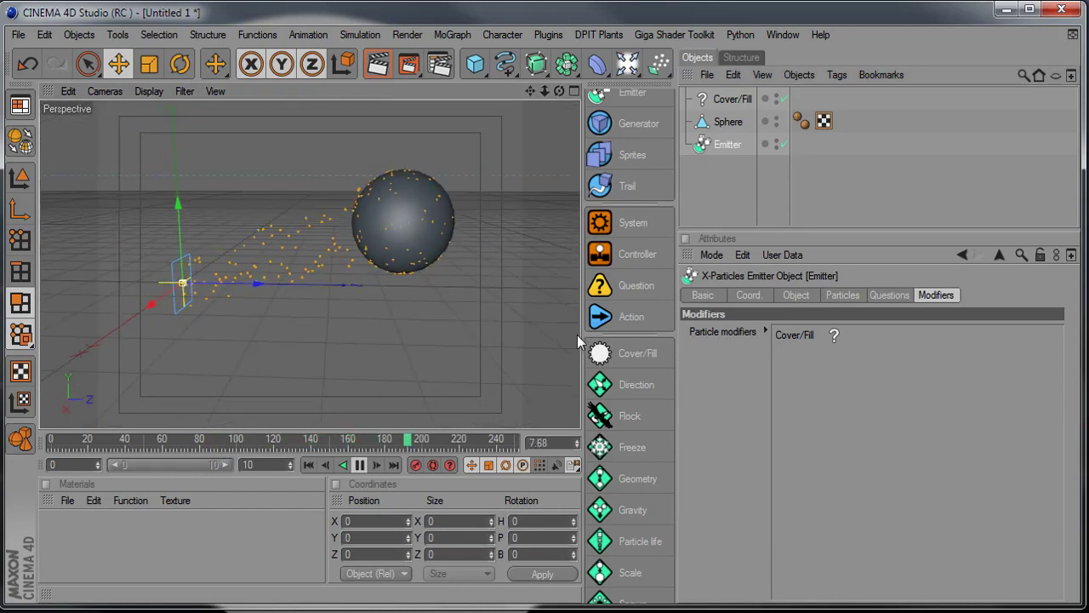
Look through the available X-Particles objects and modifiers while the Cover/Fill simulation keeps playing.
scroll(600, 365, down, 3)
scroll(603, 349, down, 2)
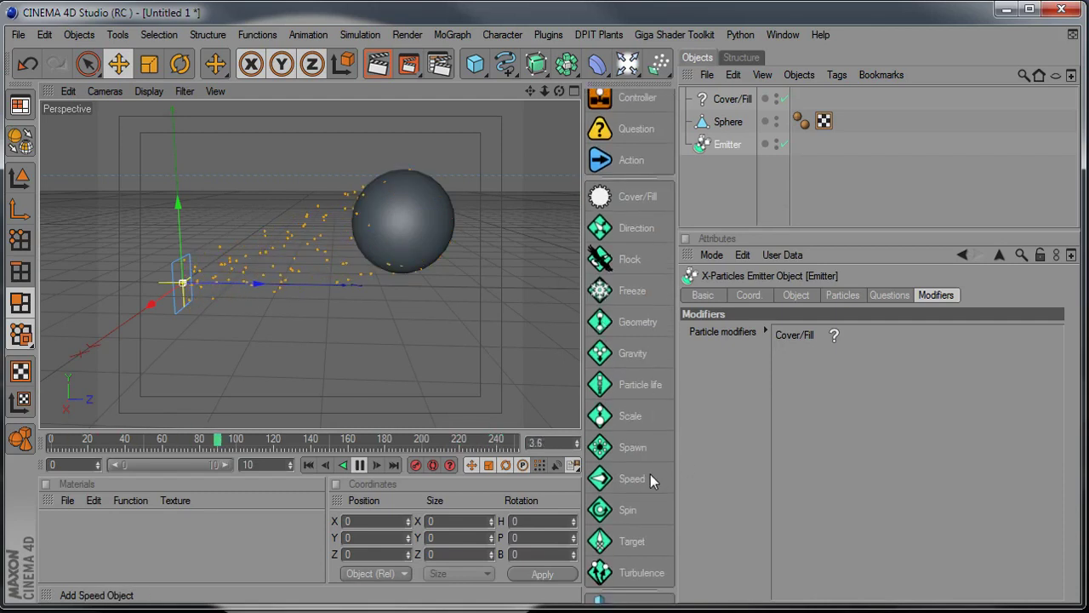
scroll(644, 503, down, 1)
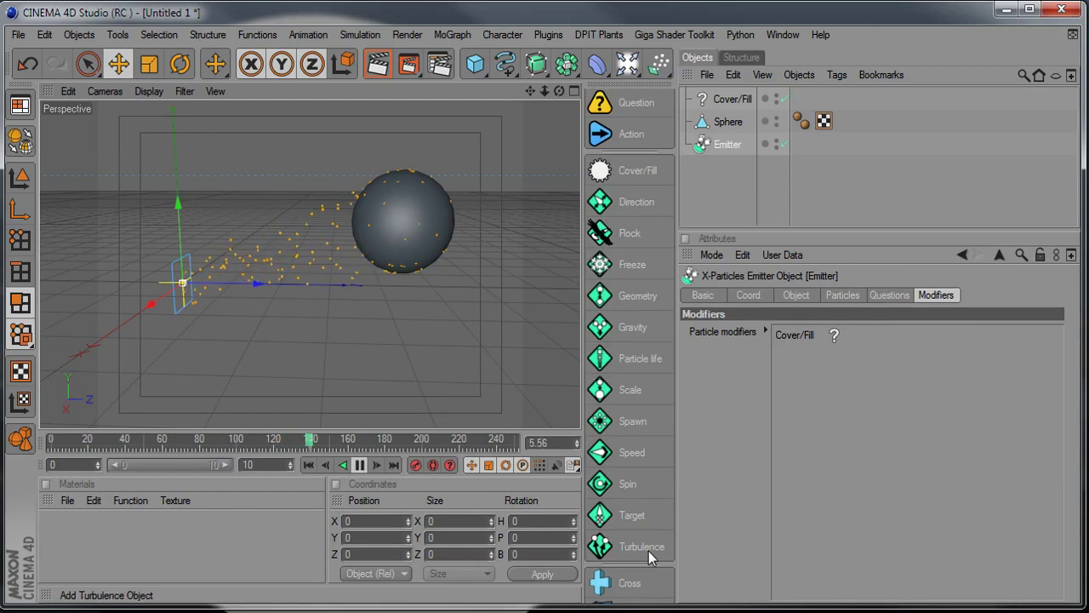
scroll(648, 551, down, 1)
scroll(648, 549, up, 8)
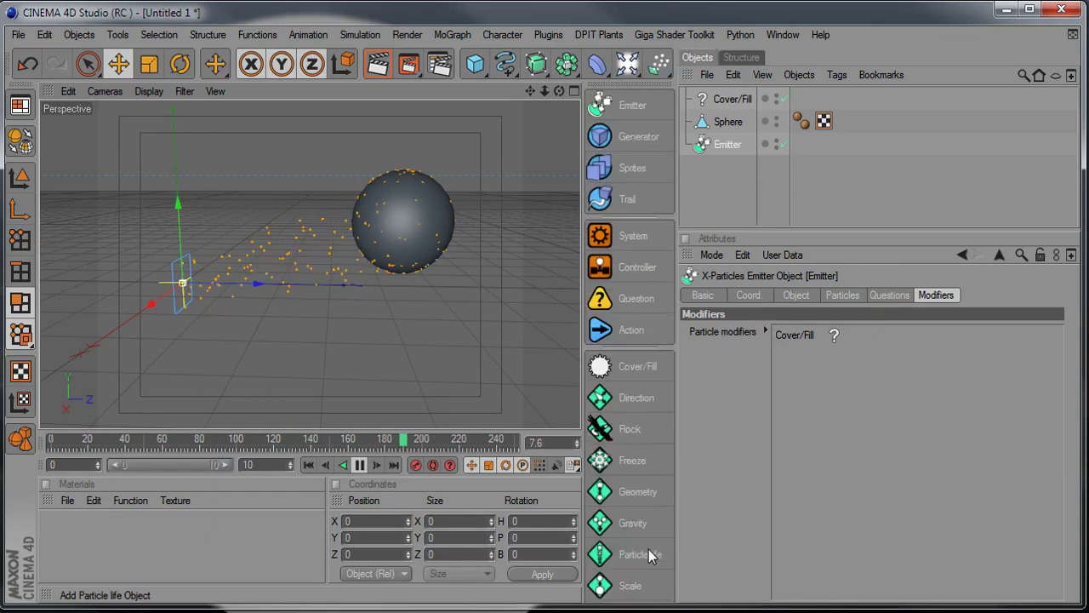
drag(559, 91, 529, 109)
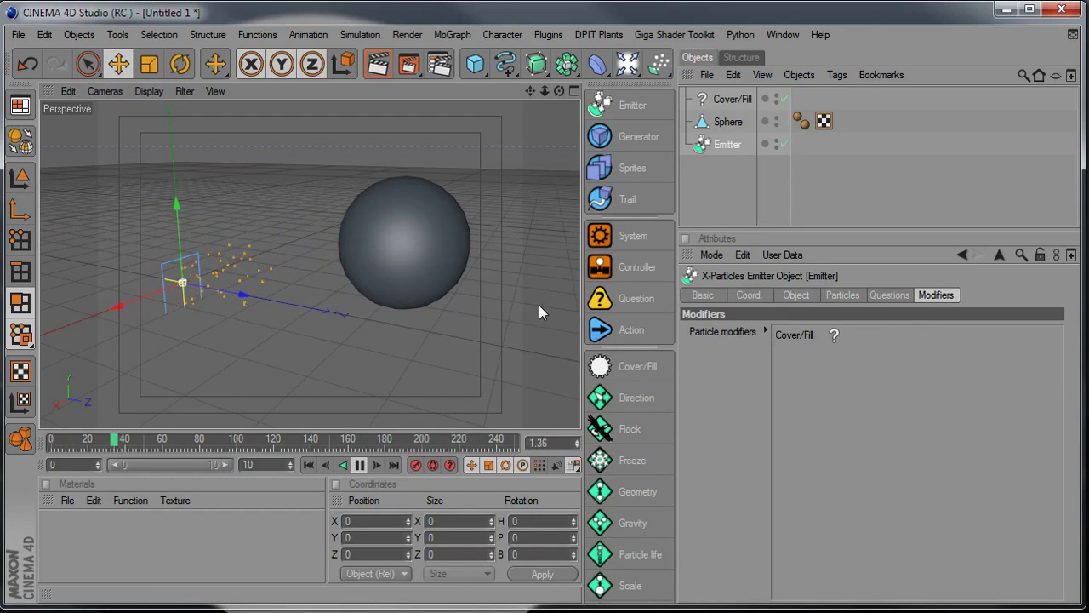
scroll(627, 288, down, 3)
scroll(628, 281, down, 3)
scroll(648, 275, up, 6)
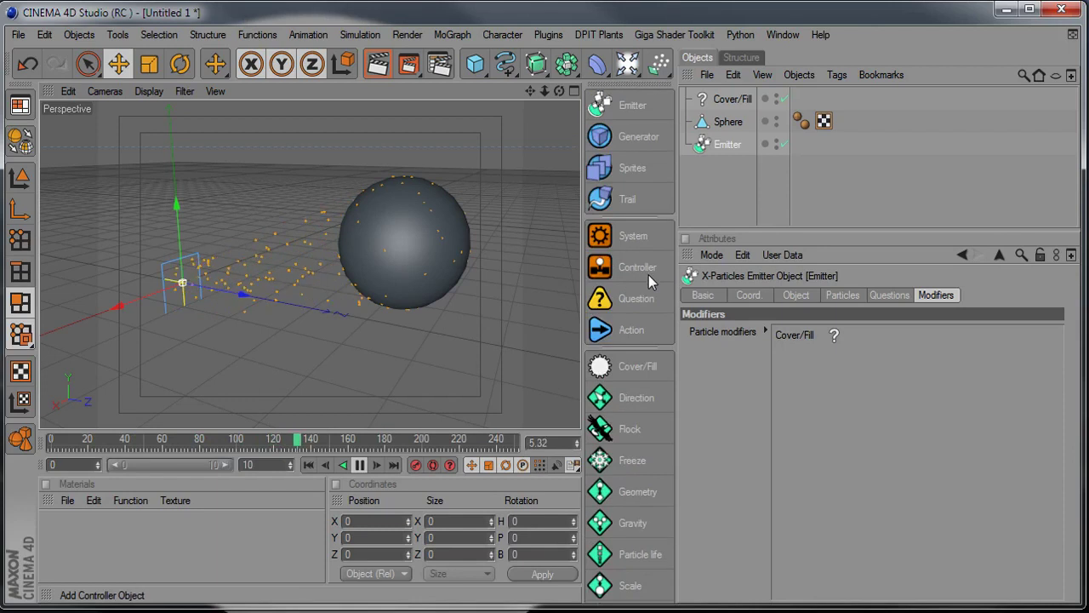